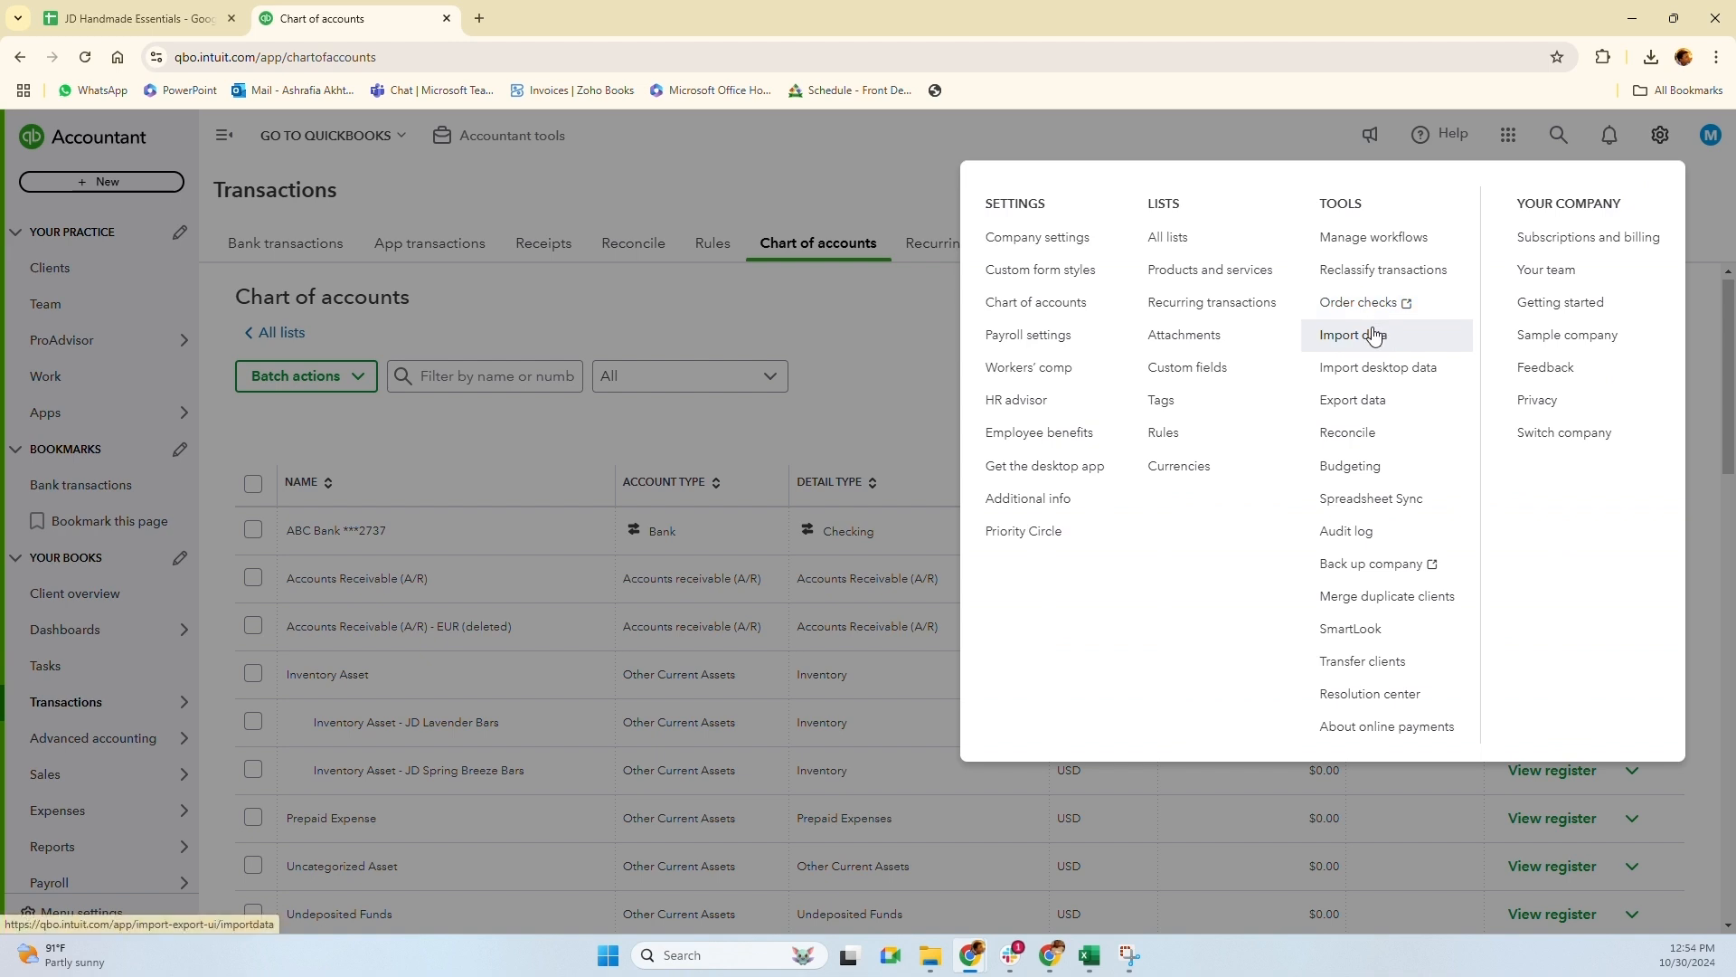
# From Import data, start a Customers import, then close it to return to Import data
pyautogui.click(1370, 334)
pyautogui.click(688, 441)
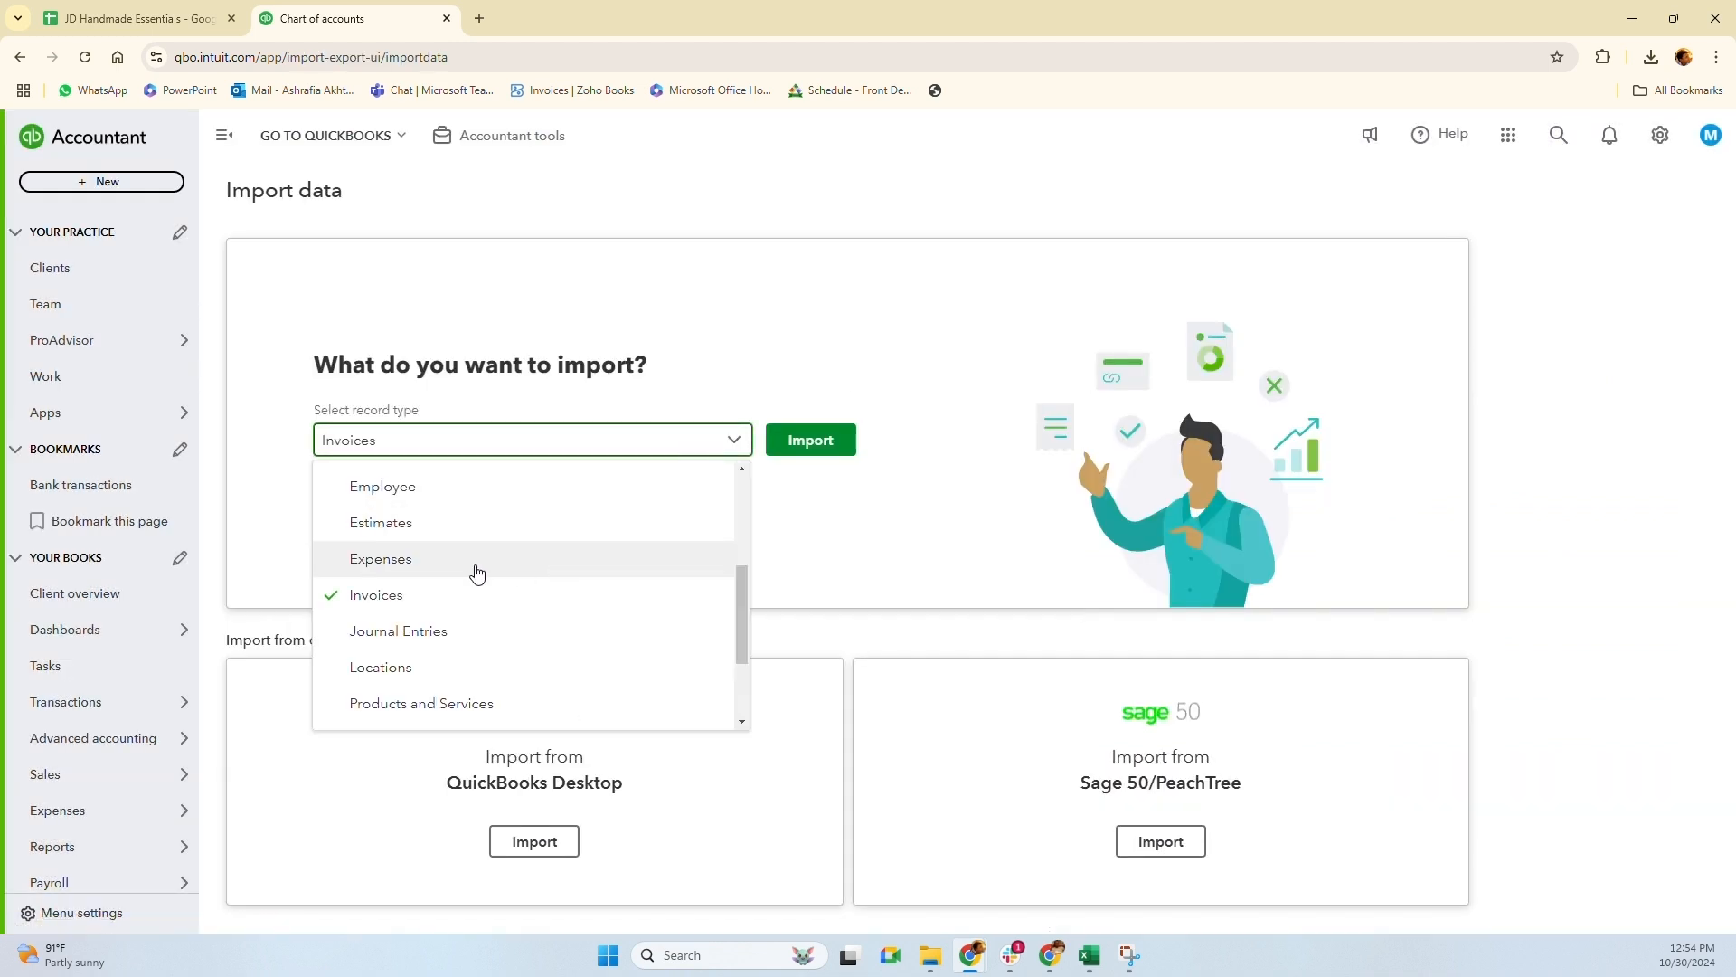
pyautogui.scroll(-3, 477, 578)
pyautogui.scroll(4, 453, 568)
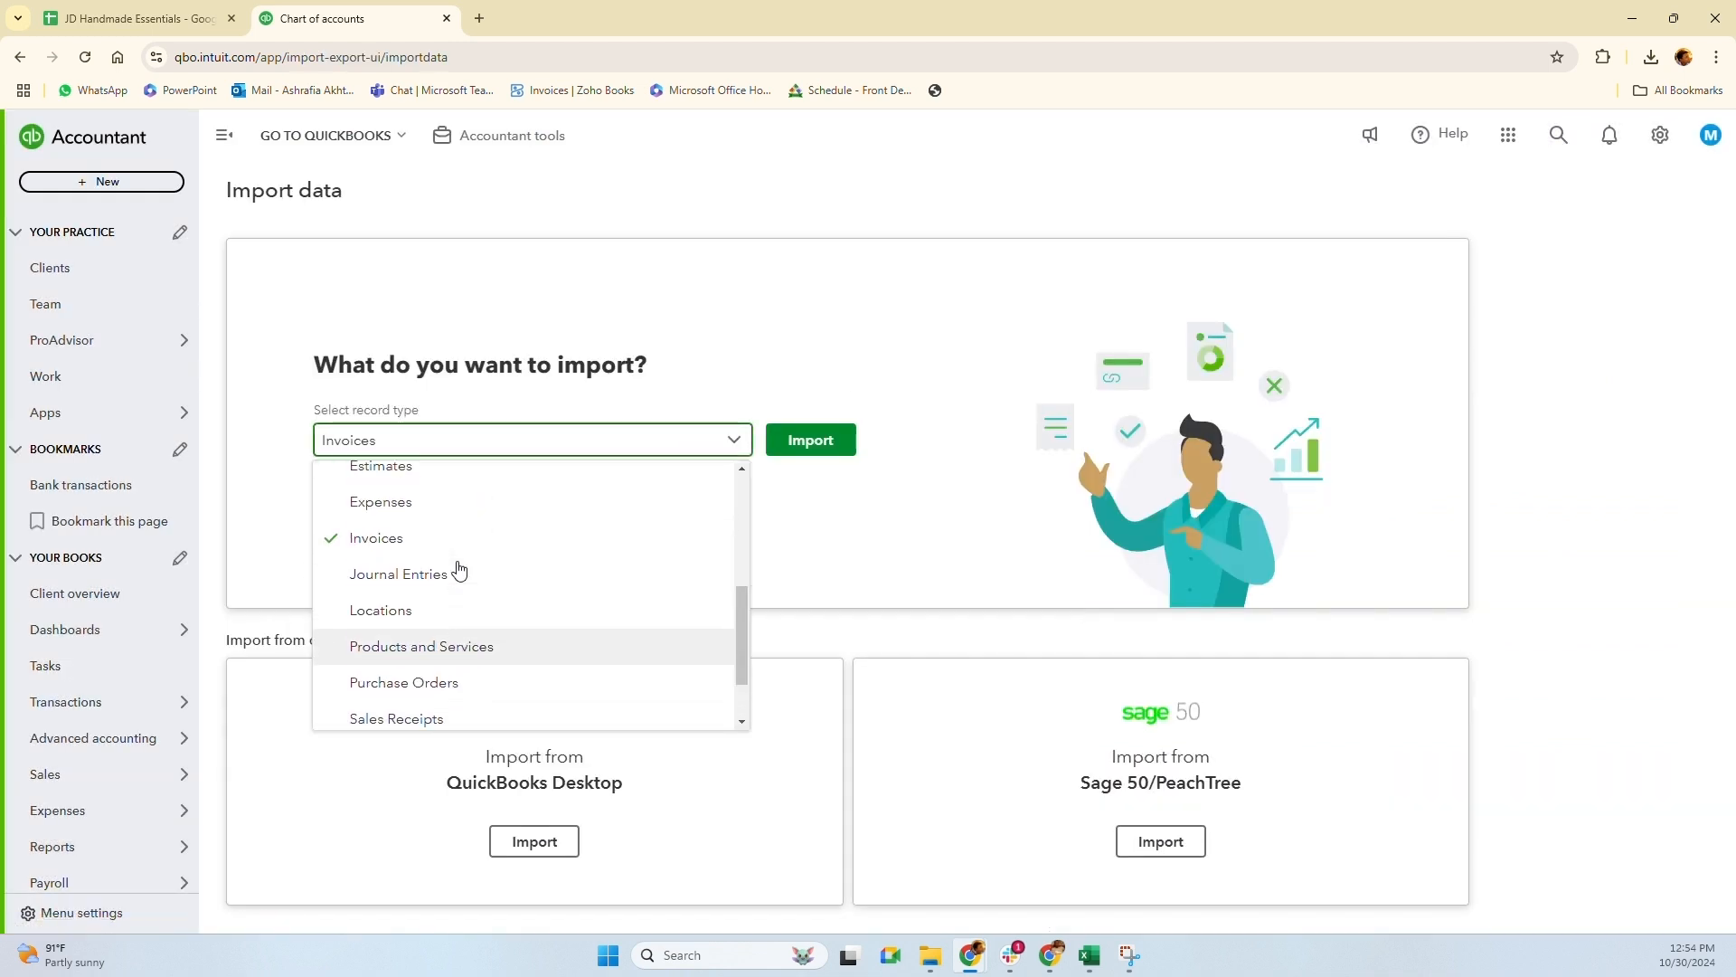
pyautogui.scroll(3, 443, 568)
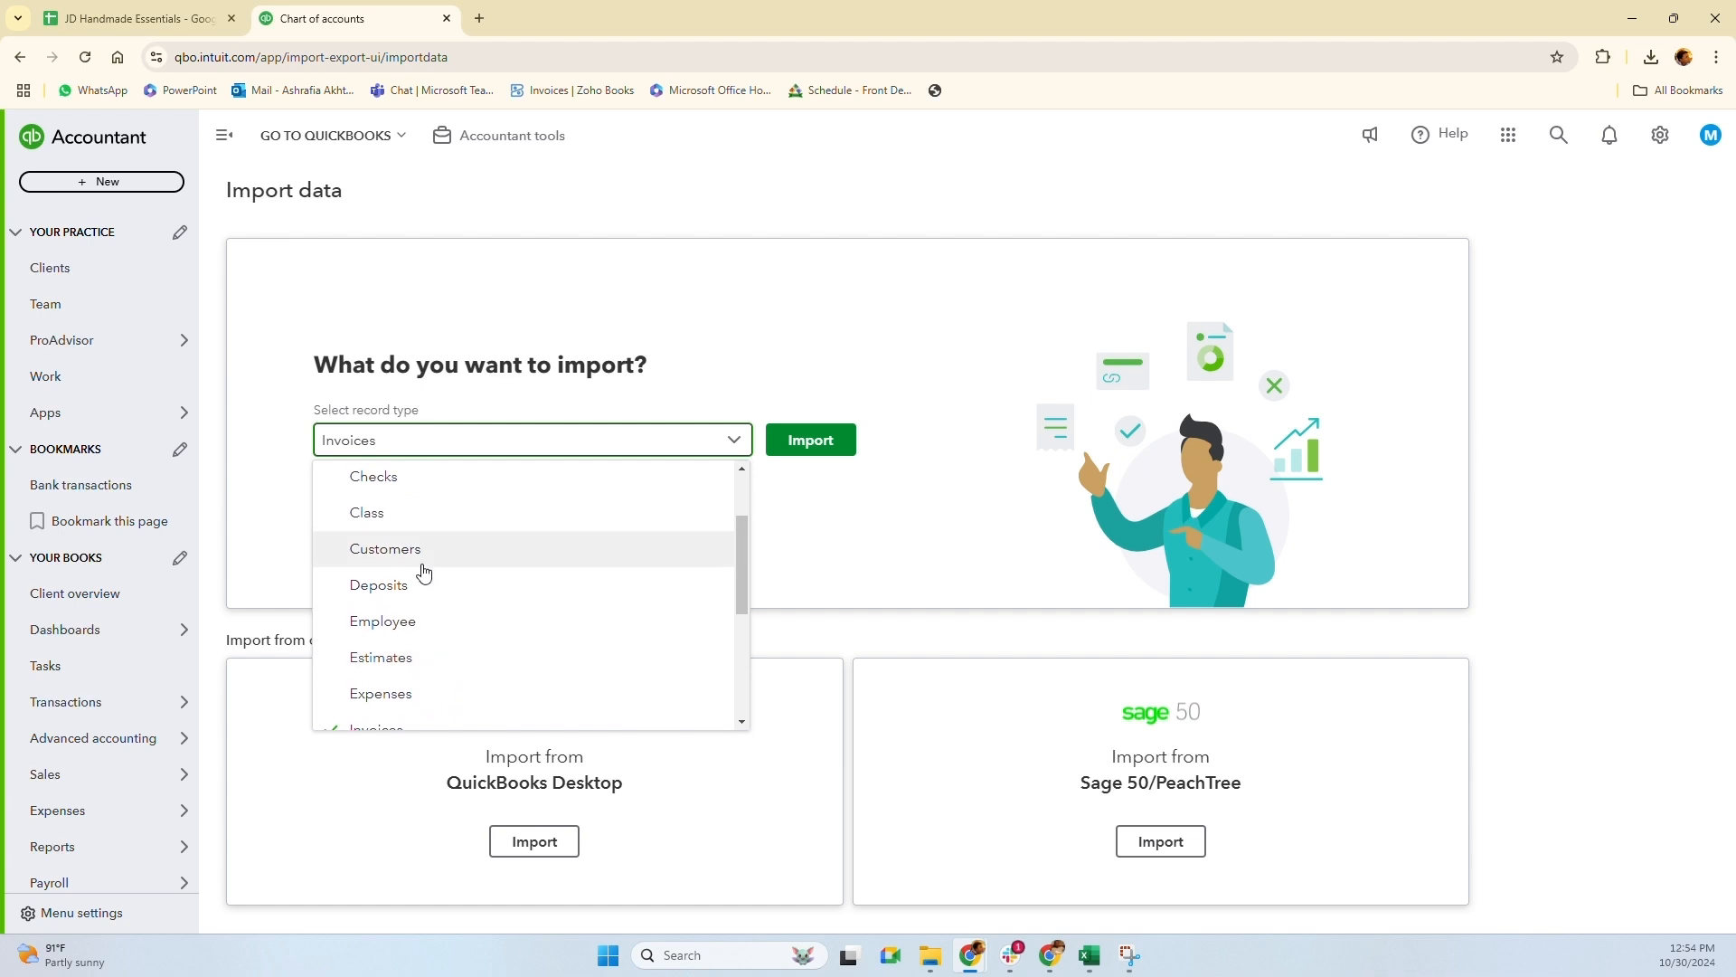
pyautogui.click(411, 560)
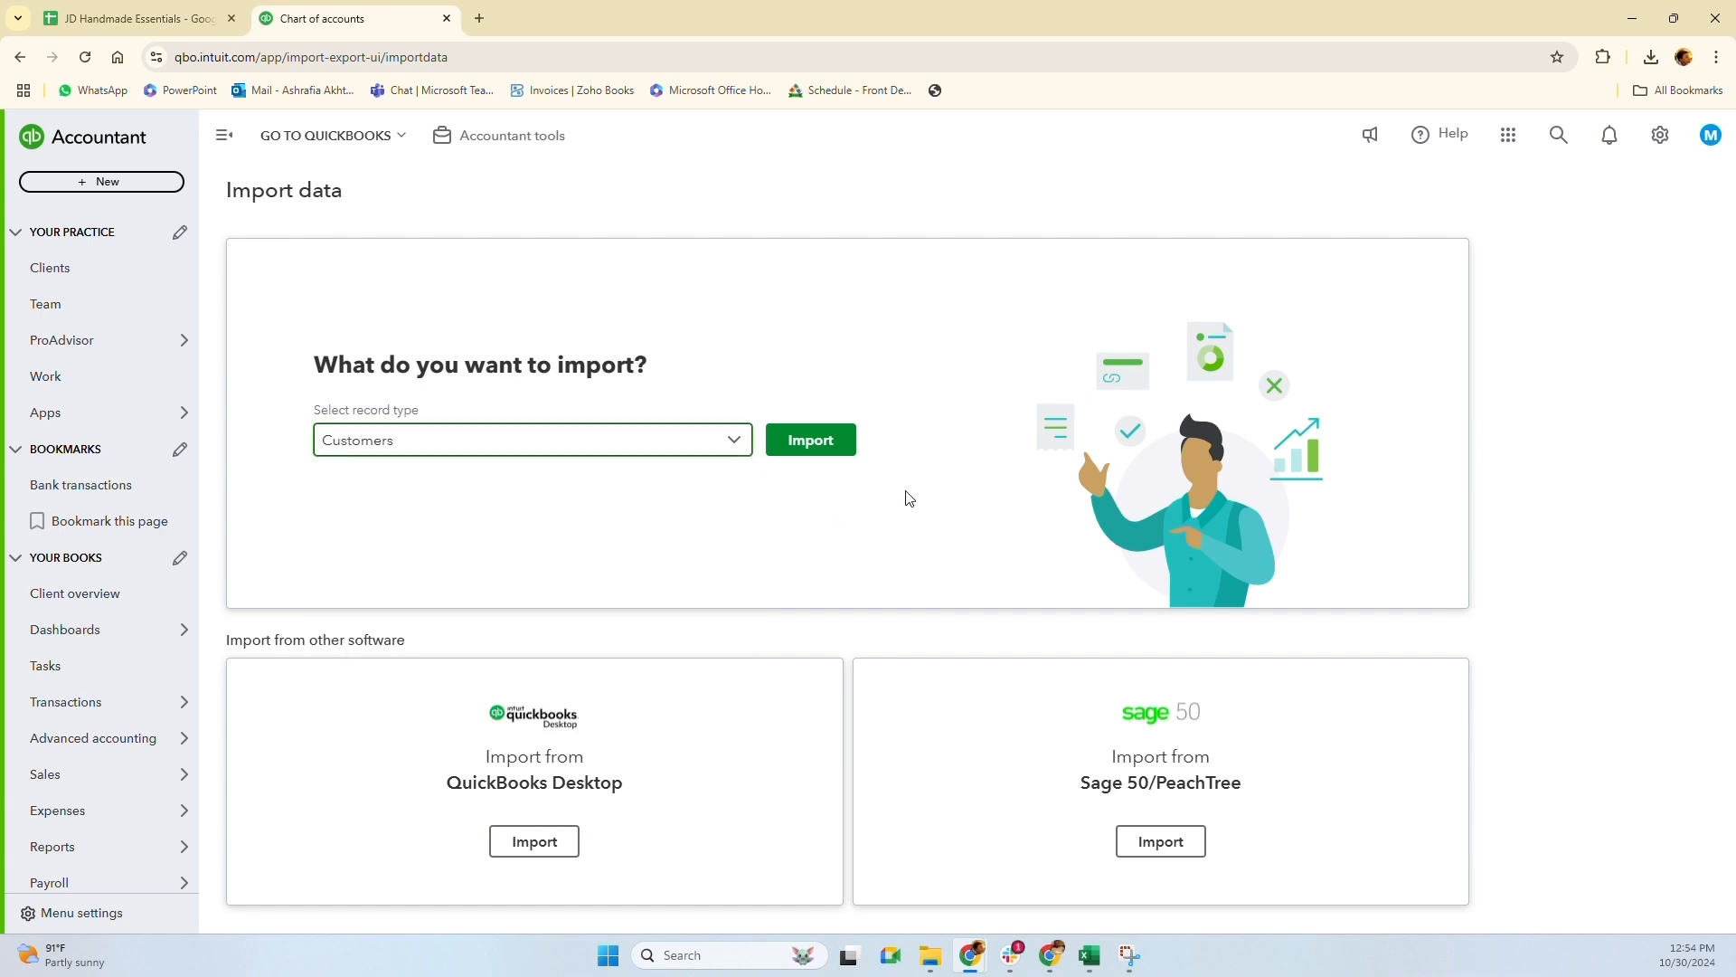
pyautogui.click(813, 441)
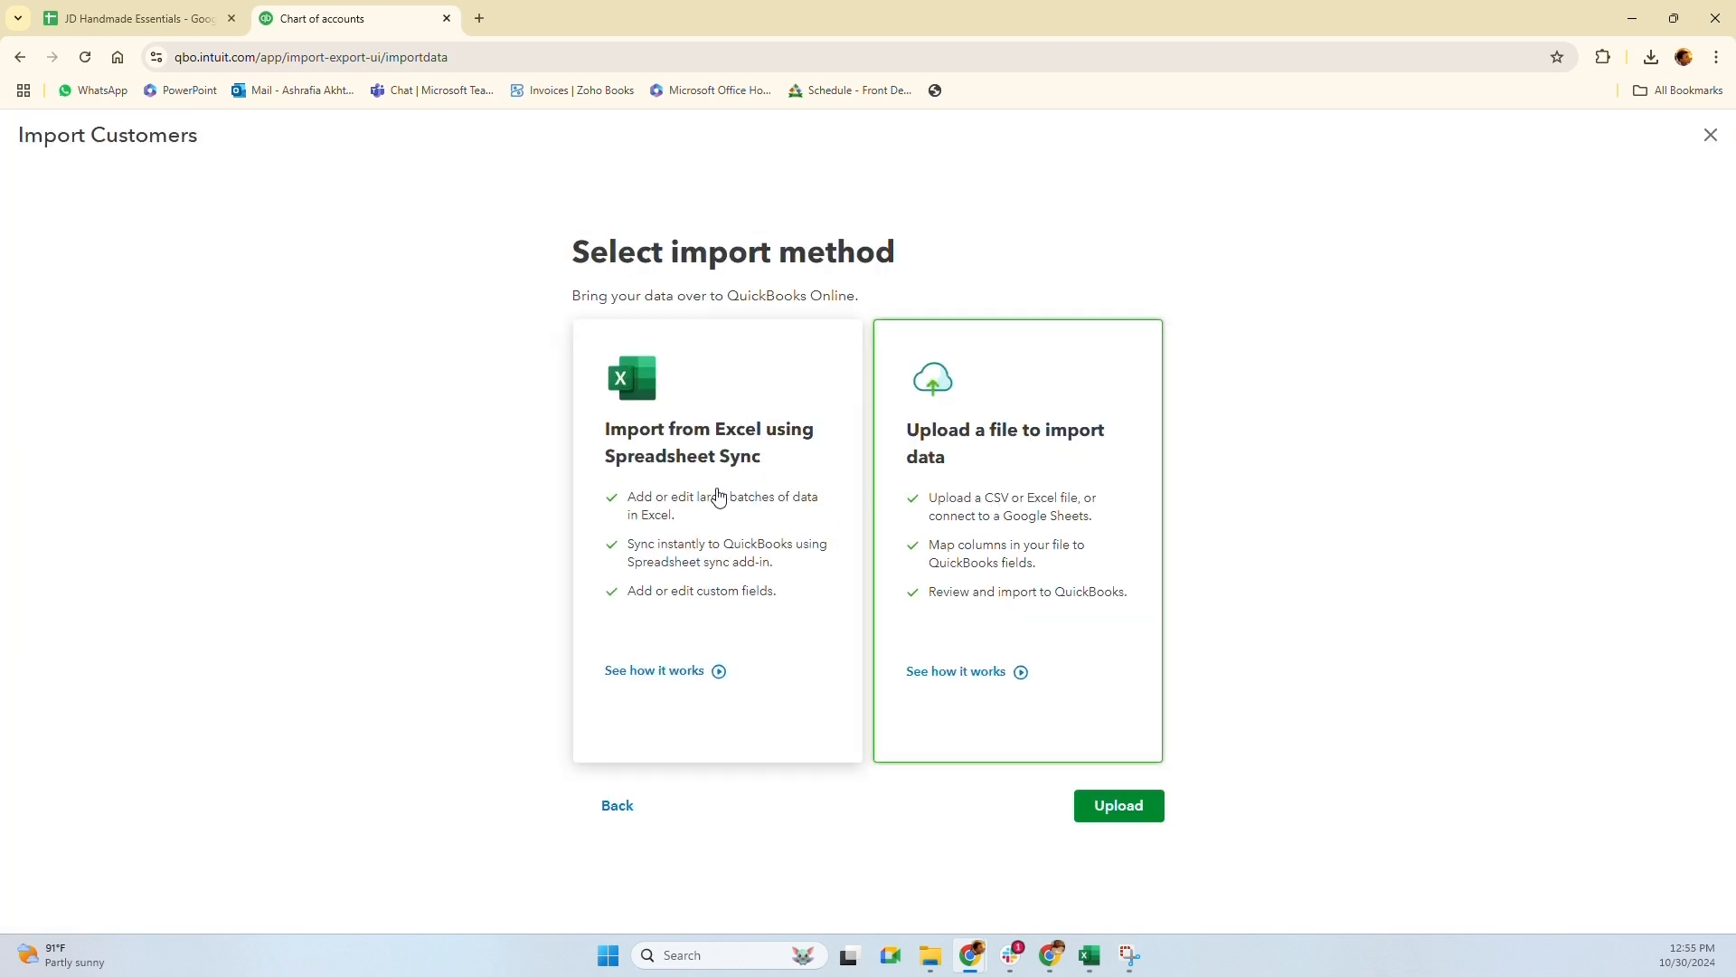
pyautogui.click(1711, 134)
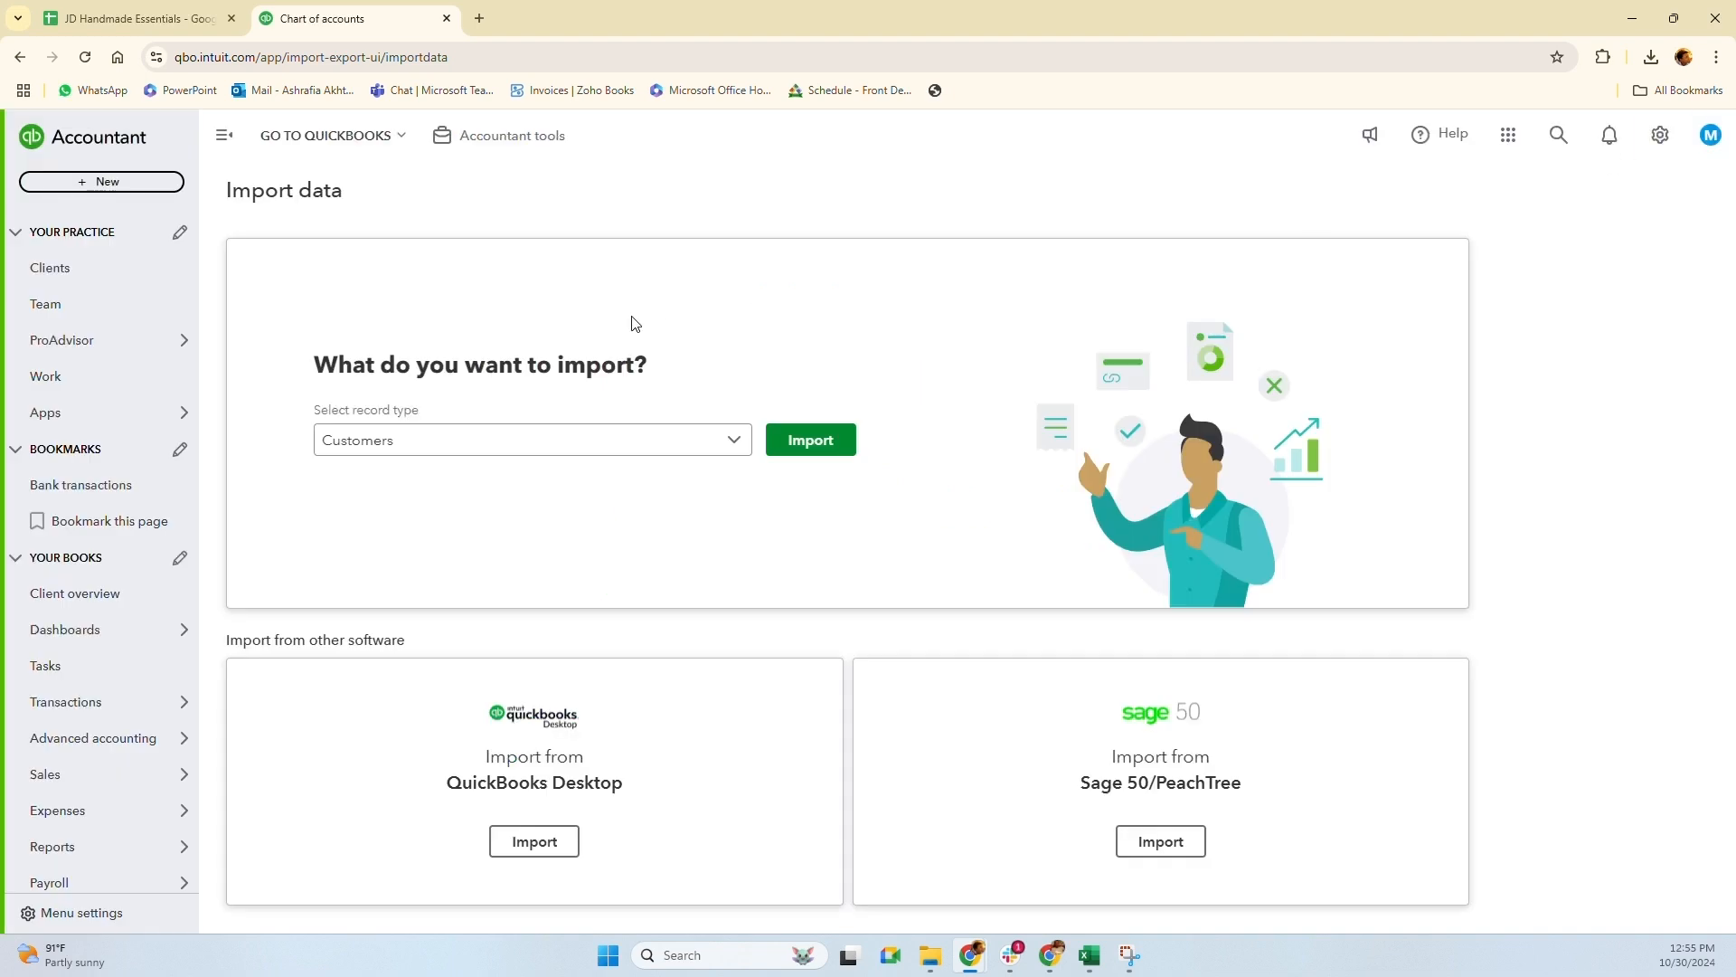
# Choose Vendors as the record type and start the vendor import
pyautogui.click(543, 441)
pyautogui.scroll(-5, 445, 710)
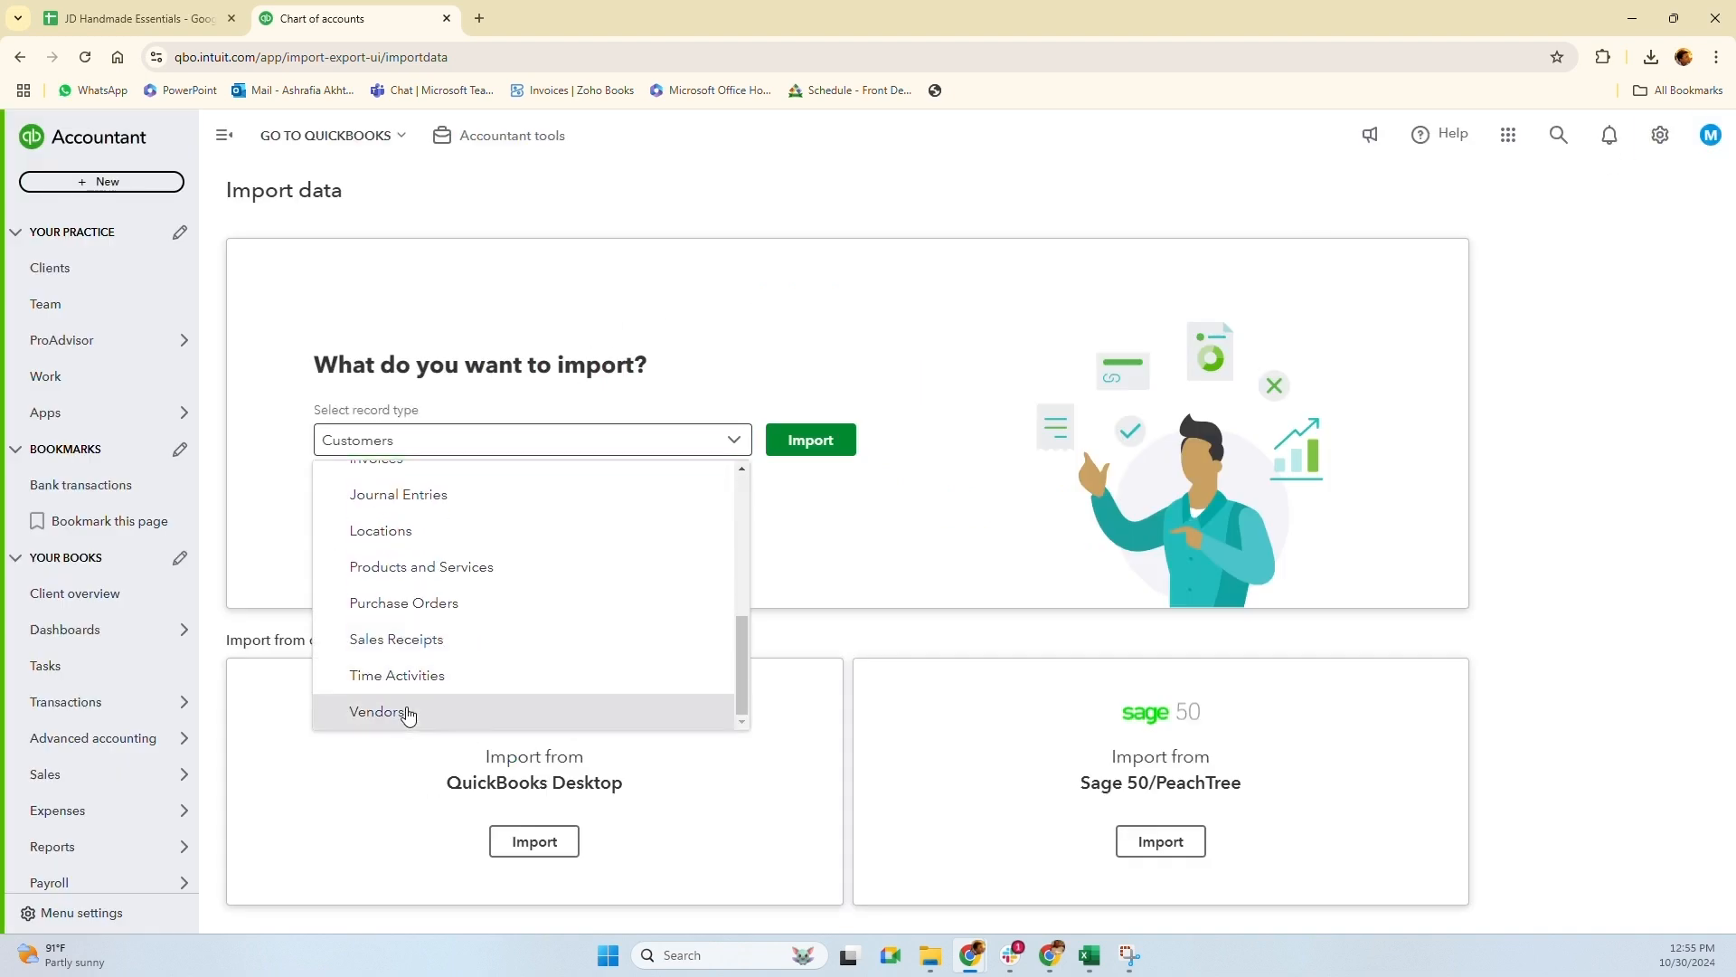
pyautogui.click(407, 714)
pyautogui.click(812, 443)
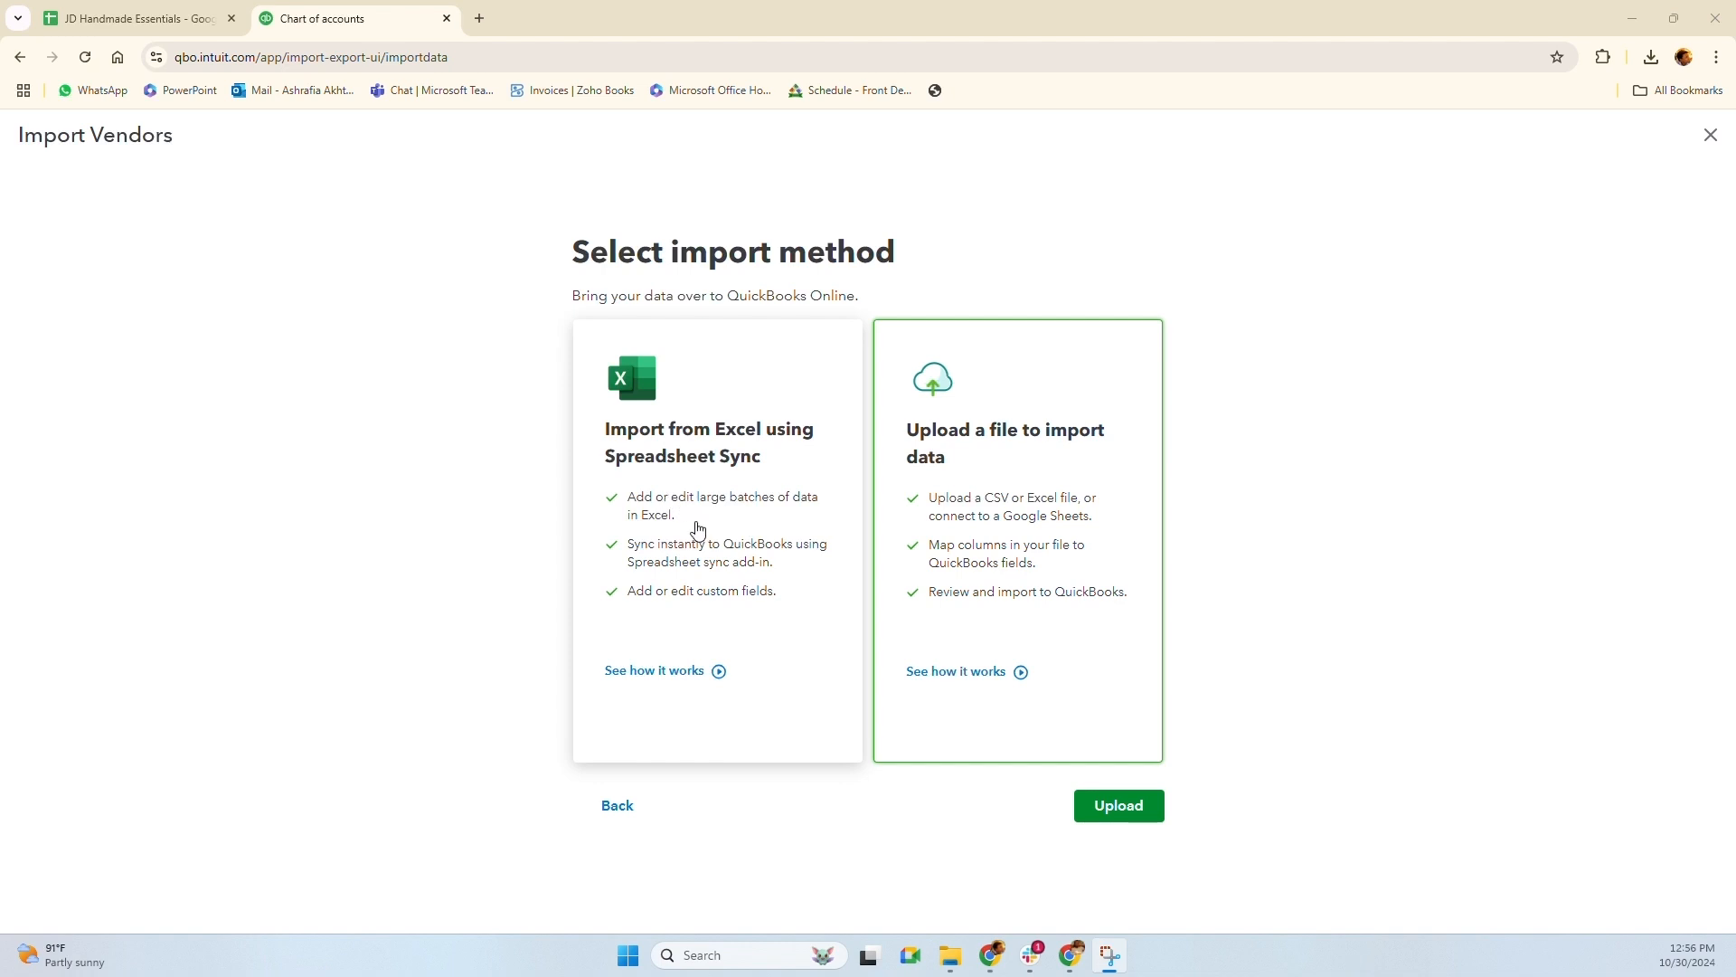
# Pick Excel Spreadsheet Sync as the vendor import method and launch Excel through its setup pages
pyautogui.click(675, 490)
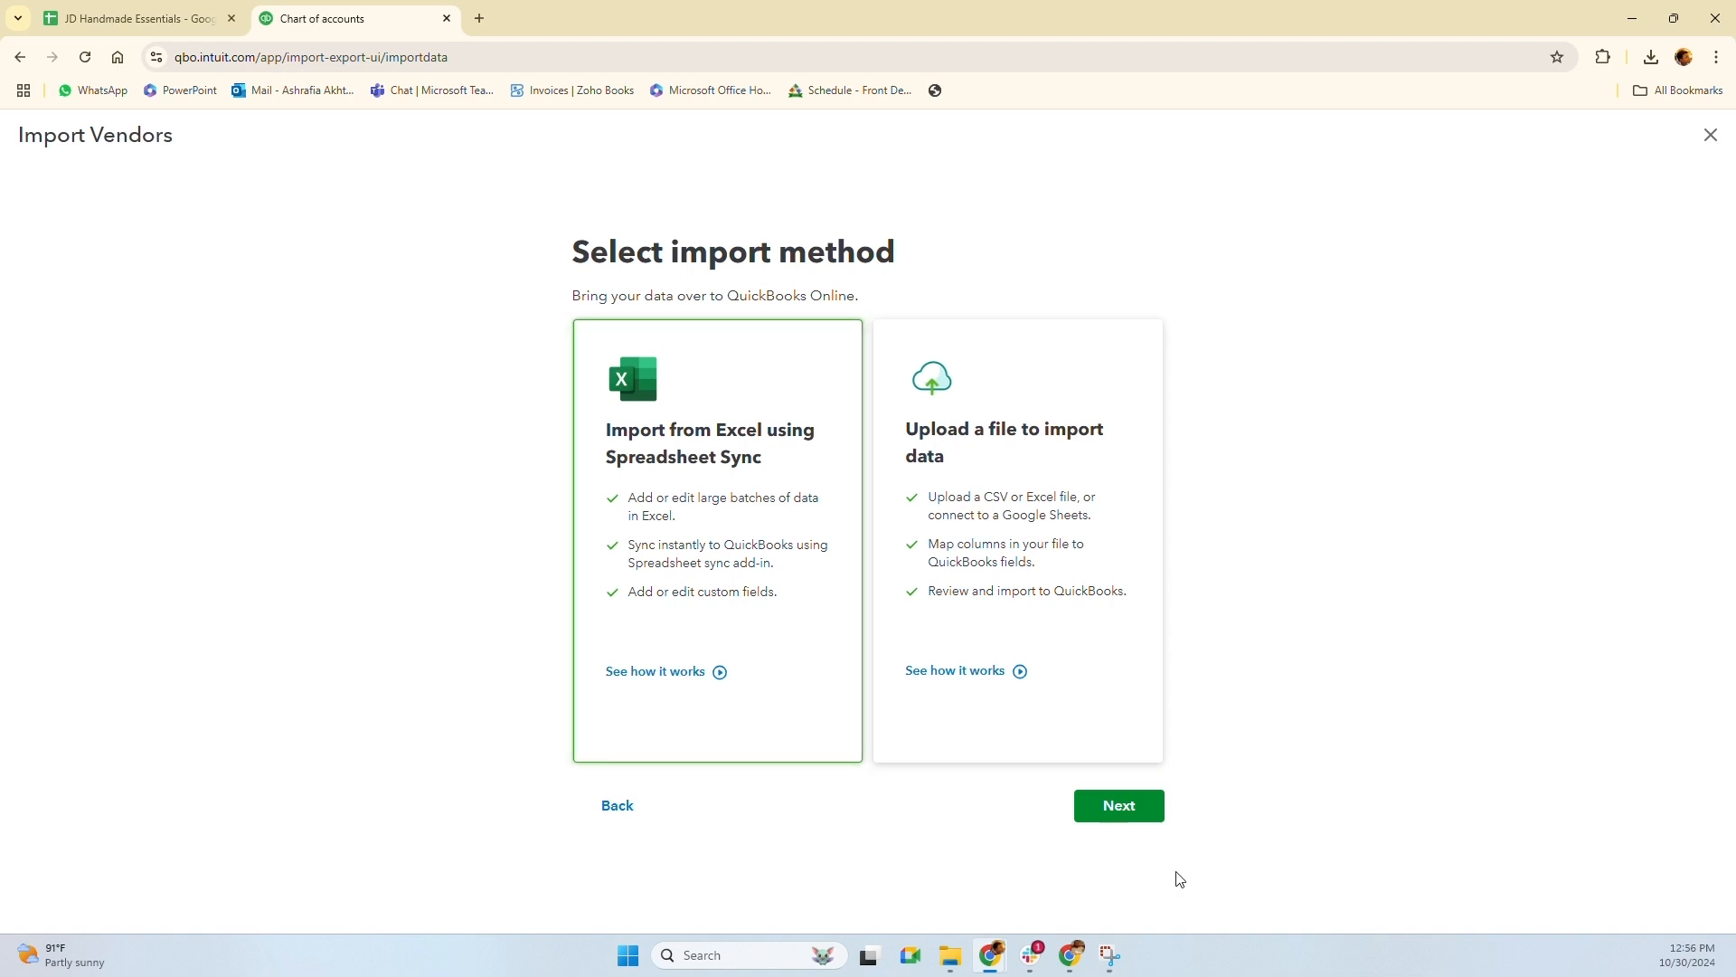
pyautogui.click(1128, 814)
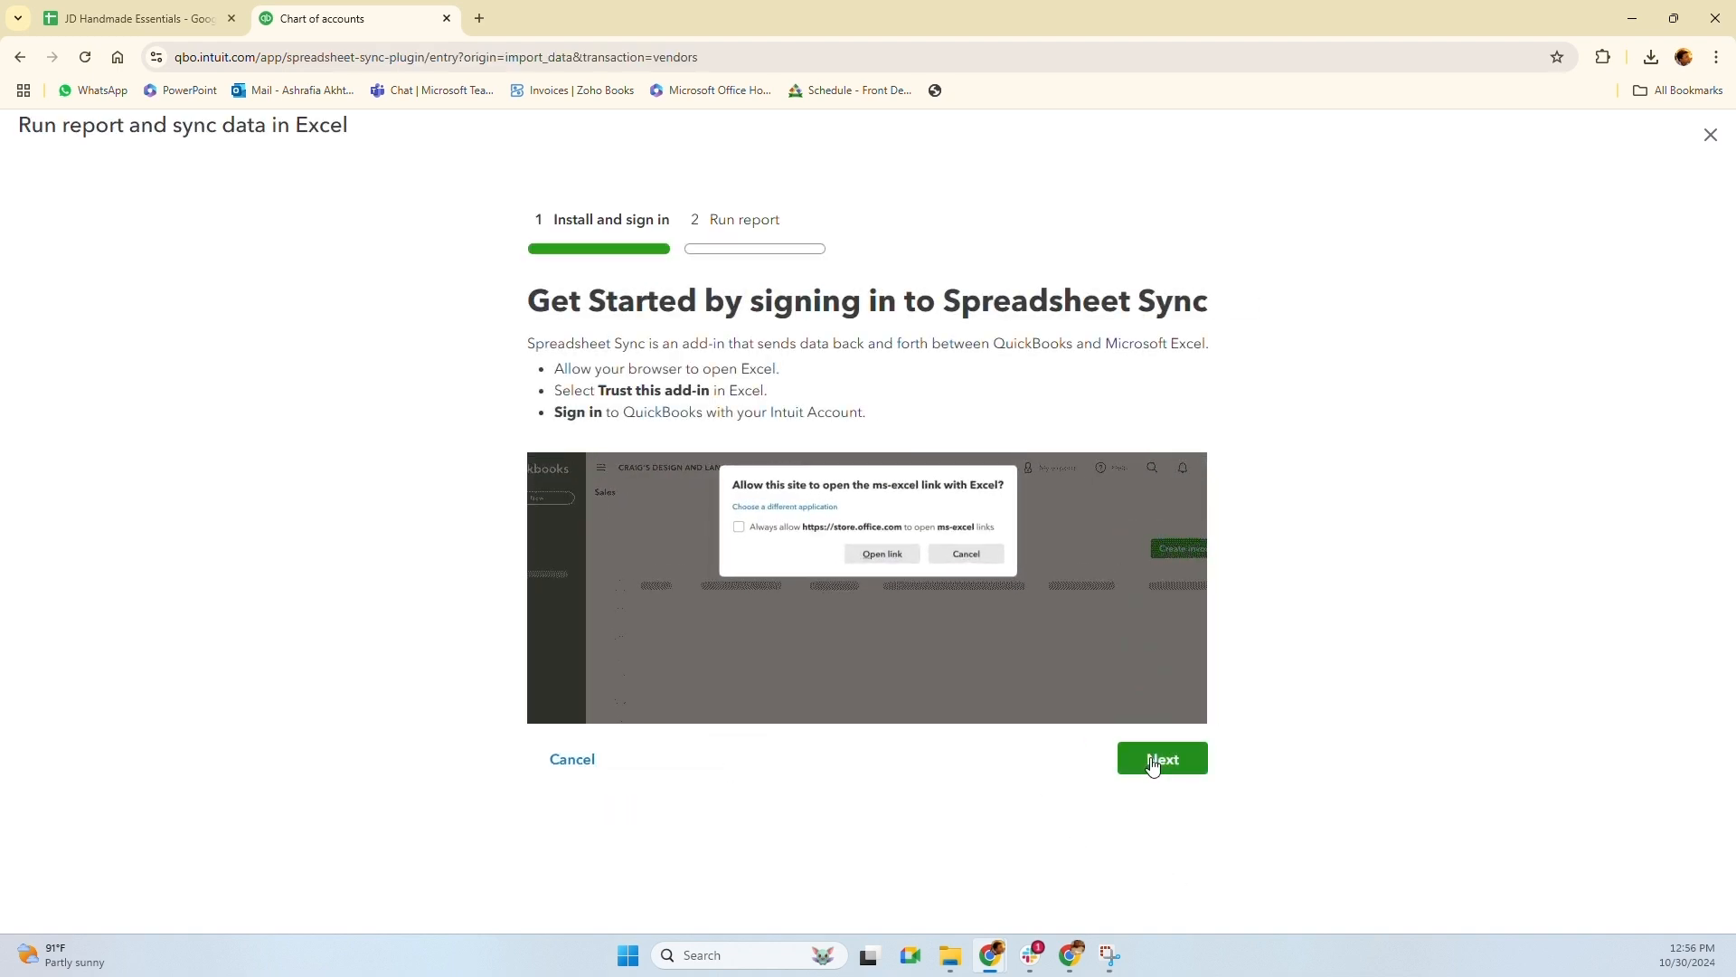
pyautogui.click(1152, 766)
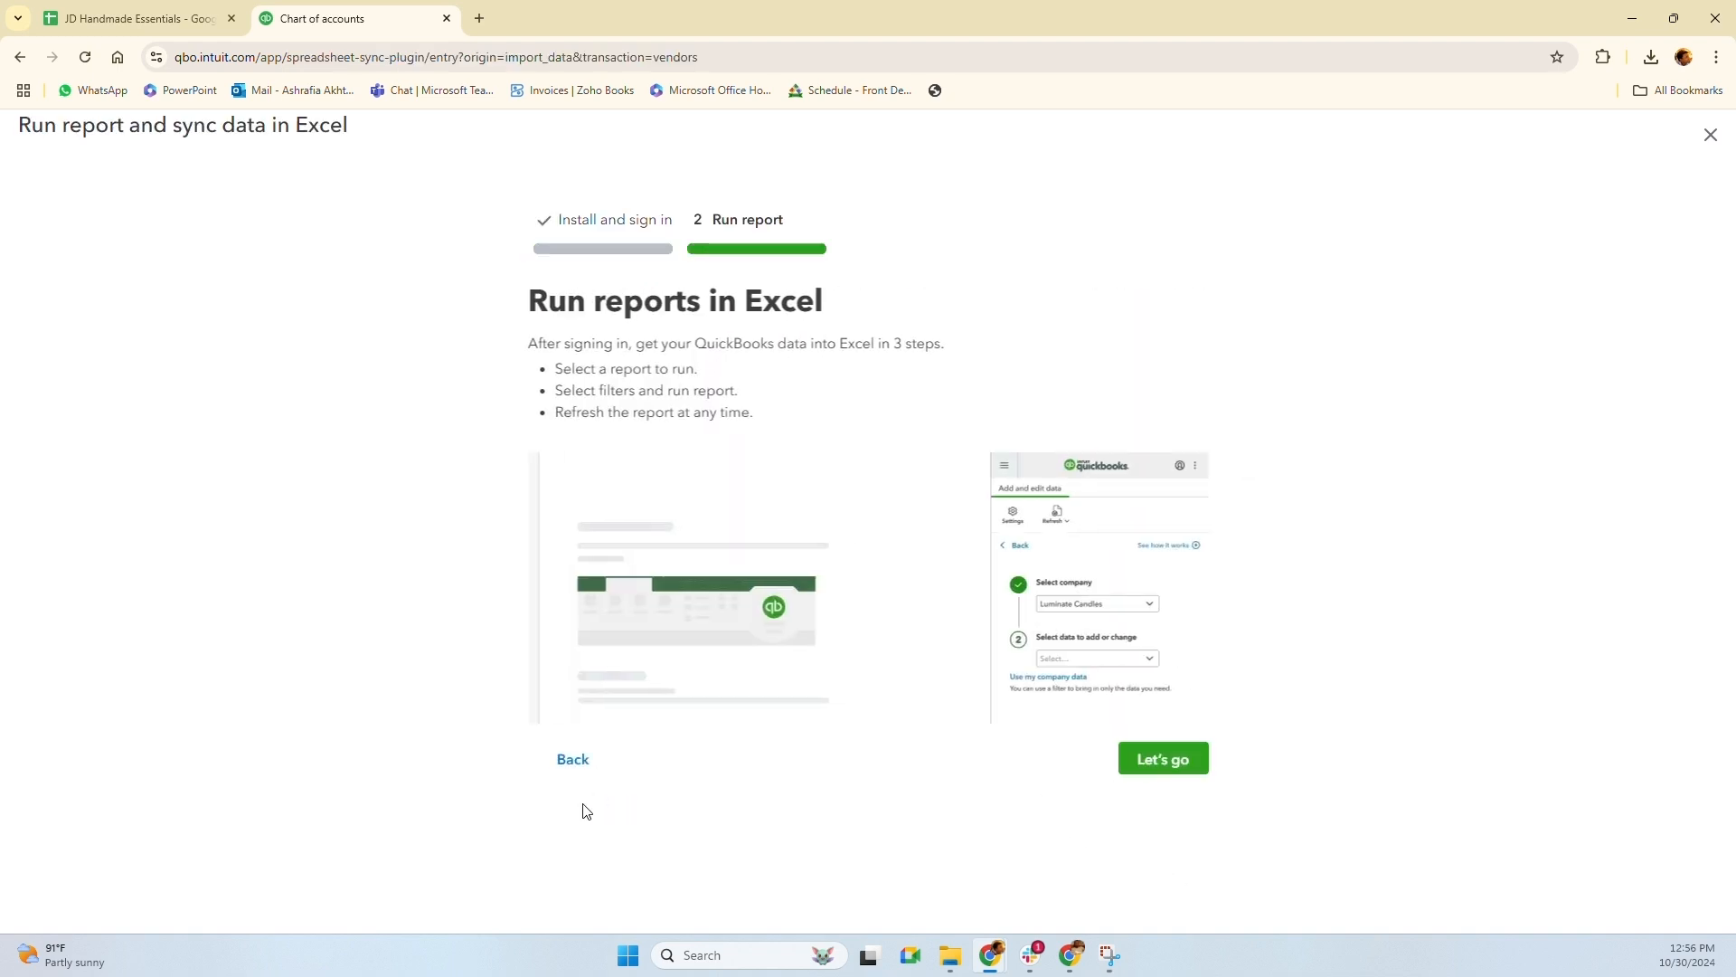
pyautogui.click(1153, 758)
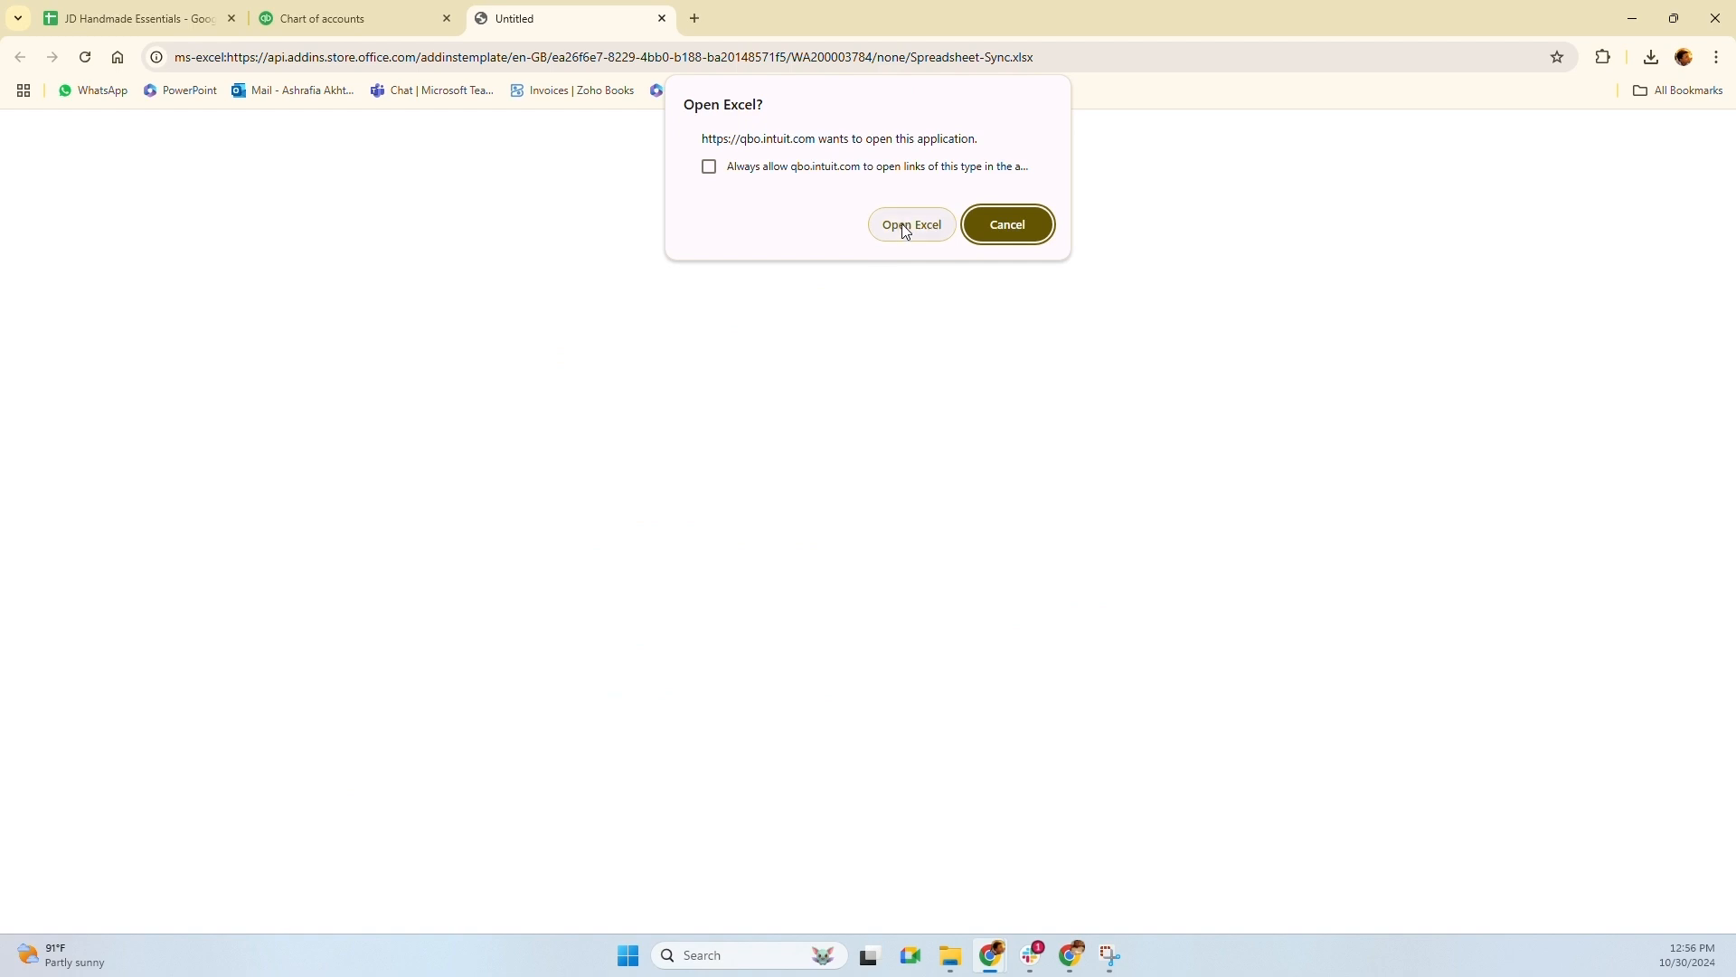
pyautogui.click(907, 228)
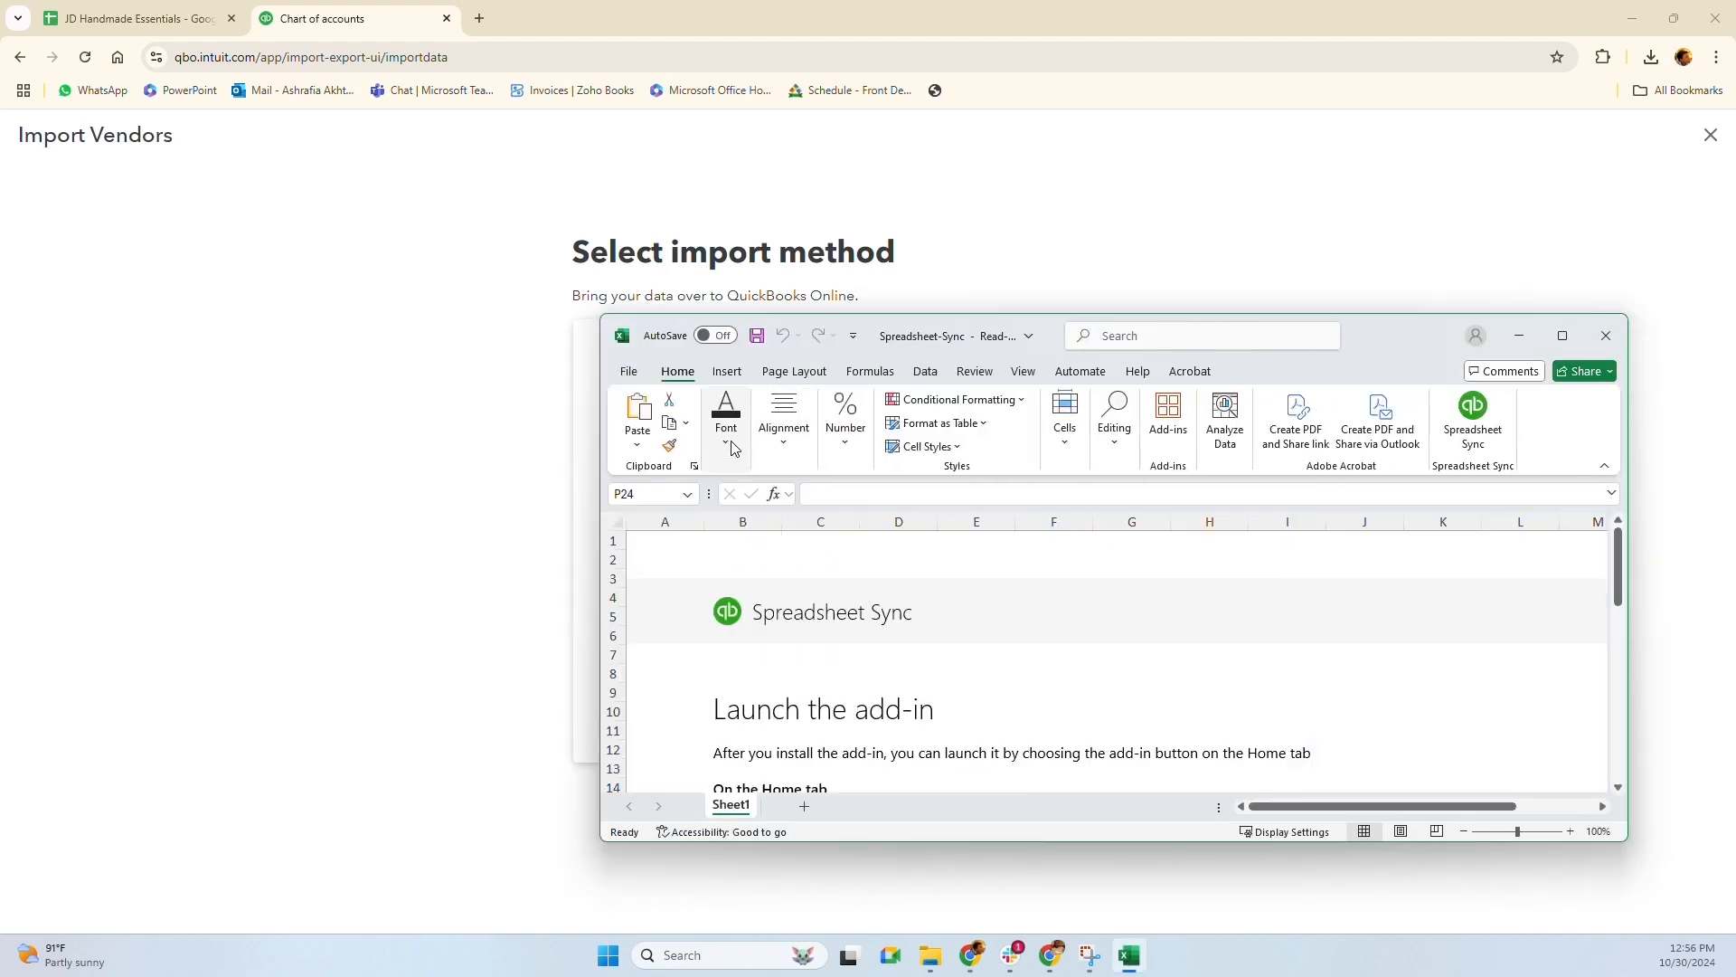
# Maximize Excel, sign in to Spreadsheet Sync with the saved Intuit account, and choose Create or edit records
pyautogui.click(1563, 336)
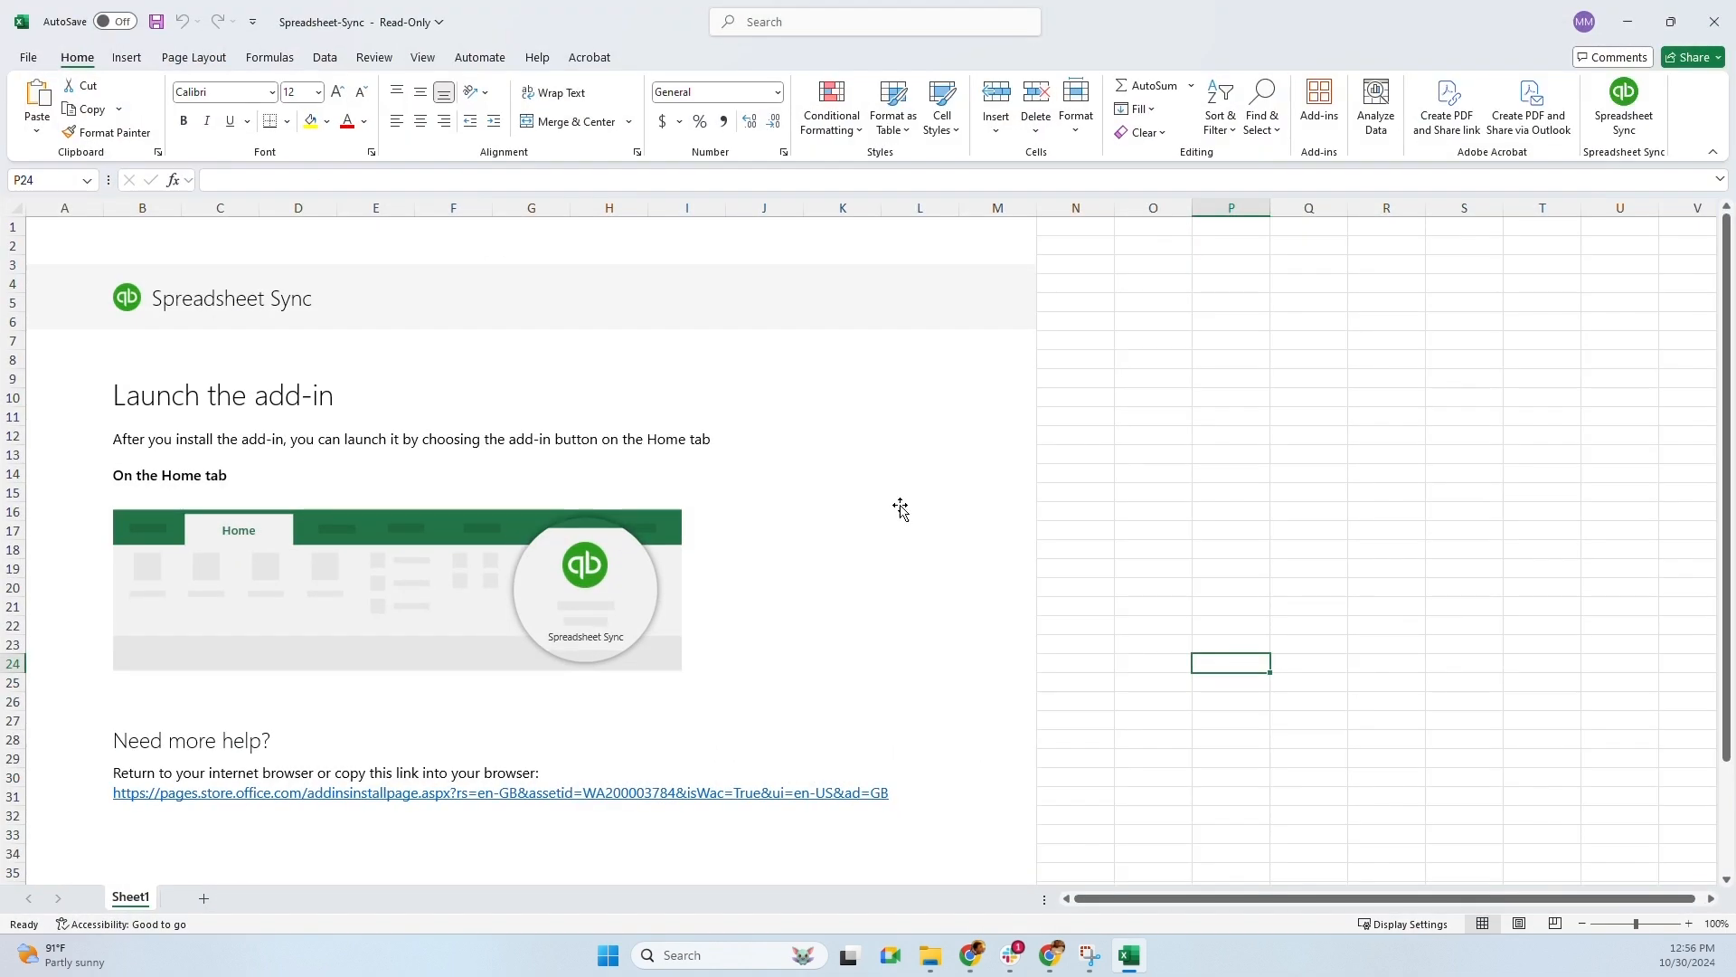
pyautogui.click(1619, 120)
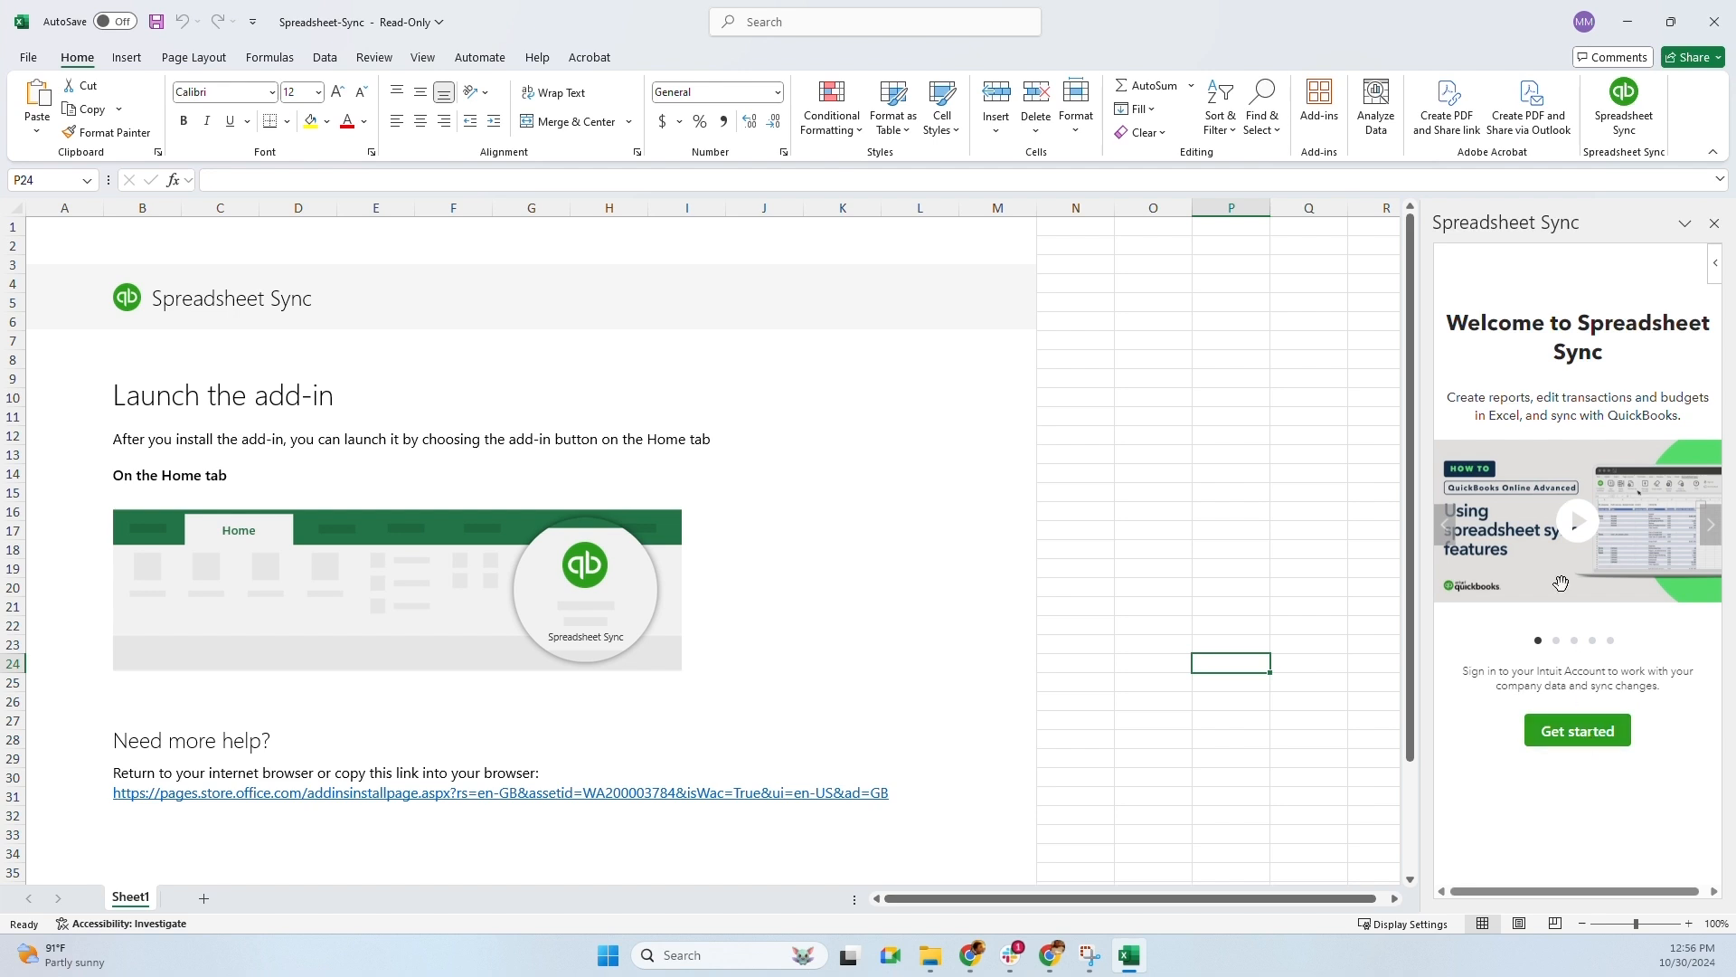
pyautogui.click(1587, 744)
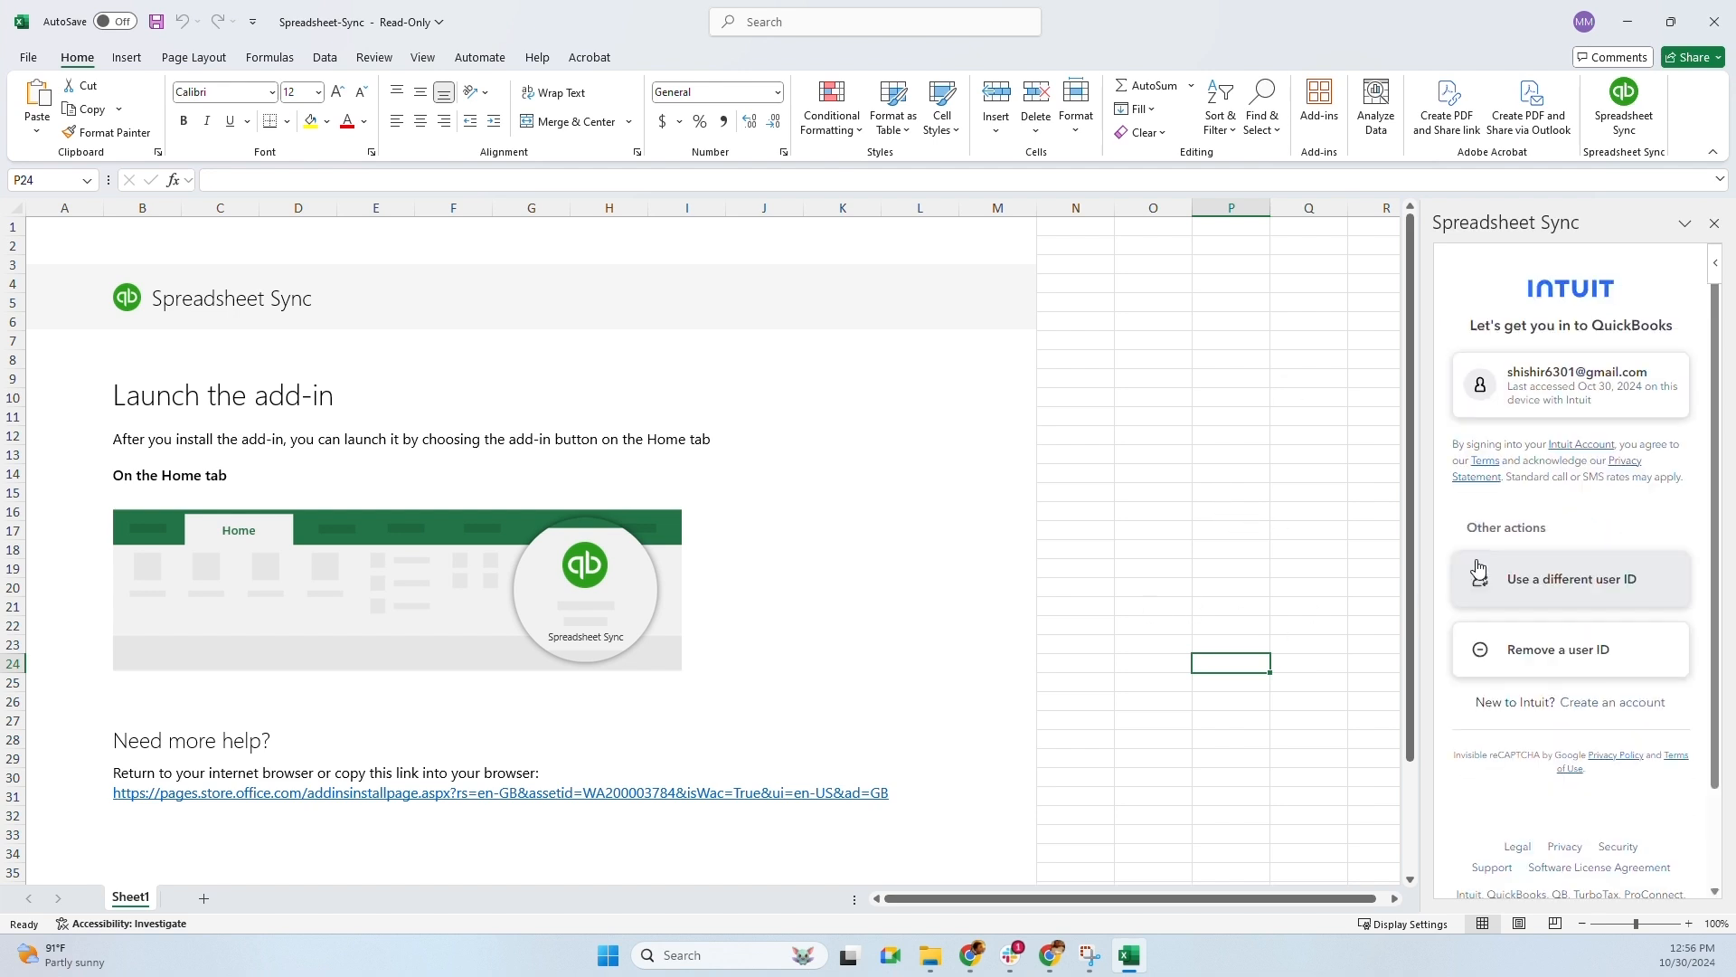
pyautogui.click(1534, 383)
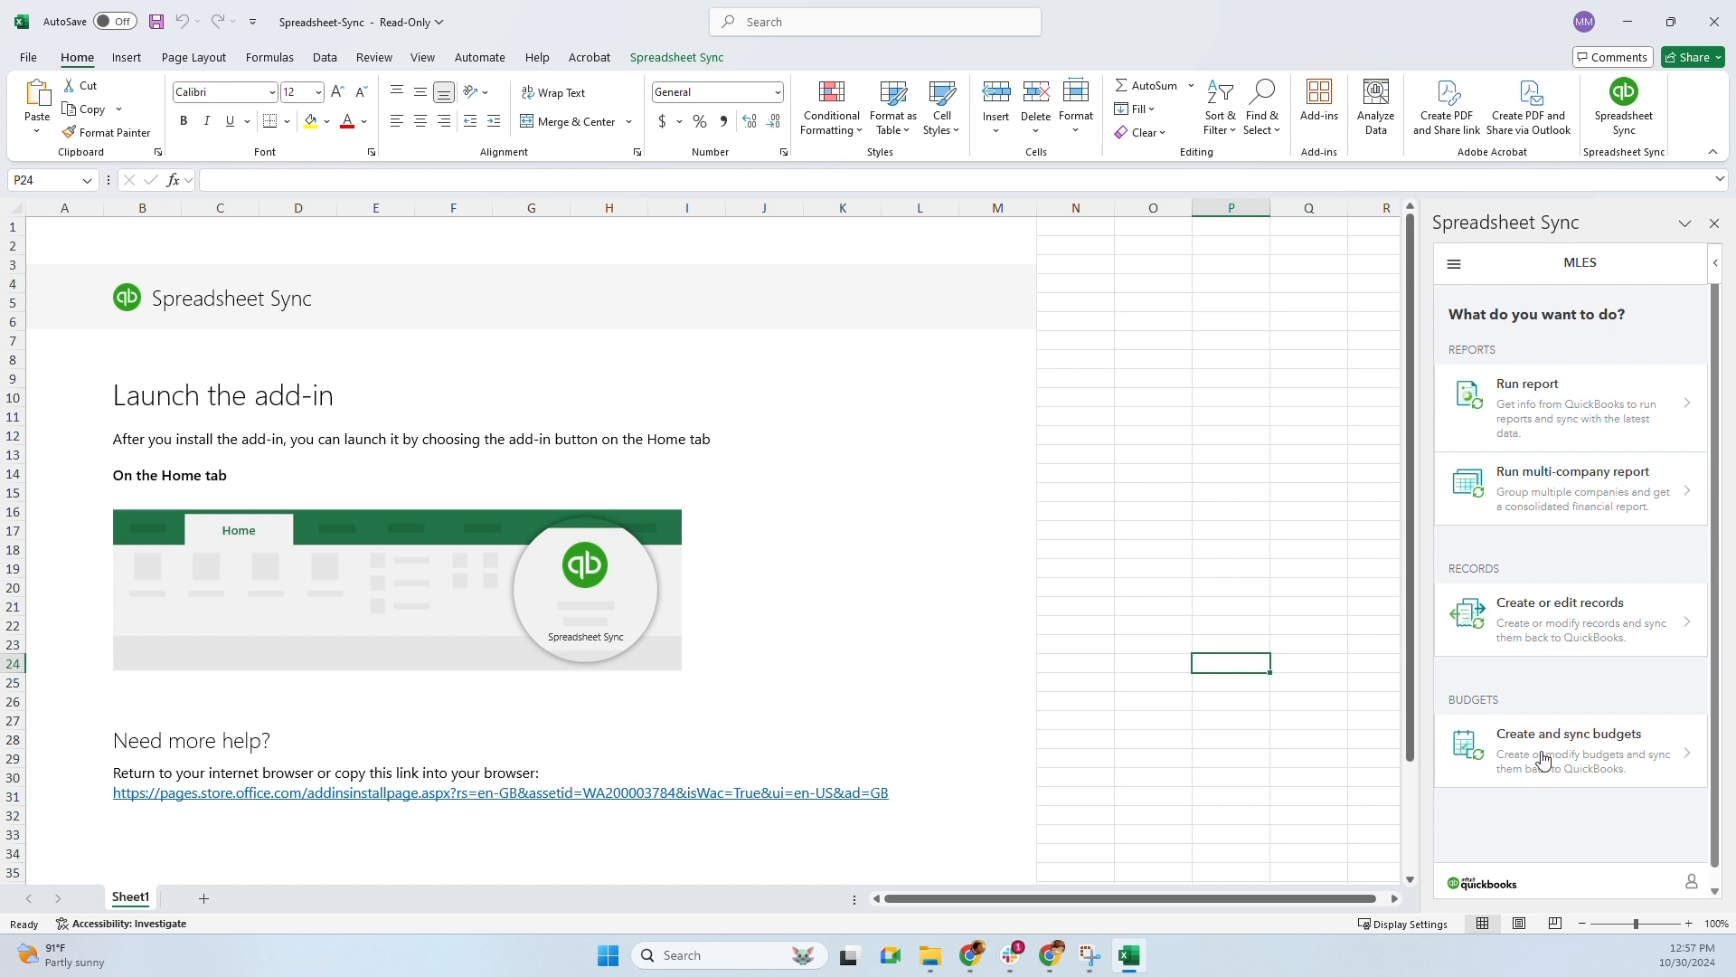
pyautogui.click(1524, 629)
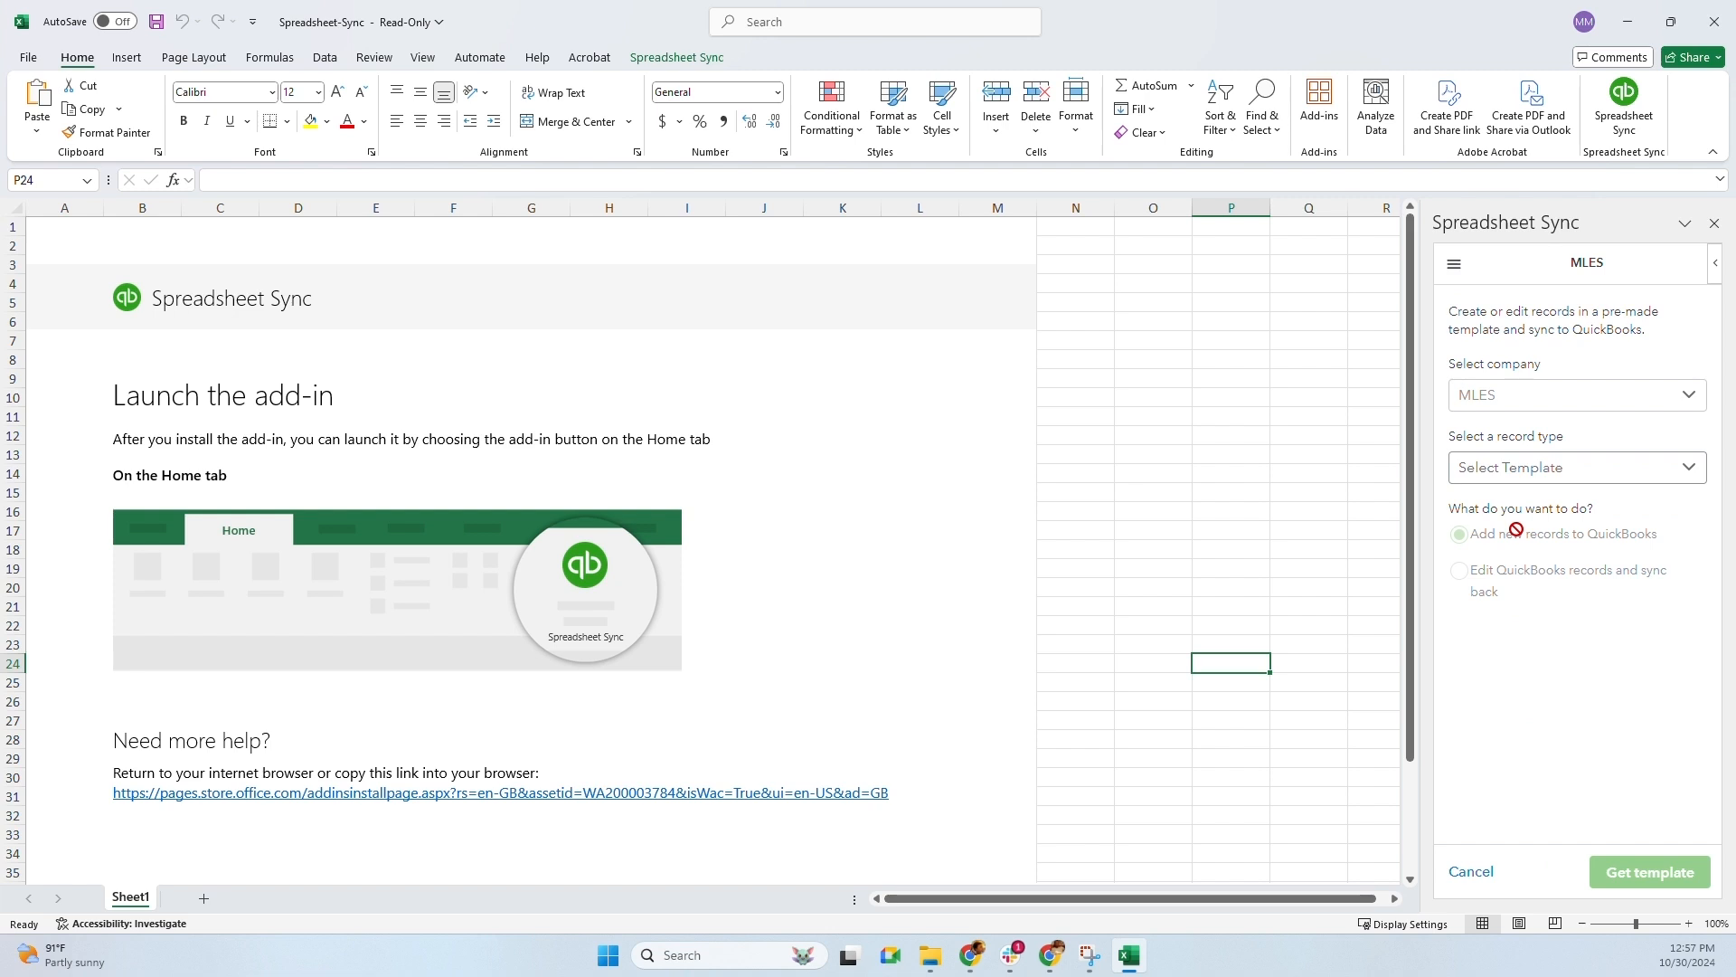
# Select Vendors & Customers with Add new records and load its template
pyautogui.click(1525, 483)
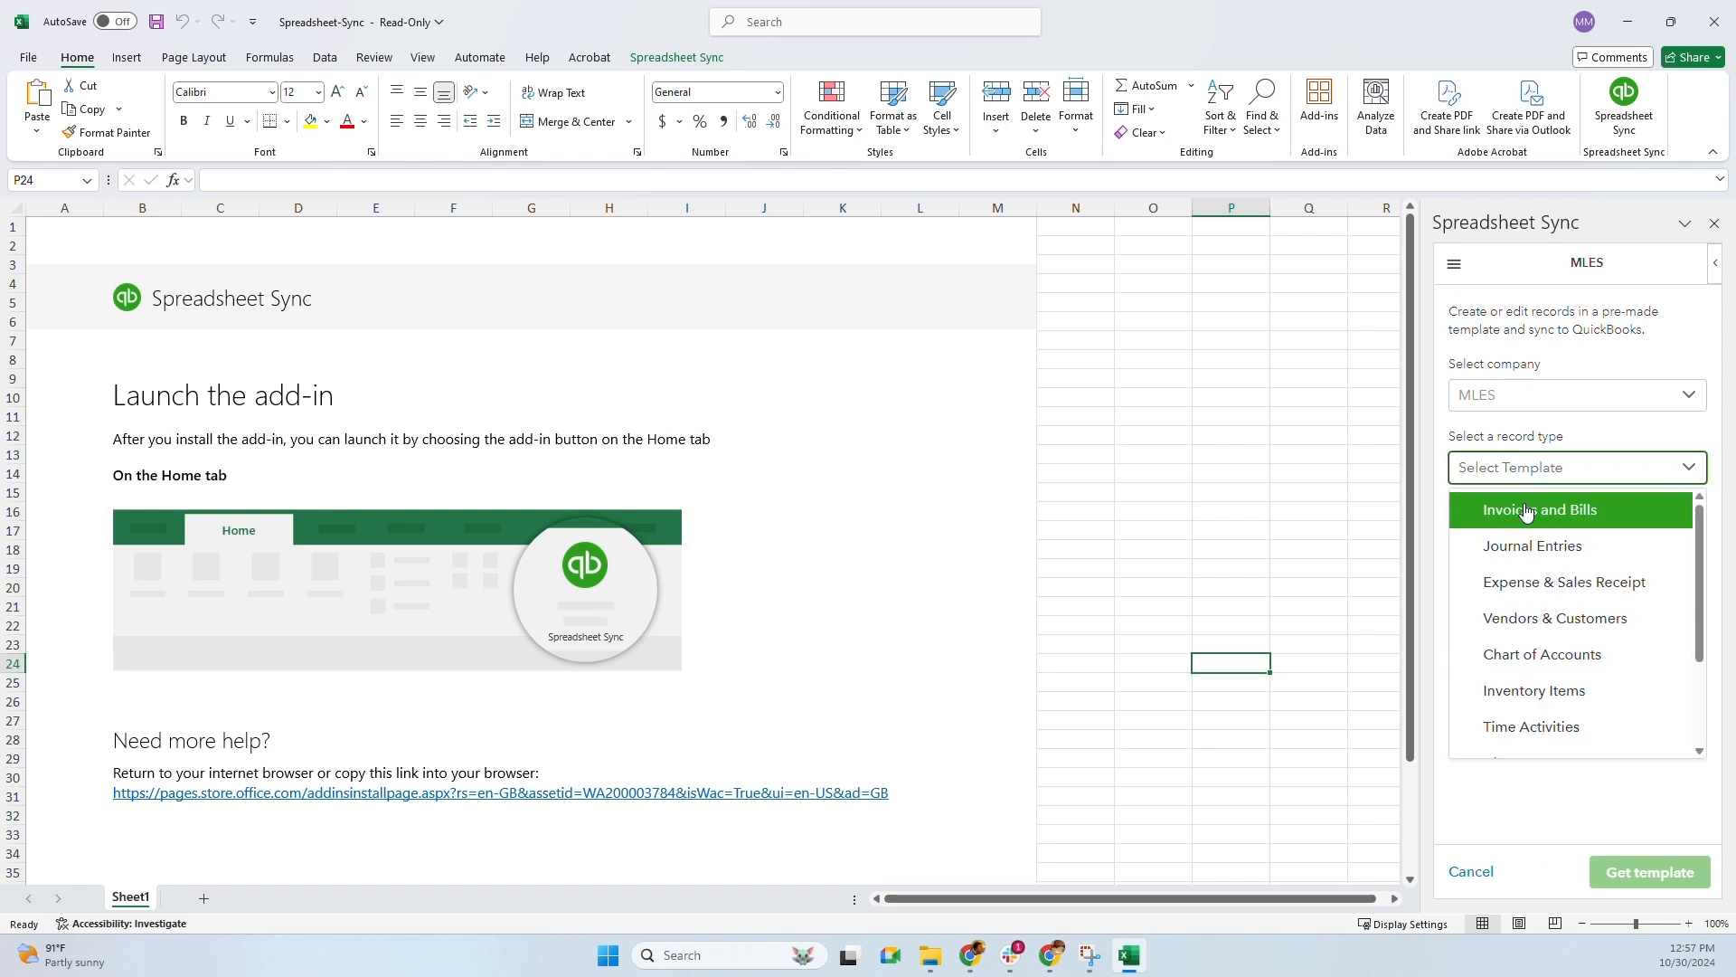
pyautogui.click(1540, 619)
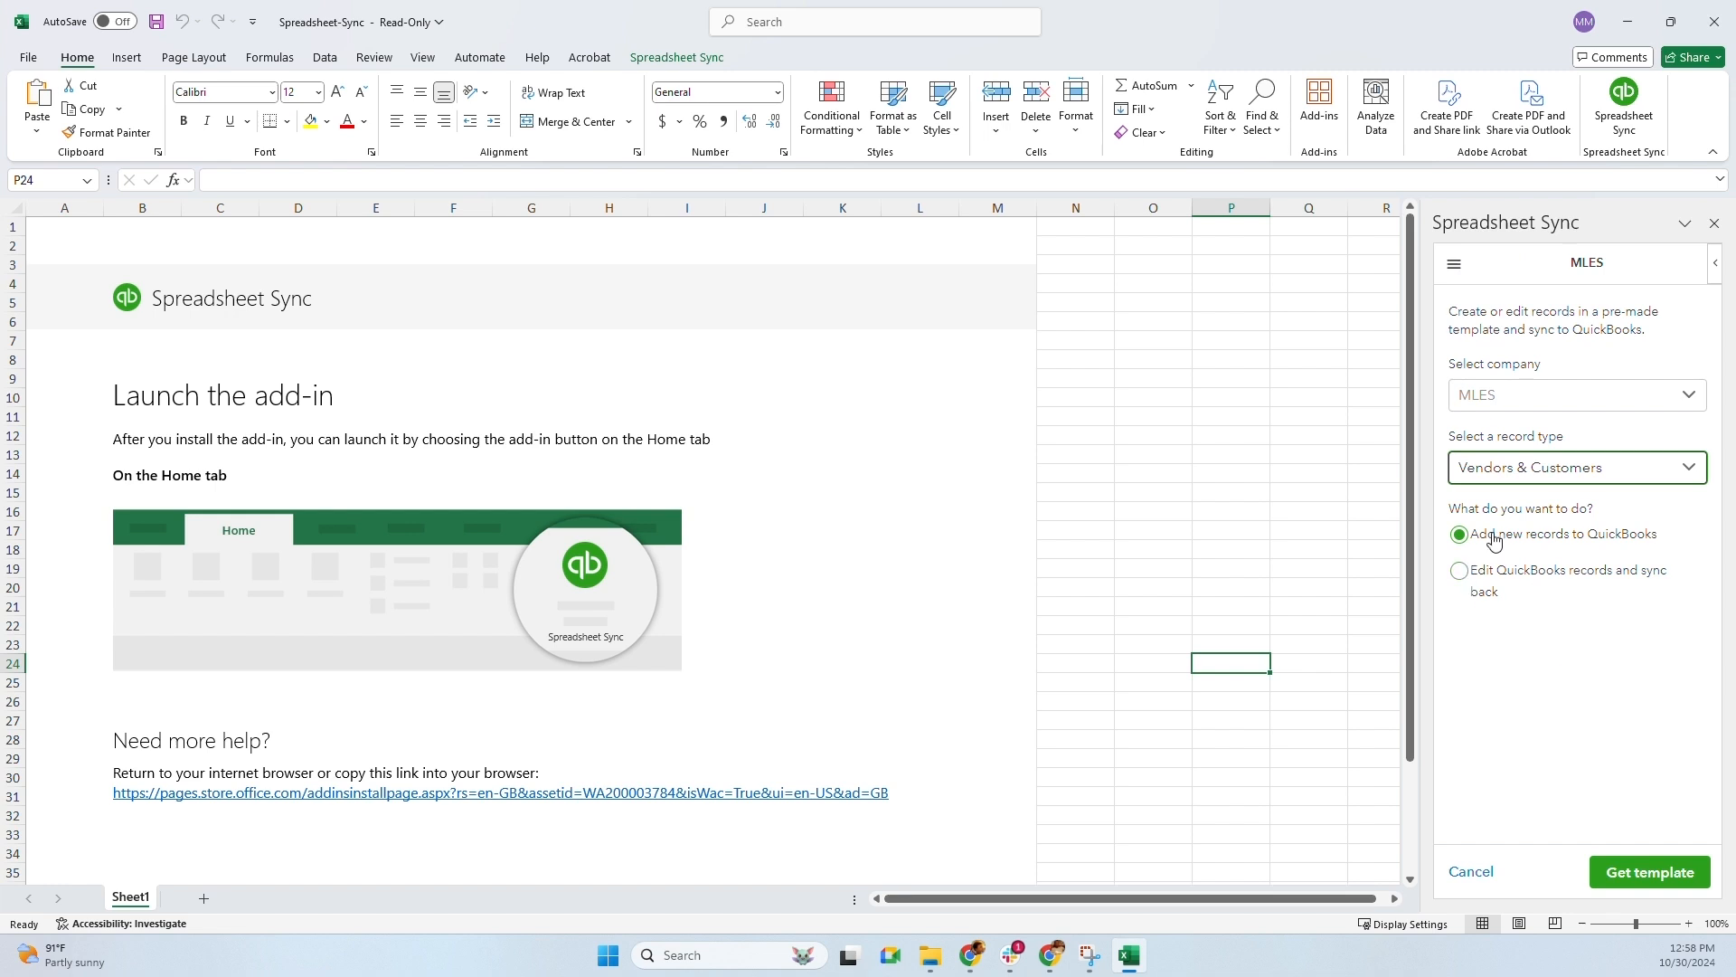
pyautogui.click(1652, 879)
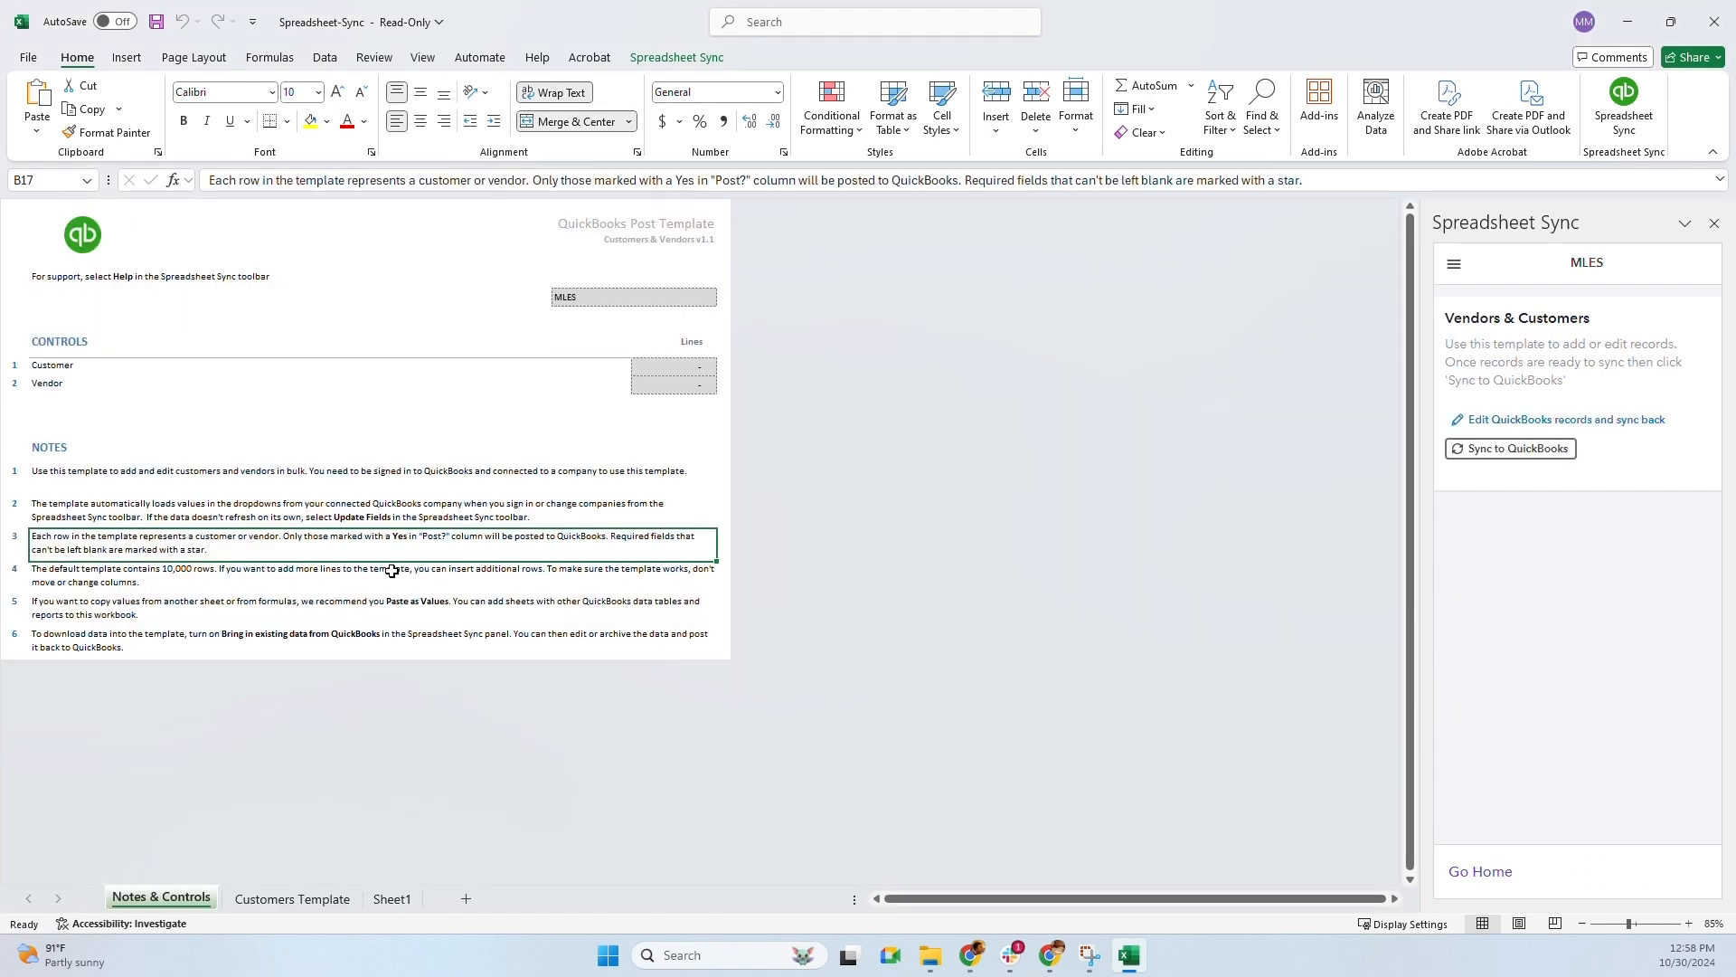
# Switch to the Customers Template sheet and inspect row 9 and its Post?, List Type, Display Name headers
pyautogui.click(304, 905)
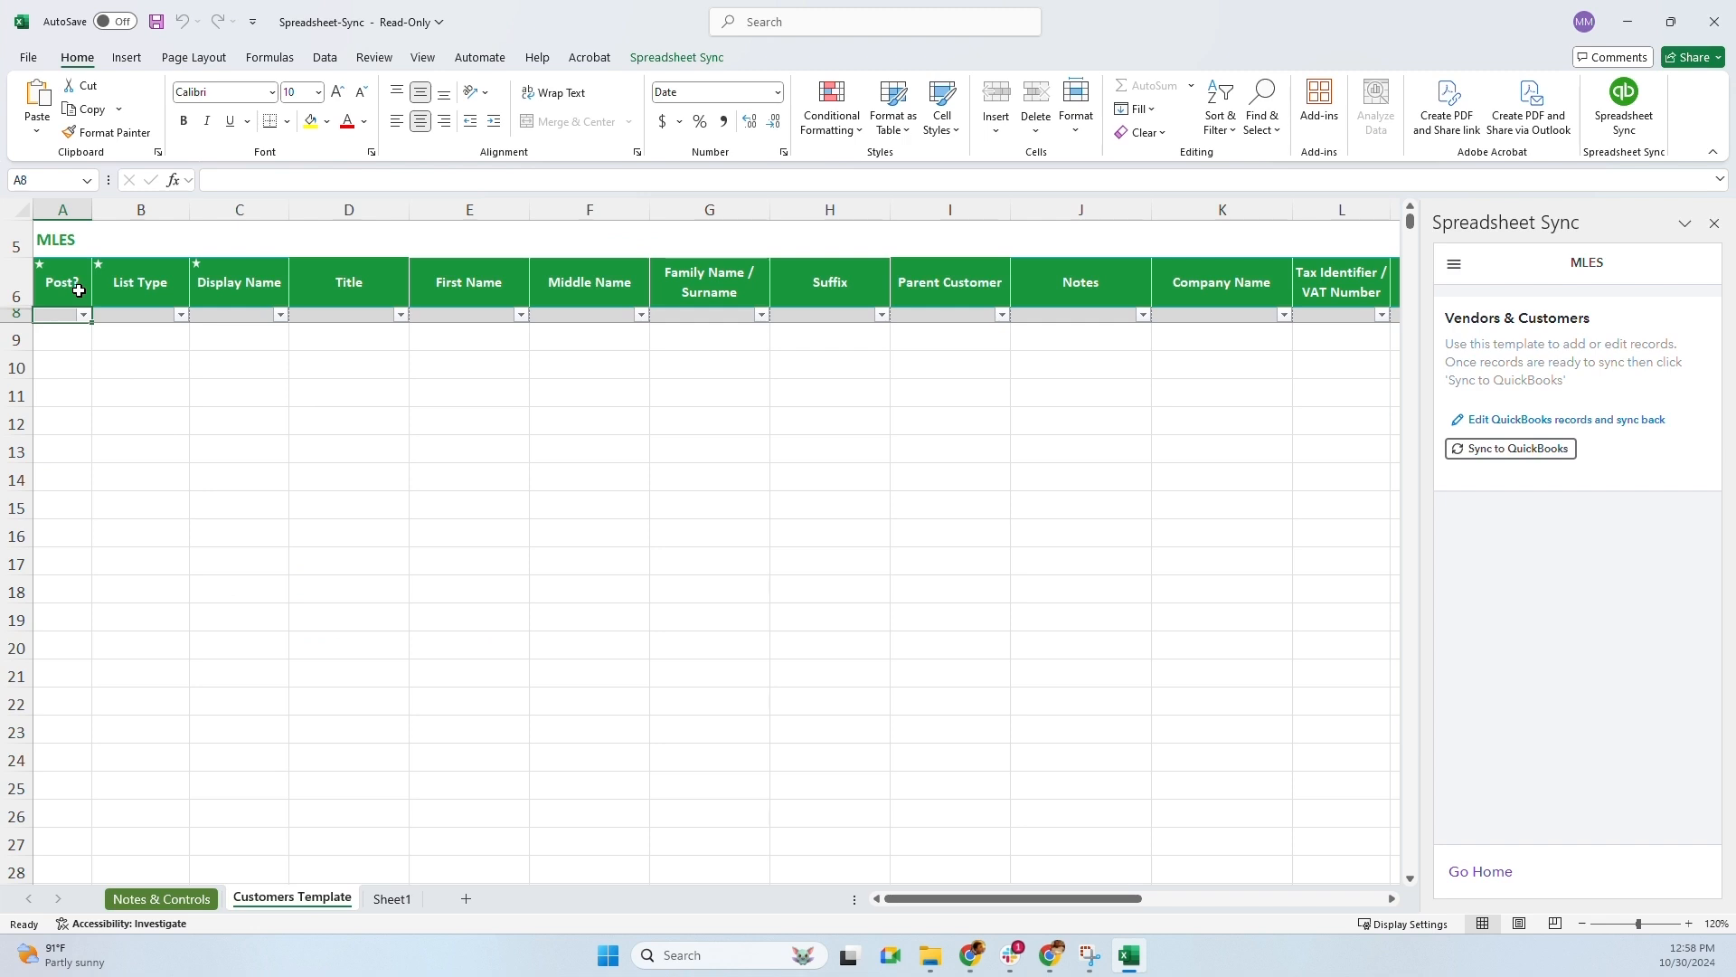
pyautogui.click(85, 338)
pyautogui.click(122, 338)
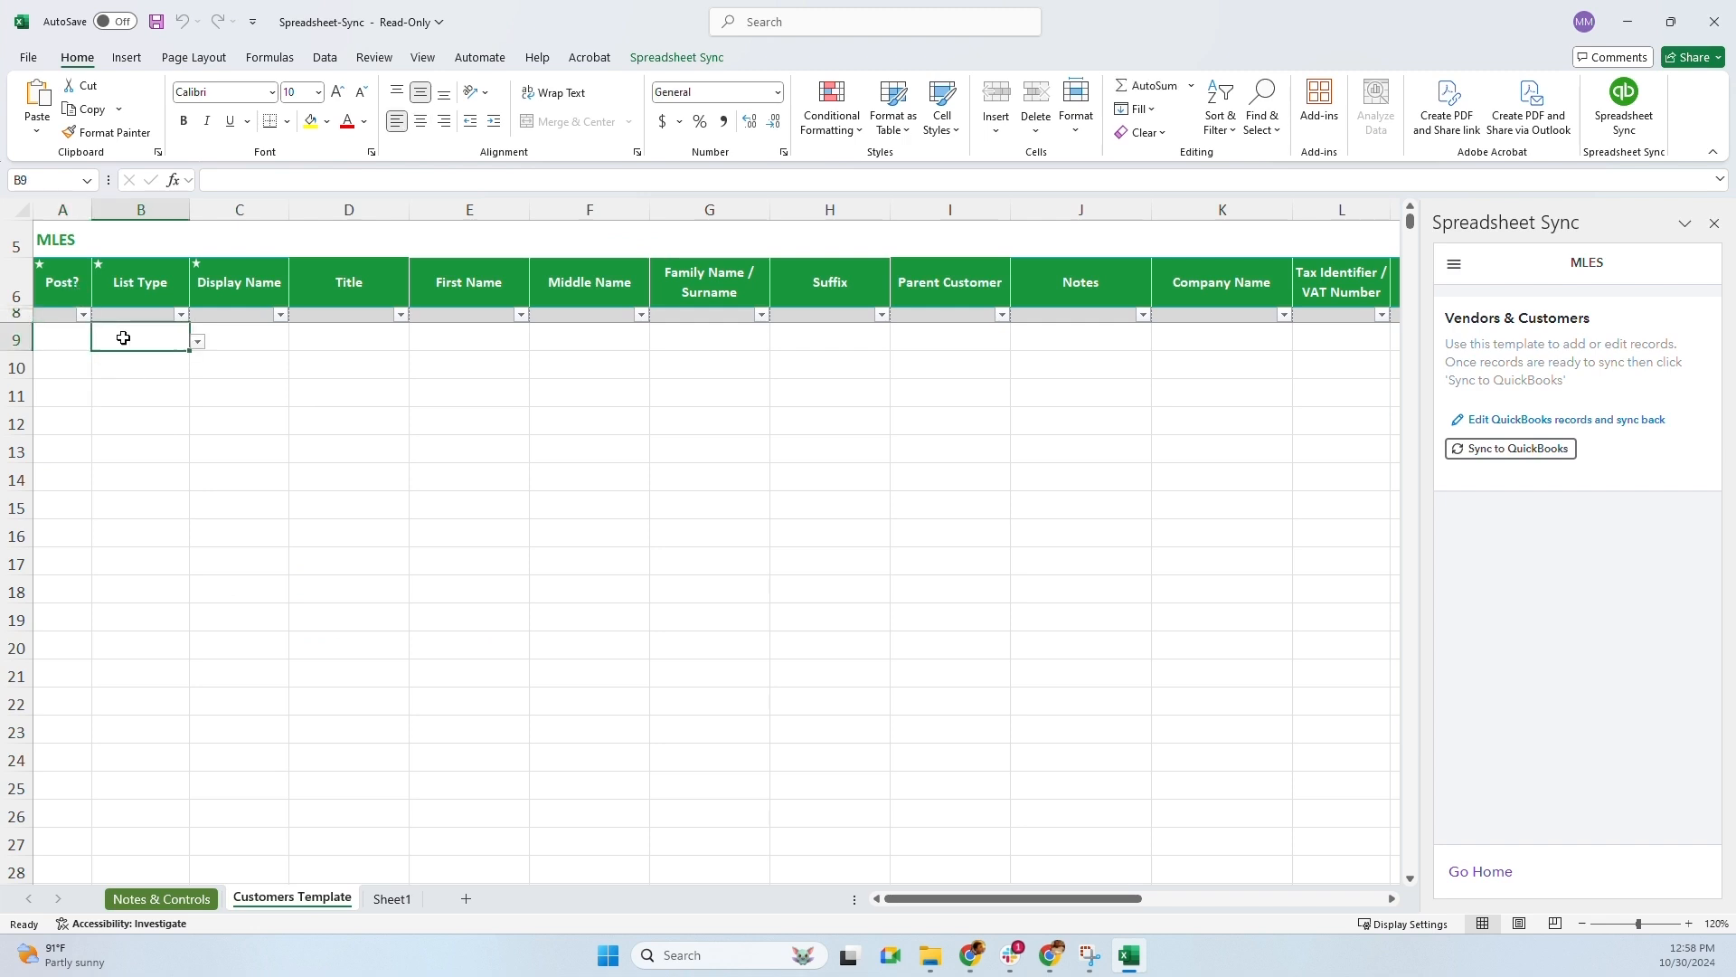
pyautogui.click(224, 341)
pyautogui.click(325, 343)
pyautogui.click(458, 341)
pyautogui.click(631, 341)
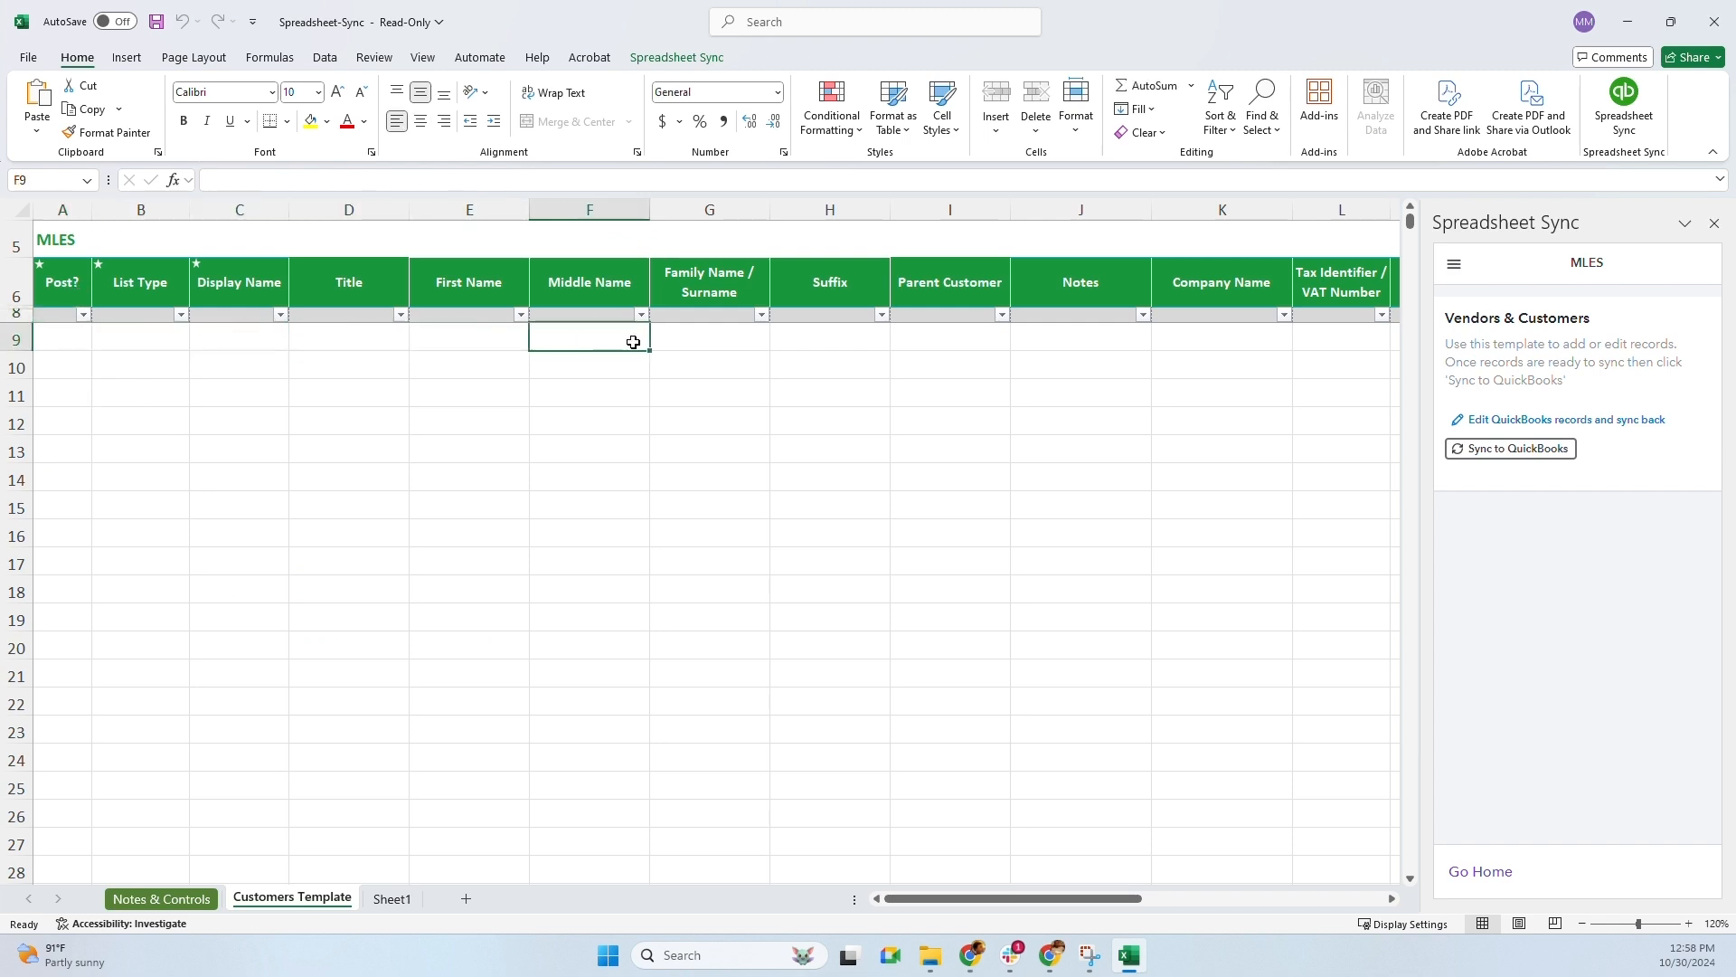
pyautogui.click(16, 340)
pyautogui.click(65, 288)
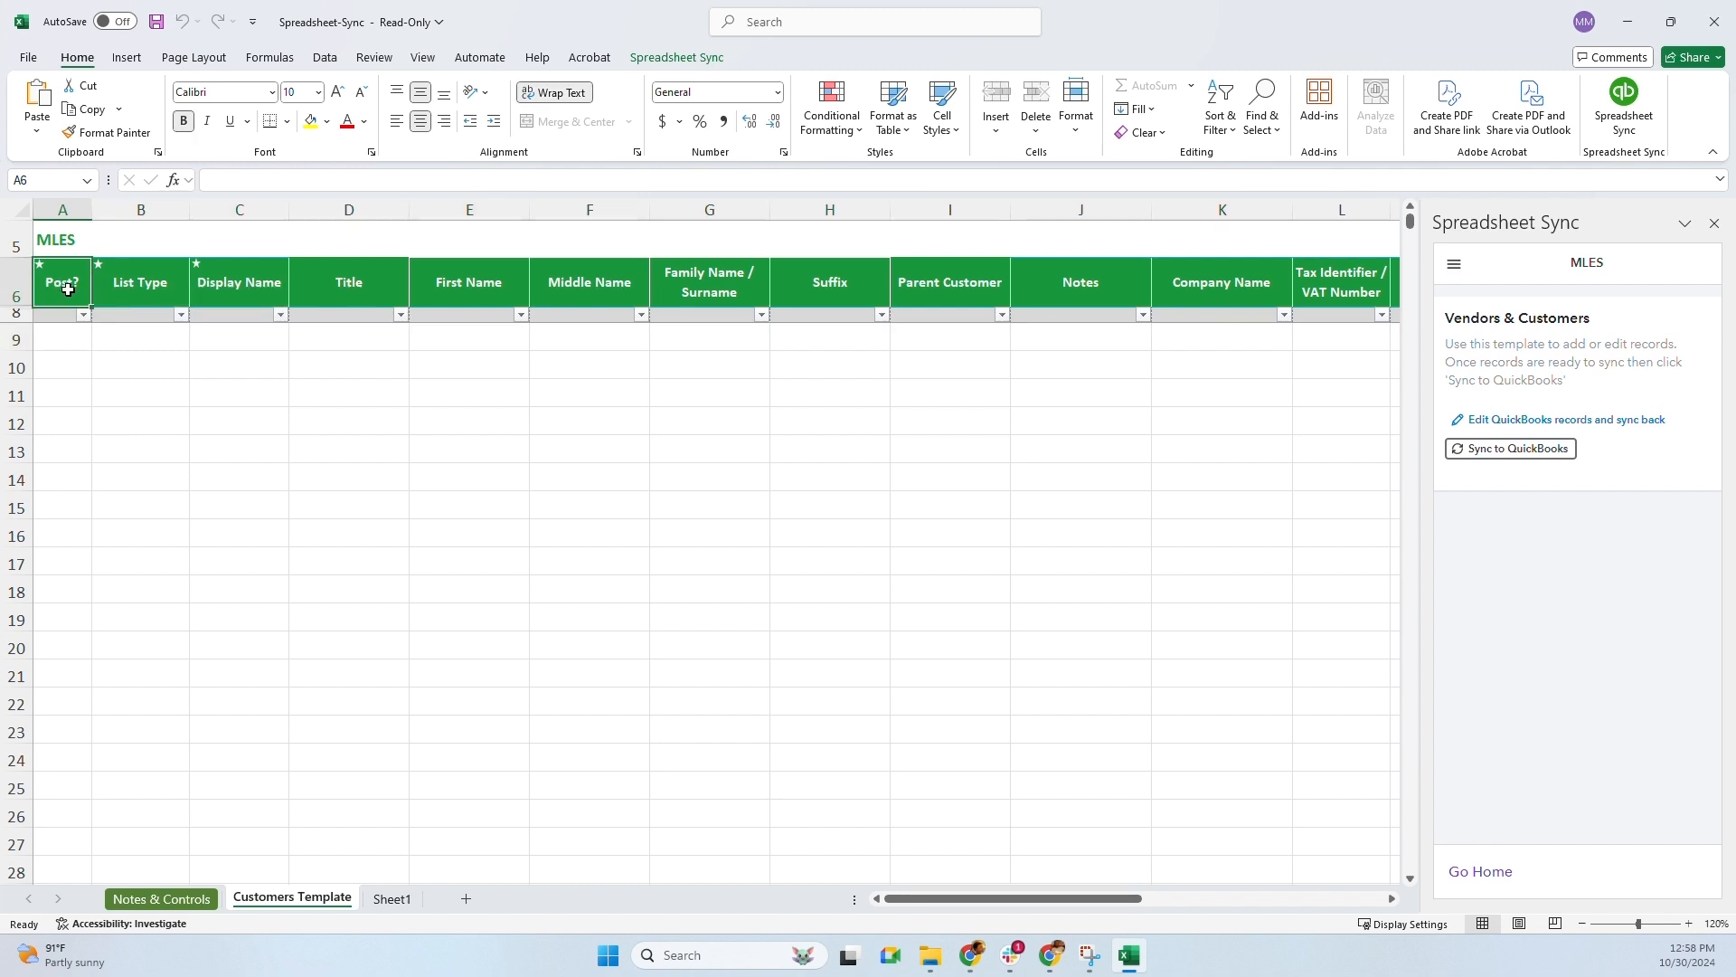
pyautogui.click(105, 289)
pyautogui.click(220, 289)
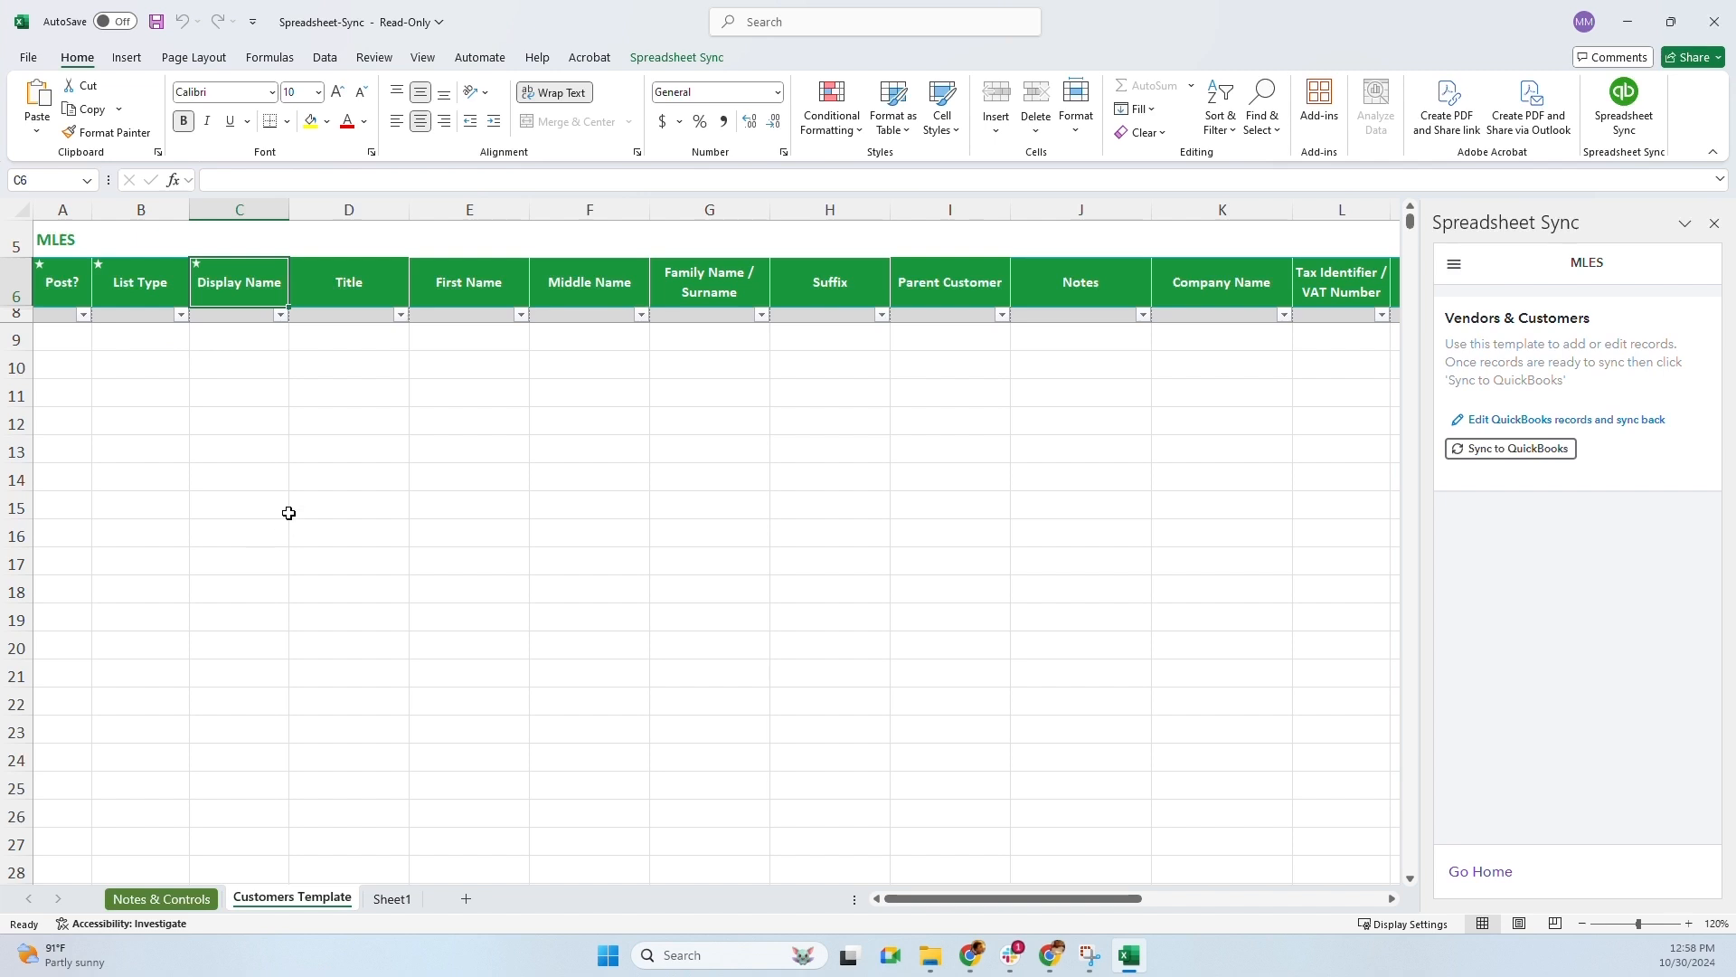
# Set cell A9's Post? value to Yes
pyautogui.click(69, 337)
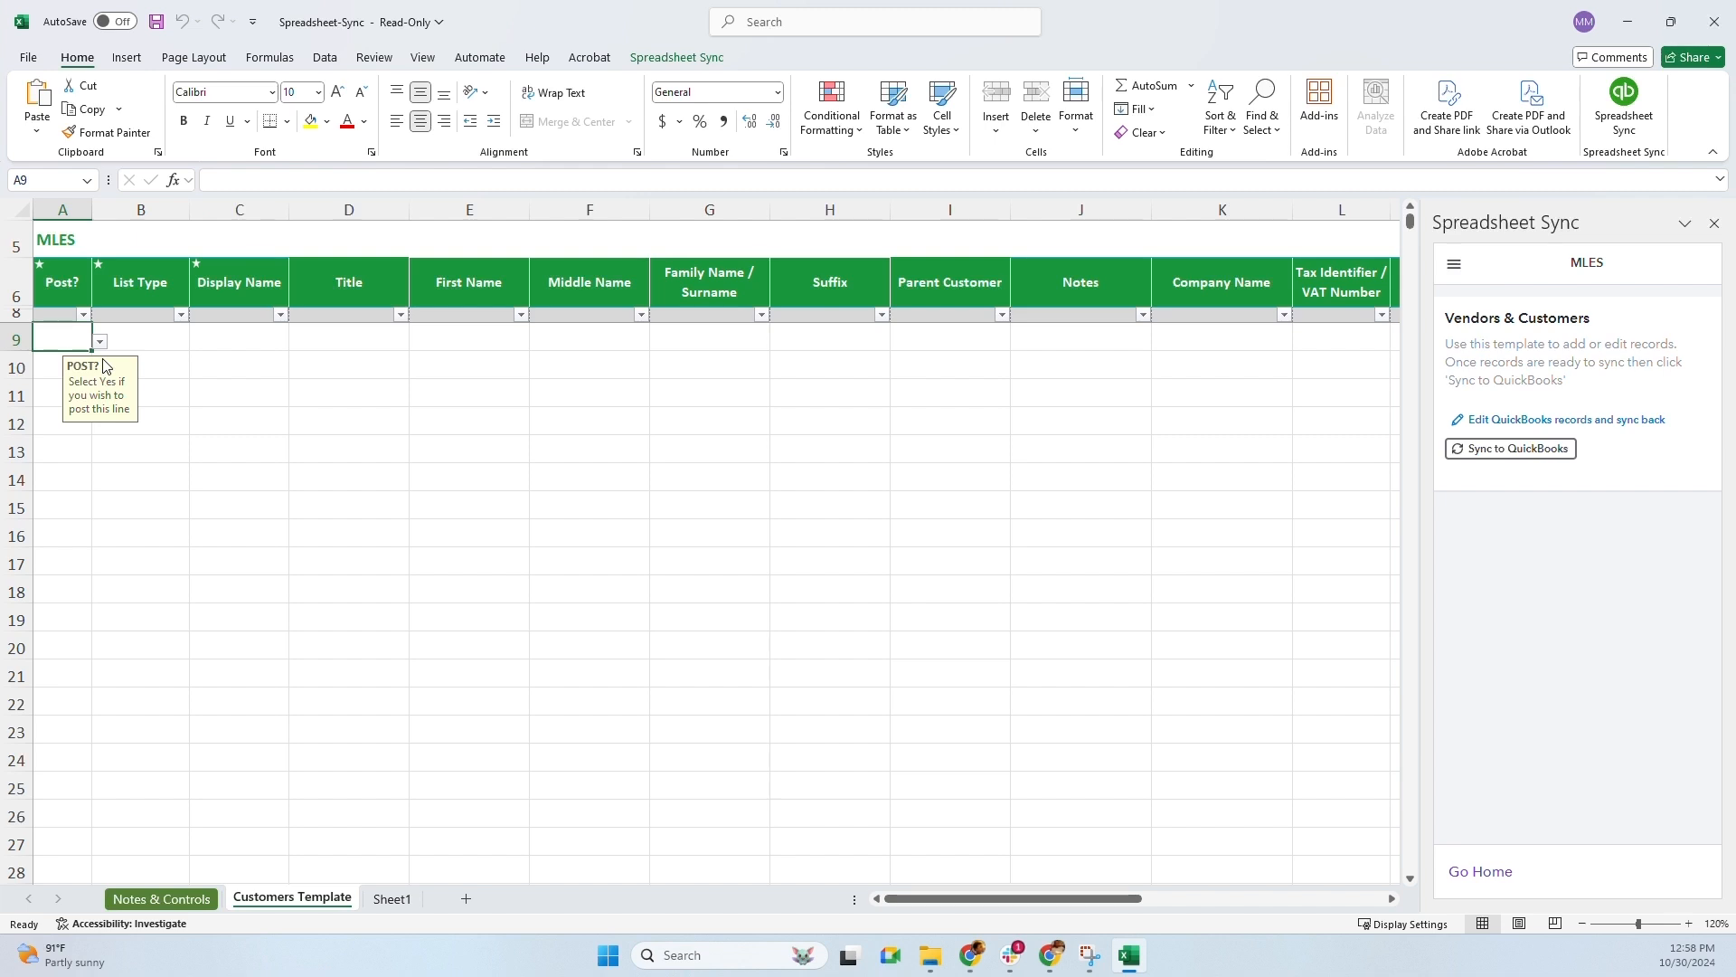
pyautogui.write('yes')
pyautogui.press('Tab')
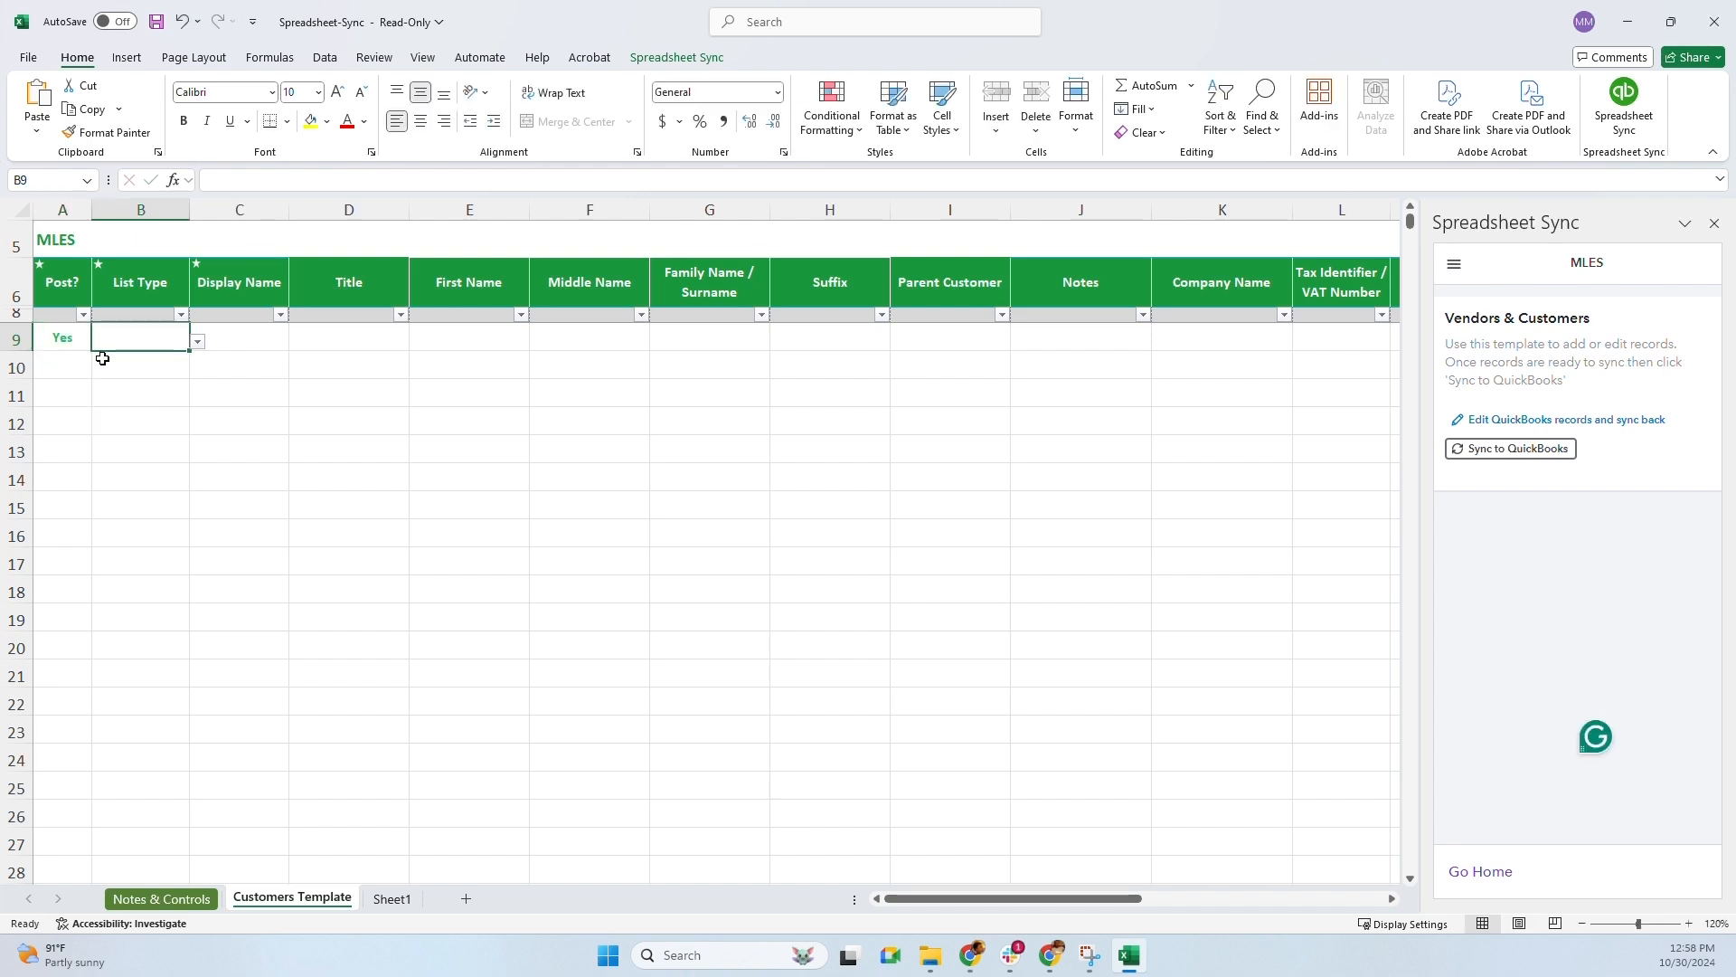
pyautogui.click(76, 341)
pyautogui.click(101, 344)
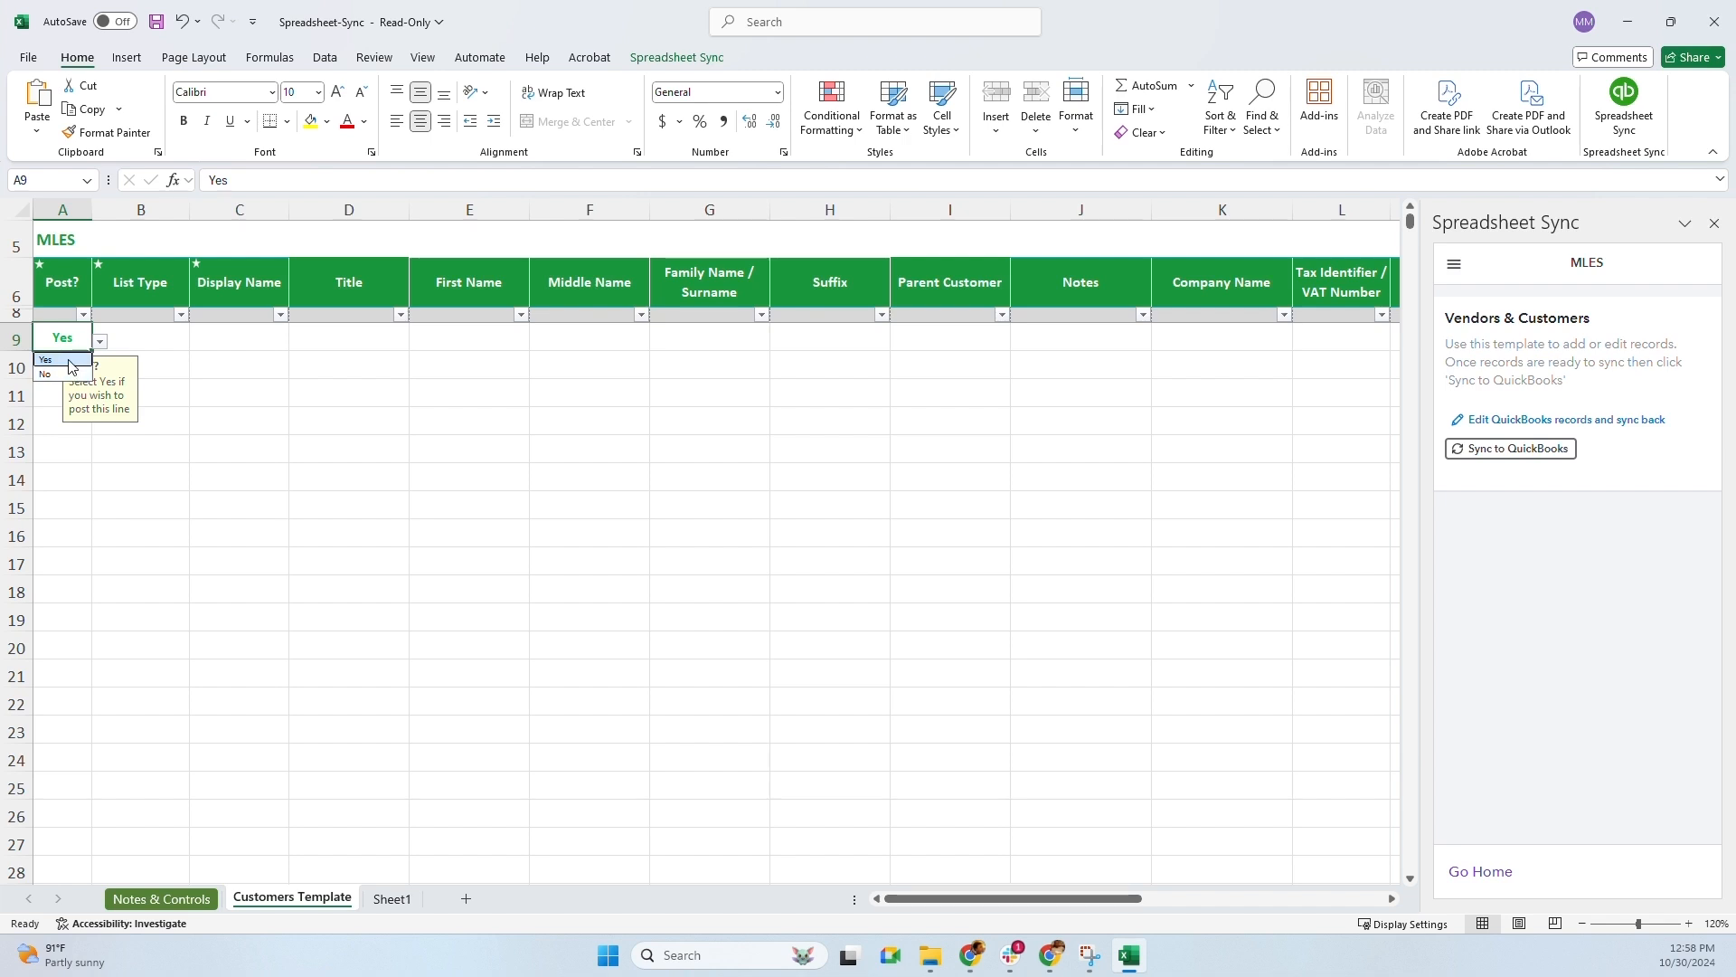
pyautogui.click(69, 365)
# Set B9's List Type to Vendor, then minimize Excel
pyautogui.click(185, 348)
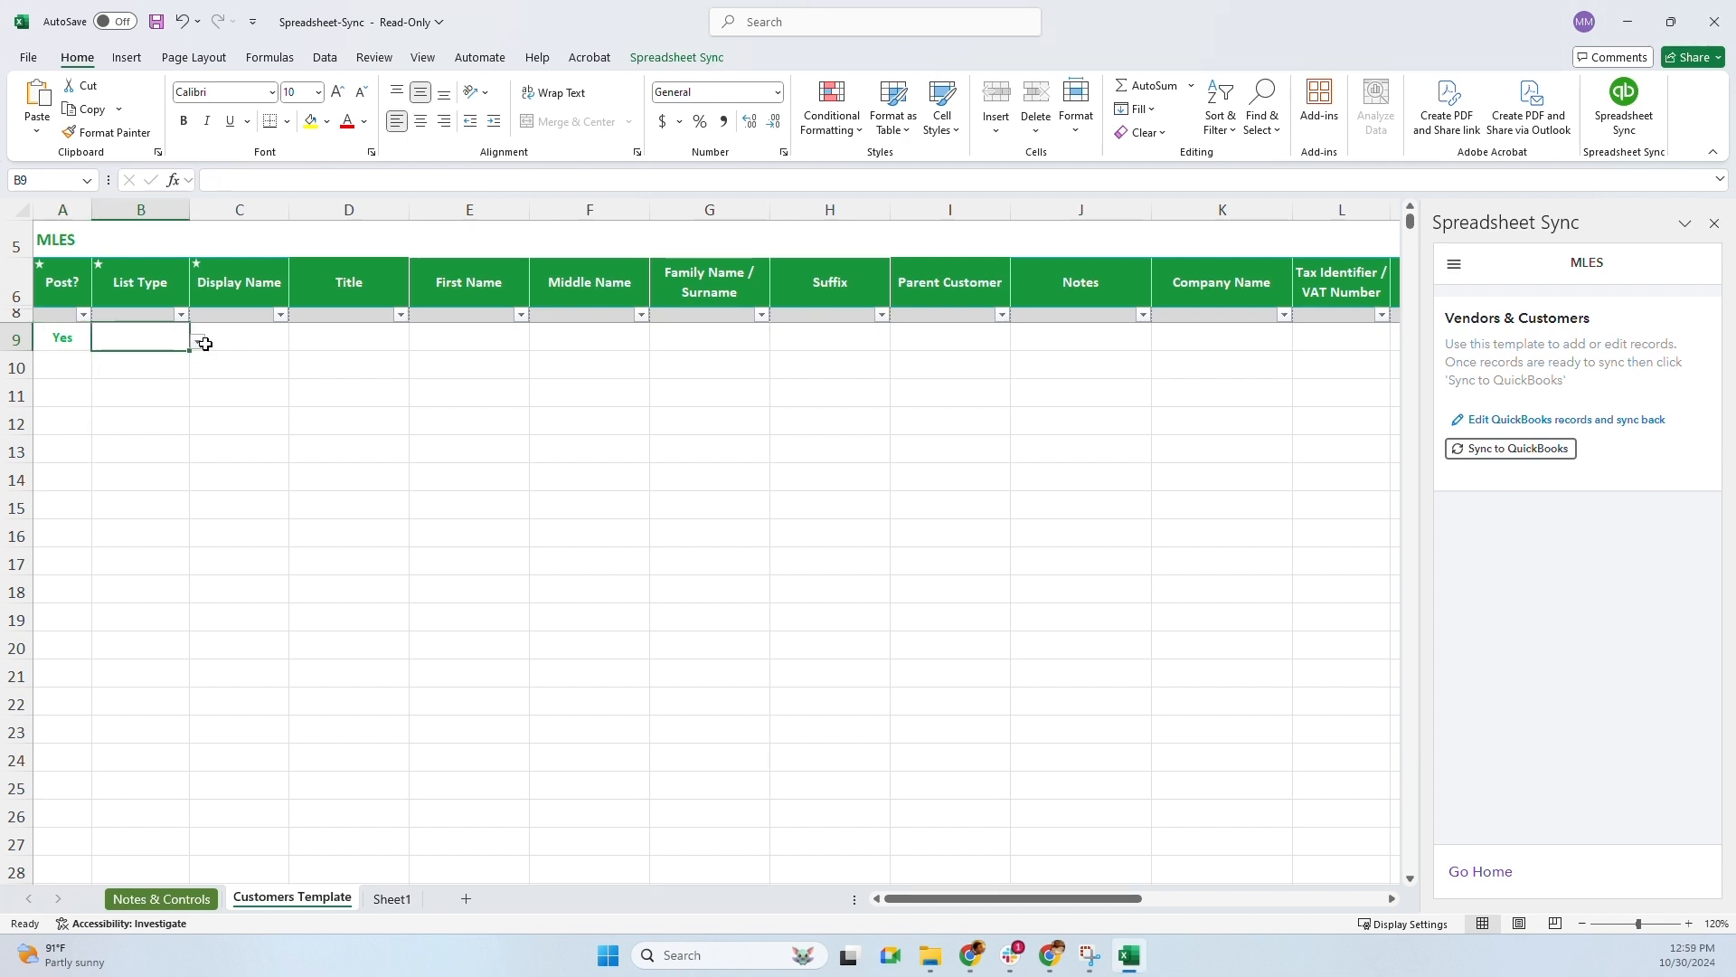
pyautogui.click(199, 342)
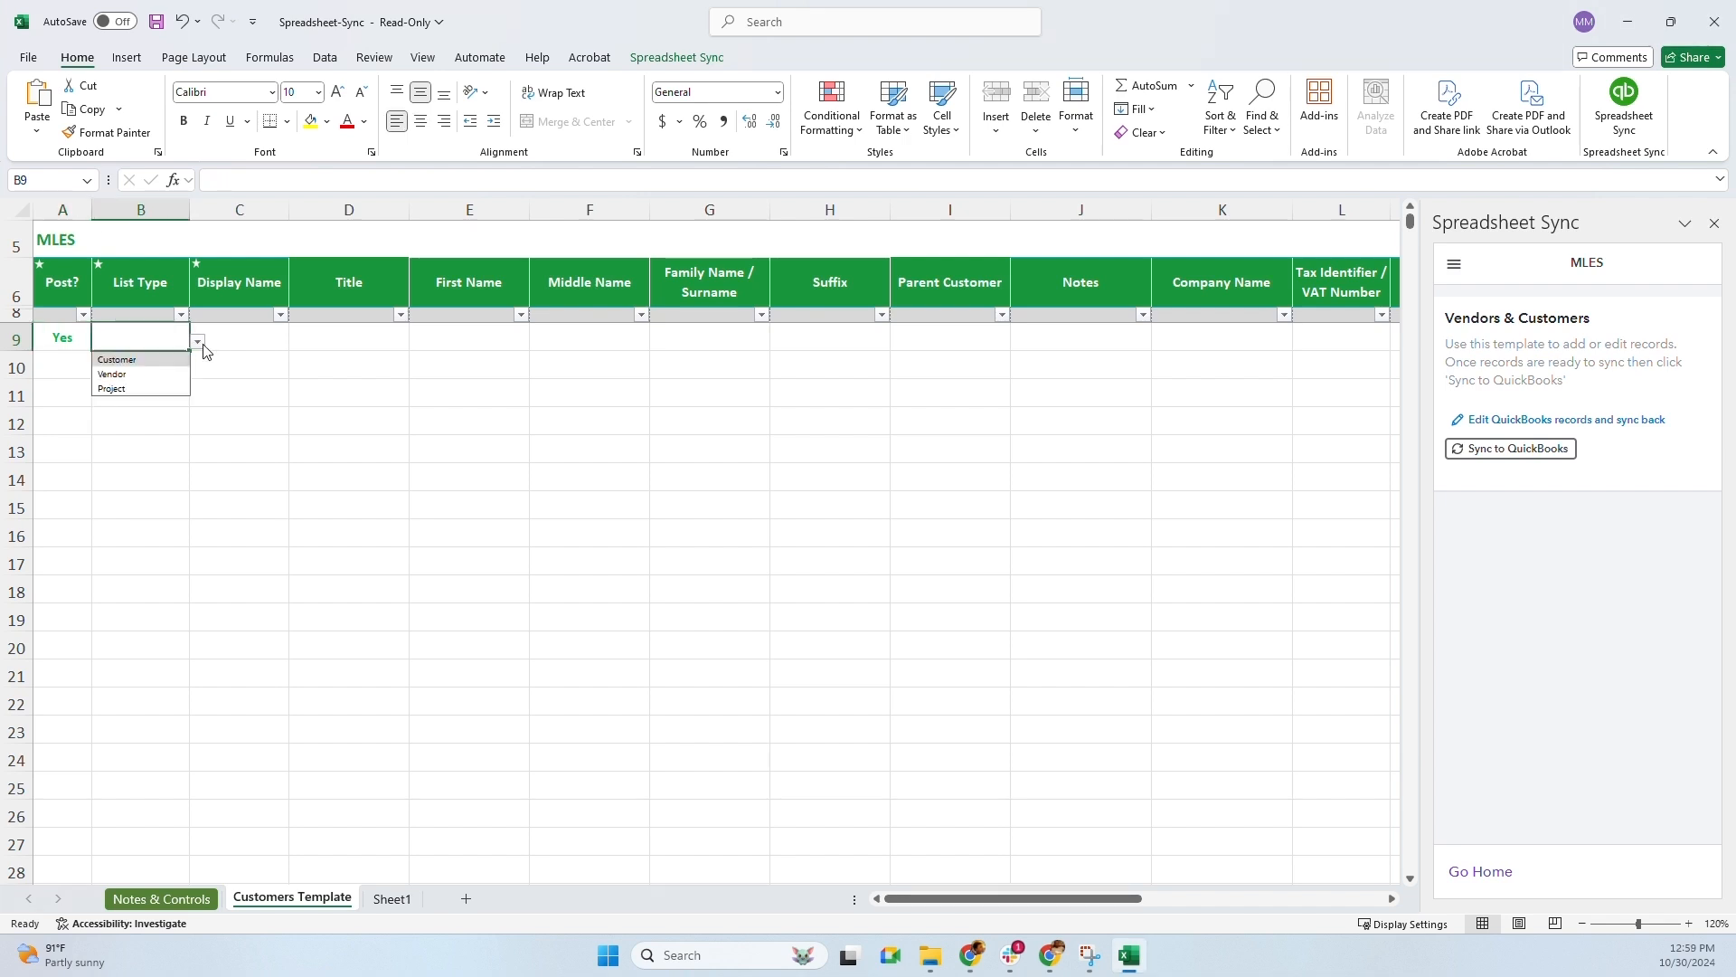
pyautogui.click(137, 376)
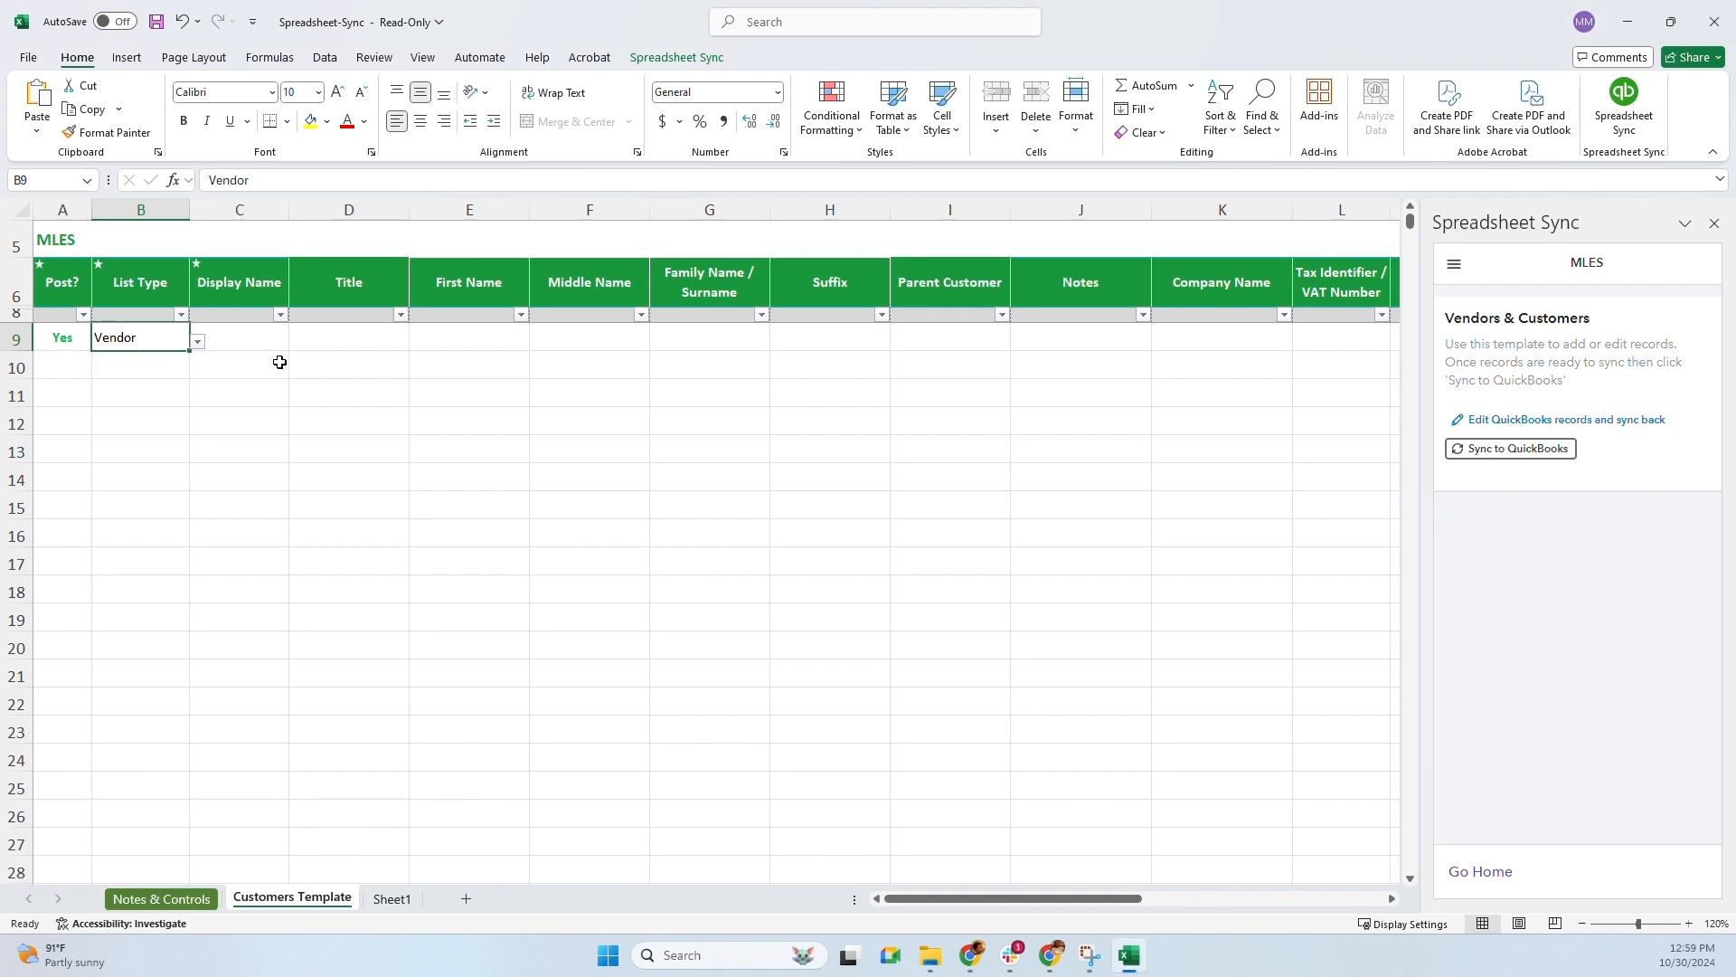
pyautogui.click(250, 342)
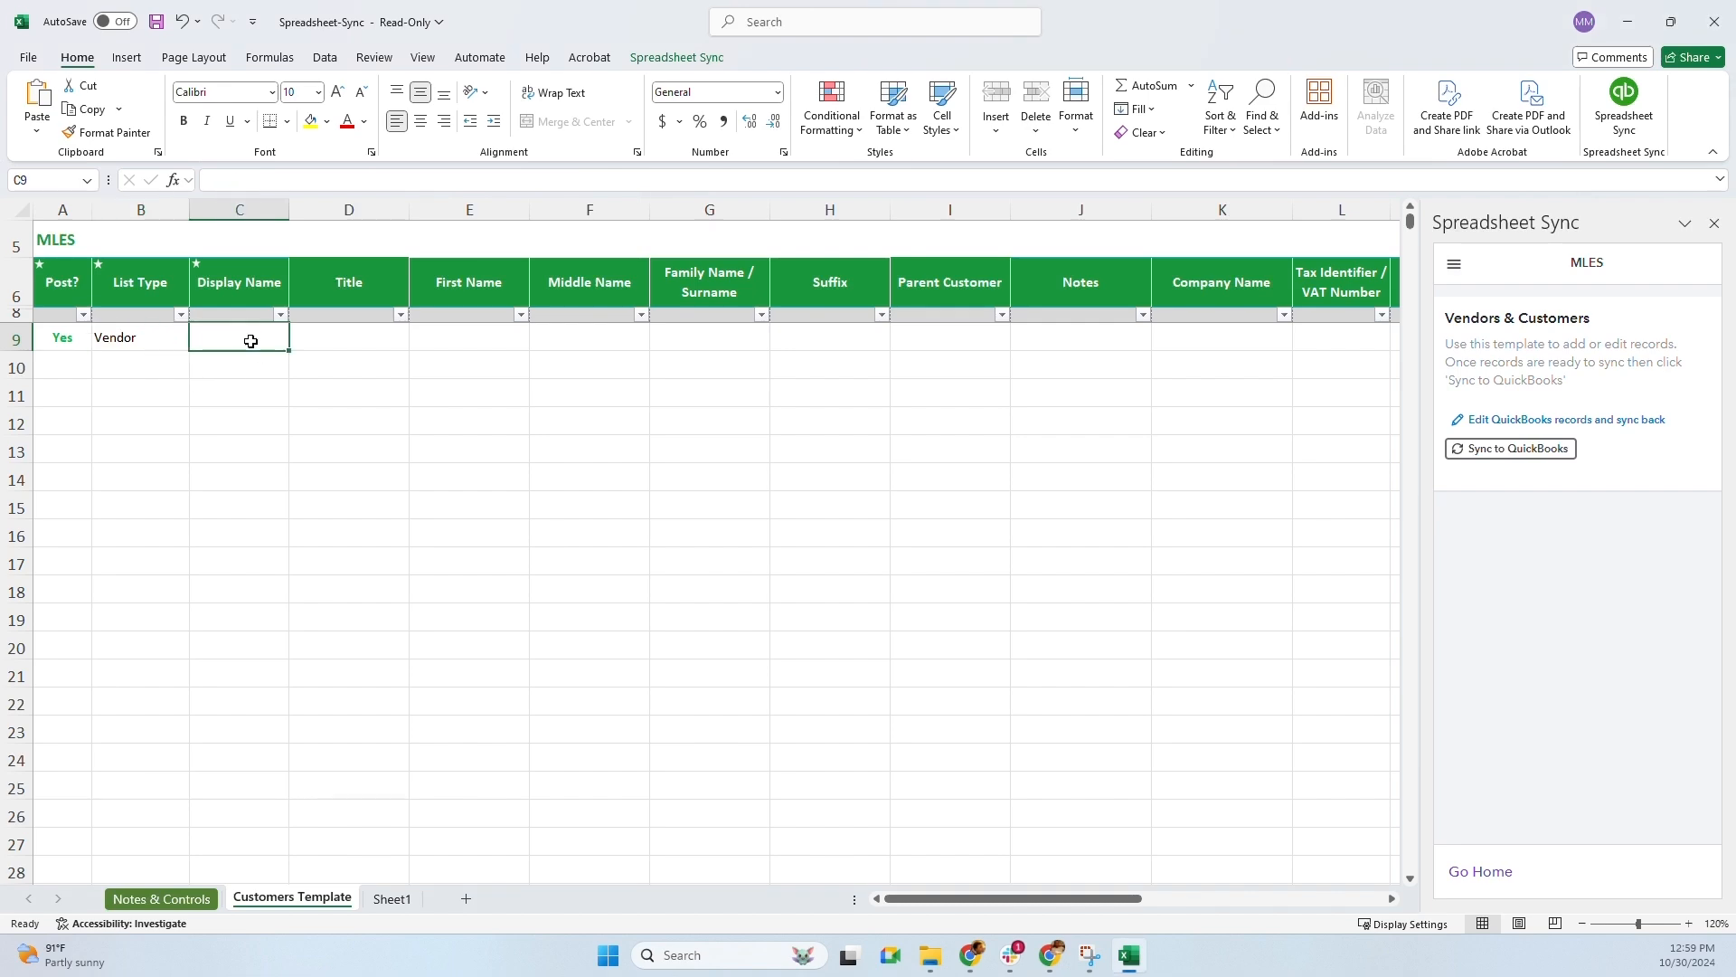
pyautogui.click(1628, 22)
pyautogui.click(156, 22)
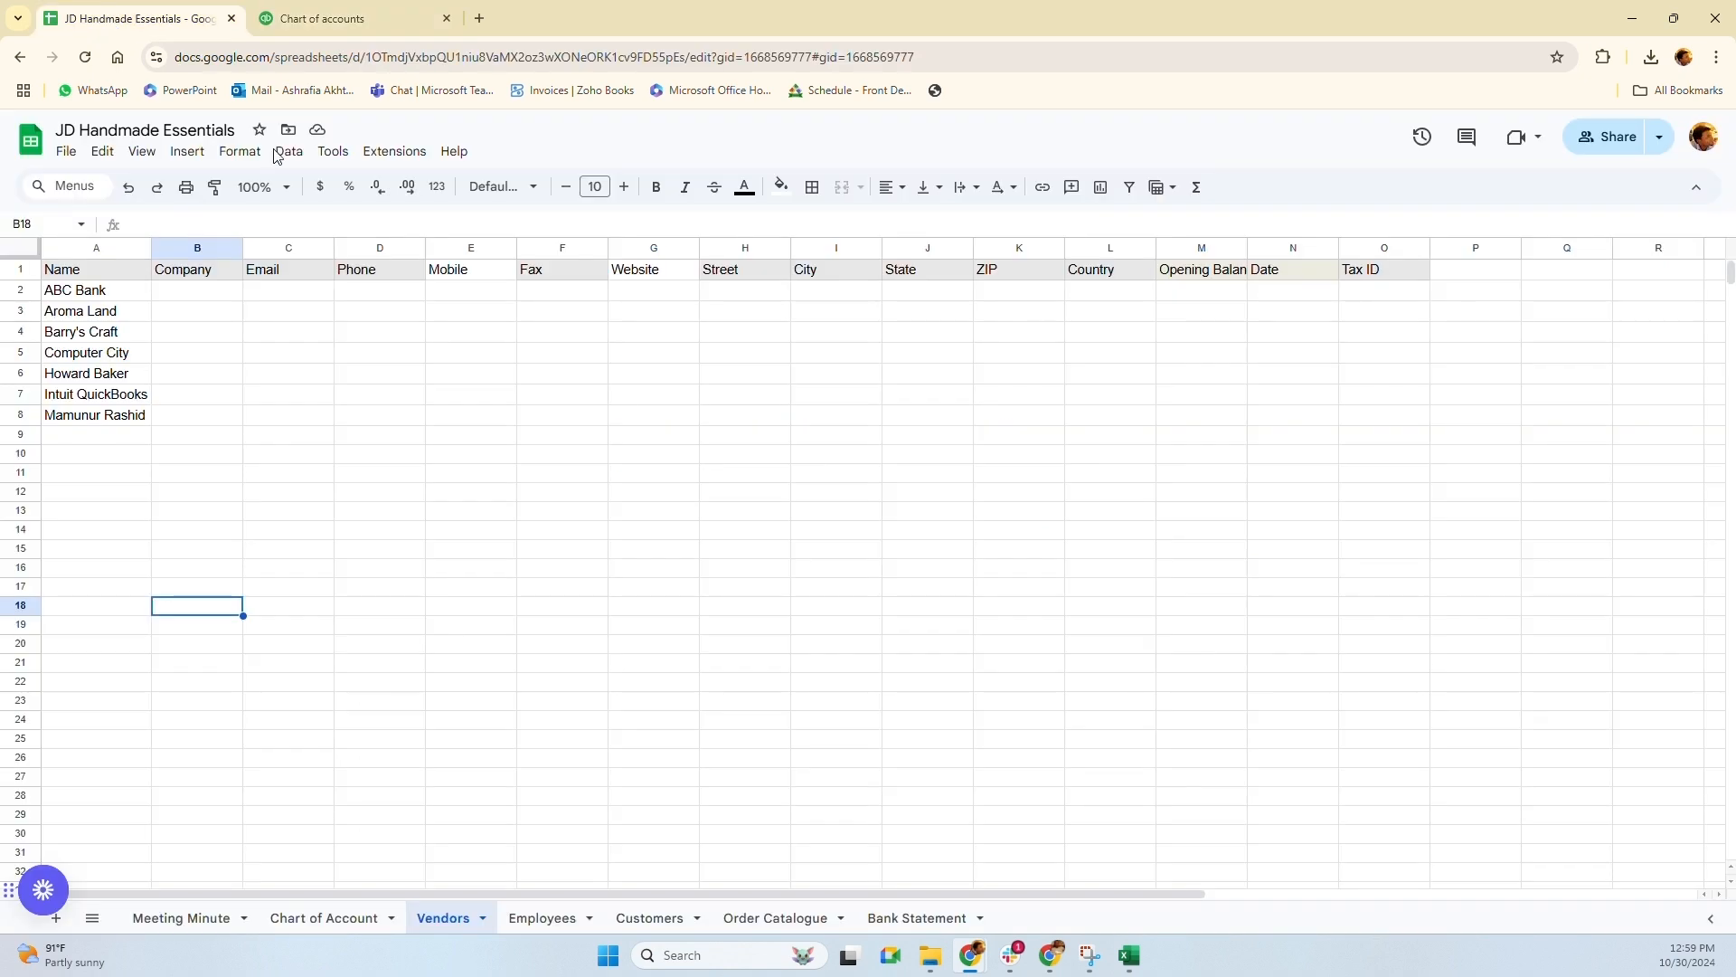
pyautogui.moveTo(102, 291); pyautogui.dragTo(100, 422)
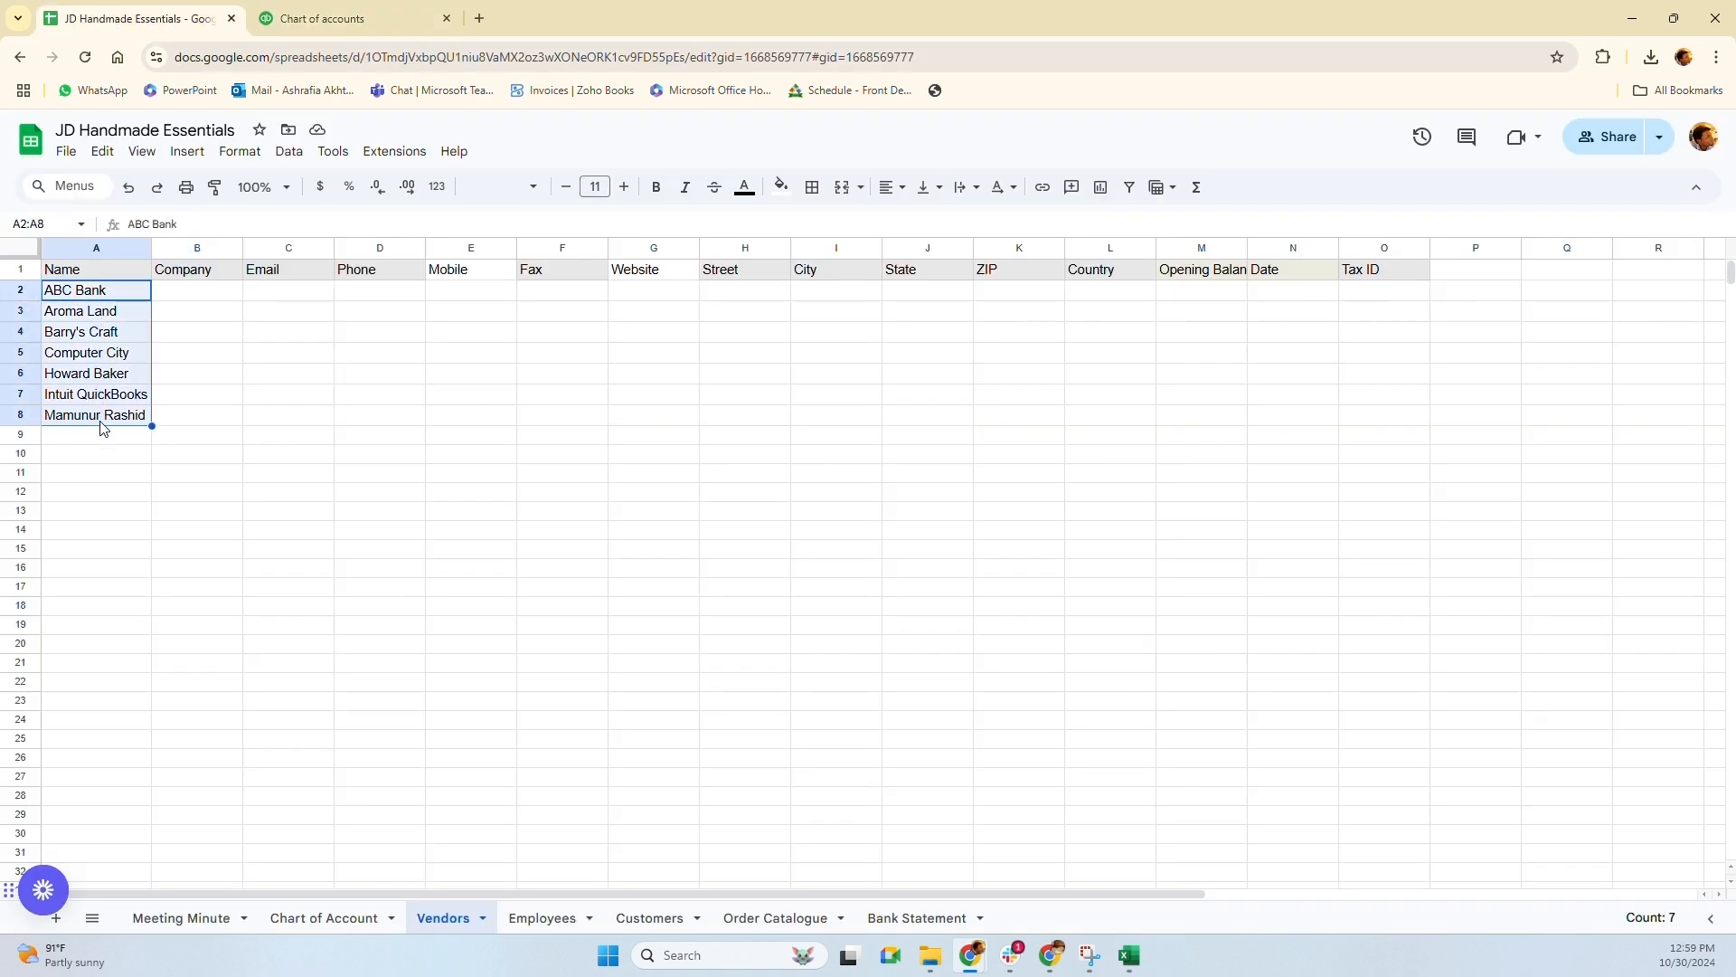
pyautogui.click(95, 453)
pyautogui.click(94, 402)
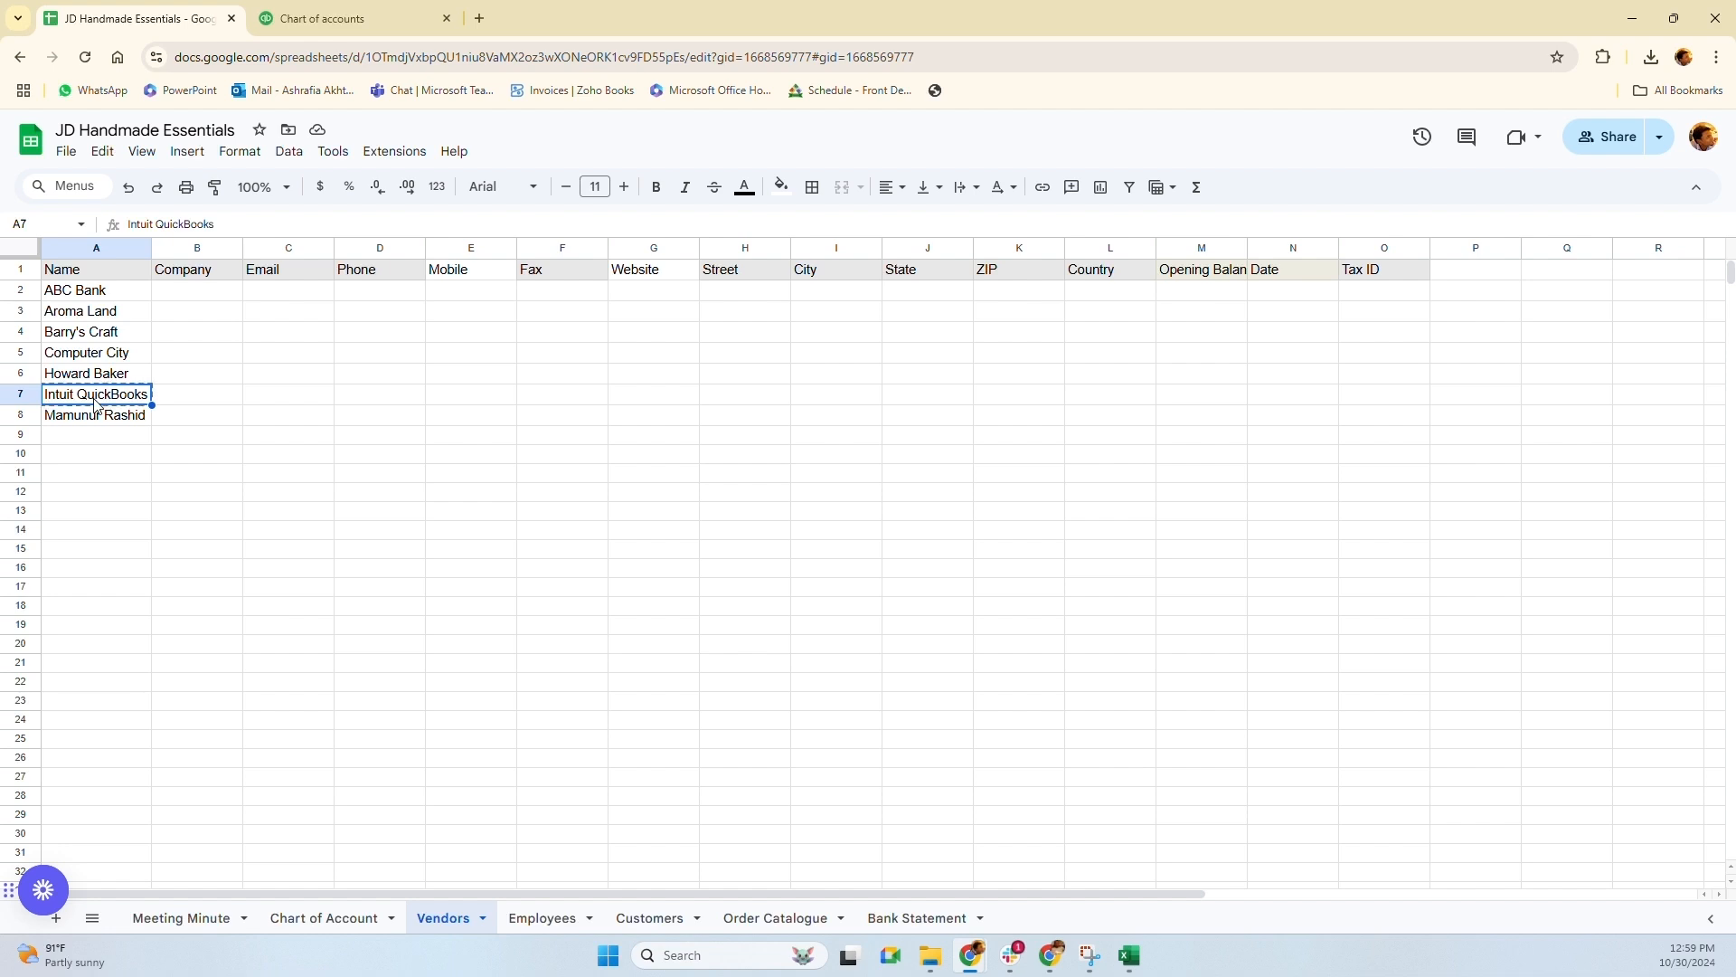
pyautogui.click(310, 18)
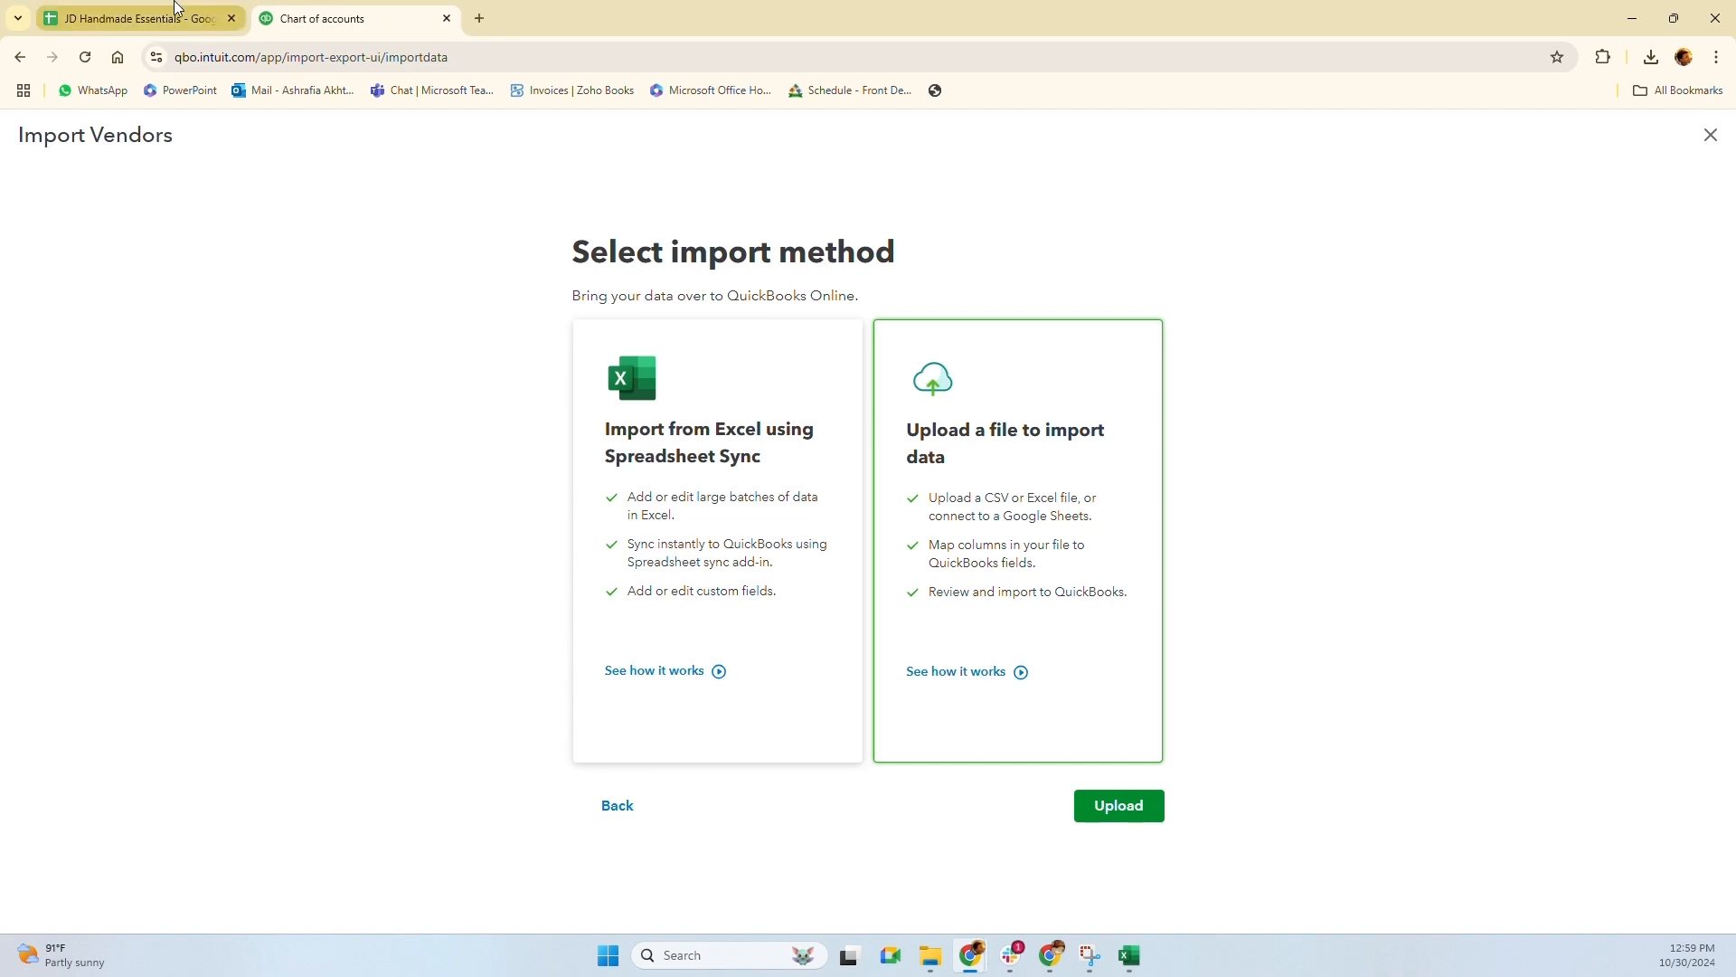
# Paste 'Intuit QuickBooks' into Display Name cell C9 and widen column C to fit
pyautogui.click(1127, 966)
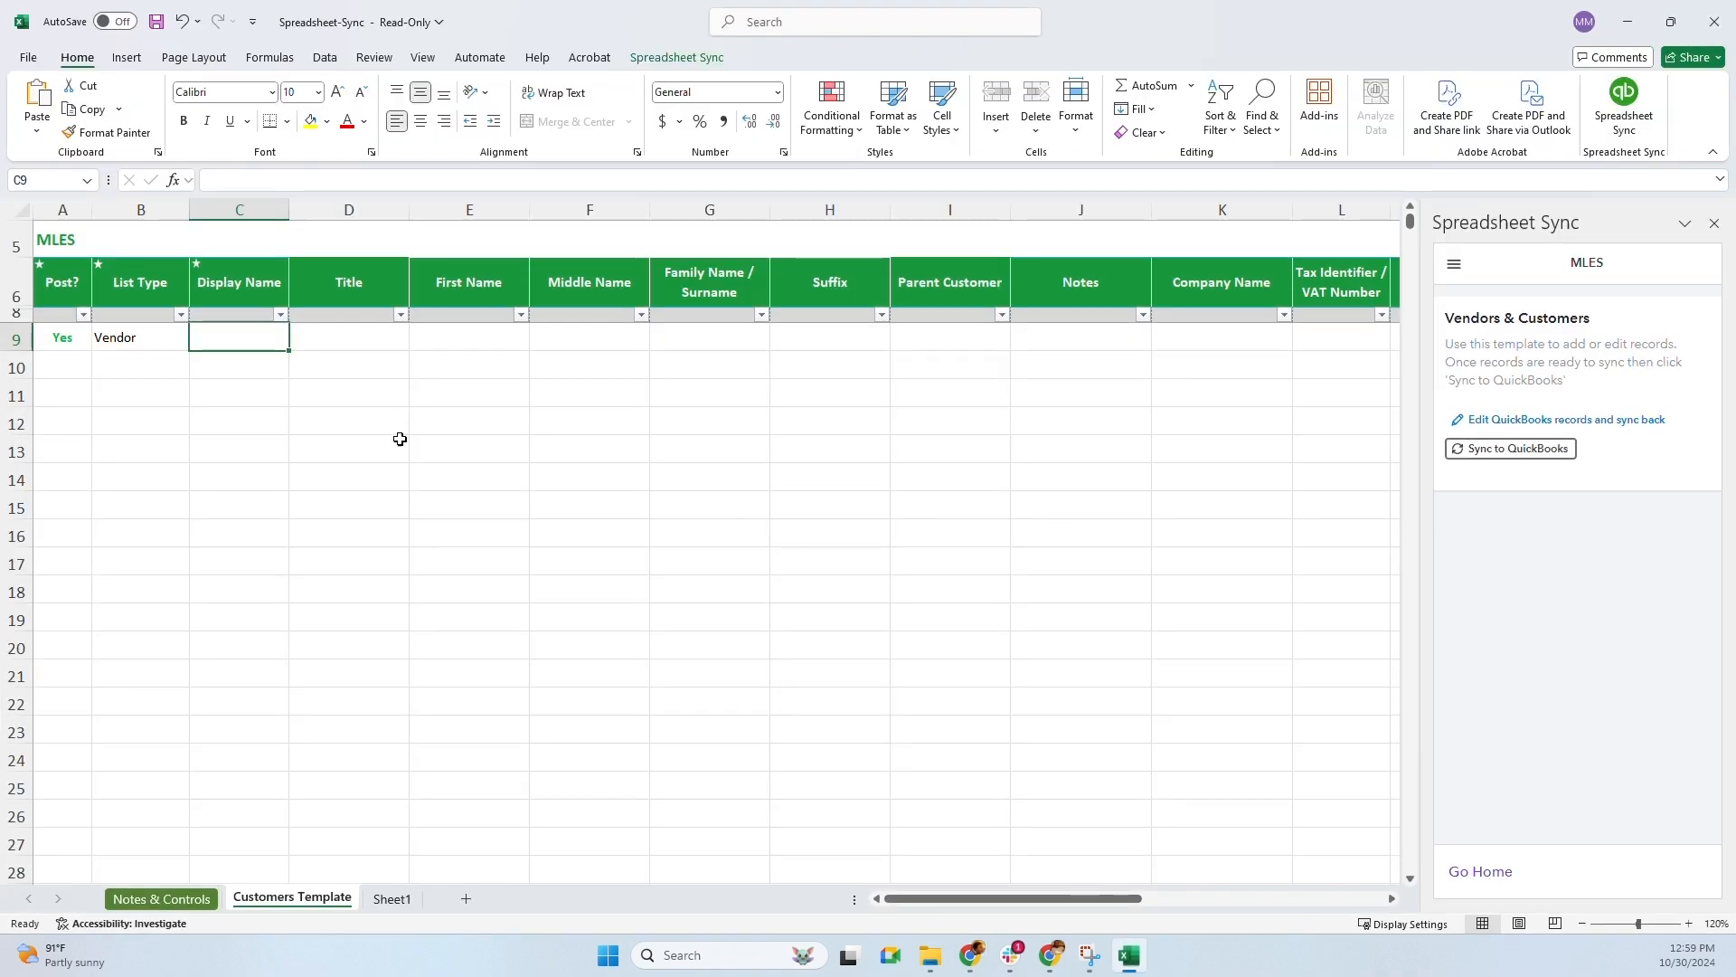
pyautogui.doubleClick(230, 339)
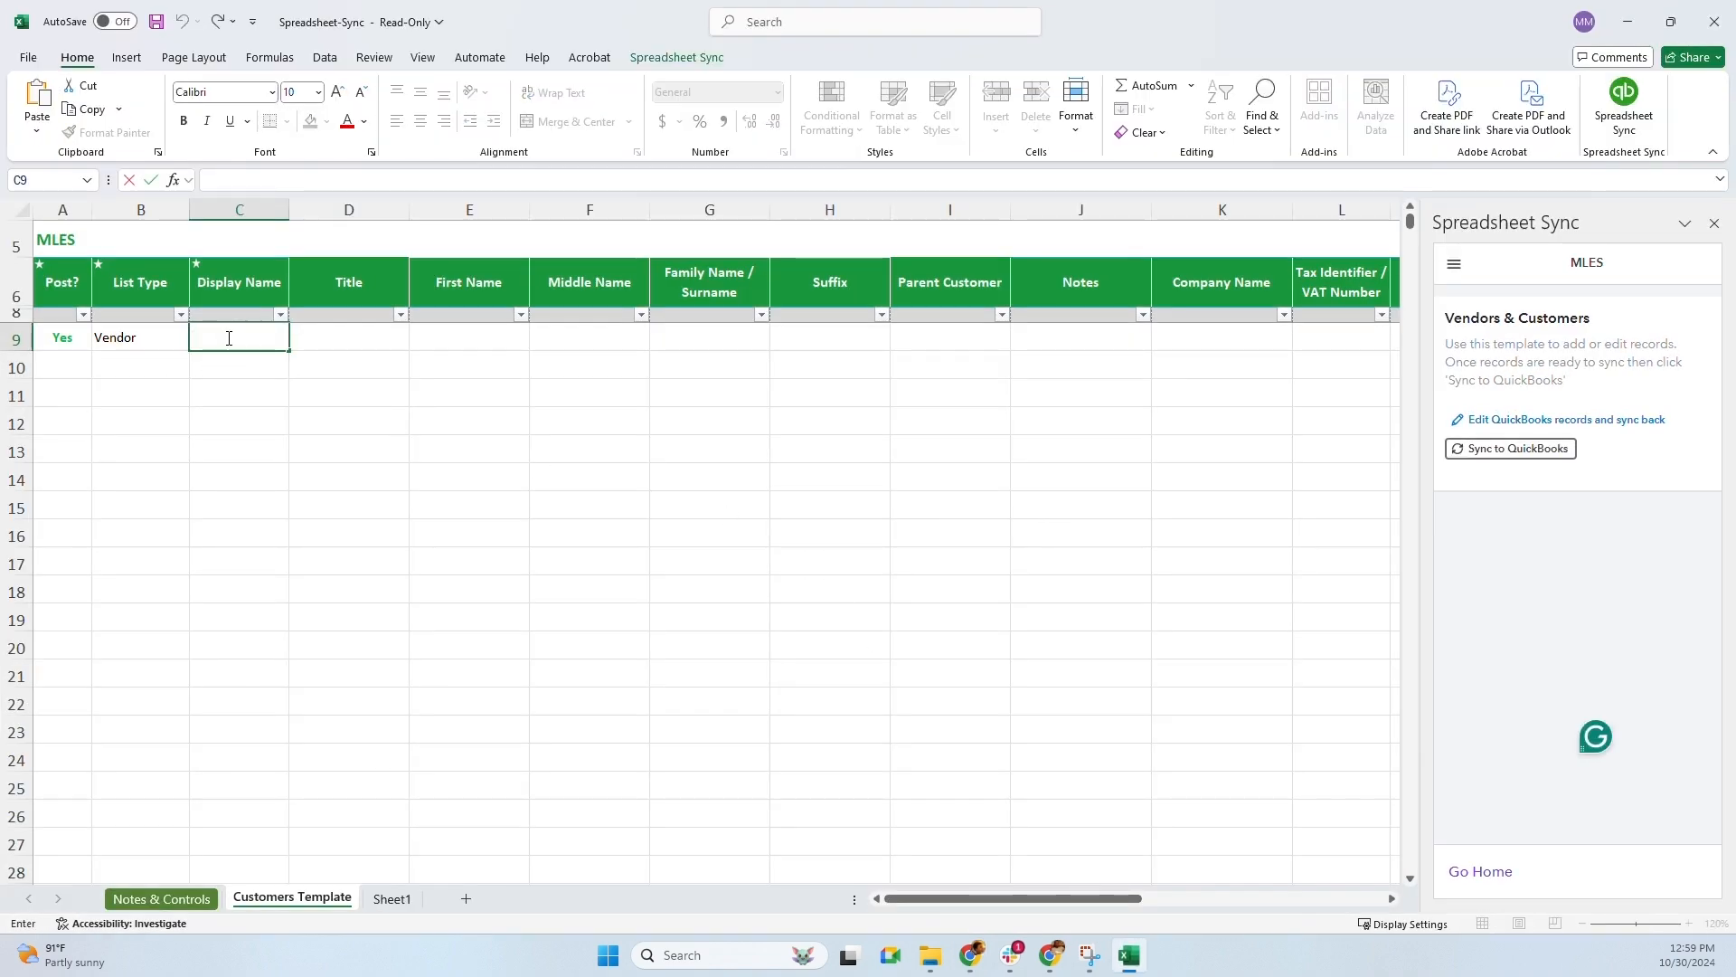
pyautogui.write('Intuit QuickBooks')
pyautogui.hotkey('ctrl', 'Return')
pyautogui.click(293, 401)
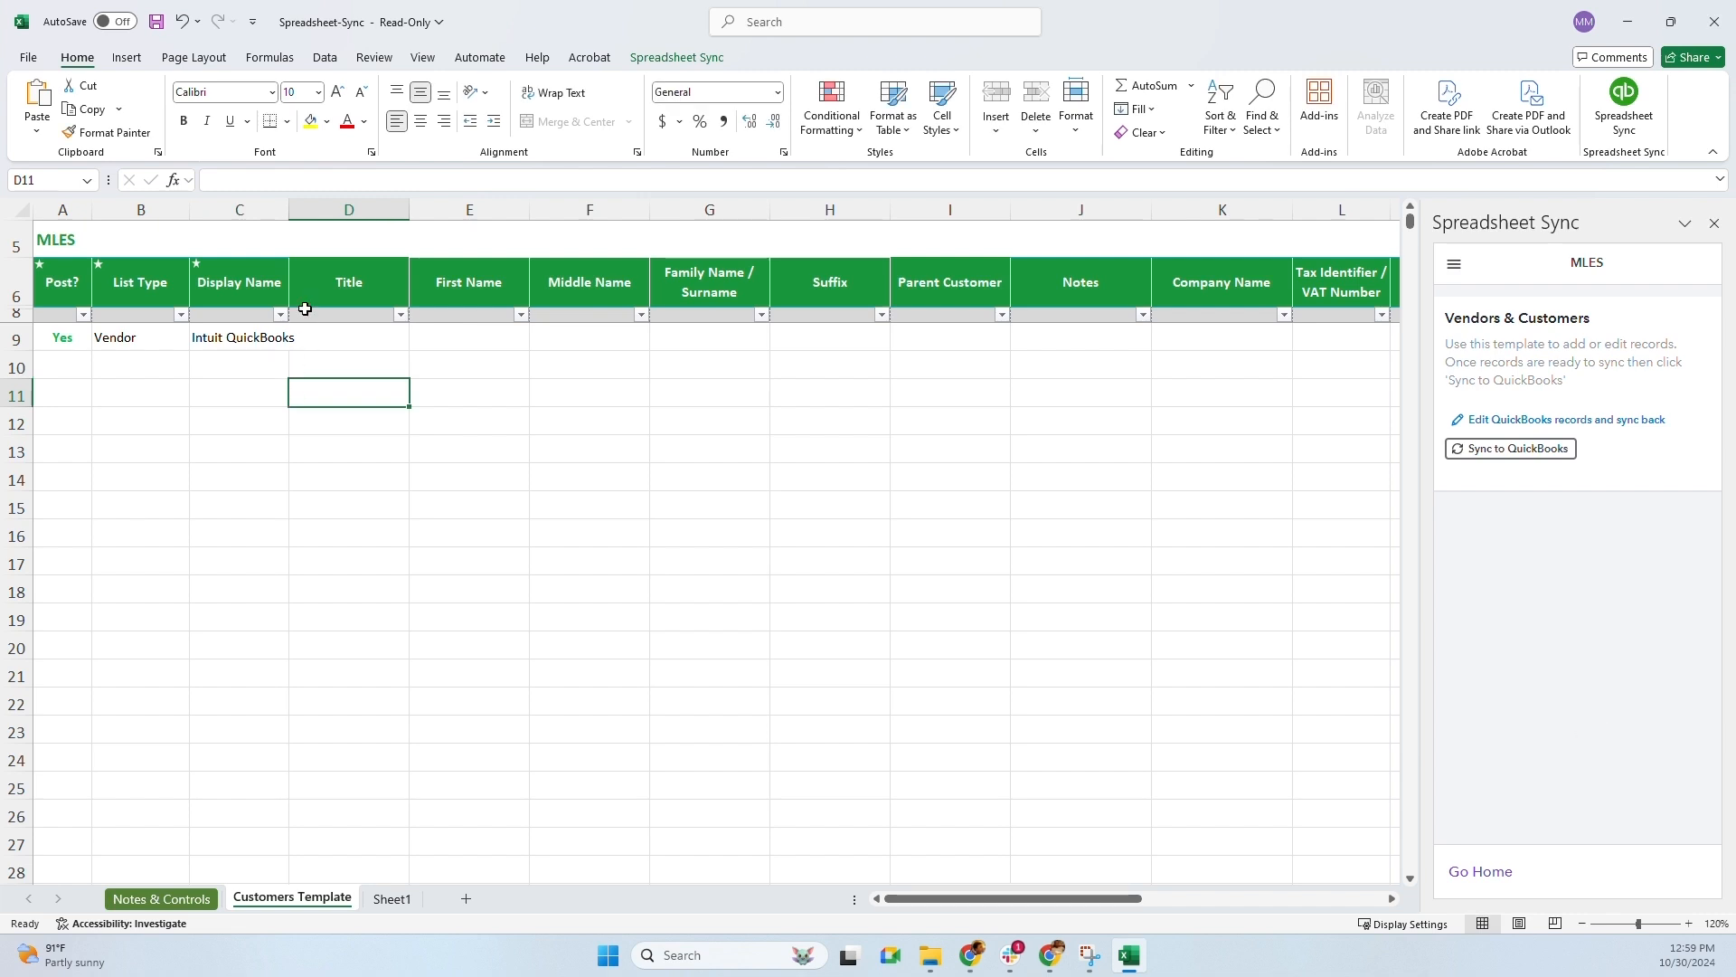
pyautogui.moveTo(290, 201); pyautogui.dragTo(306, 202)
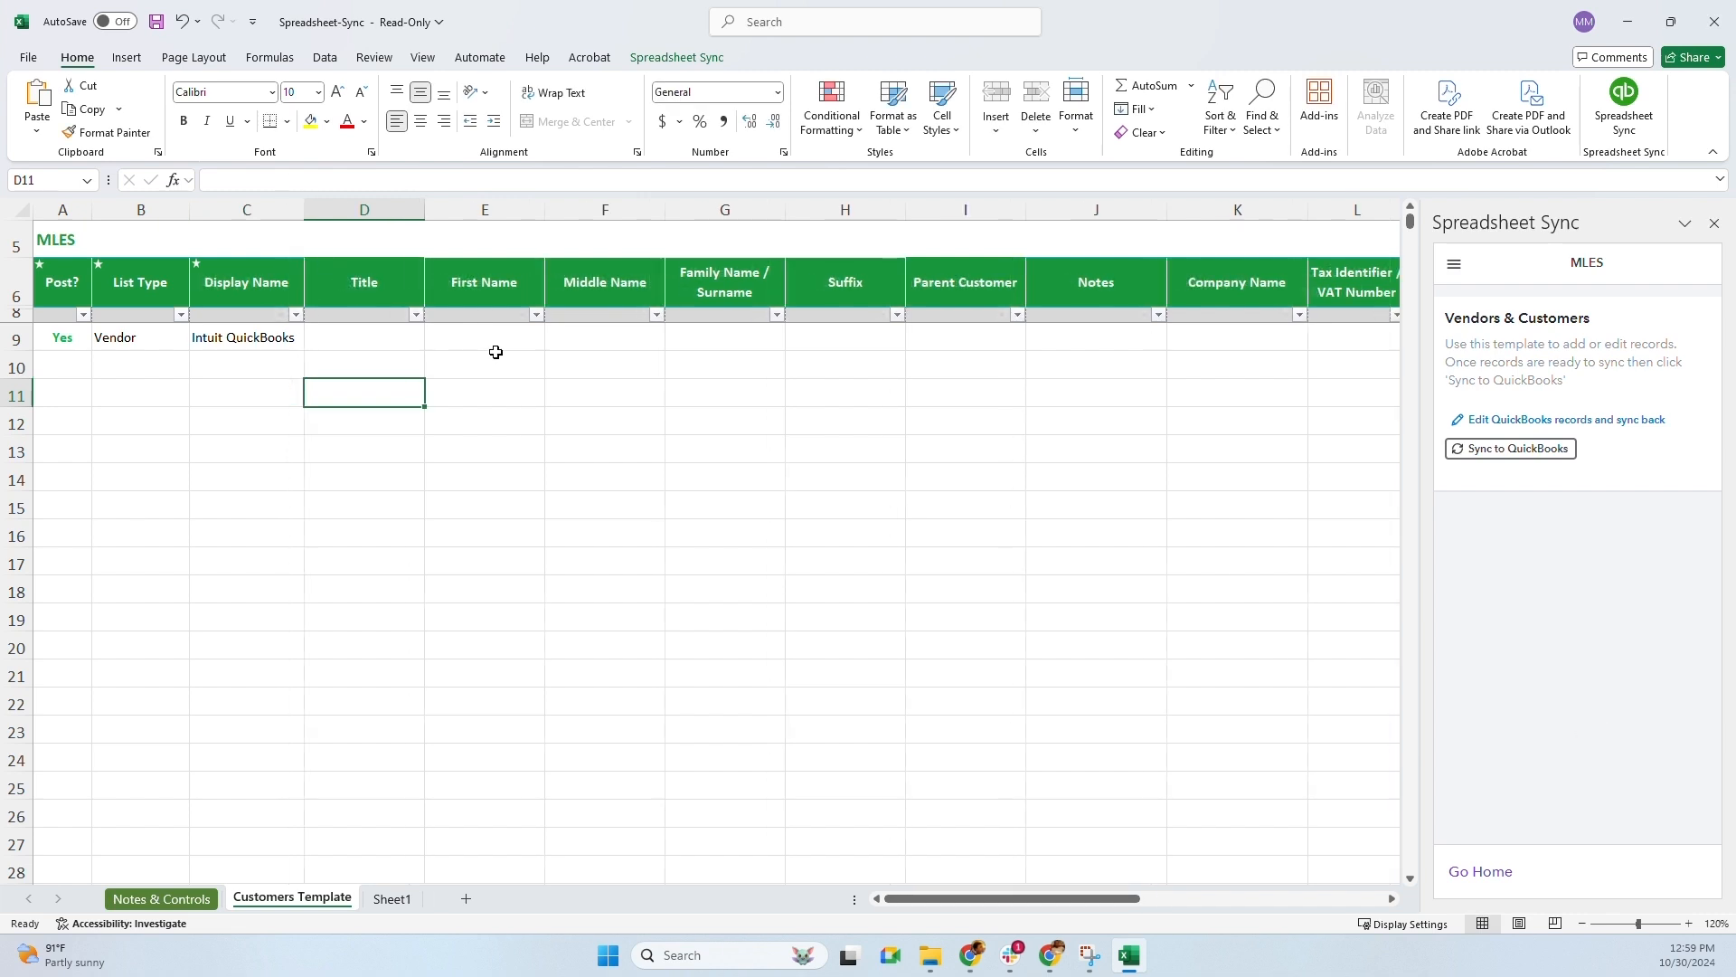
# Review row 9's fields: Yes, Vendor, Intuit QuickBooks
pyautogui.click(489, 351)
pyautogui.press('Right')
pyautogui.press('Right')
pyautogui.press('Right')
pyautogui.press('Right')
pyautogui.press('Right')
pyautogui.press('Right')
pyautogui.press('Right')
pyautogui.press('Right')
pyautogui.press('Right')
pyautogui.press('Right')
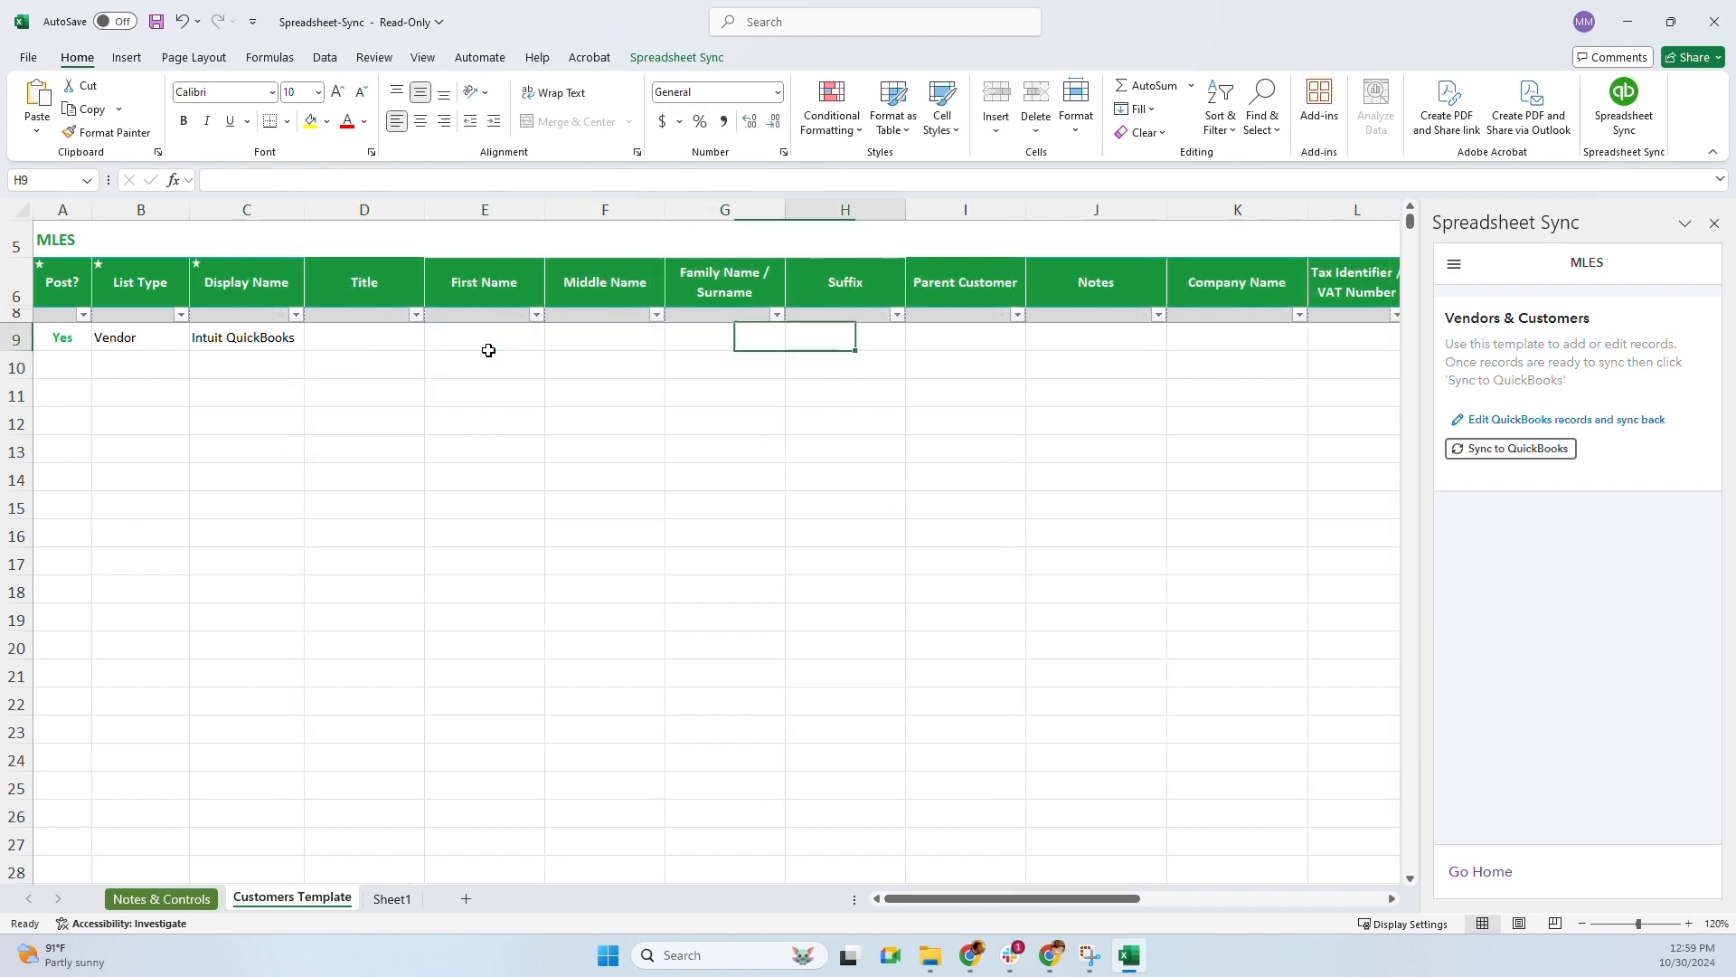
pyautogui.press('Right')
pyautogui.press('Right')
pyautogui.press('Right')
pyautogui.press('Right')
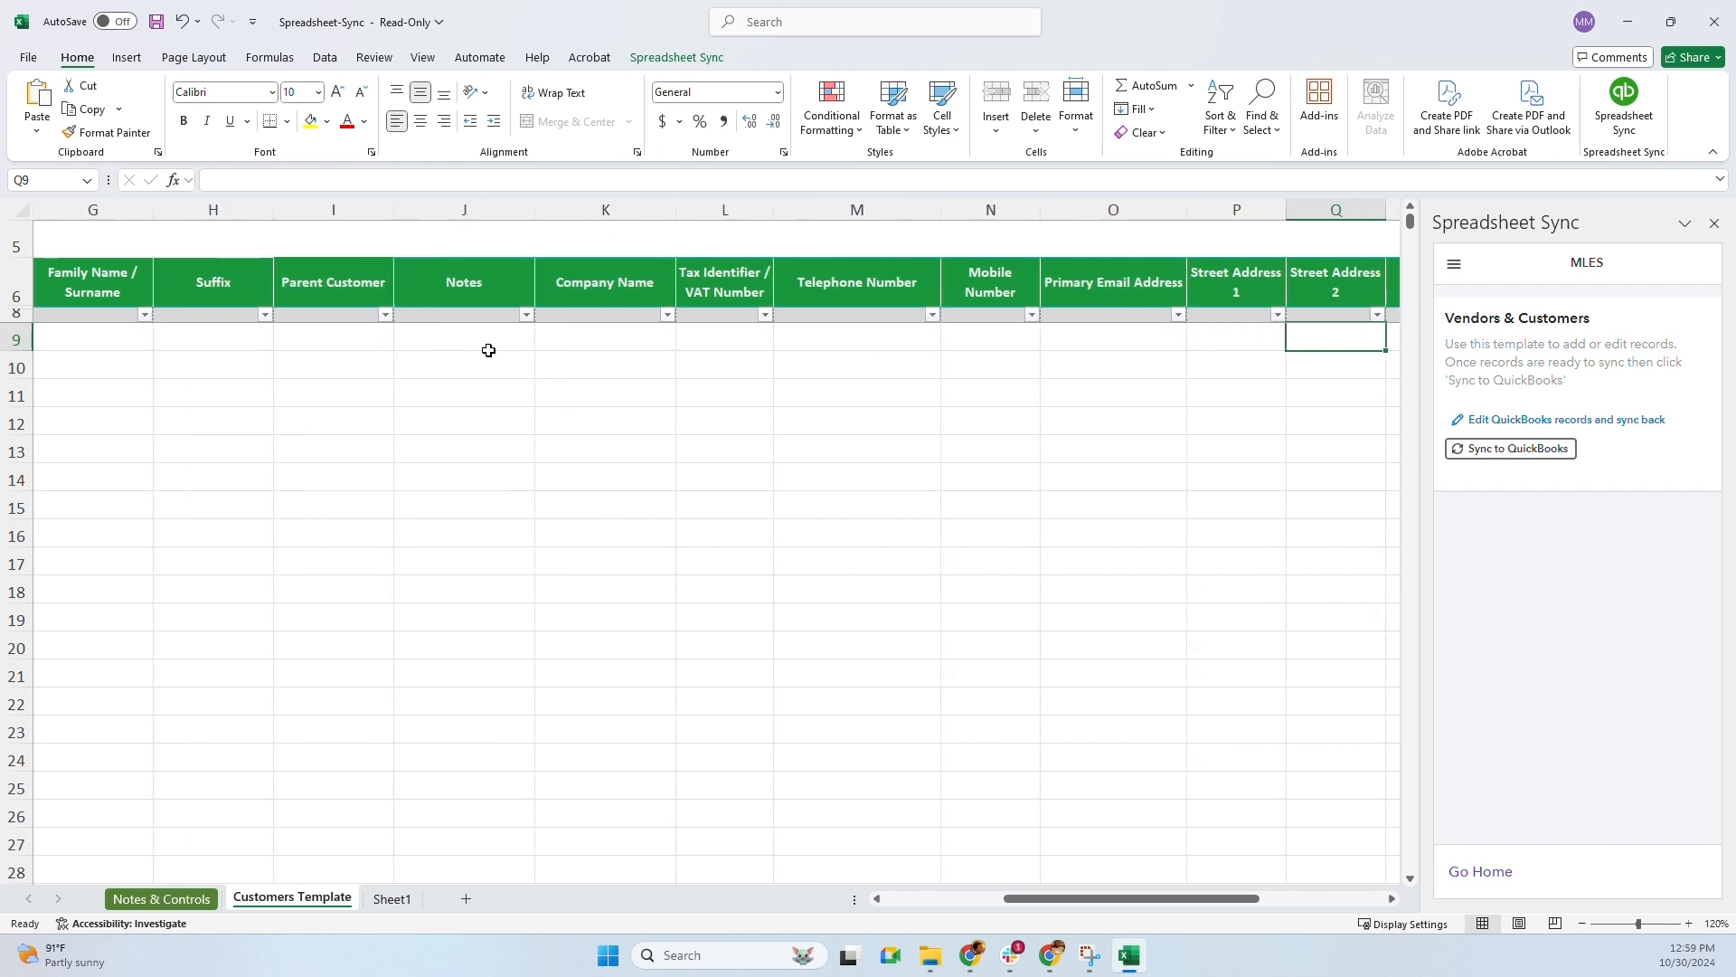
pyautogui.press('Left')
pyautogui.press('Left')
pyautogui.press('Left')
pyautogui.press('Left')
pyautogui.press('Left')
pyautogui.press('Left')
pyautogui.press('Left')
pyautogui.press('Left')
pyautogui.press('Left')
pyautogui.press('Left')
pyautogui.press('Left')
pyautogui.press('Left')
pyautogui.press('Home')
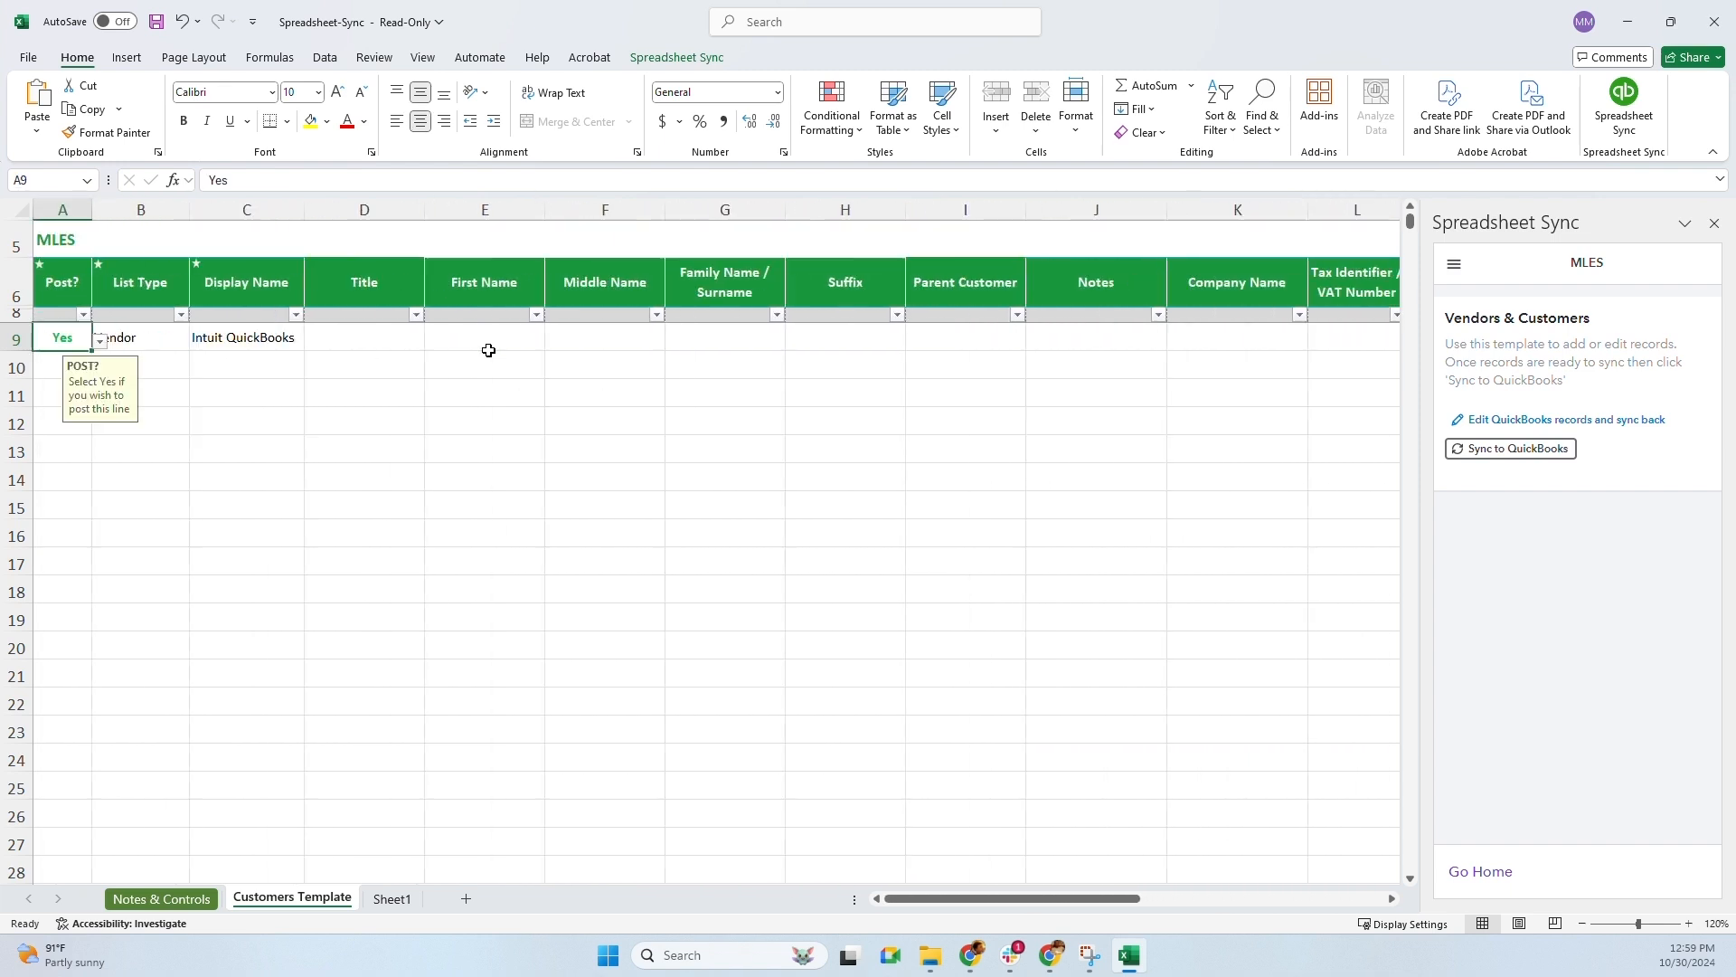
pyautogui.click(233, 372)
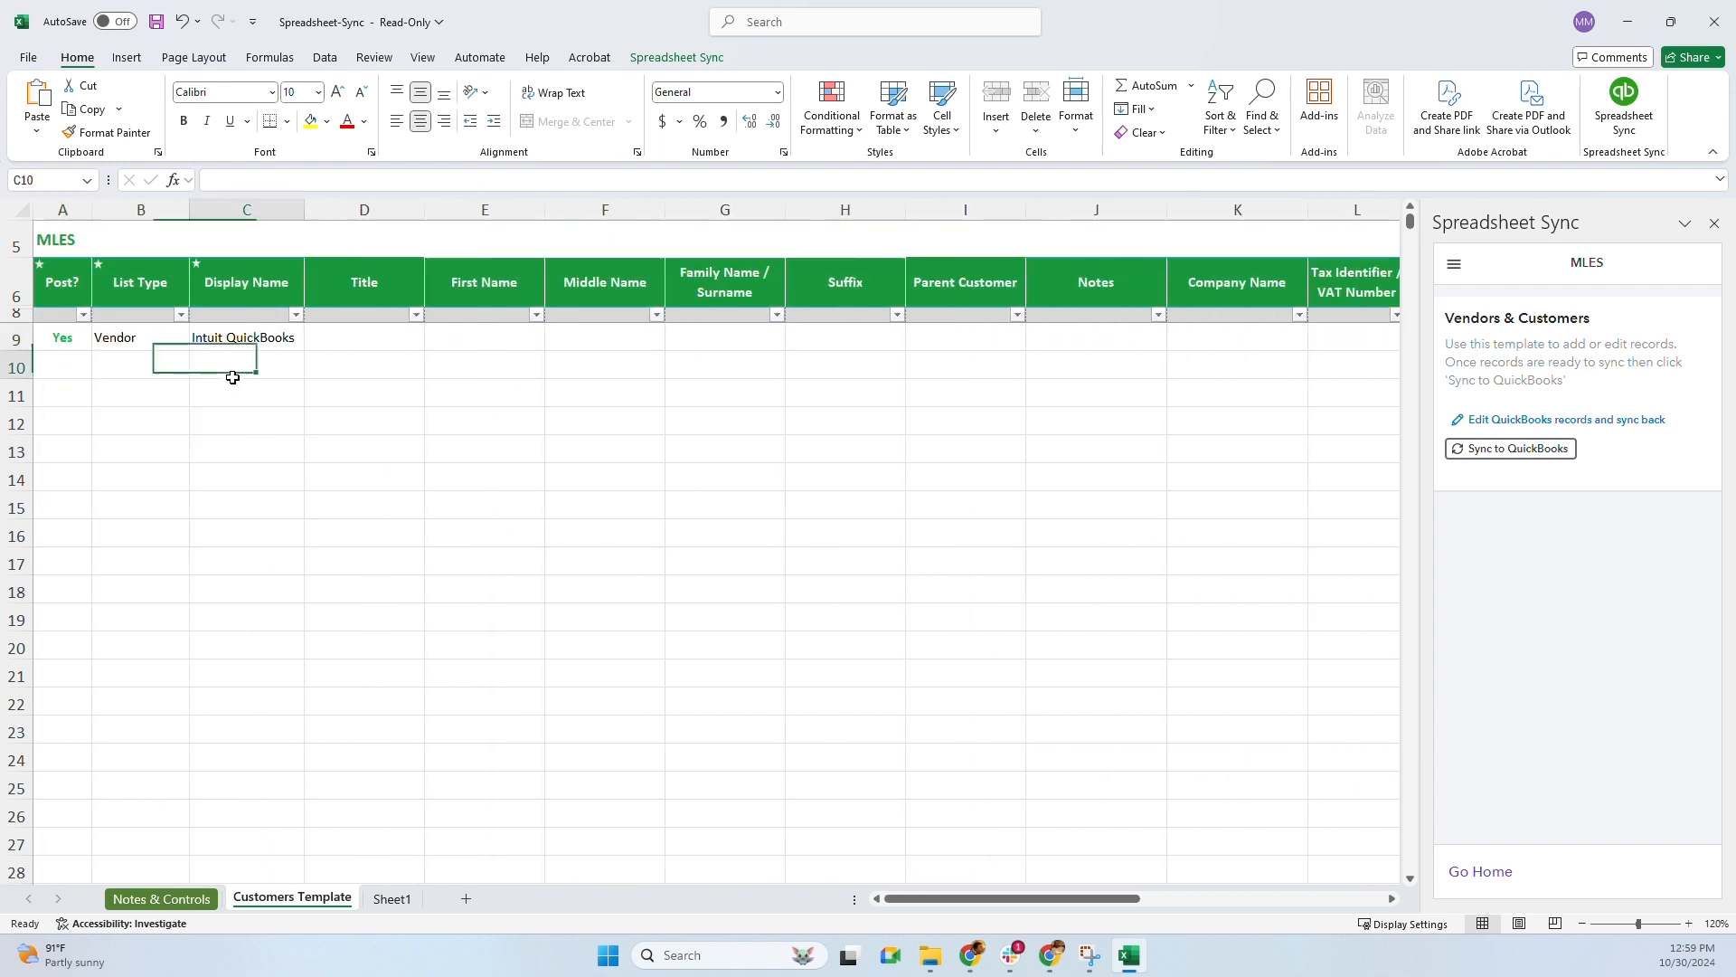
pyautogui.click(78, 337)
pyautogui.click(133, 339)
pyautogui.click(248, 337)
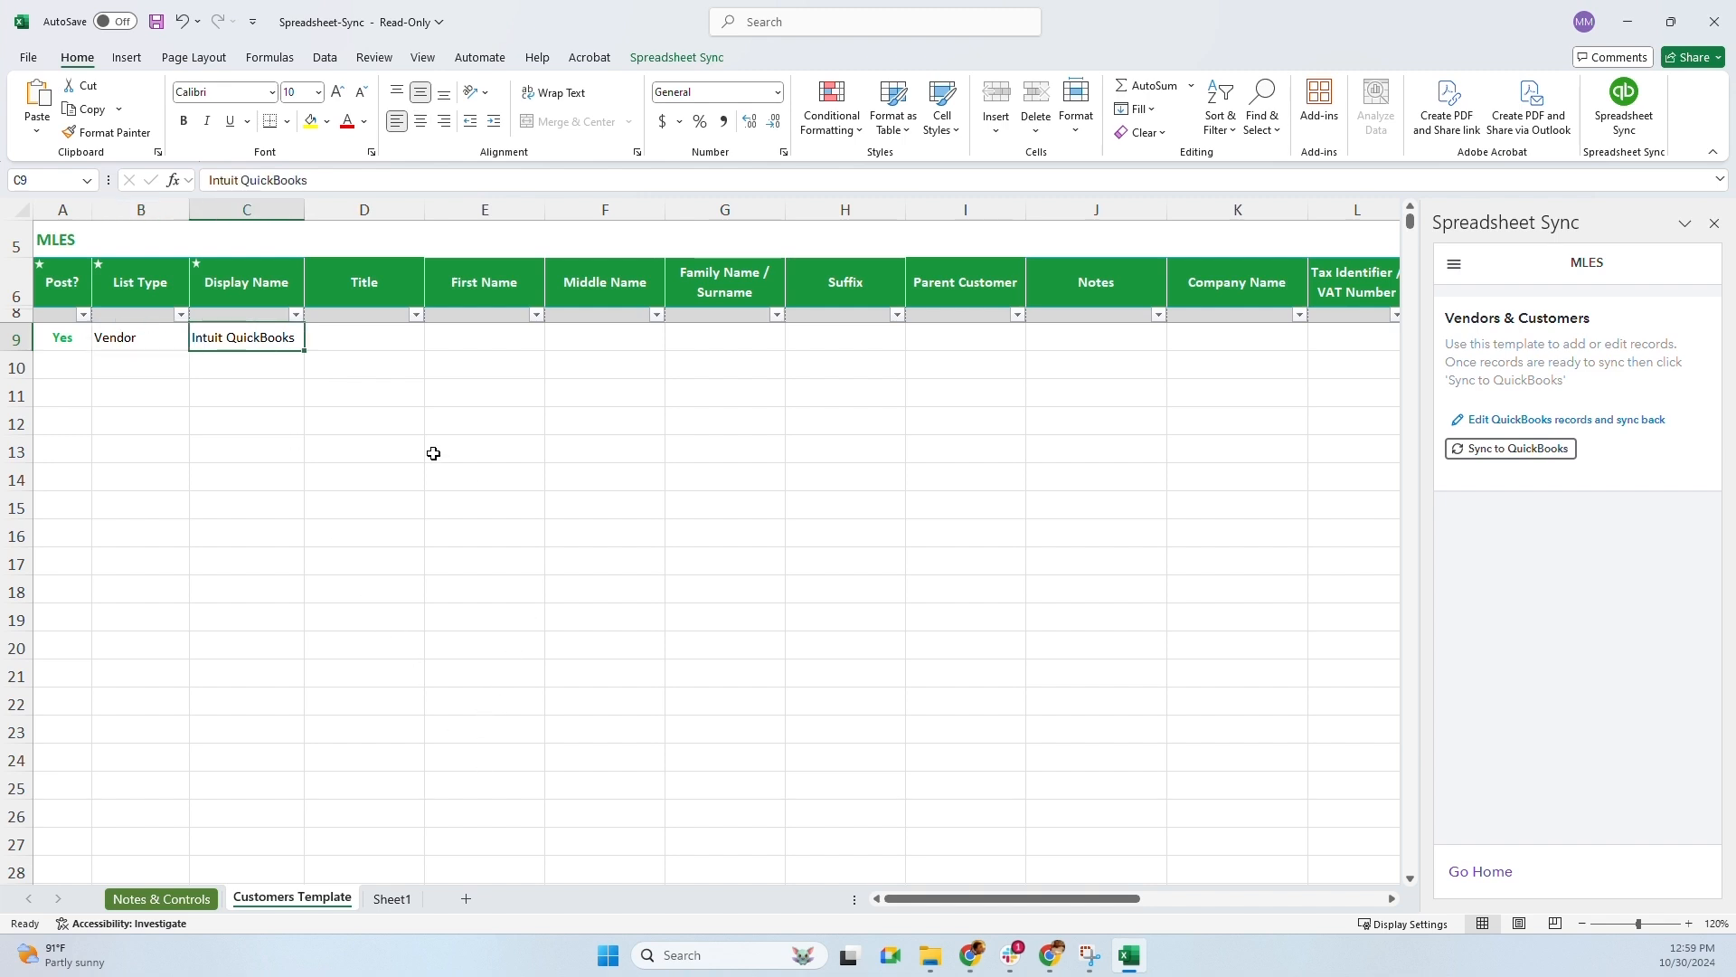
# Sync the Intuit QuickBooks vendor row twice, hitting the duplicate-name error, then minimize Excel
pyautogui.click(1503, 449)
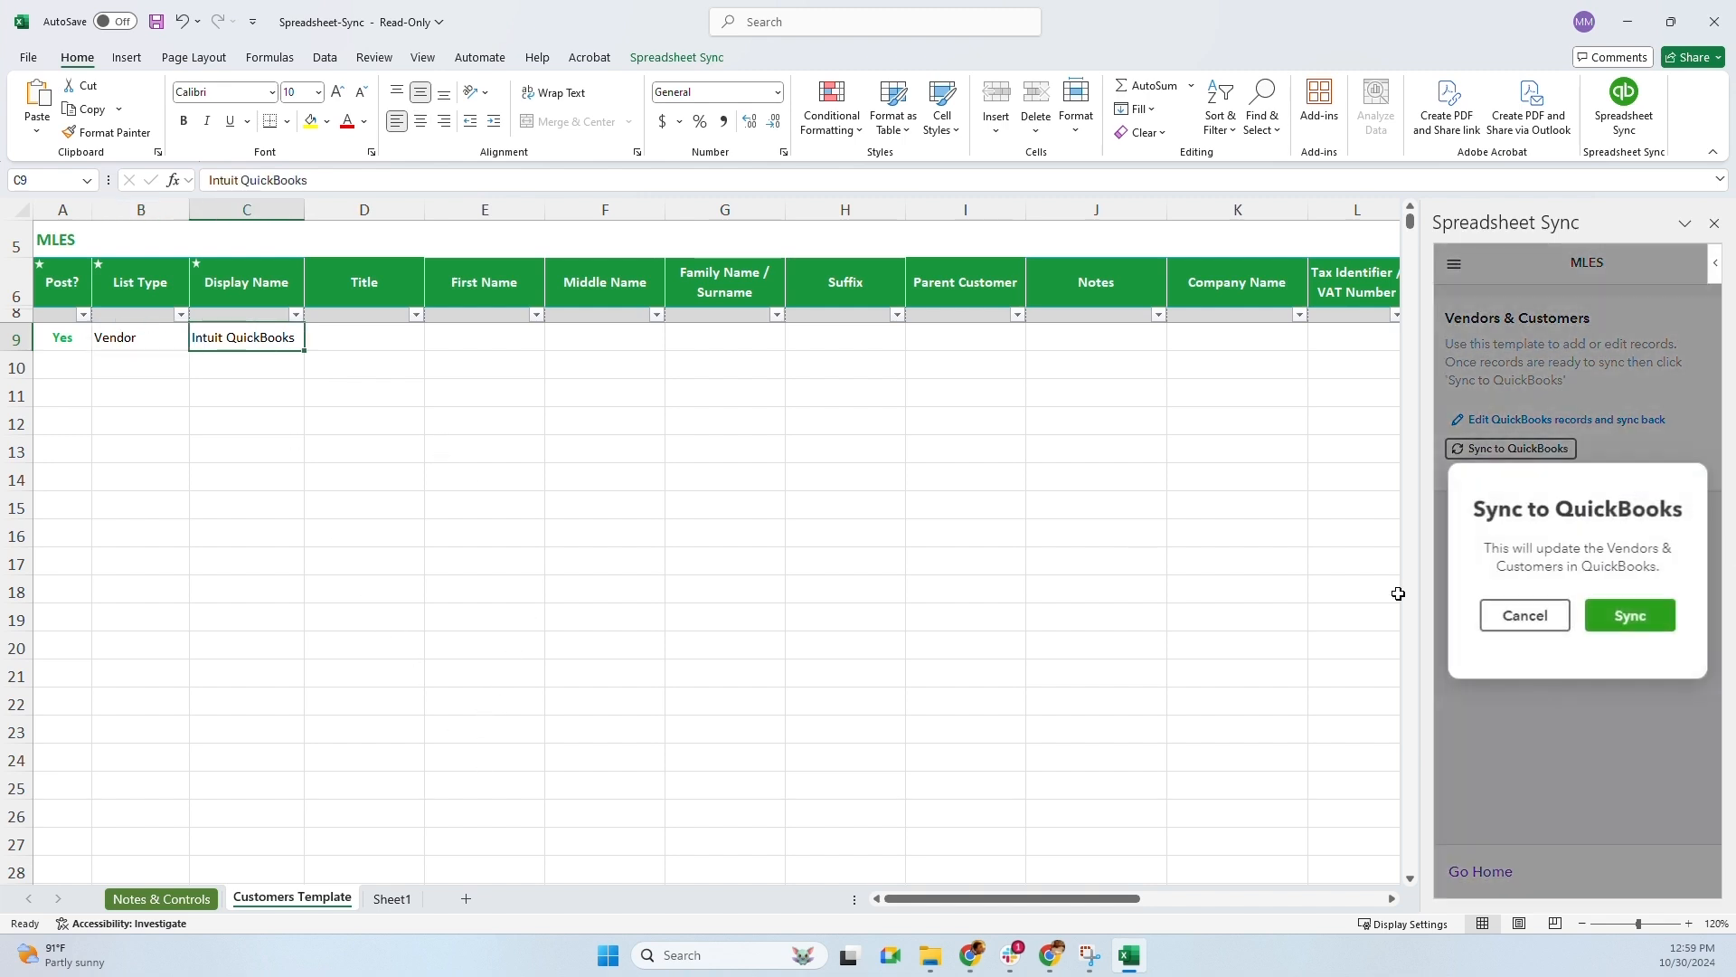
pyautogui.click(1628, 618)
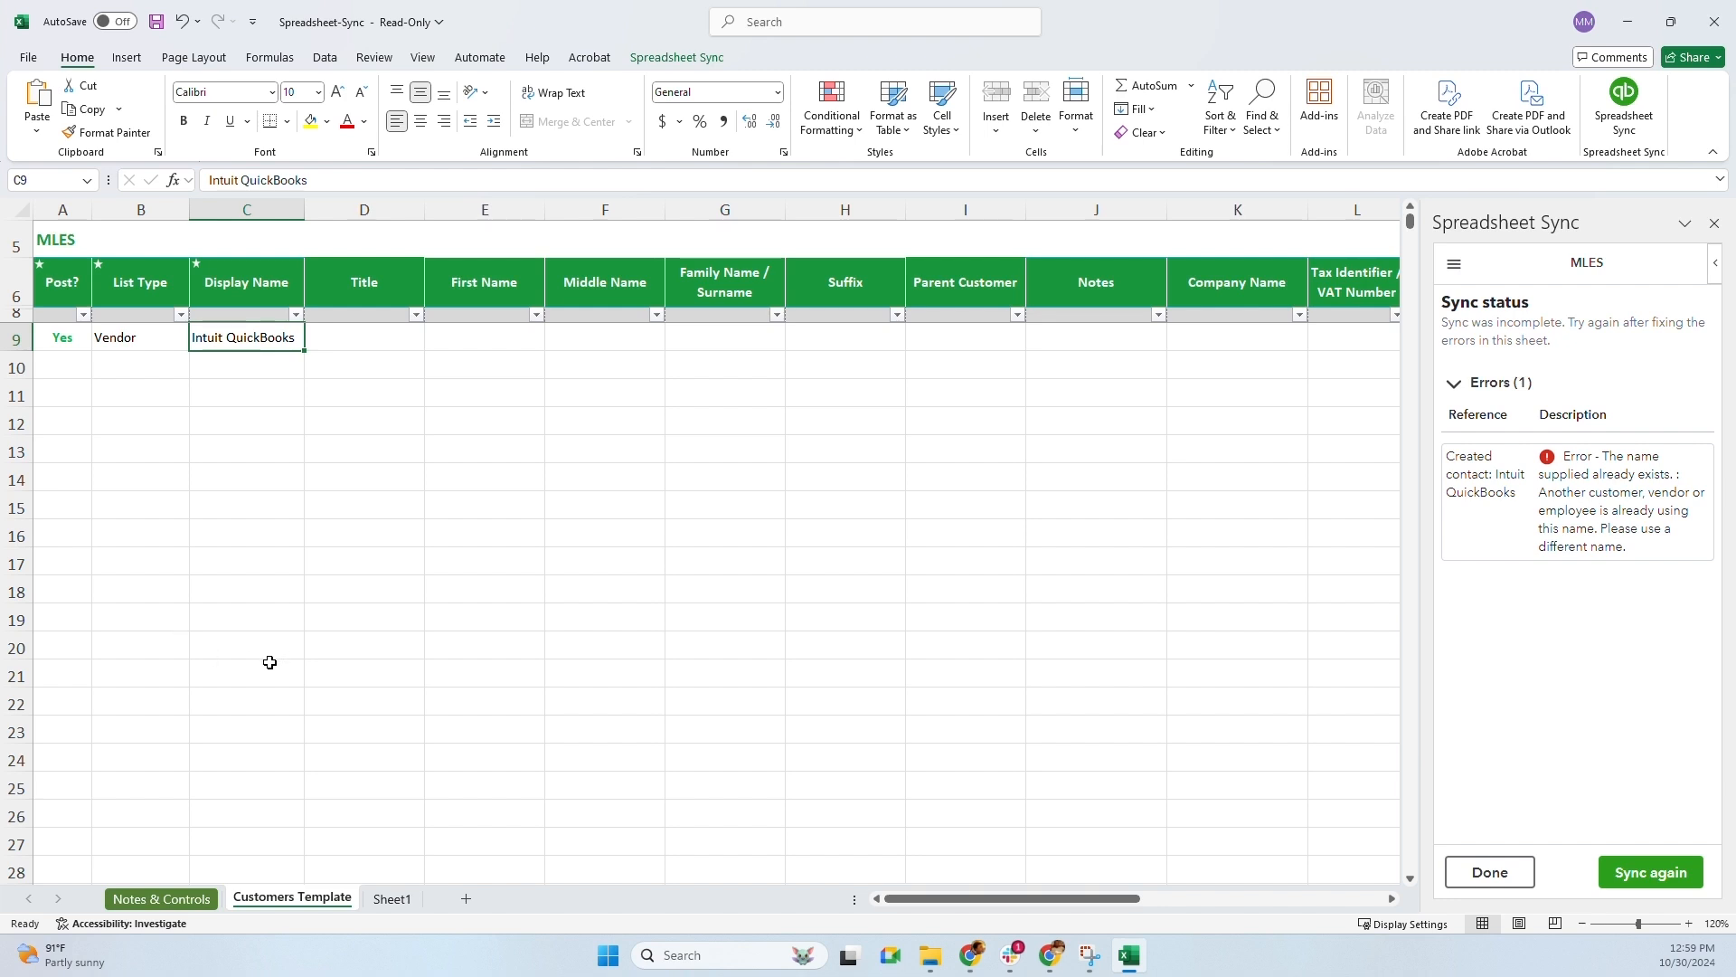
pyautogui.click(1658, 880)
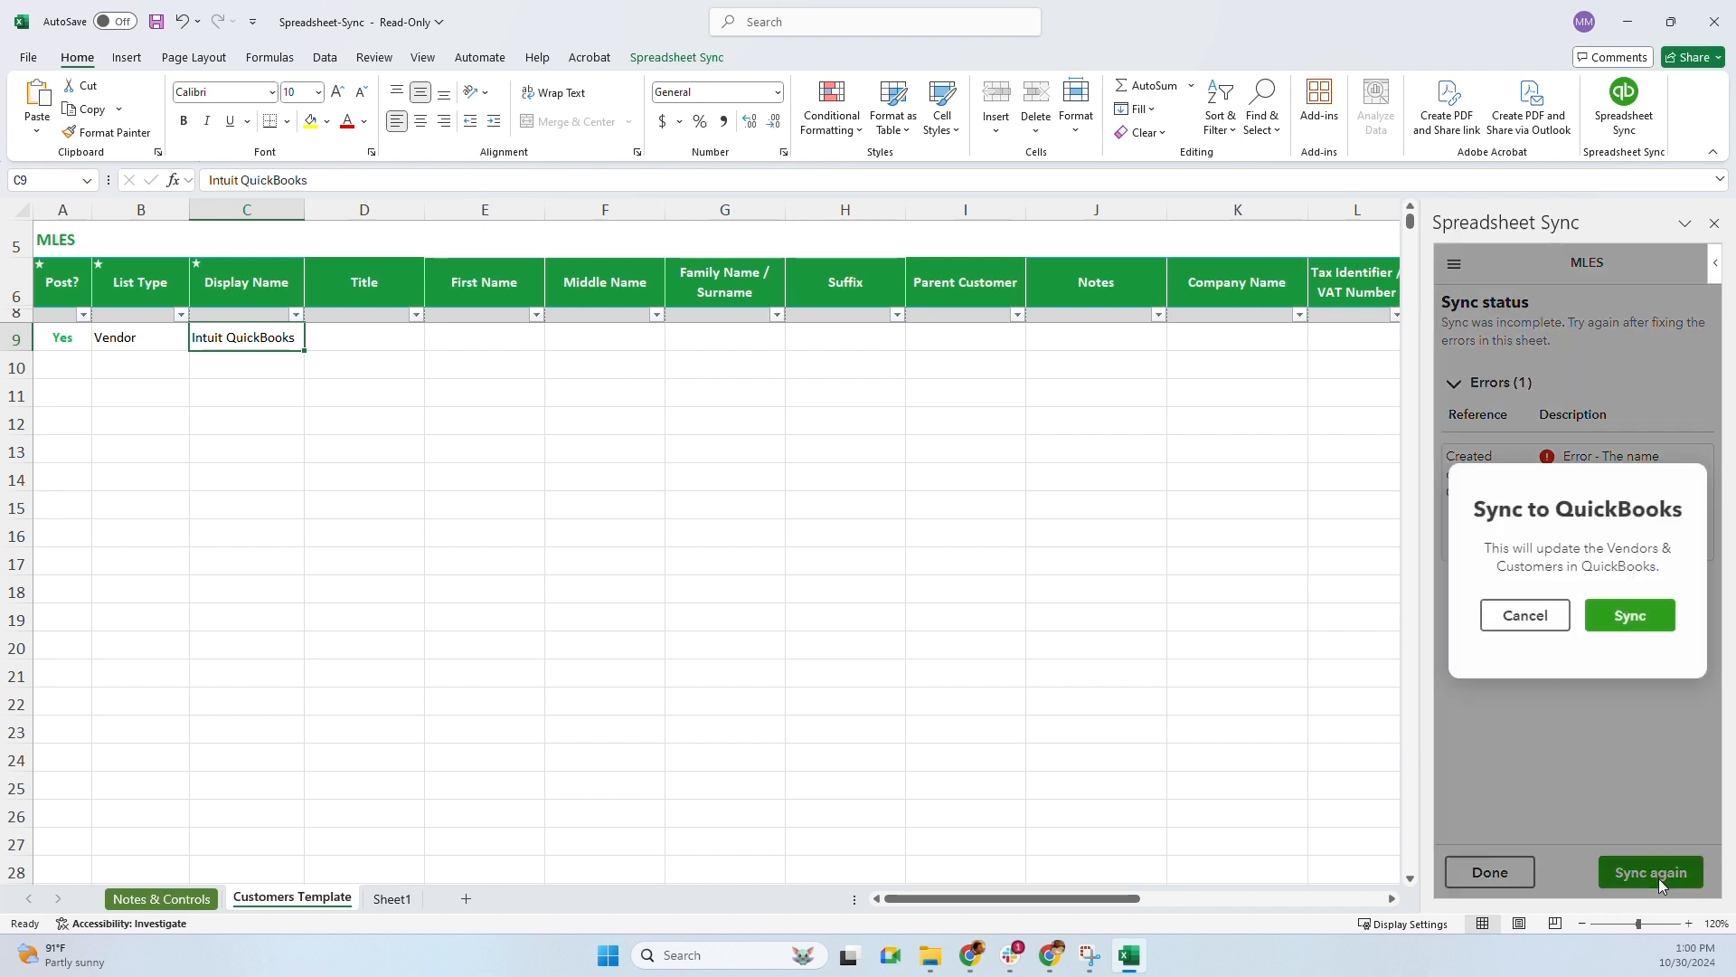
pyautogui.click(1651, 624)
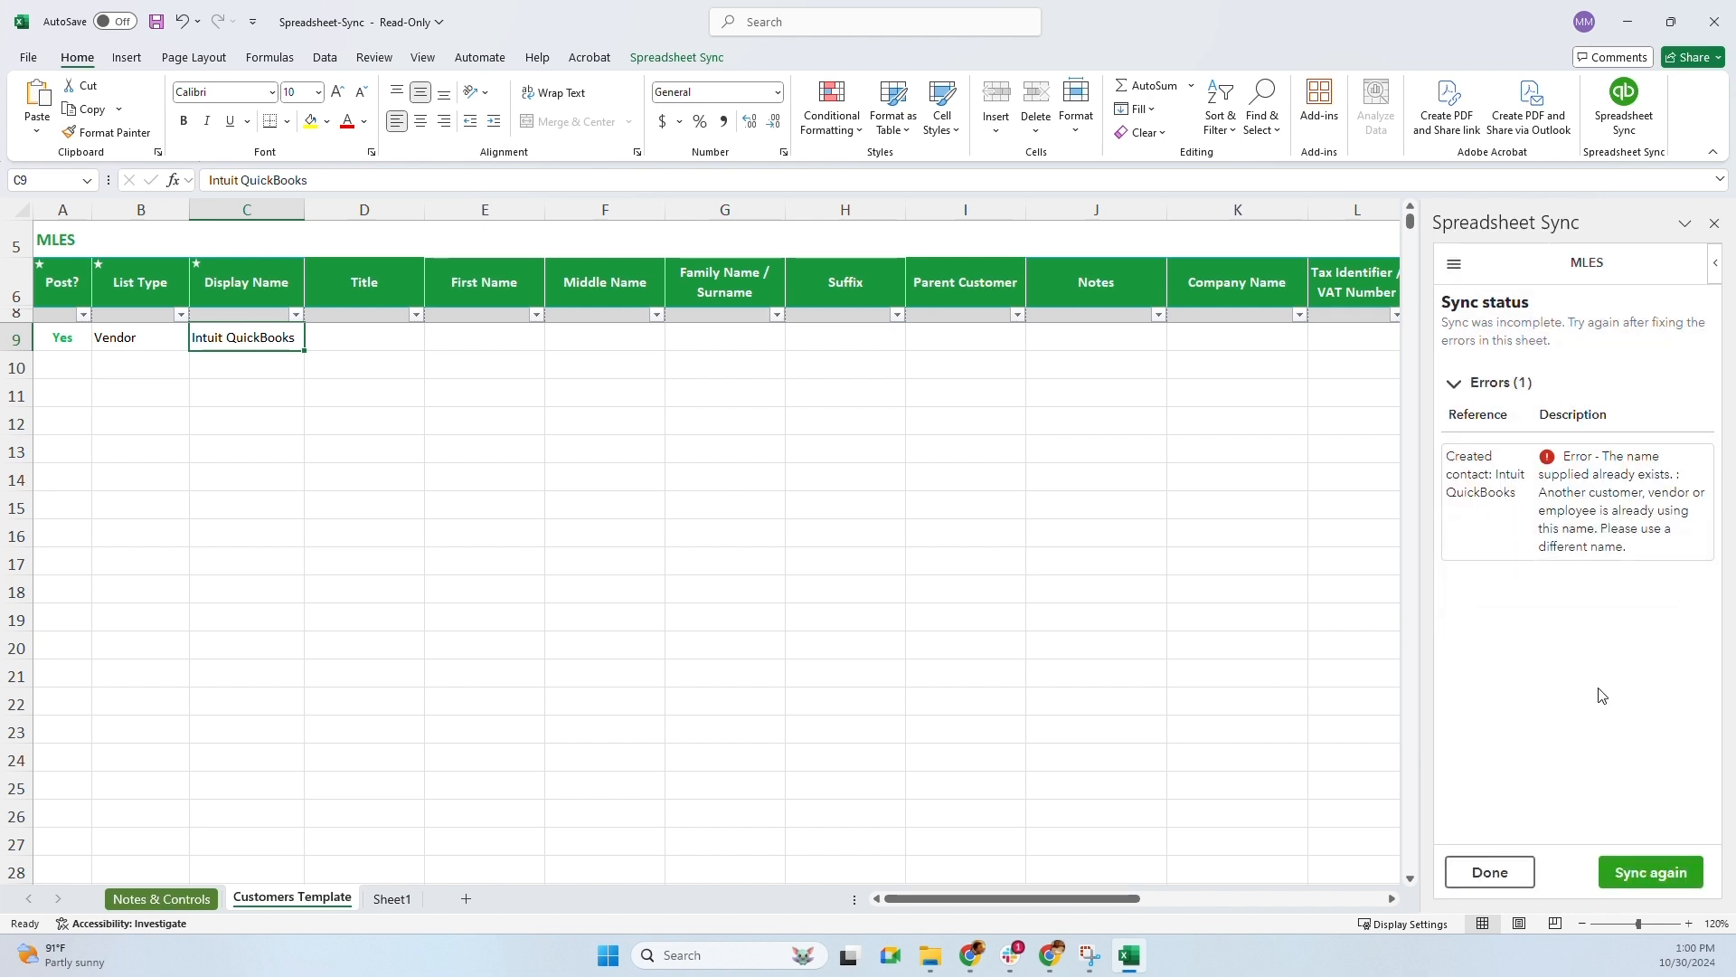
pyautogui.click(1627, 21)
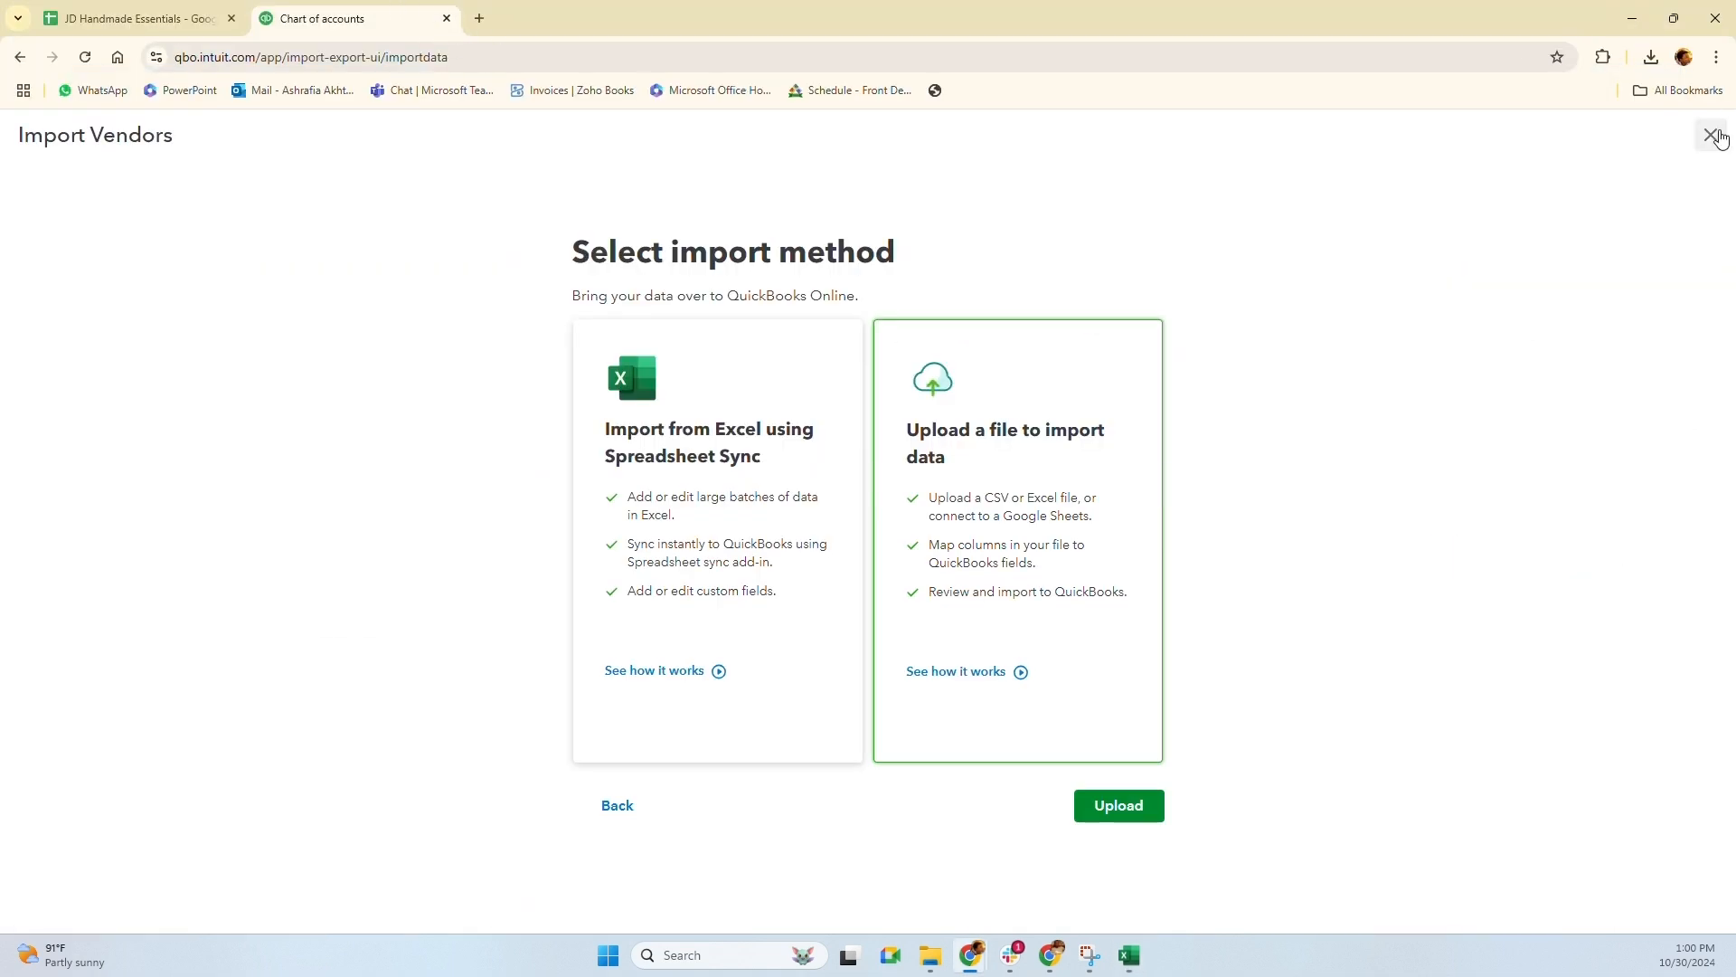
# Close Import Vendors and open the Expenses > Vendors list showing Intuit QuickBooks
pyautogui.click(1710, 135)
pyautogui.moveTo(70, 808)
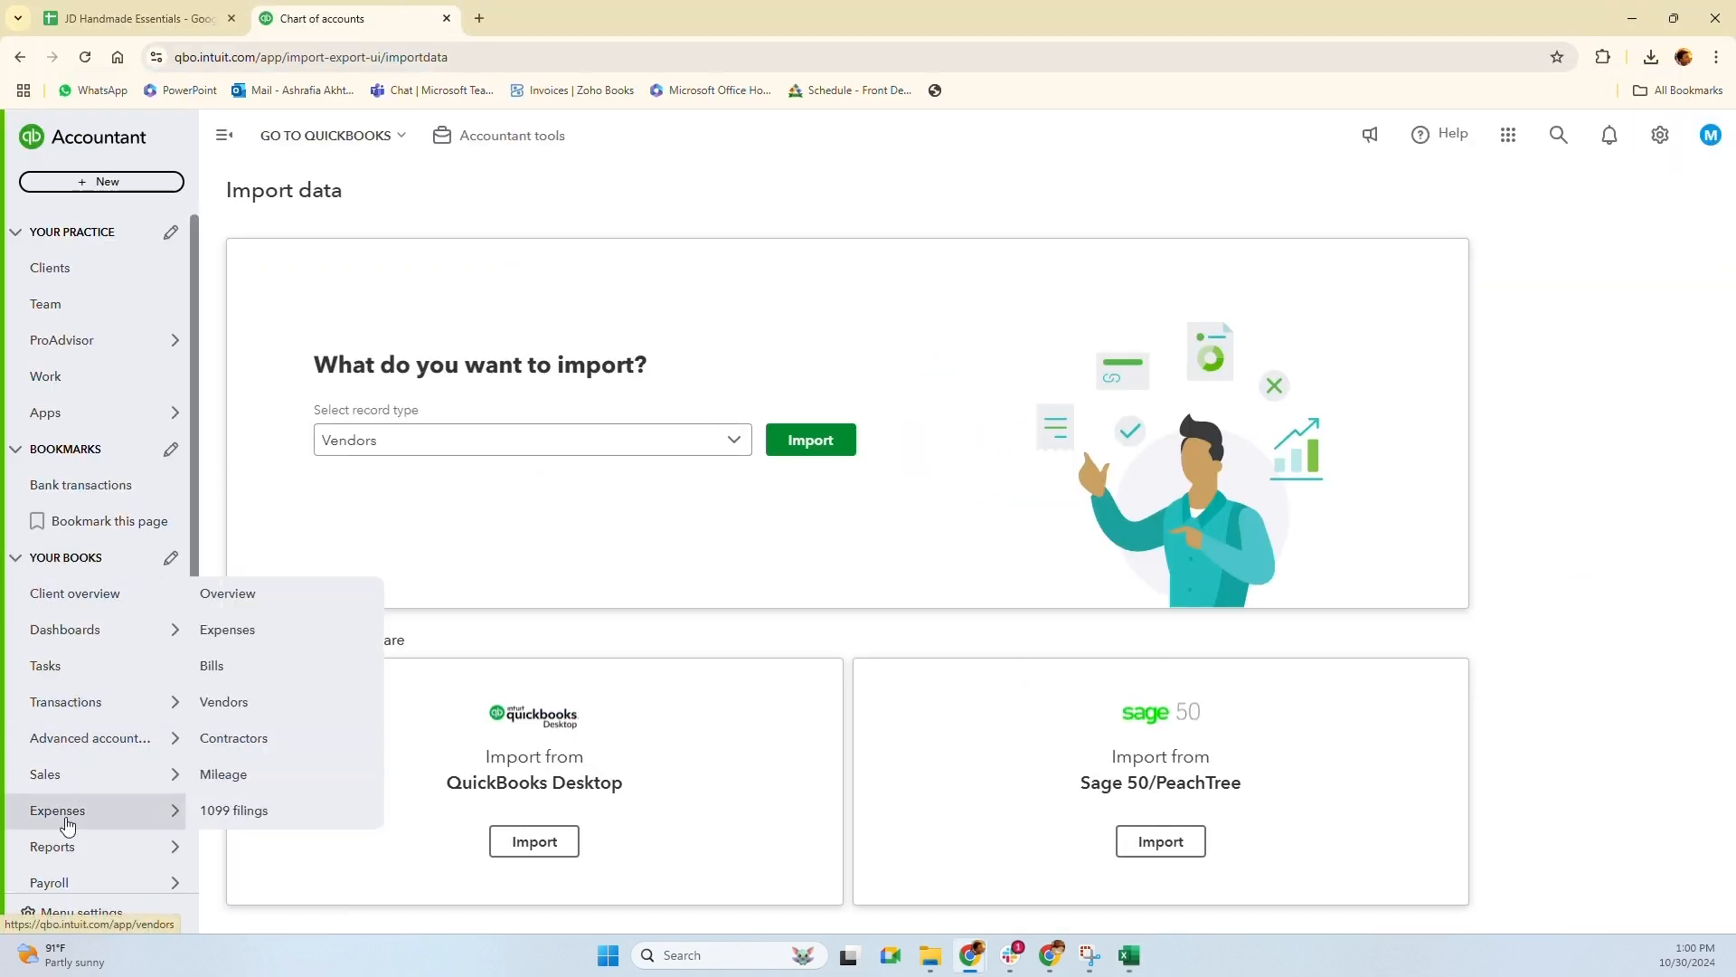
pyautogui.click(256, 702)
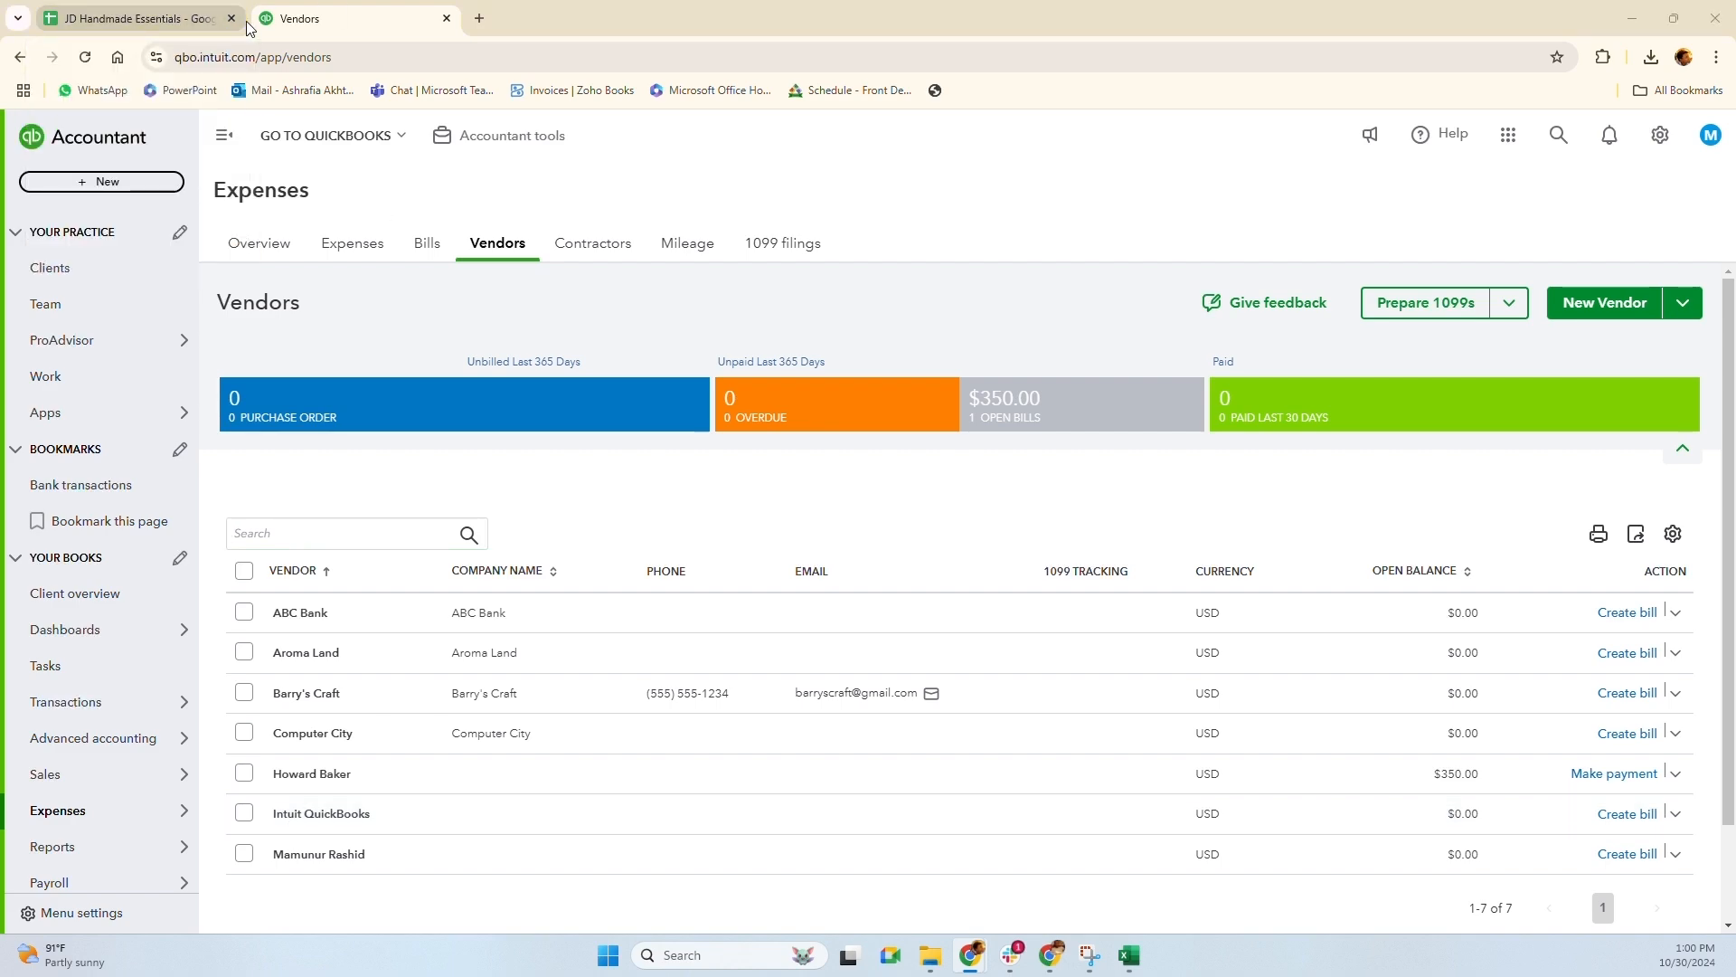
# Compare Excel's sync error with the Vendors list, ending back in Excel
pyautogui.hotkey('alt', 'Tab')
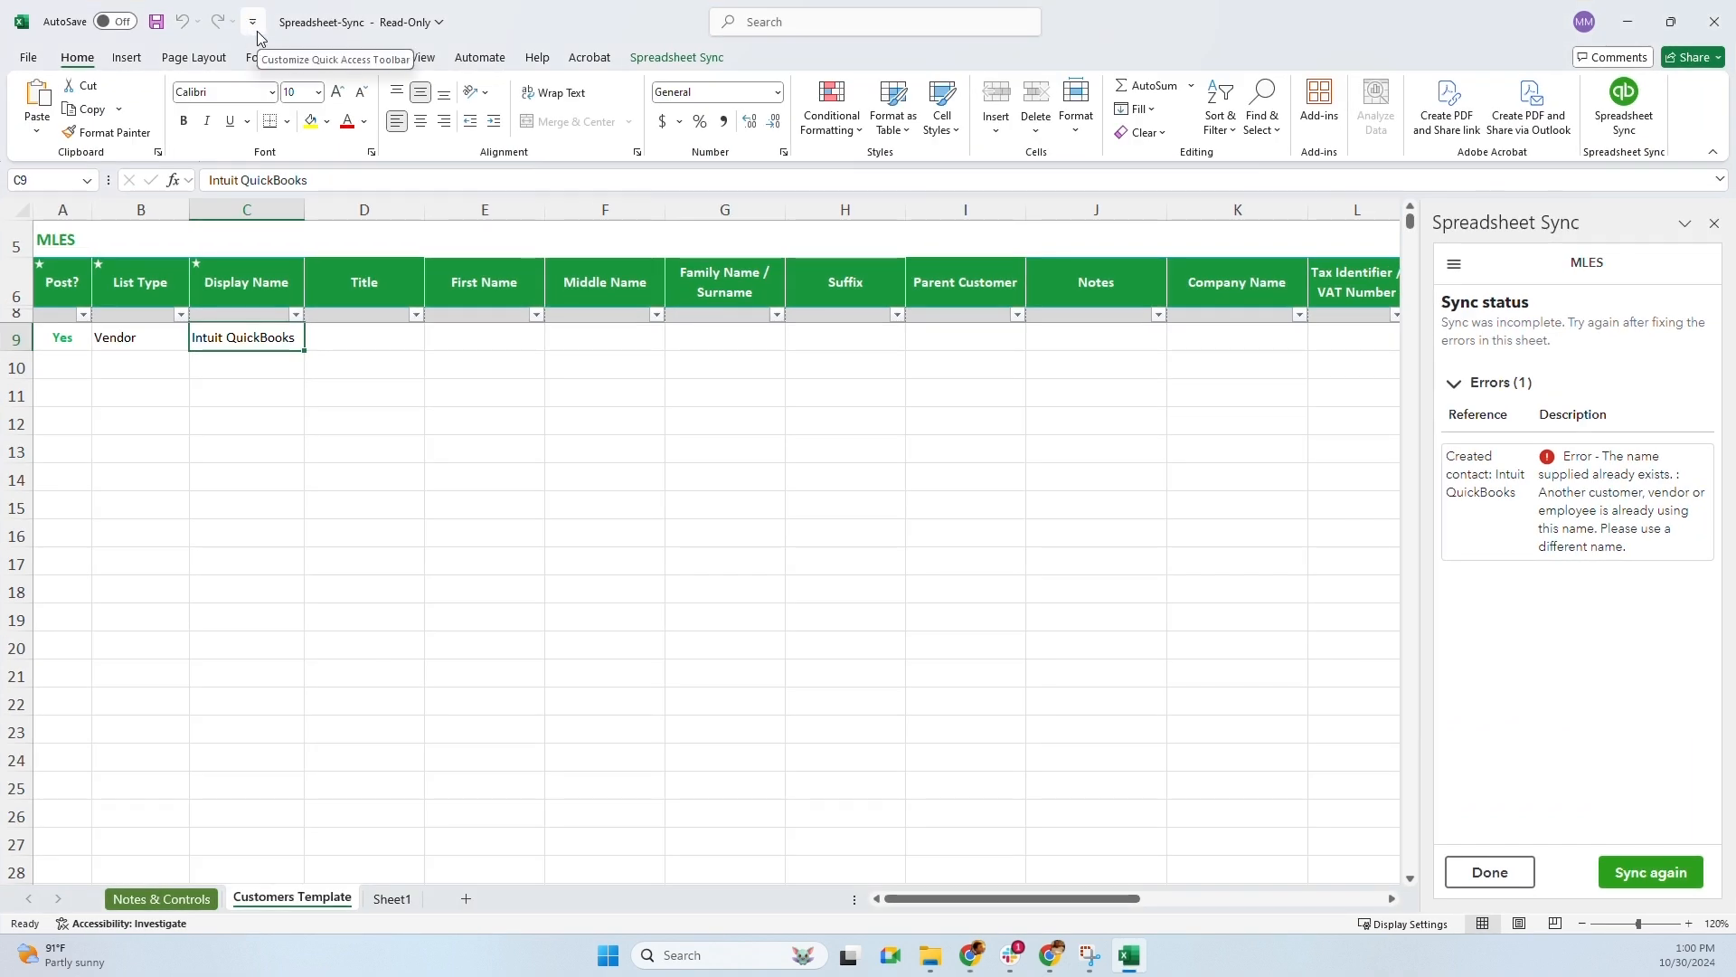
pyautogui.hotkey('alt', 'Tab')
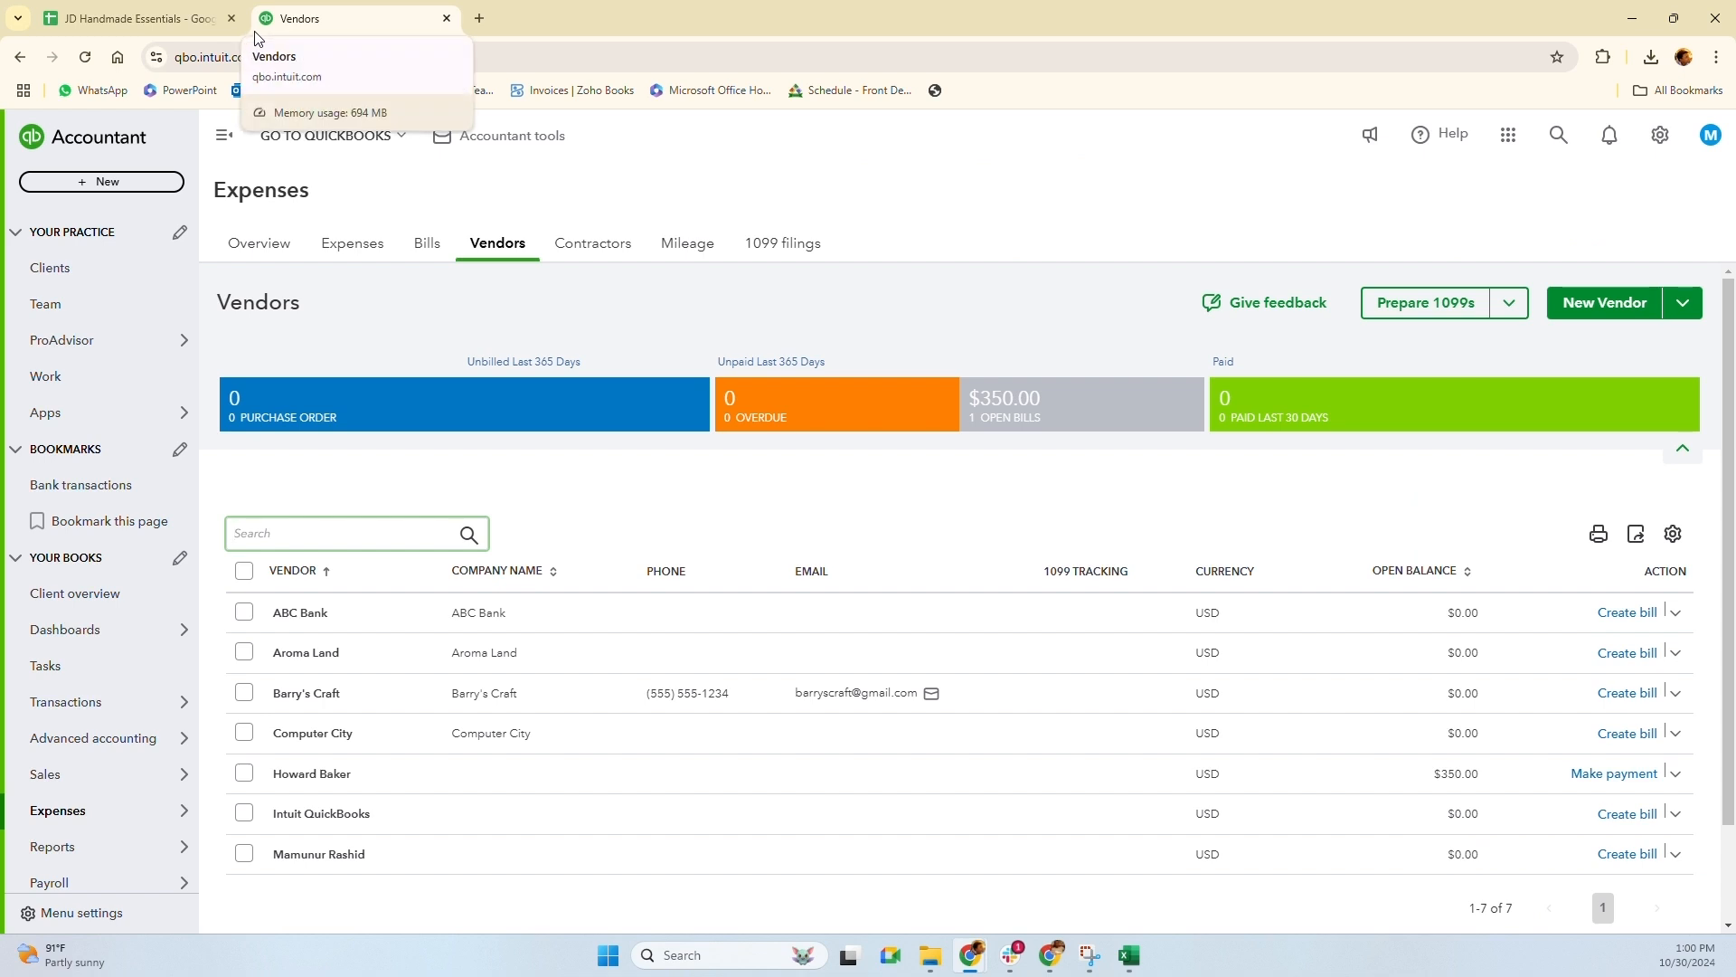
pyautogui.hotkey('alt', 'Tab')
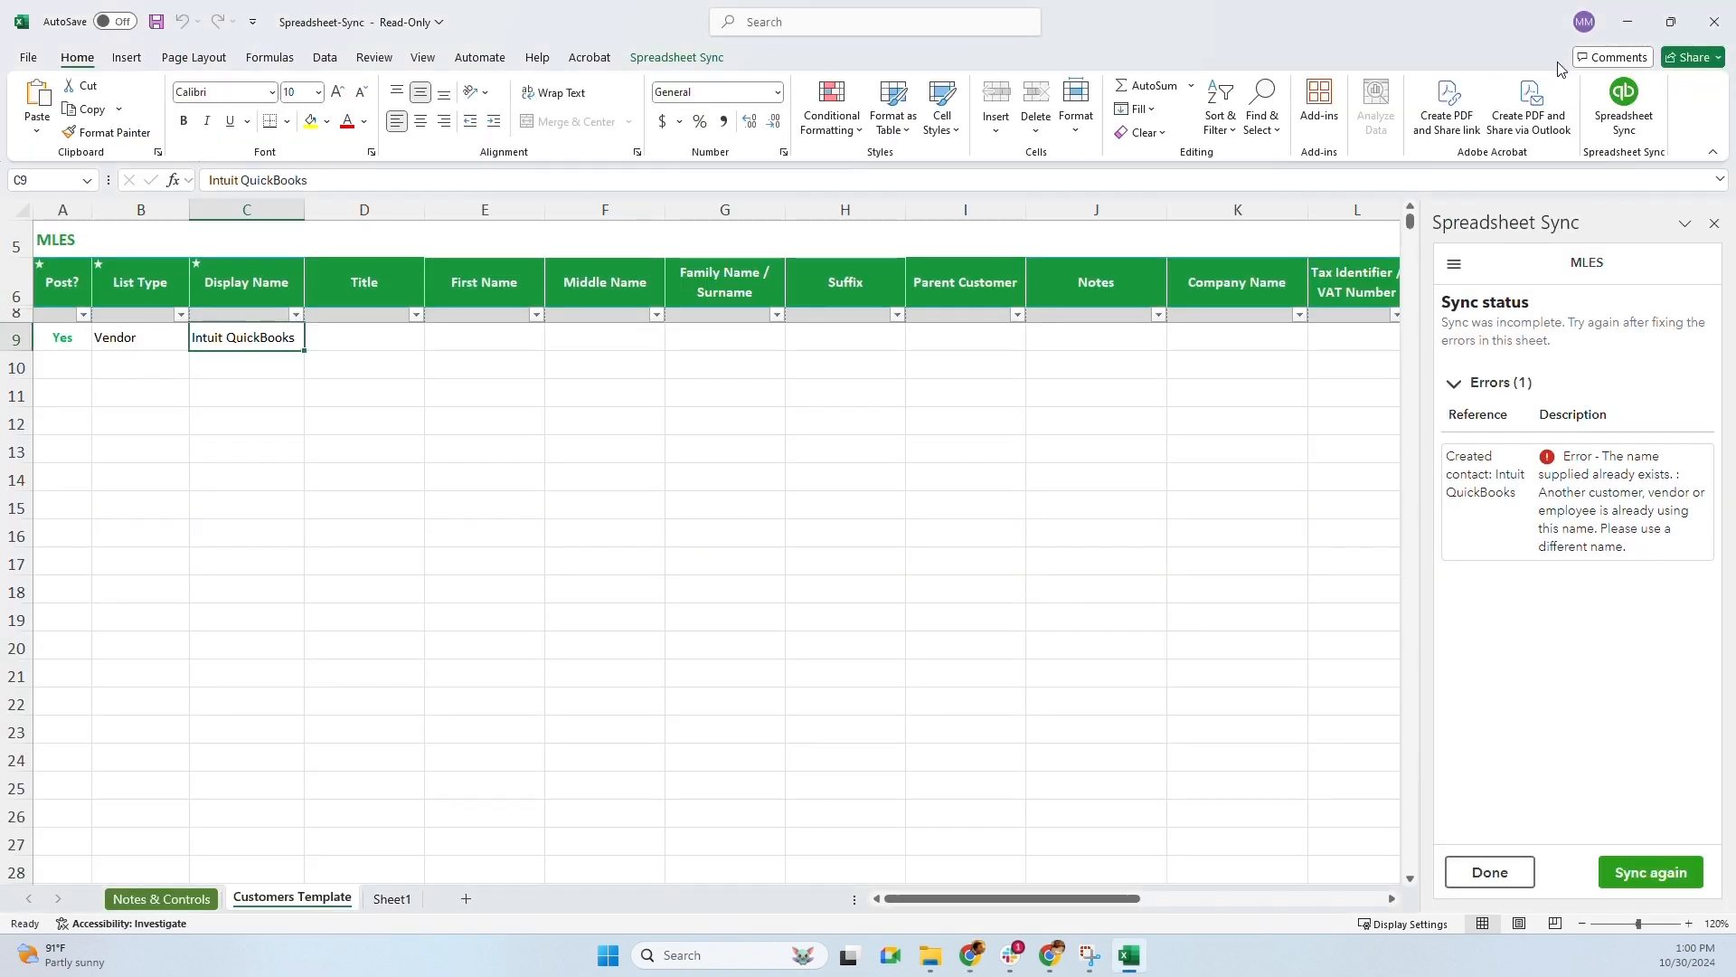
# Use Edit QuickBooks records to replace the sheet with the existing customers and vendors
pyautogui.click(1453, 269)
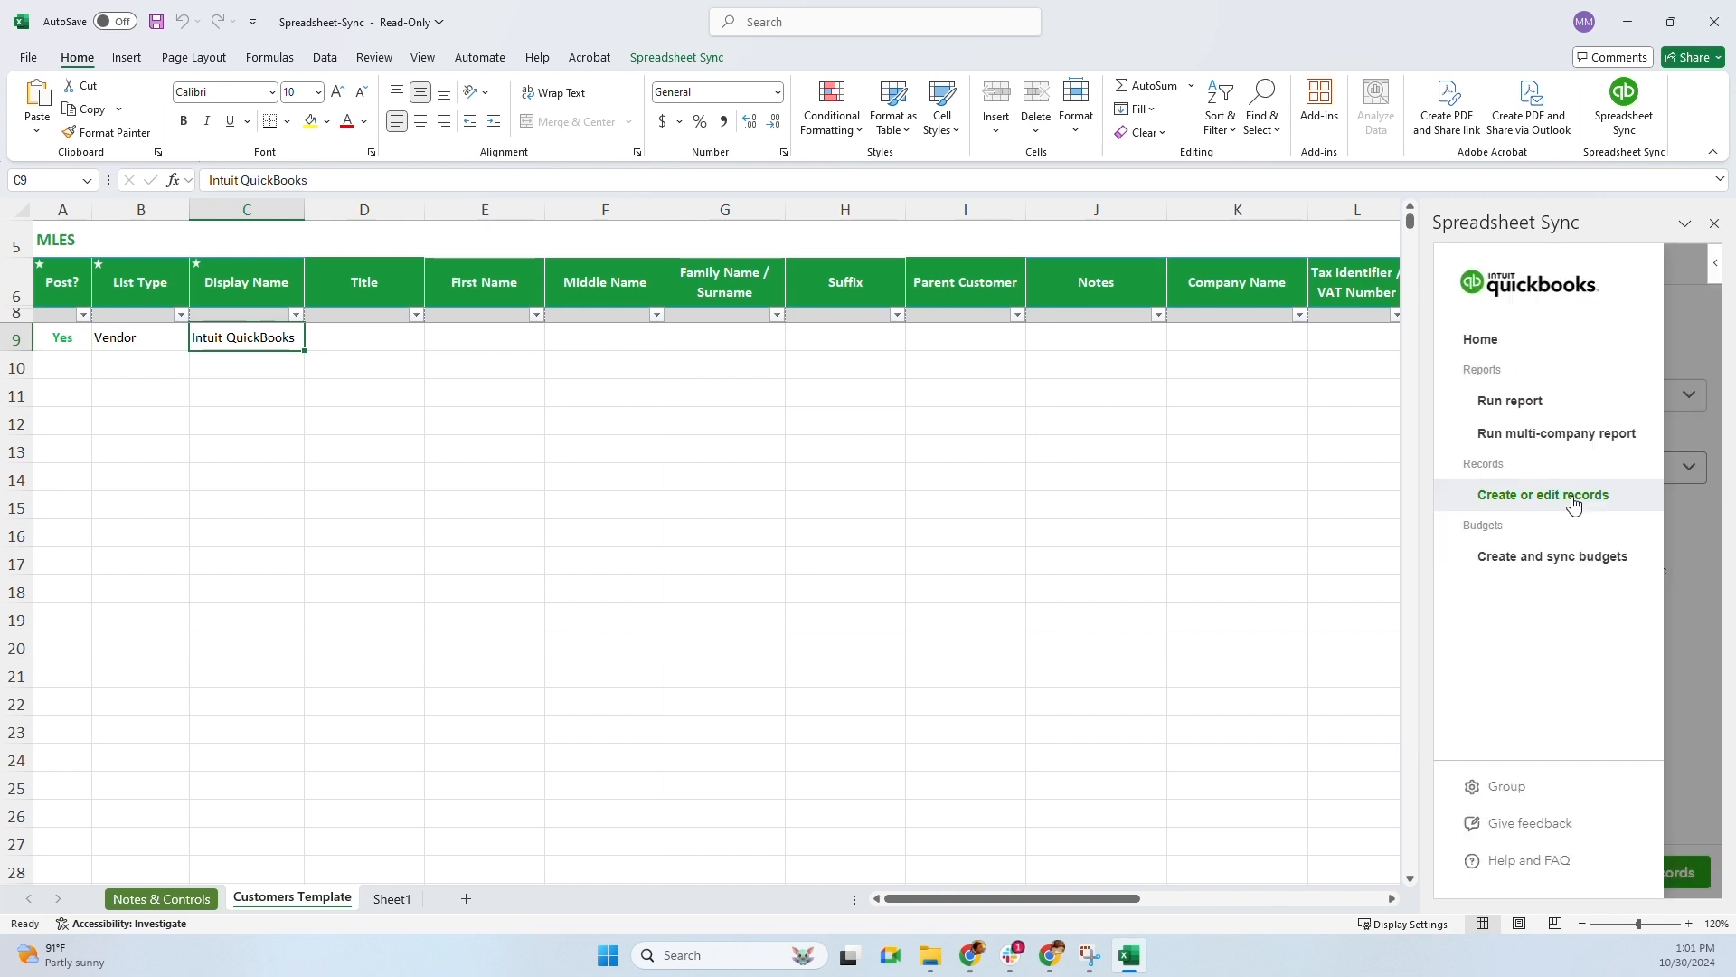
pyautogui.click(1575, 498)
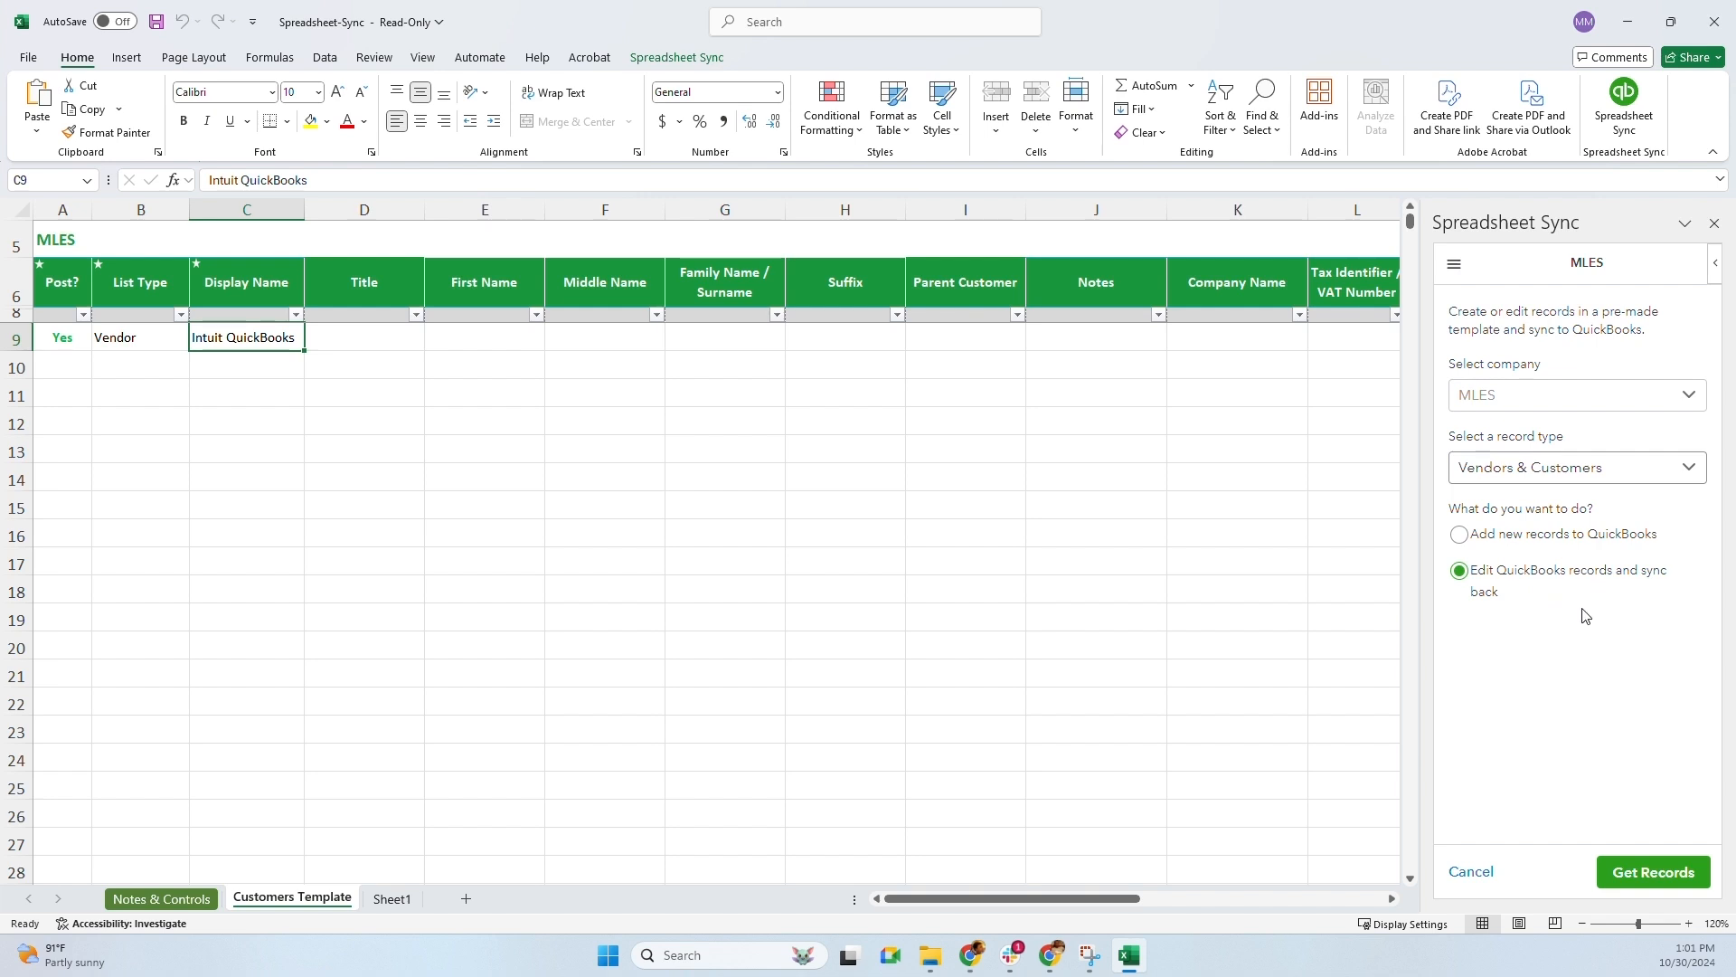
pyautogui.click(1631, 874)
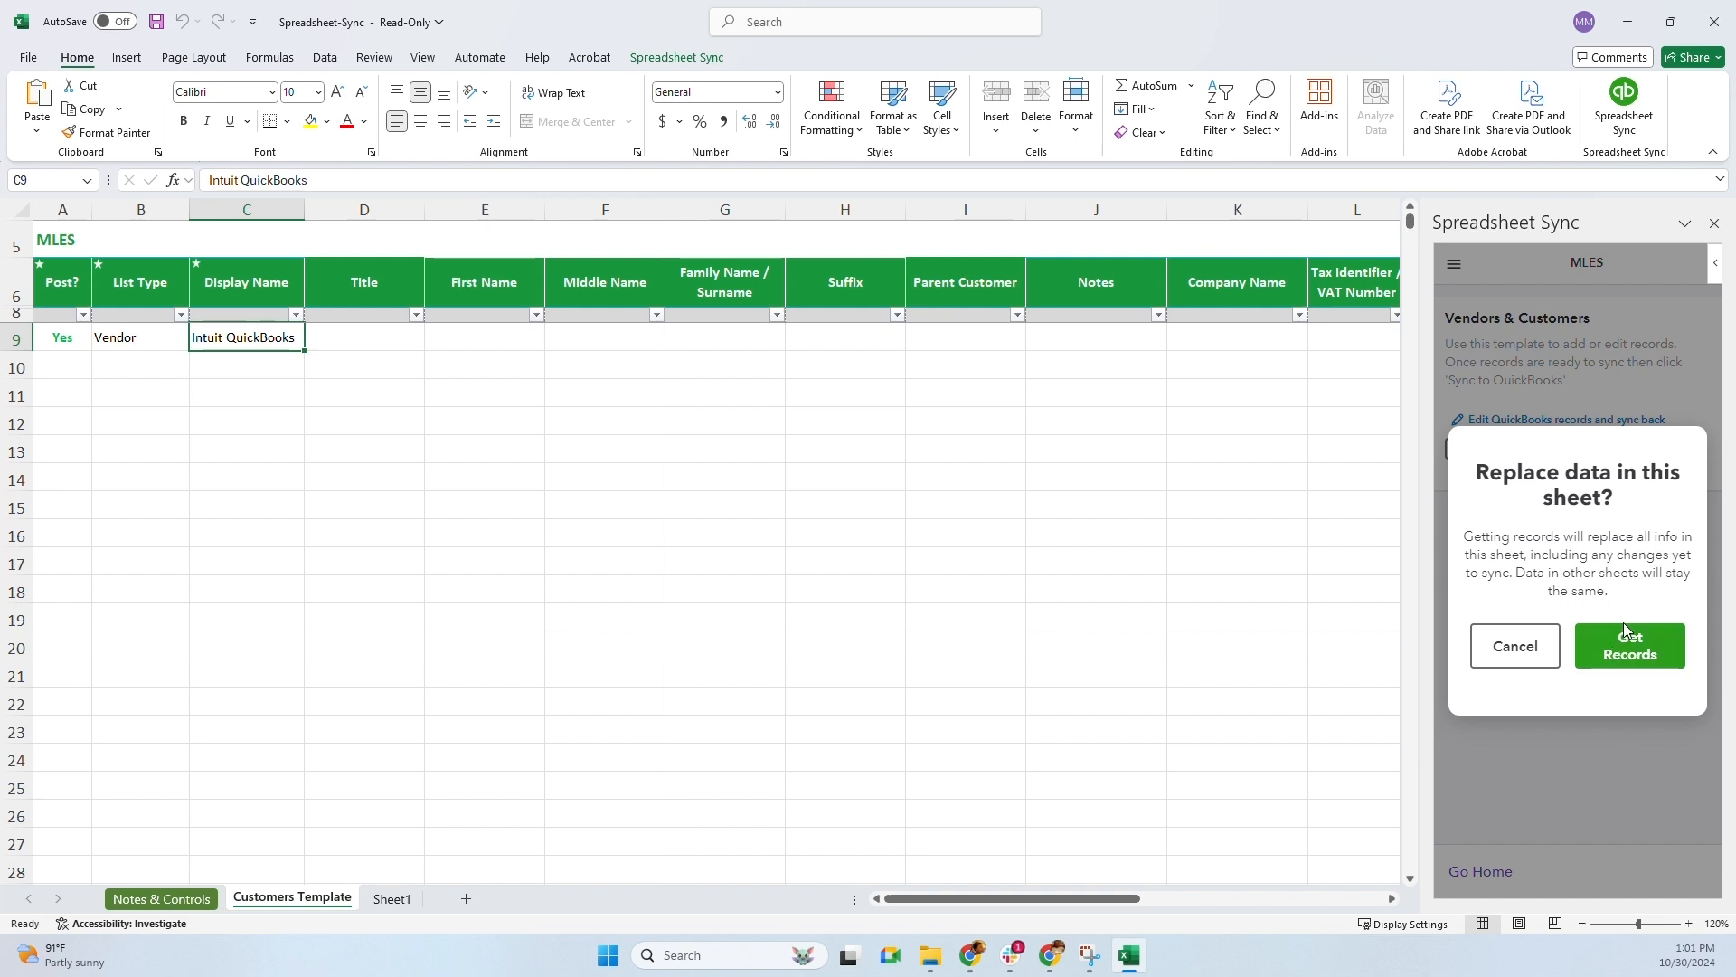
pyautogui.click(1638, 658)
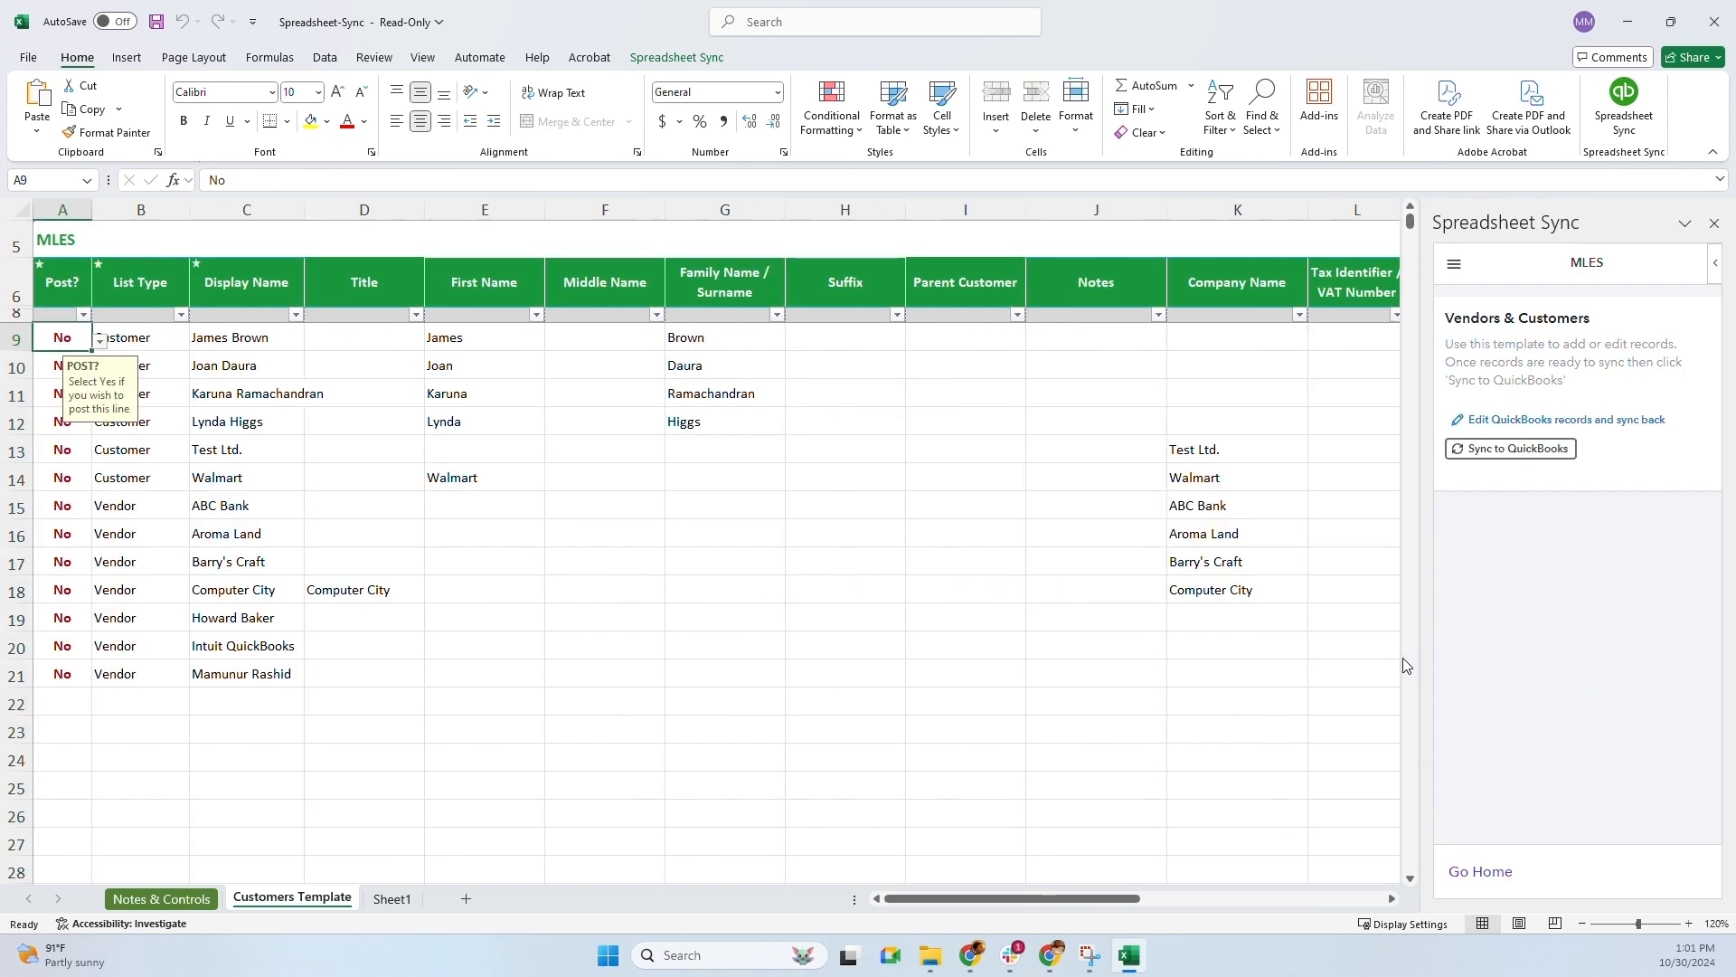
# Browse the retrieved display names and the first record's fields in row 9
pyautogui.click(226, 378)
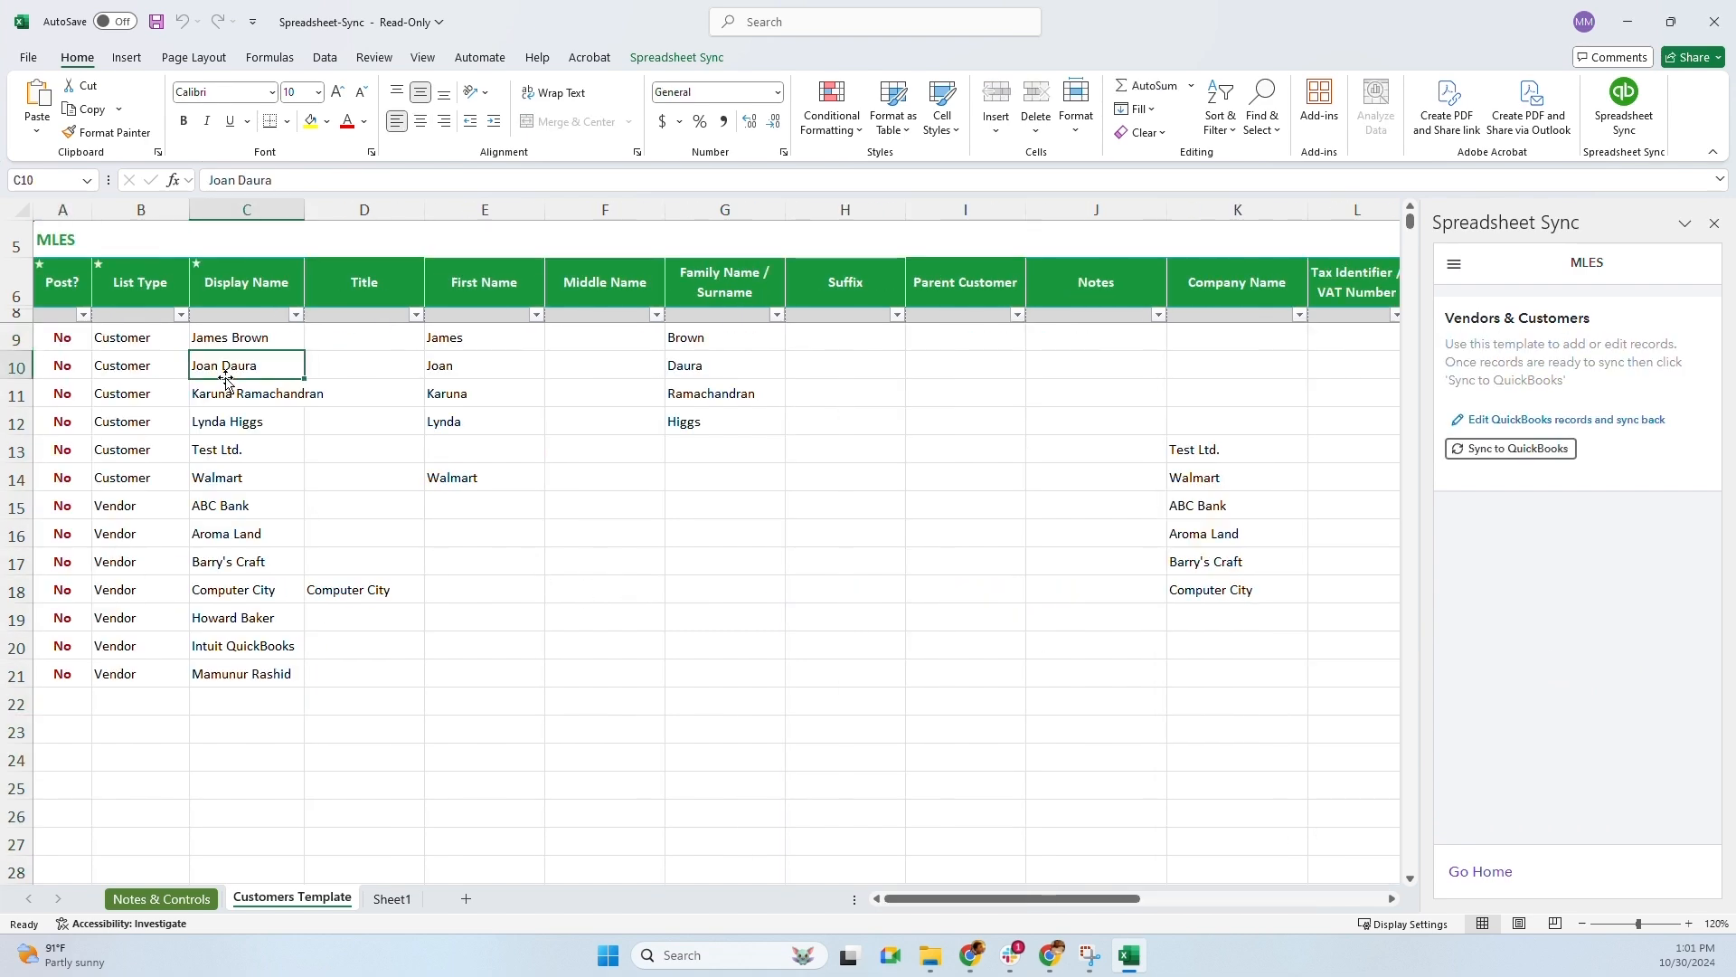
pyautogui.press('Down')
pyautogui.press('Down')
pyautogui.press('Down')
pyautogui.press('Down')
pyautogui.press('Down')
pyautogui.press('Down')
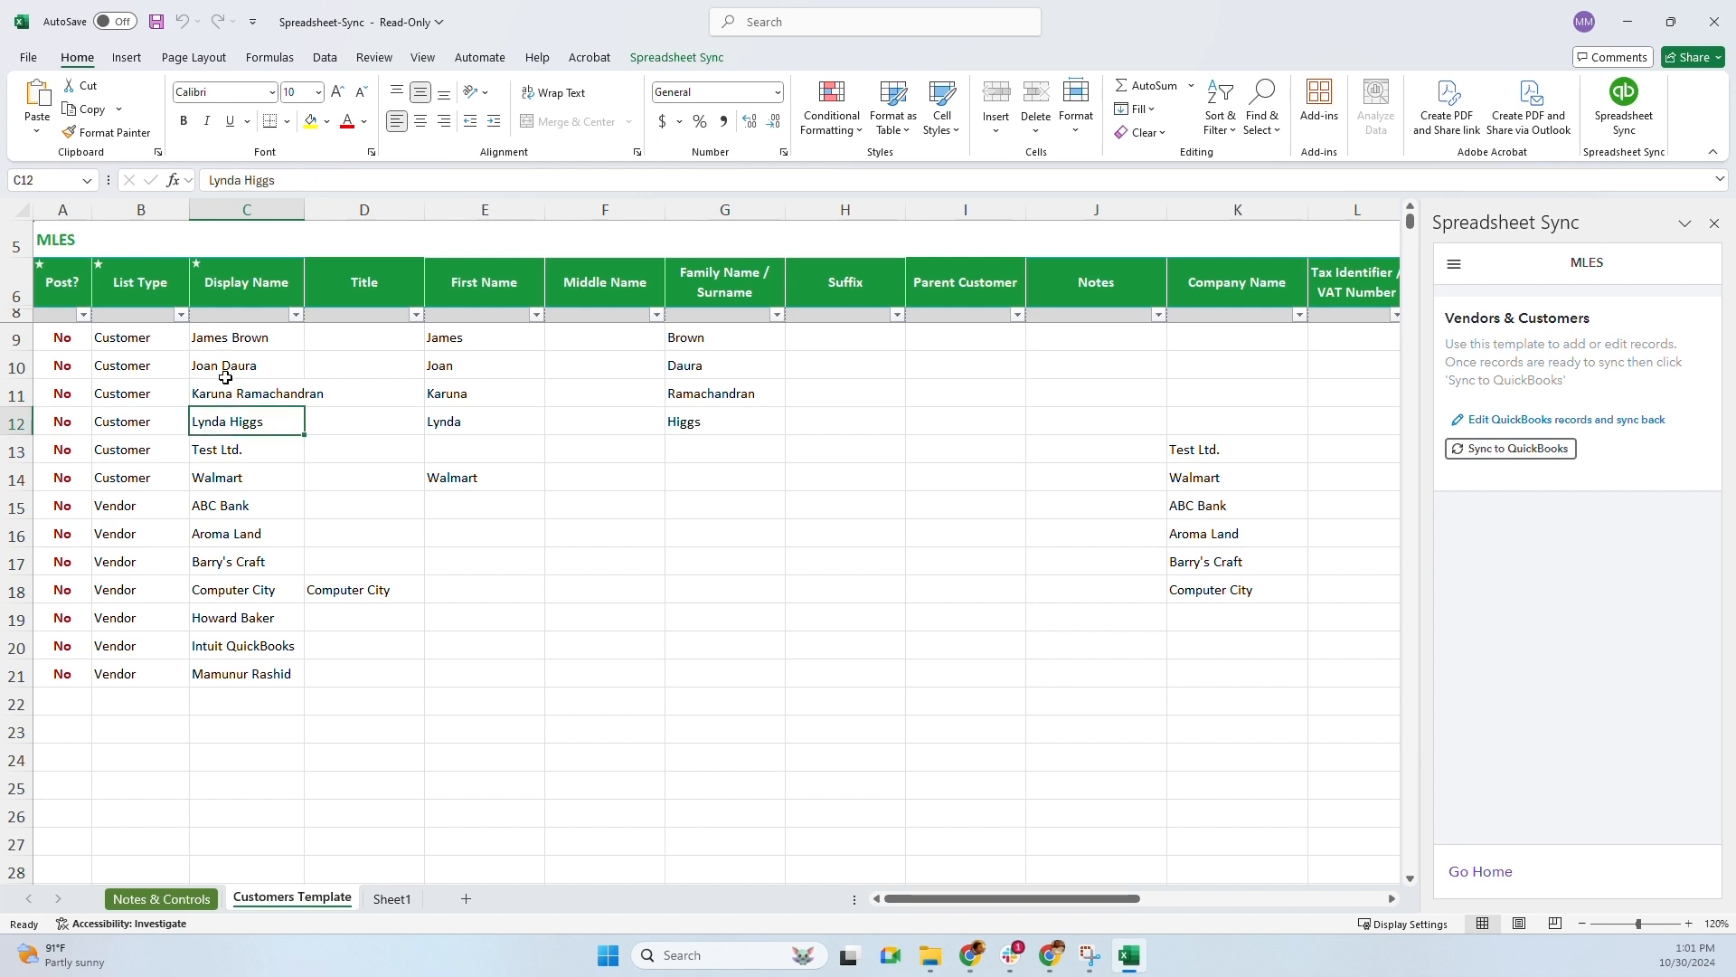
pyautogui.press('Down')
pyautogui.press('Down')
pyautogui.press('Down')
pyautogui.press('Down')
pyautogui.press('Down')
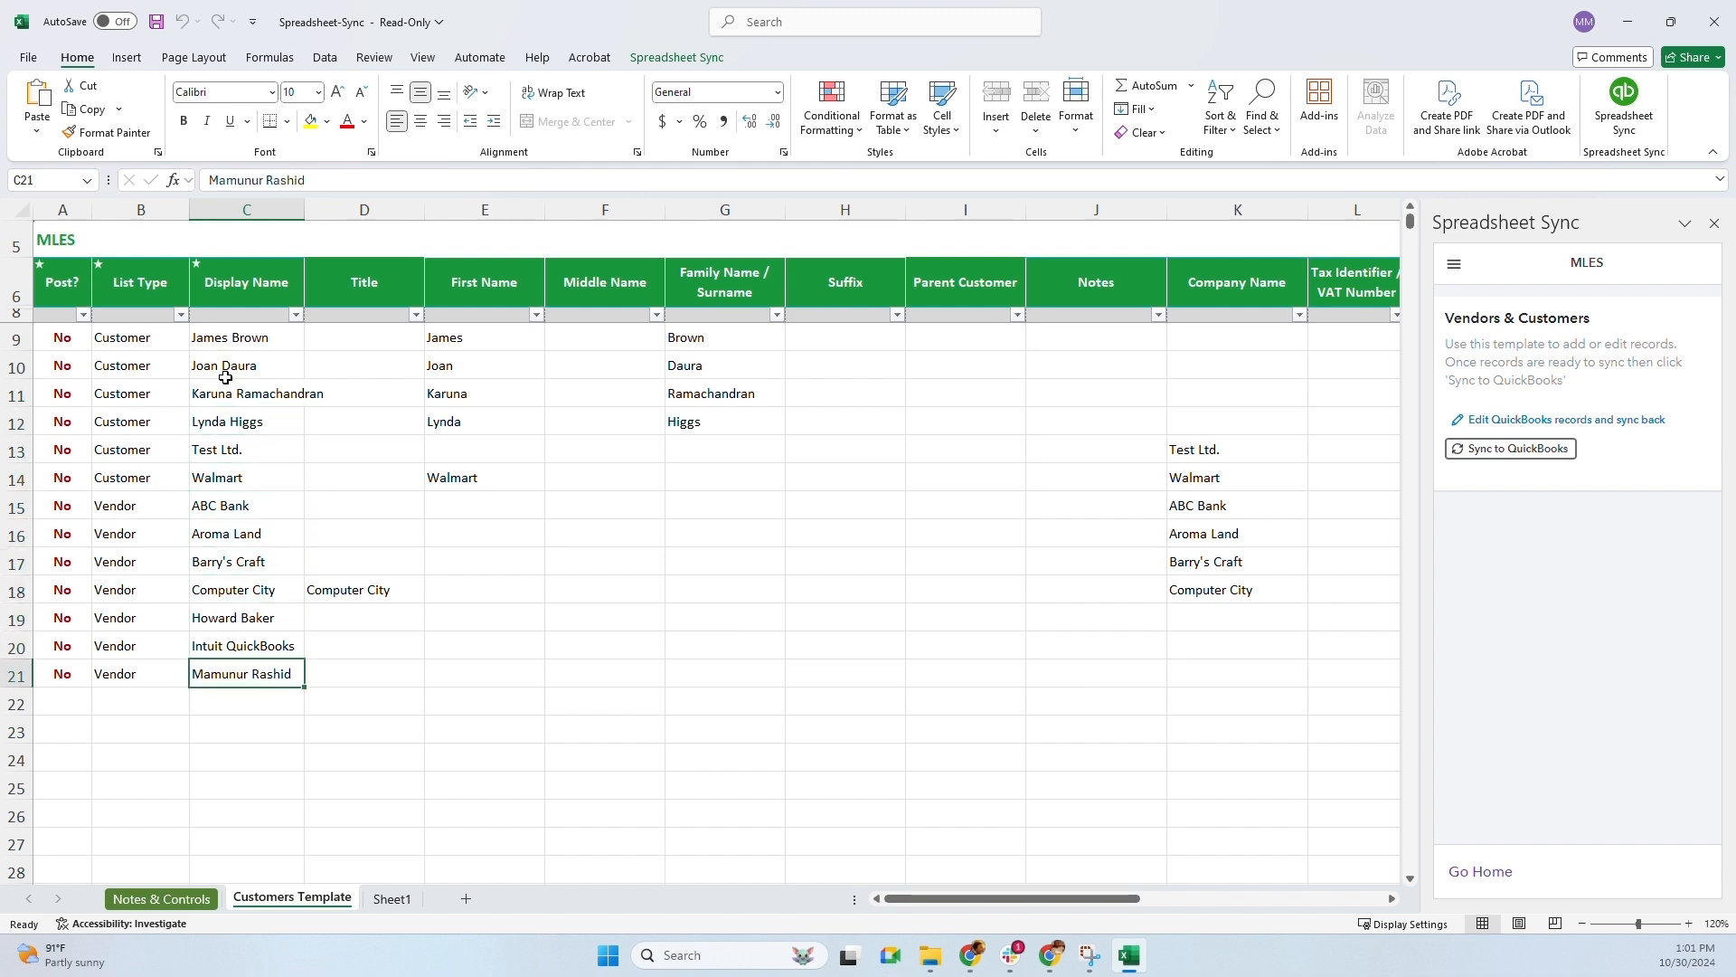
pyautogui.click(66, 334)
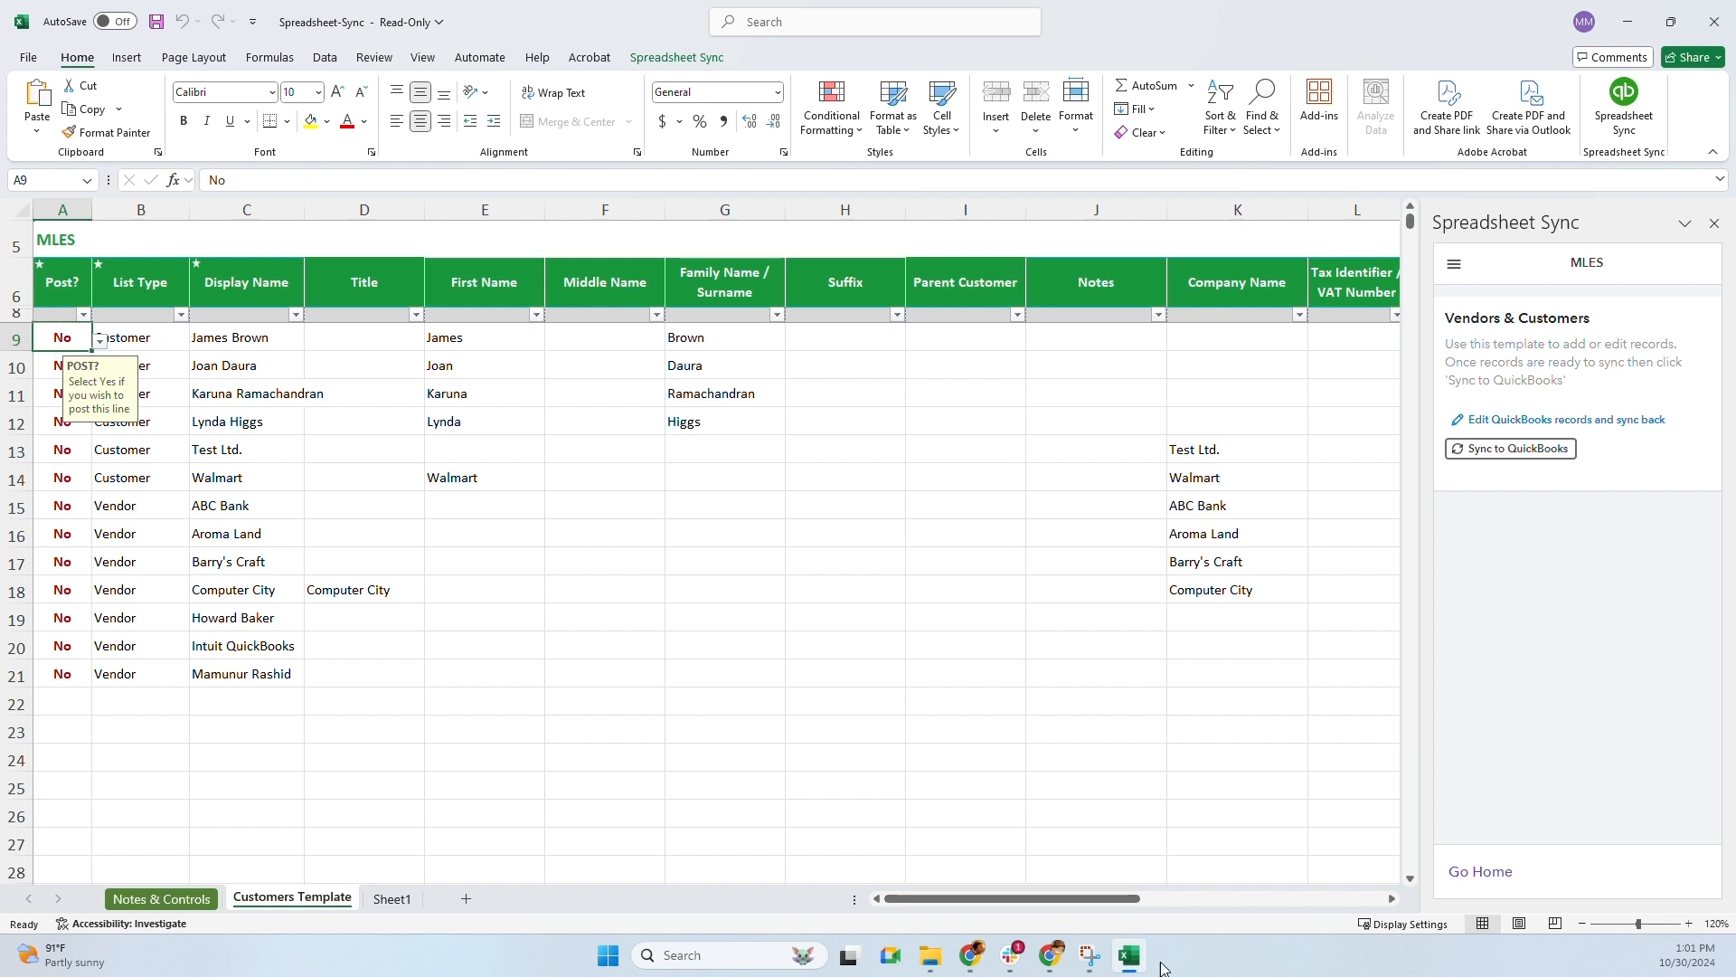
pyautogui.press('Right')
pyautogui.press('Right')
pyautogui.press('Right')
pyautogui.press('Right')
pyautogui.press('Right')
pyautogui.press('Right')
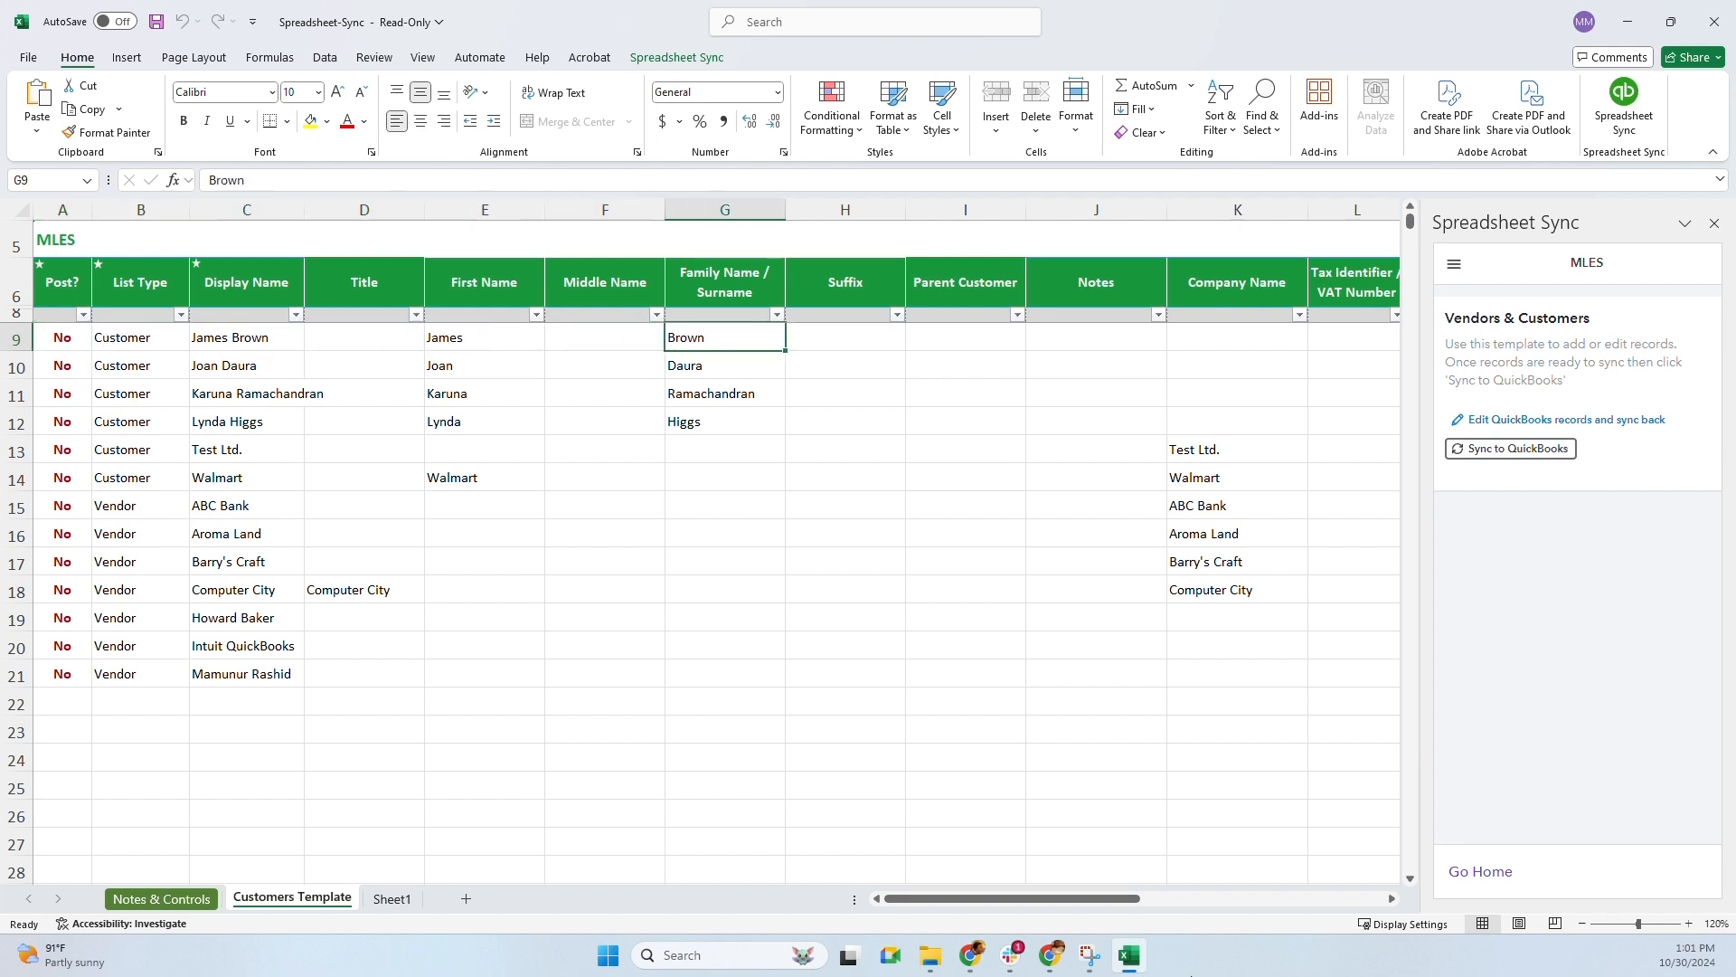
pyautogui.press('Left')
pyautogui.press('Left')
pyautogui.press('Left')
pyautogui.press('Left')
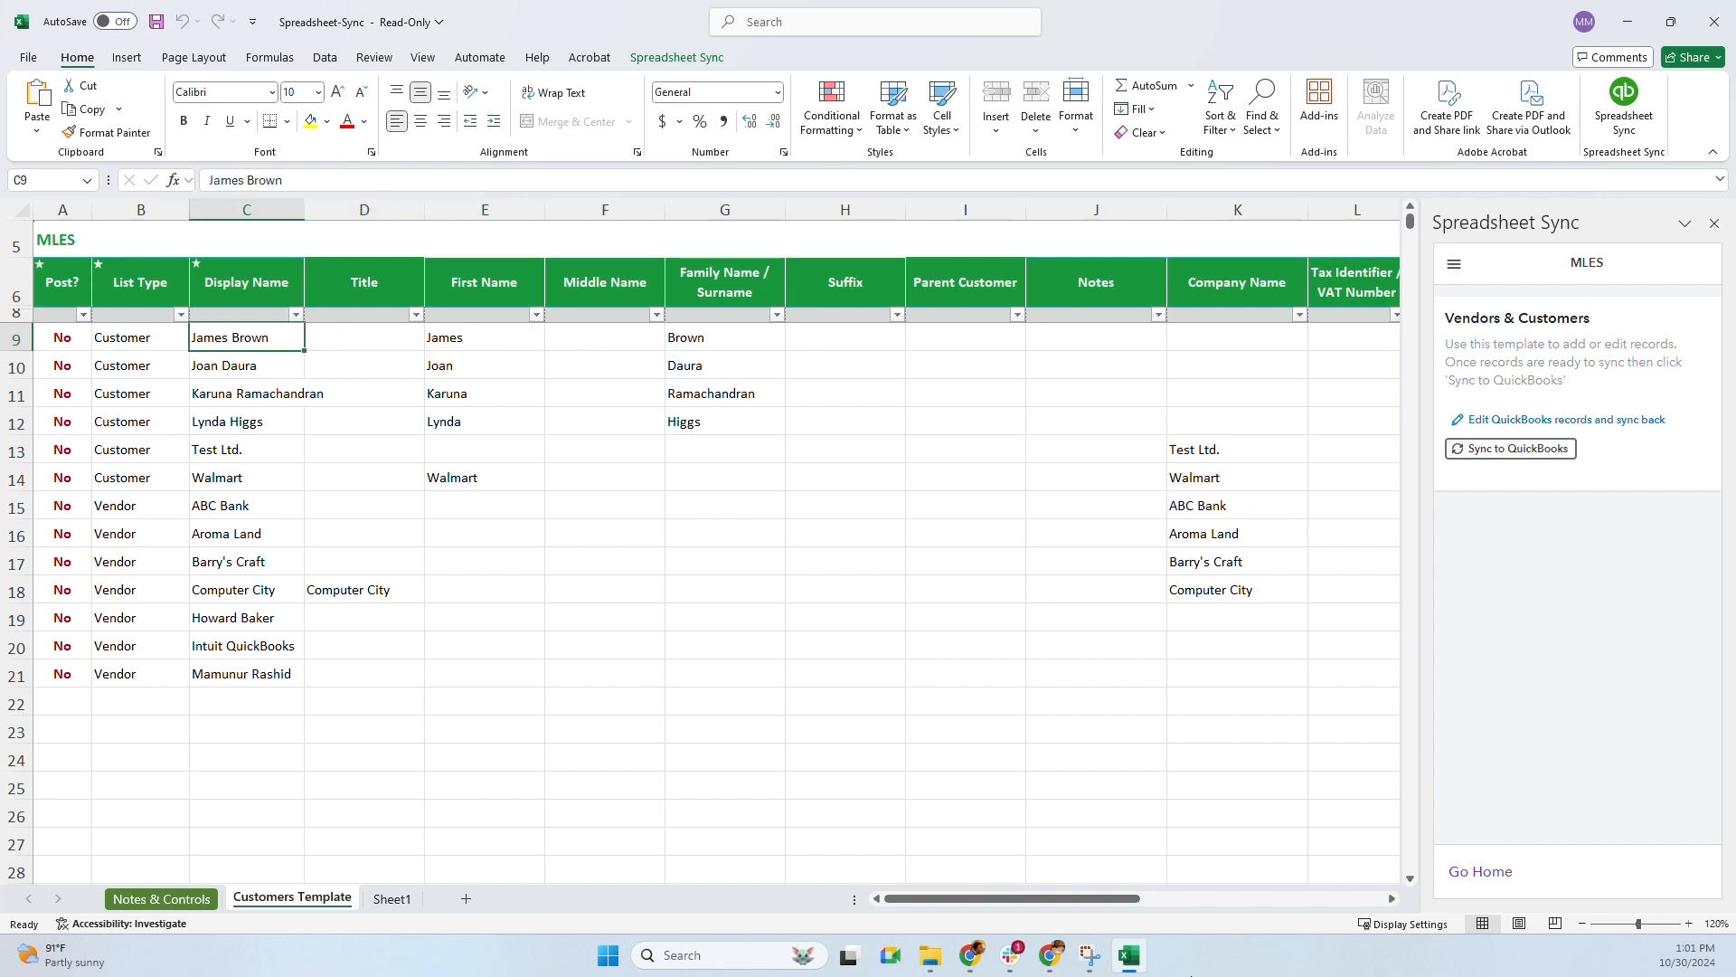
pyautogui.press('Left')
pyautogui.press('Left')
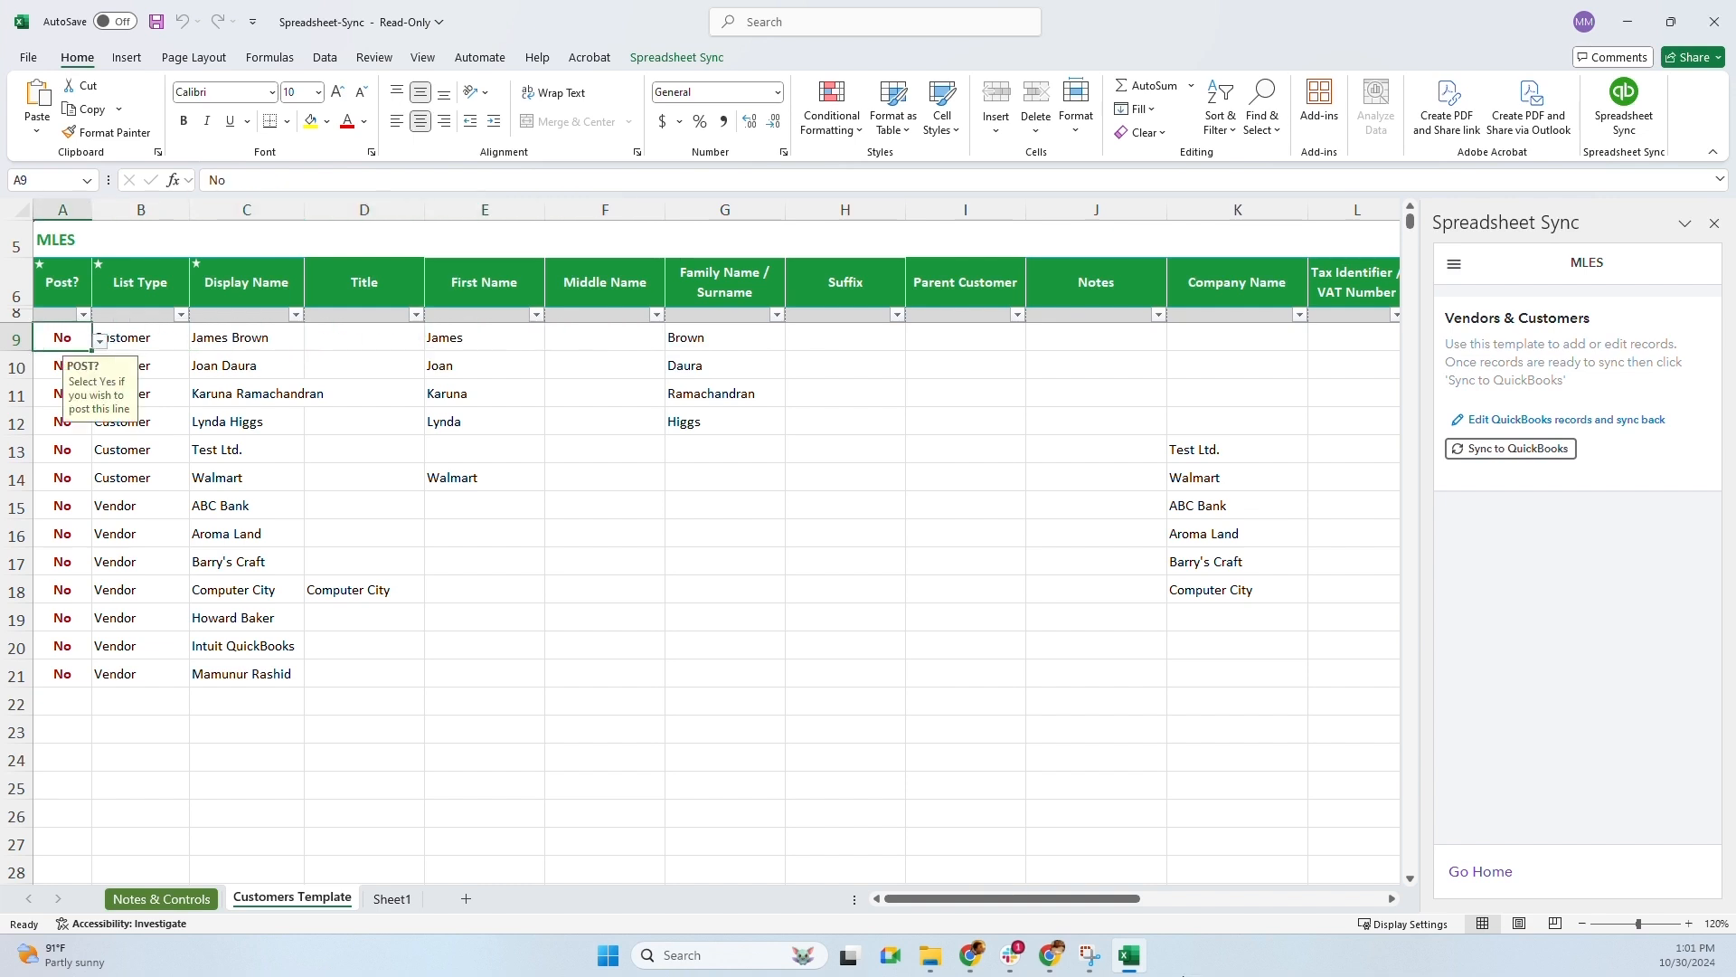
# Choose Yes from A9's Post? dropdown for the first customer record
pyautogui.hotkey('alt', 'Down')
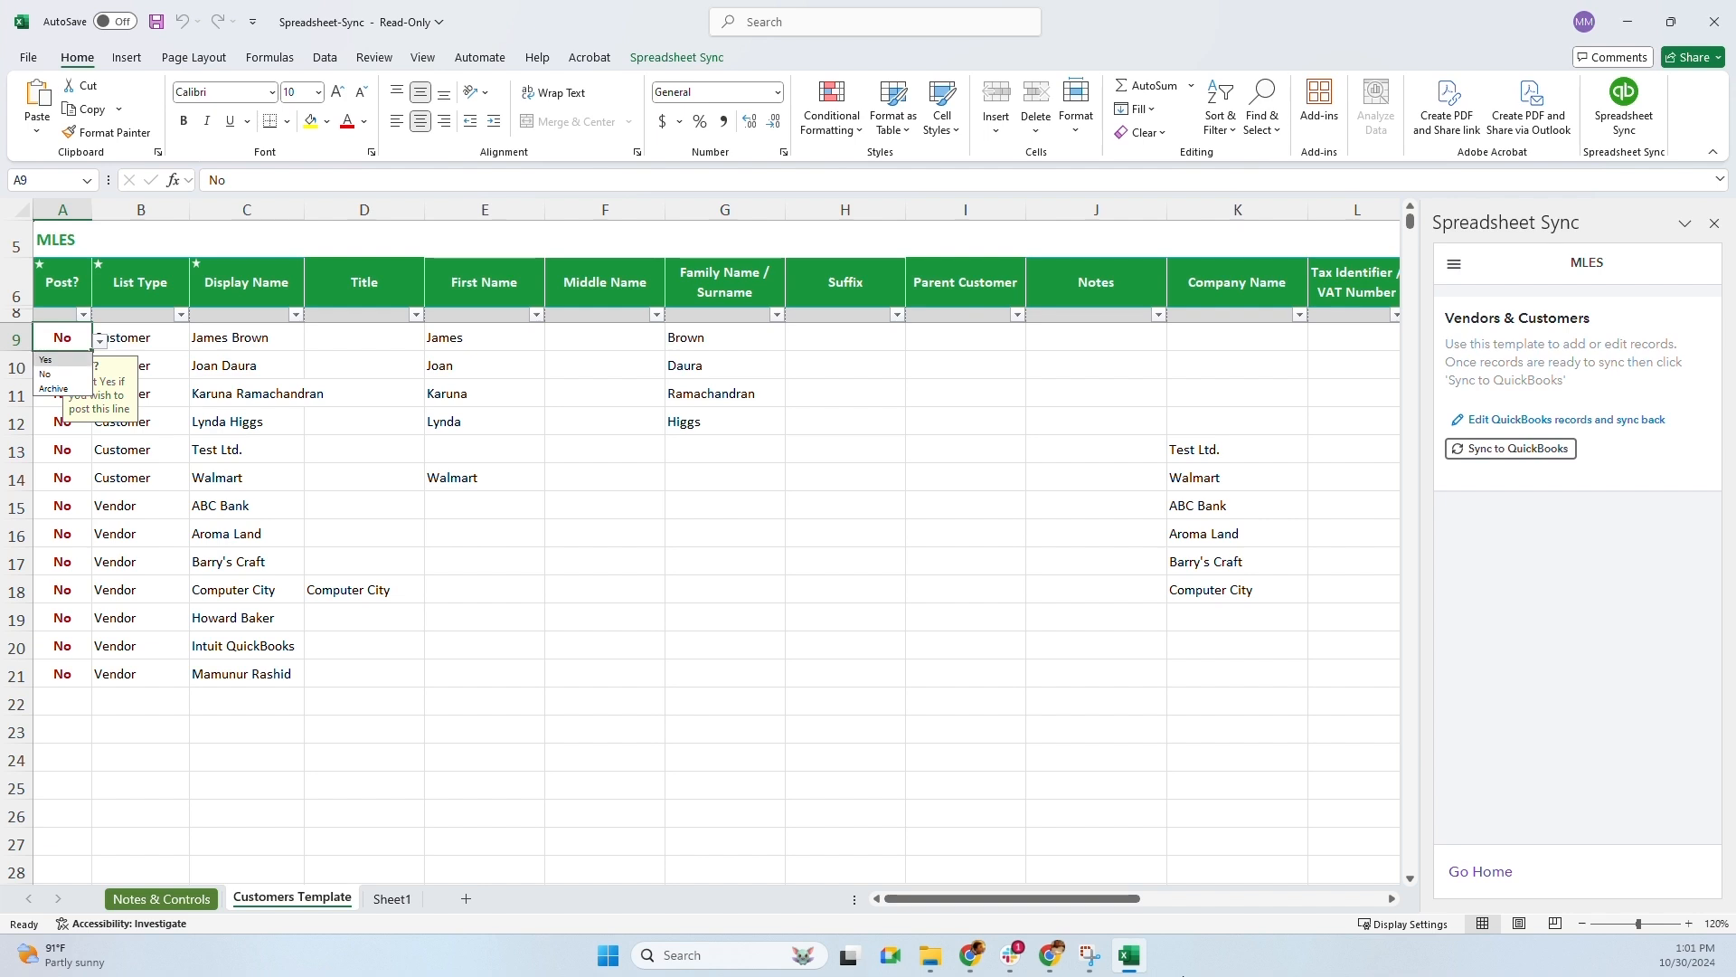
pyautogui.press('Down')
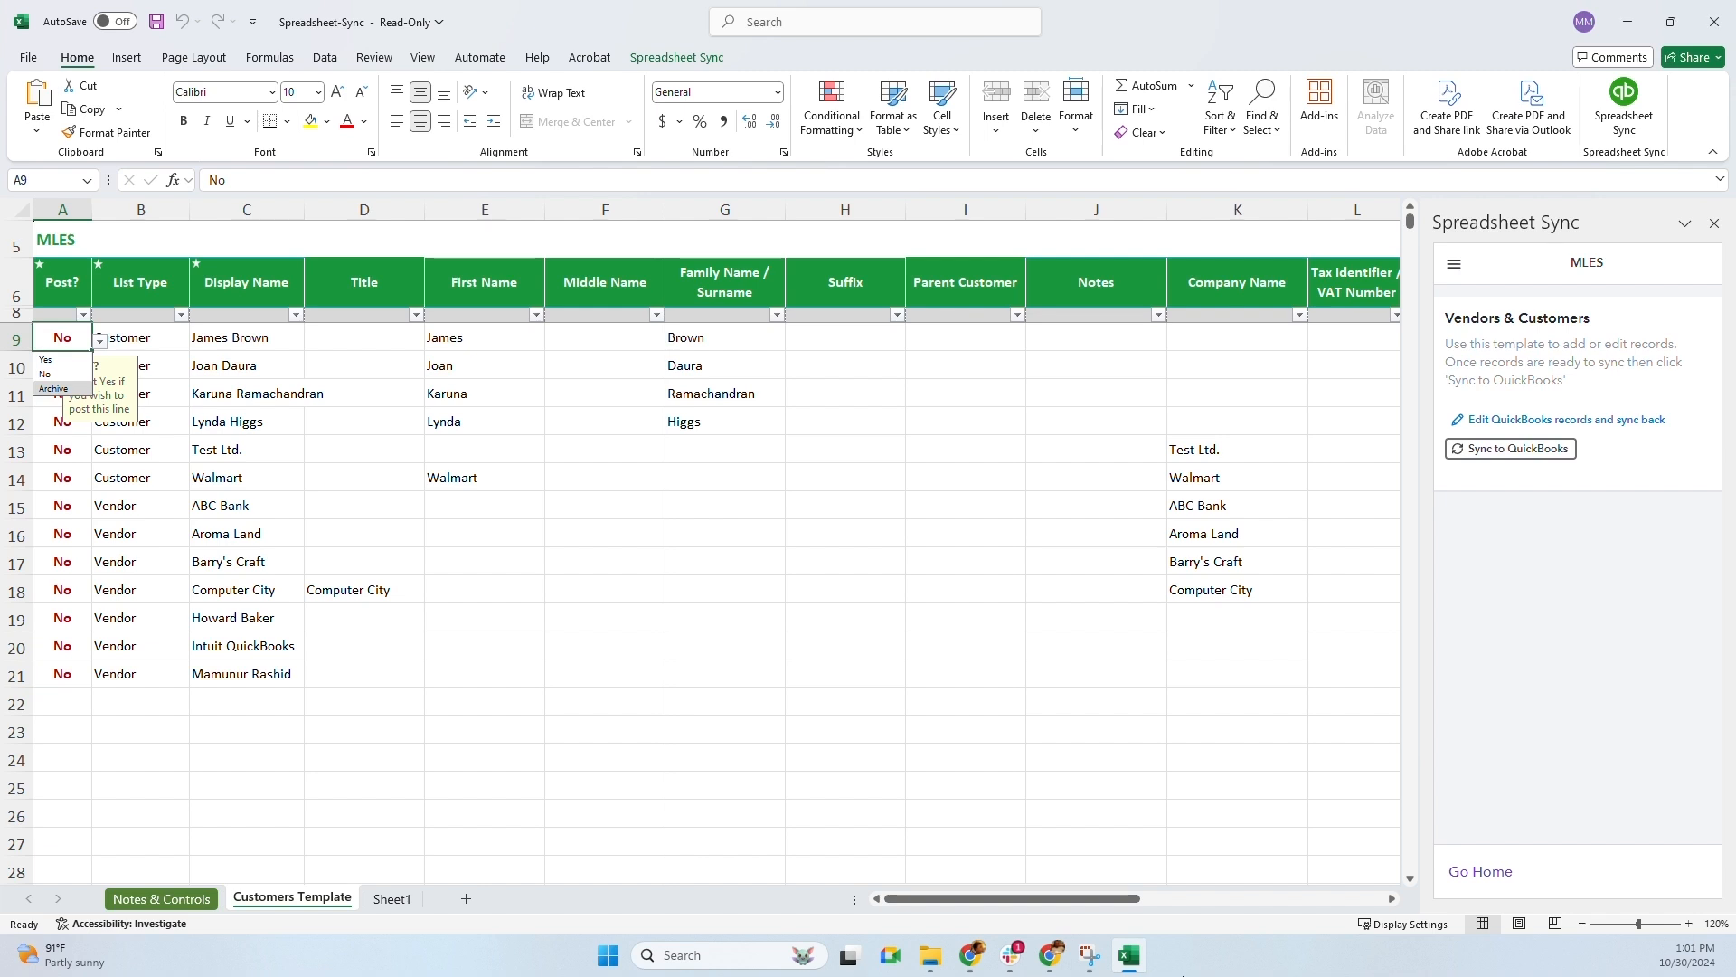
pyautogui.press('Up')
pyautogui.press('Up')
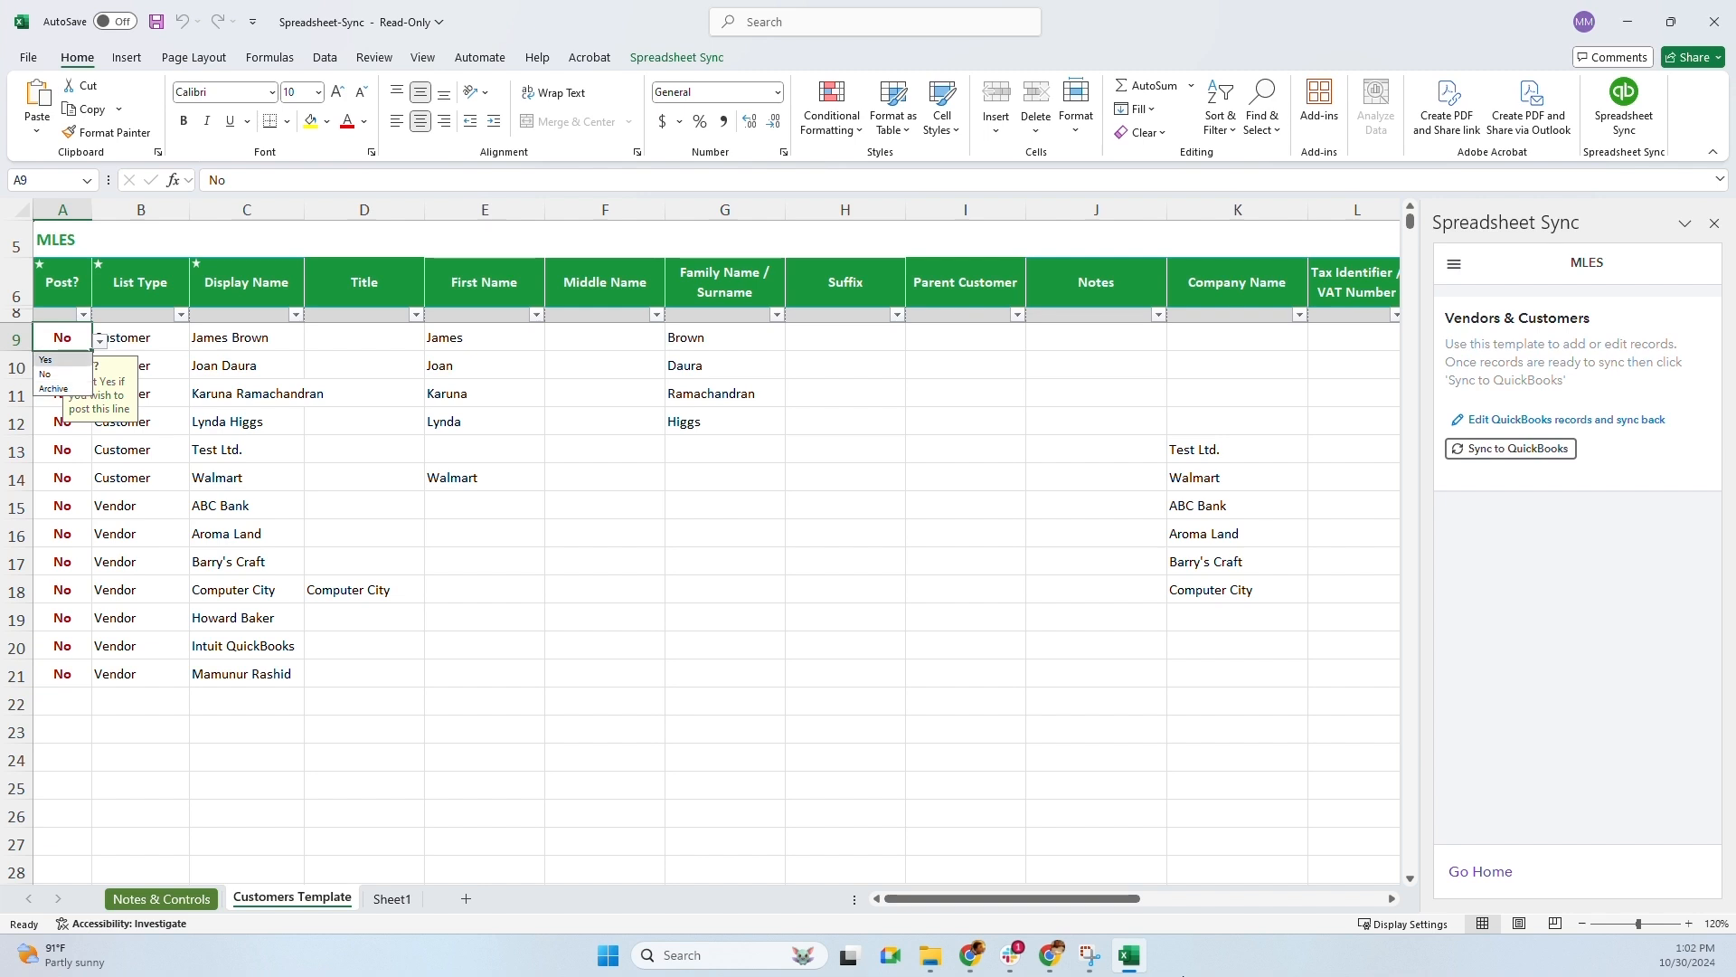
pyautogui.press('Return')
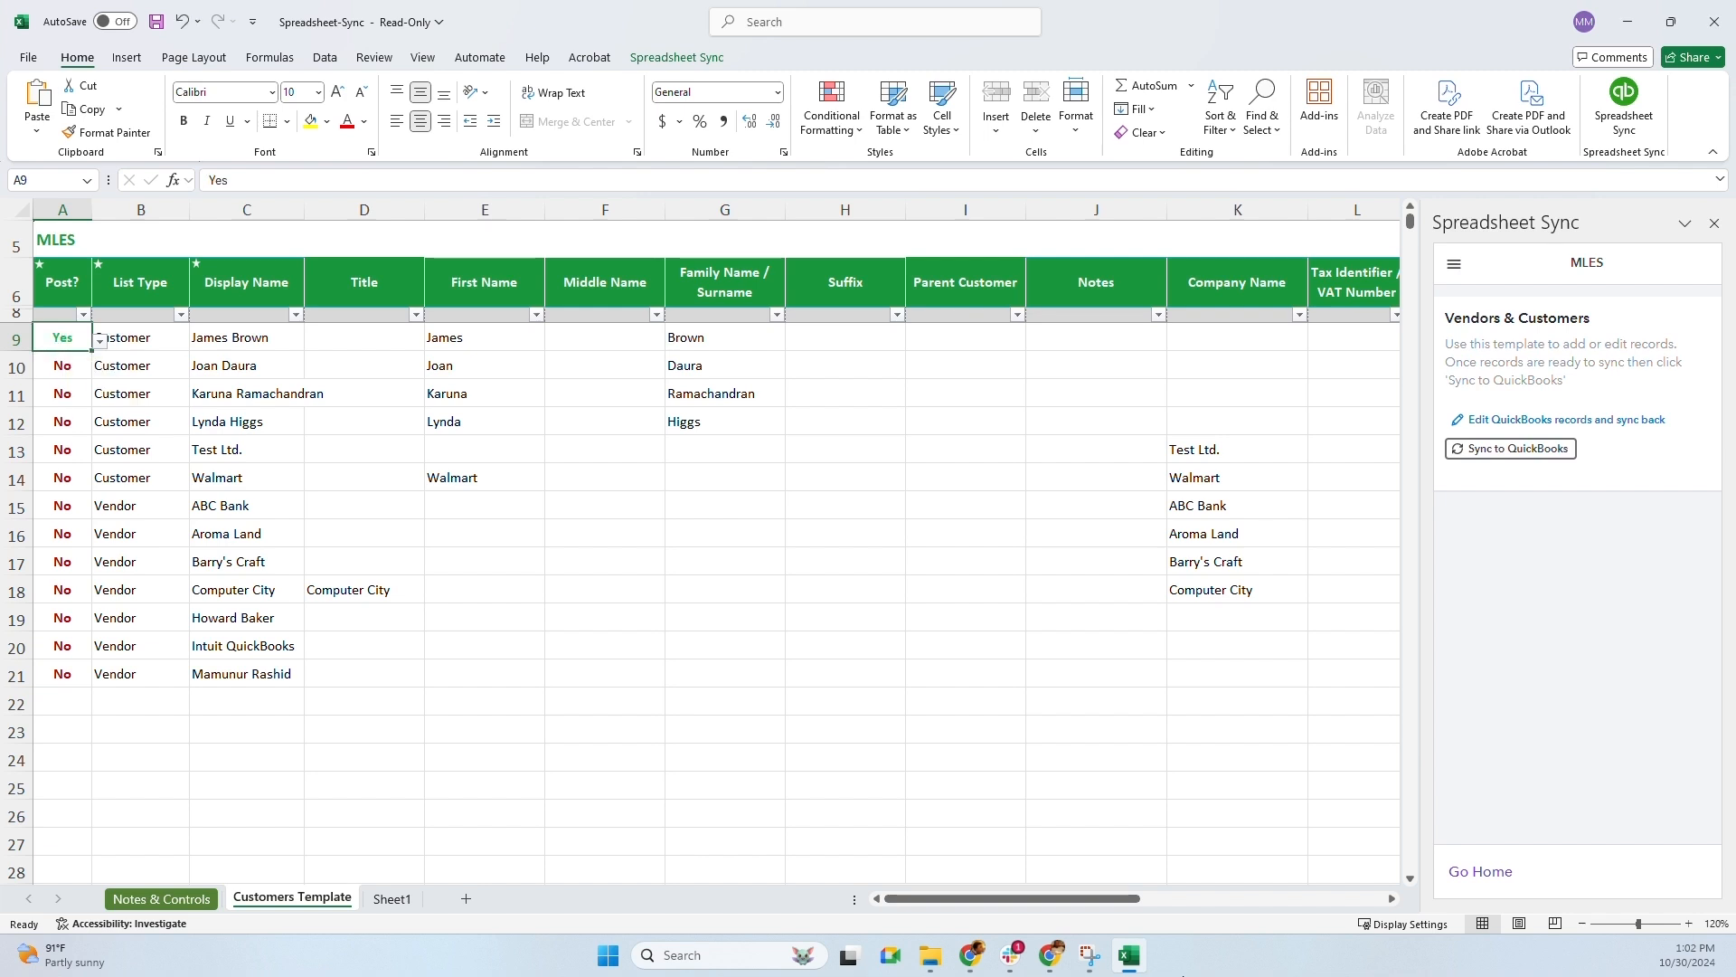
pyautogui.press('Right')
pyautogui.press('Right')
pyautogui.press('Right')
pyautogui.press('Right')
pyautogui.press('Right')
pyautogui.press('Right')
pyautogui.press('Left')
pyautogui.press('Left')
pyautogui.press('Left')
pyautogui.press('Left')
pyautogui.press('Left')
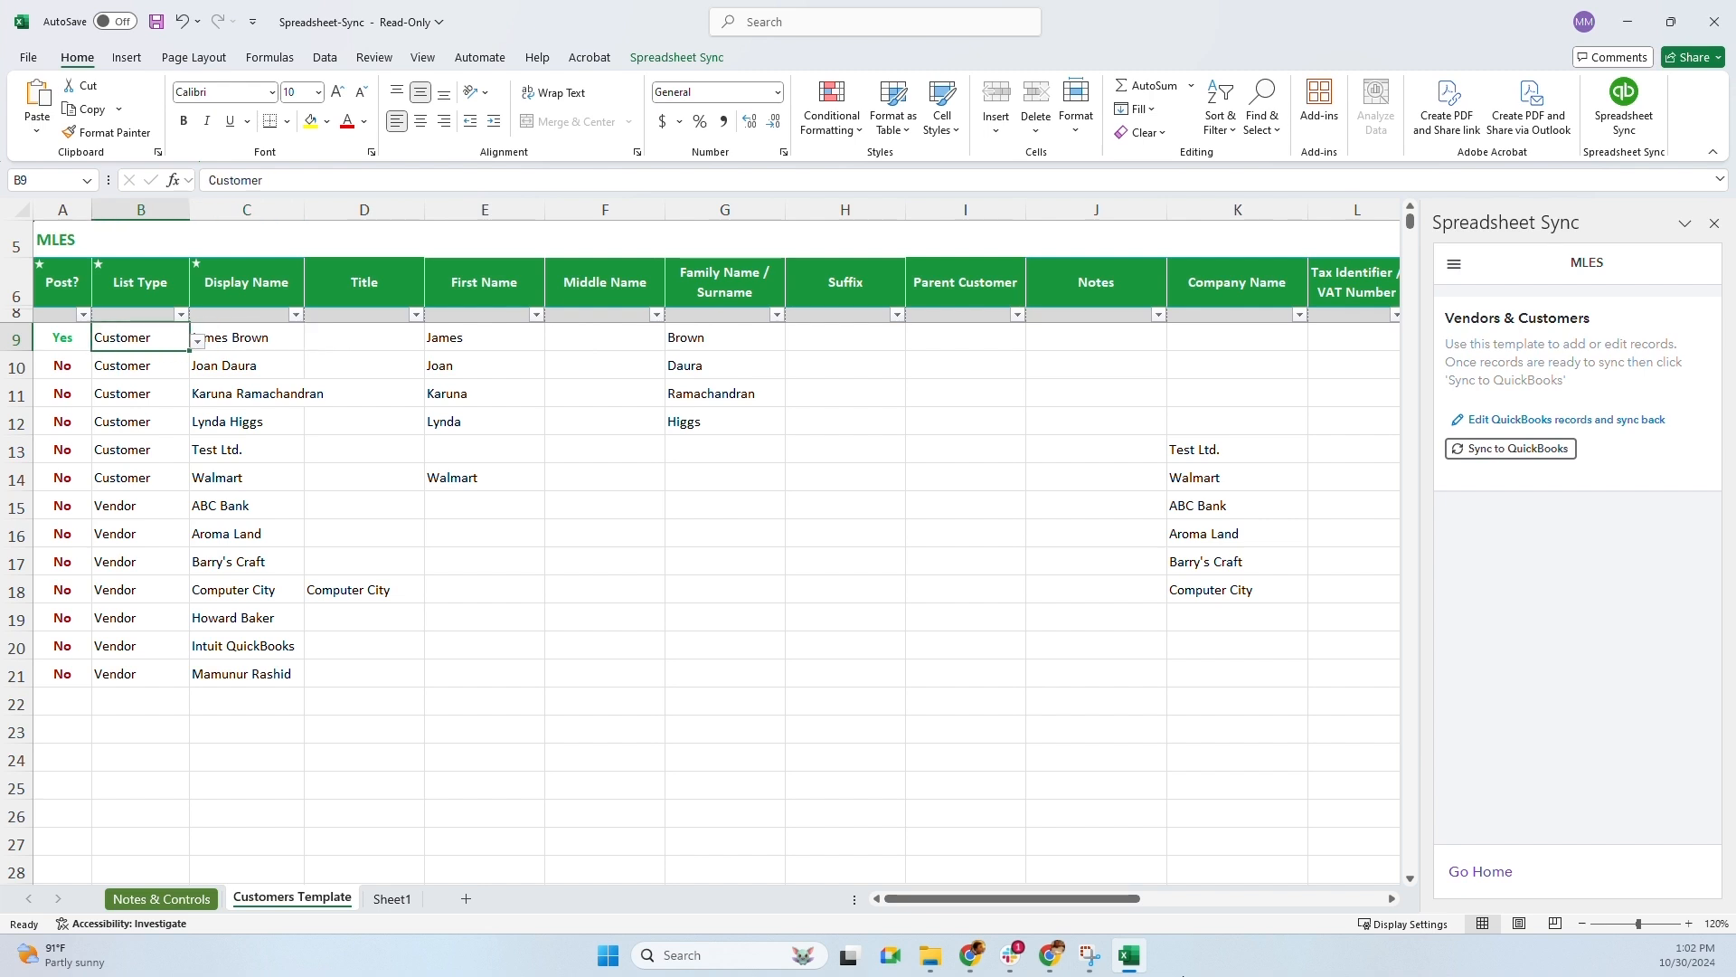
pyautogui.press('Right')
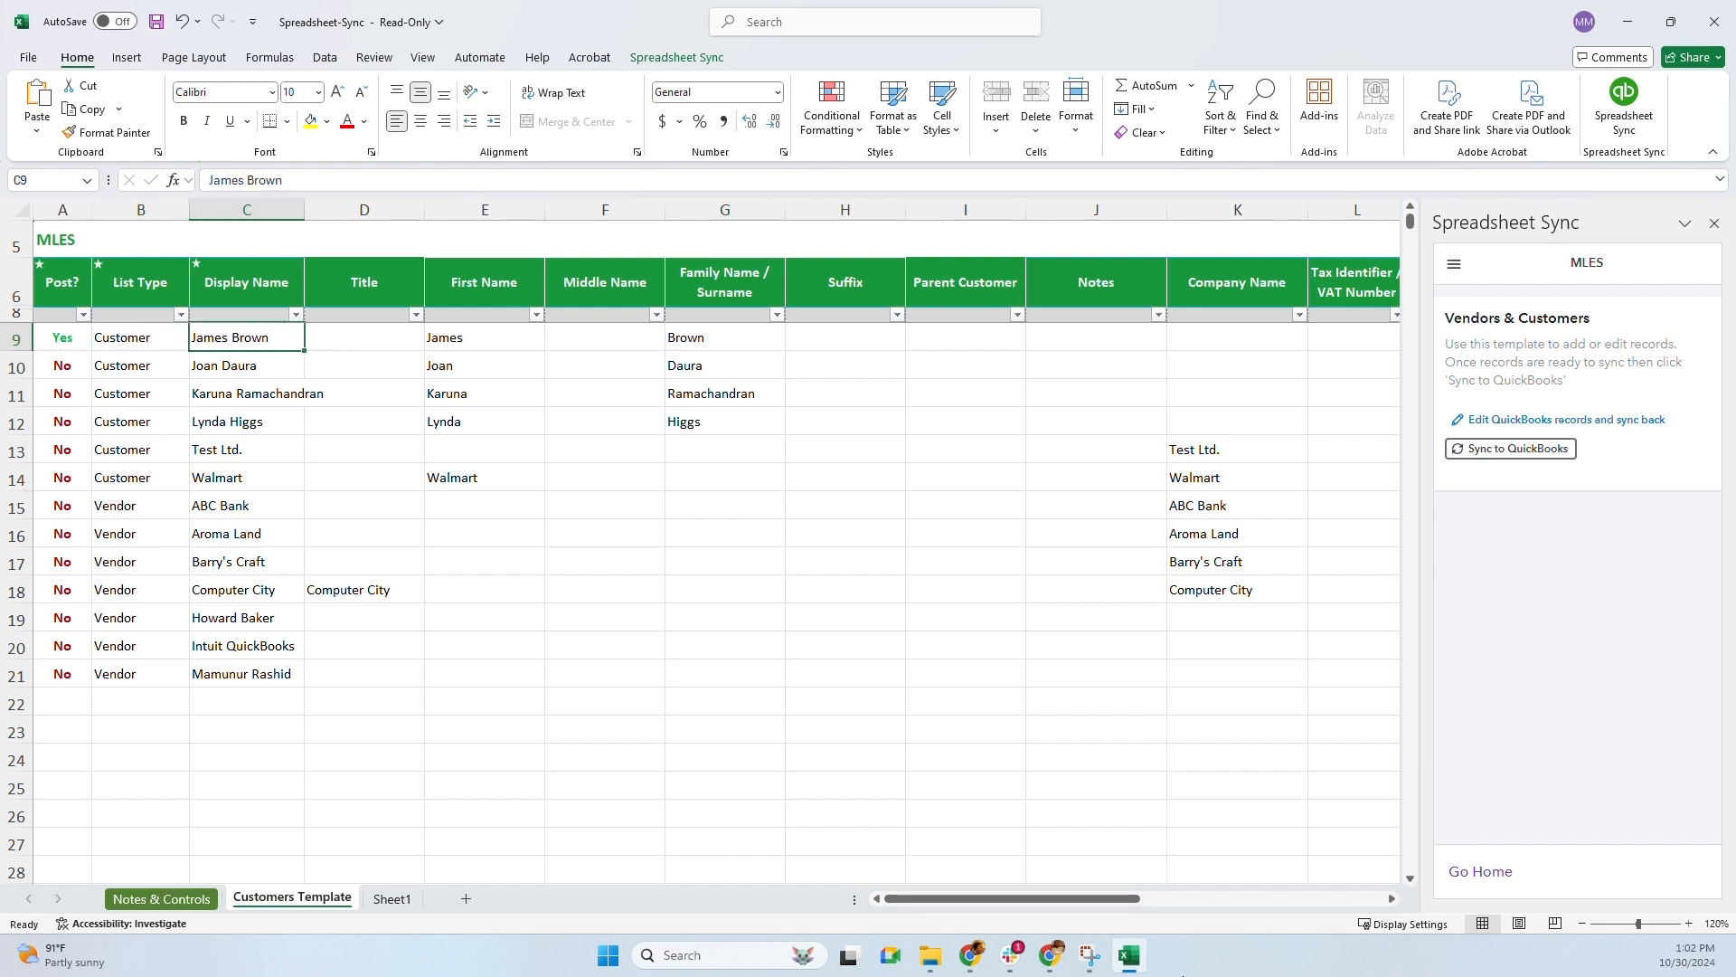
pyautogui.press('F2')
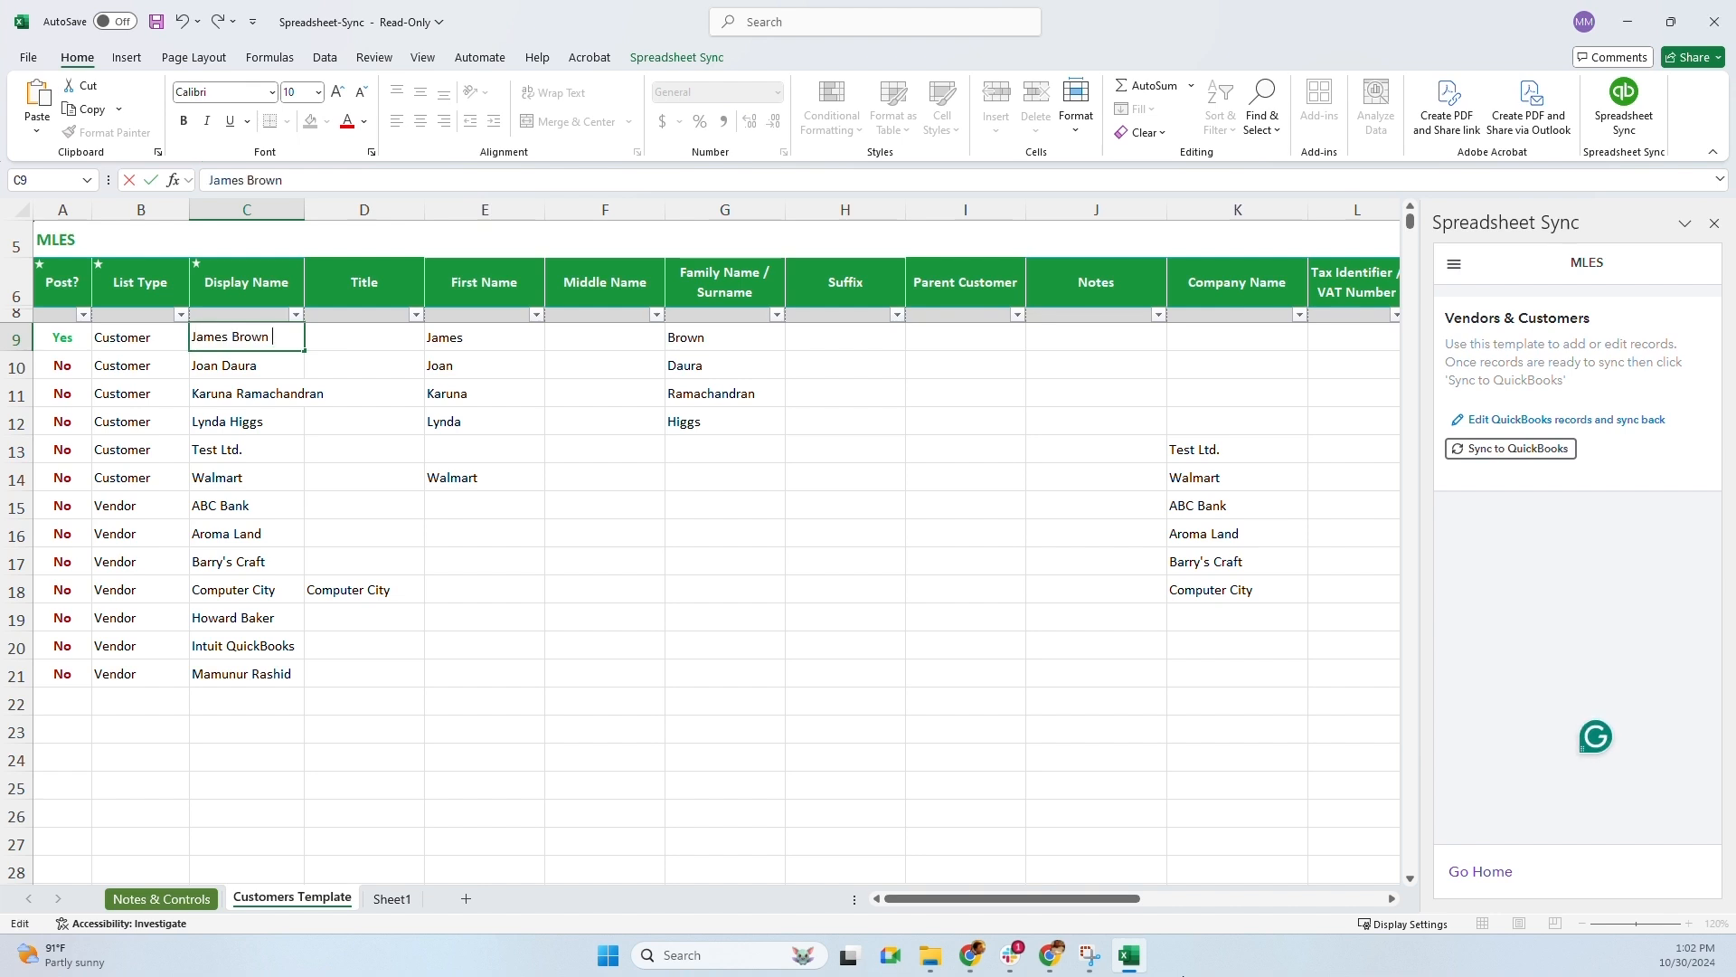
pyautogui.press('BackSpace')
pyautogui.press('BackSpace')
pyautogui.press('BackSpace')
pyautogui.press('BackSpace')
pyautogui.press('BackSpace')
pyautogui.press('BackSpace')
pyautogui.press('BackSpace')
pyautogui.press('BackSpace')
pyautogui.press('BackSpace')
pyautogui.press('BackSpace')
pyautogui.press('BackSpace')
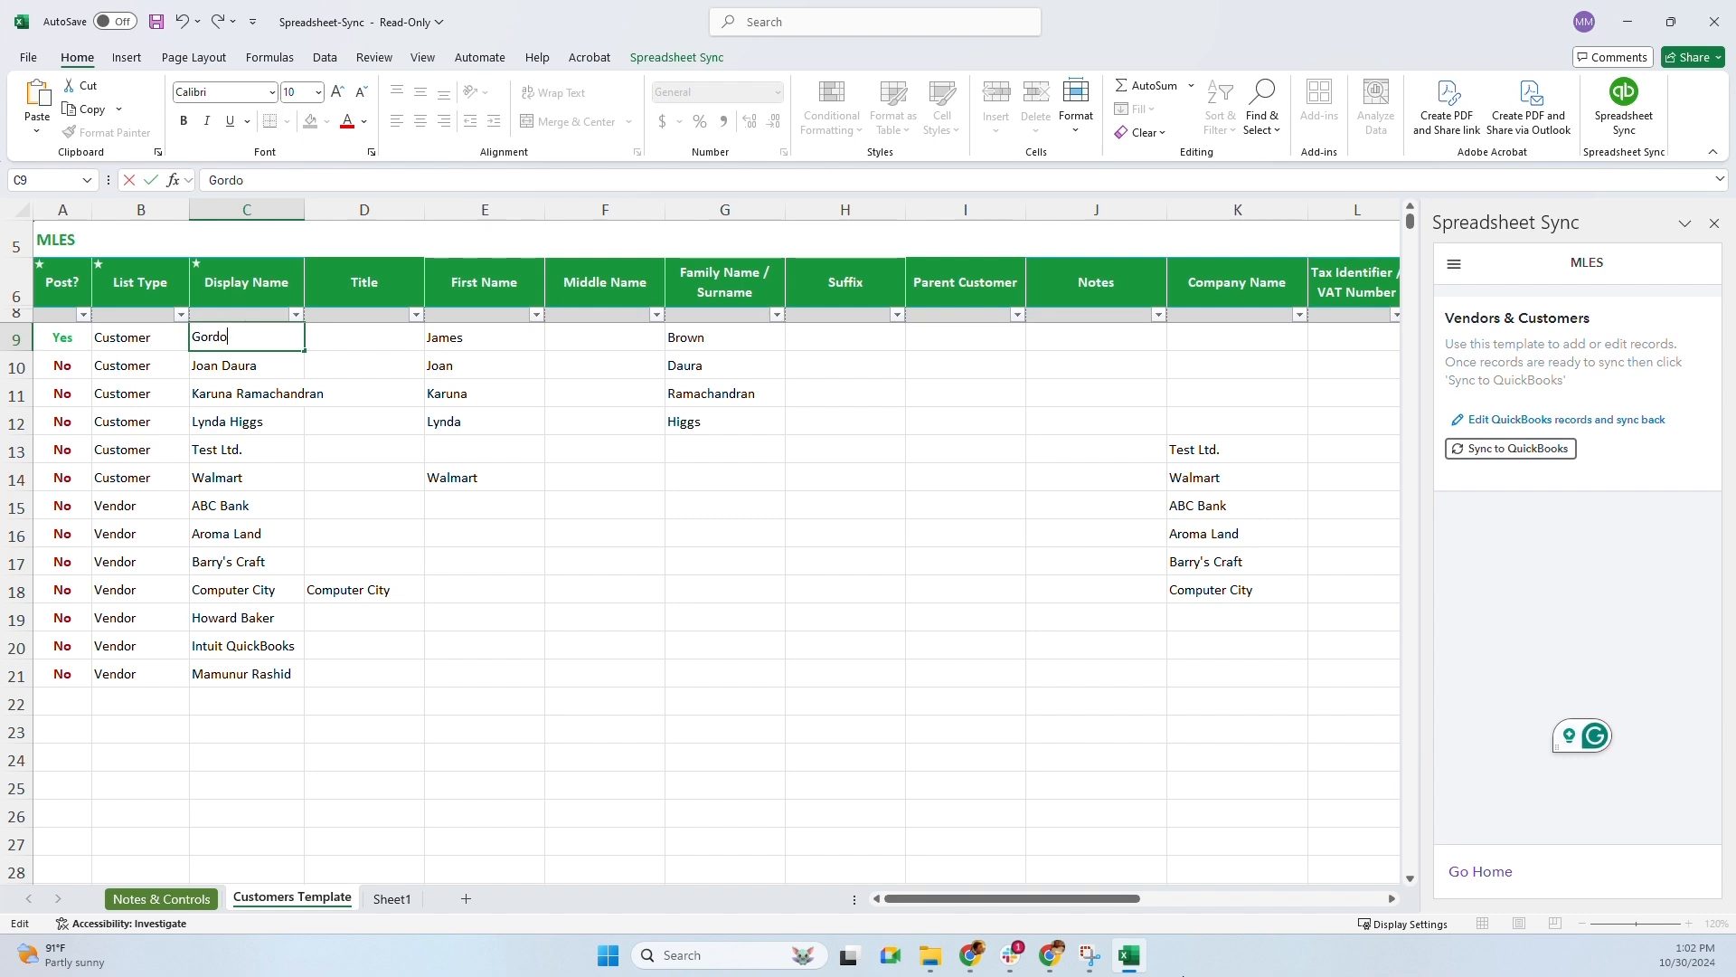
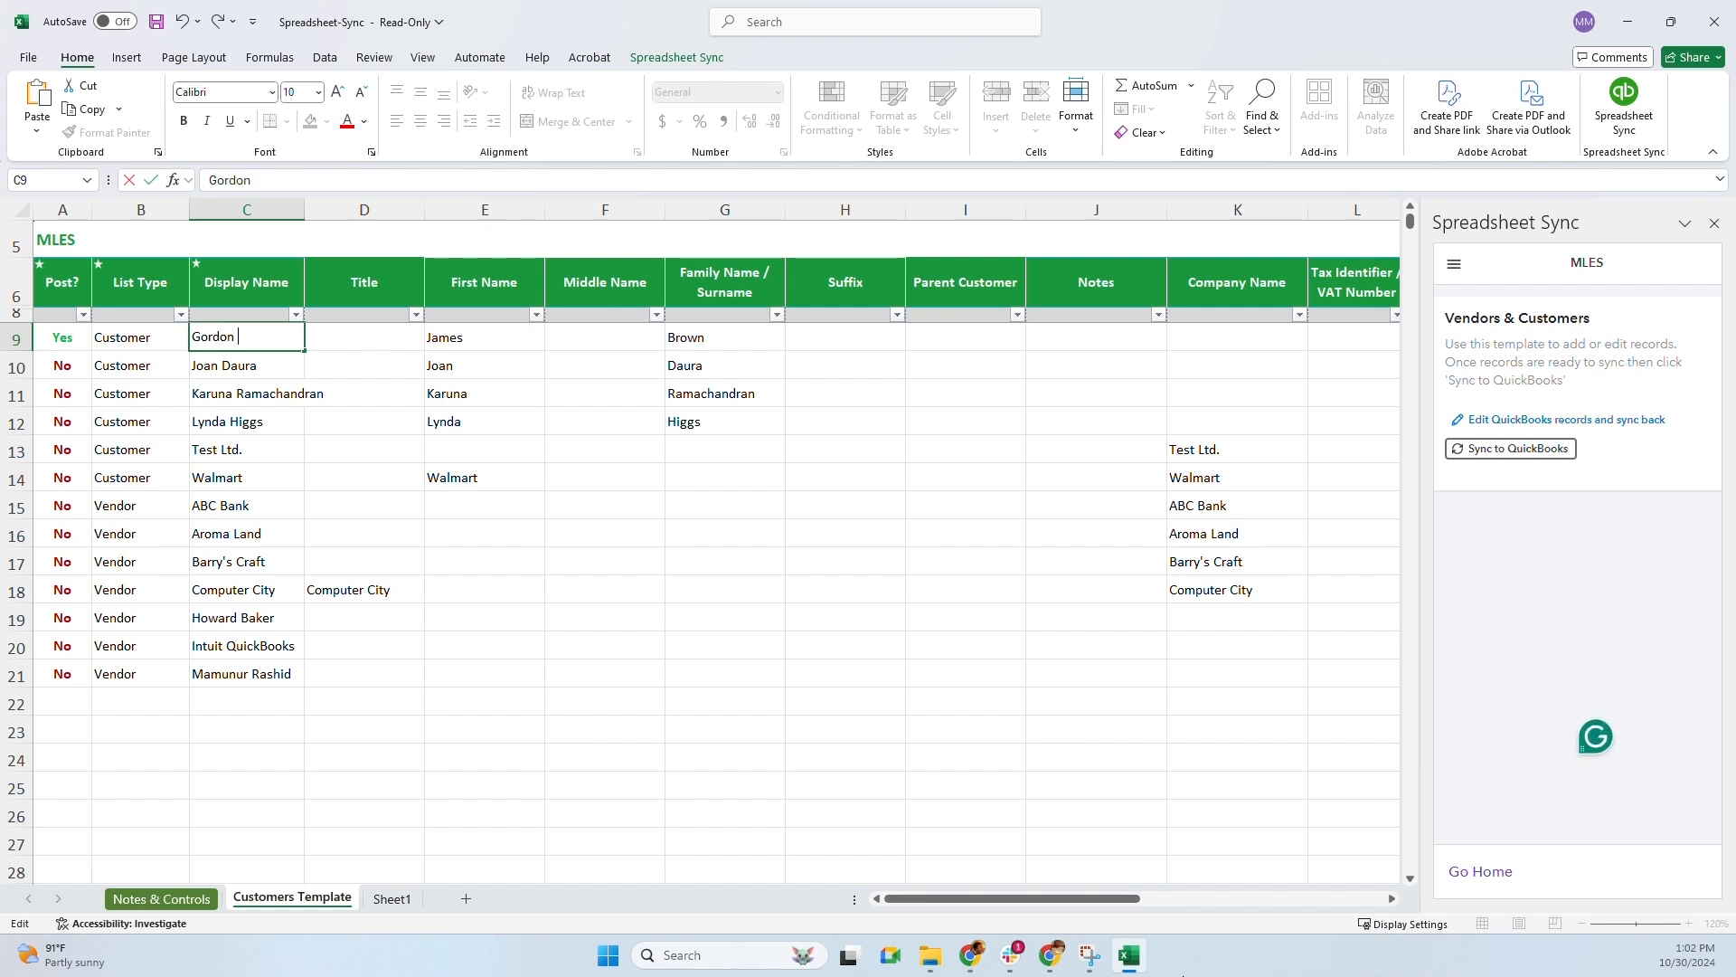
pyautogui.press('Tab')
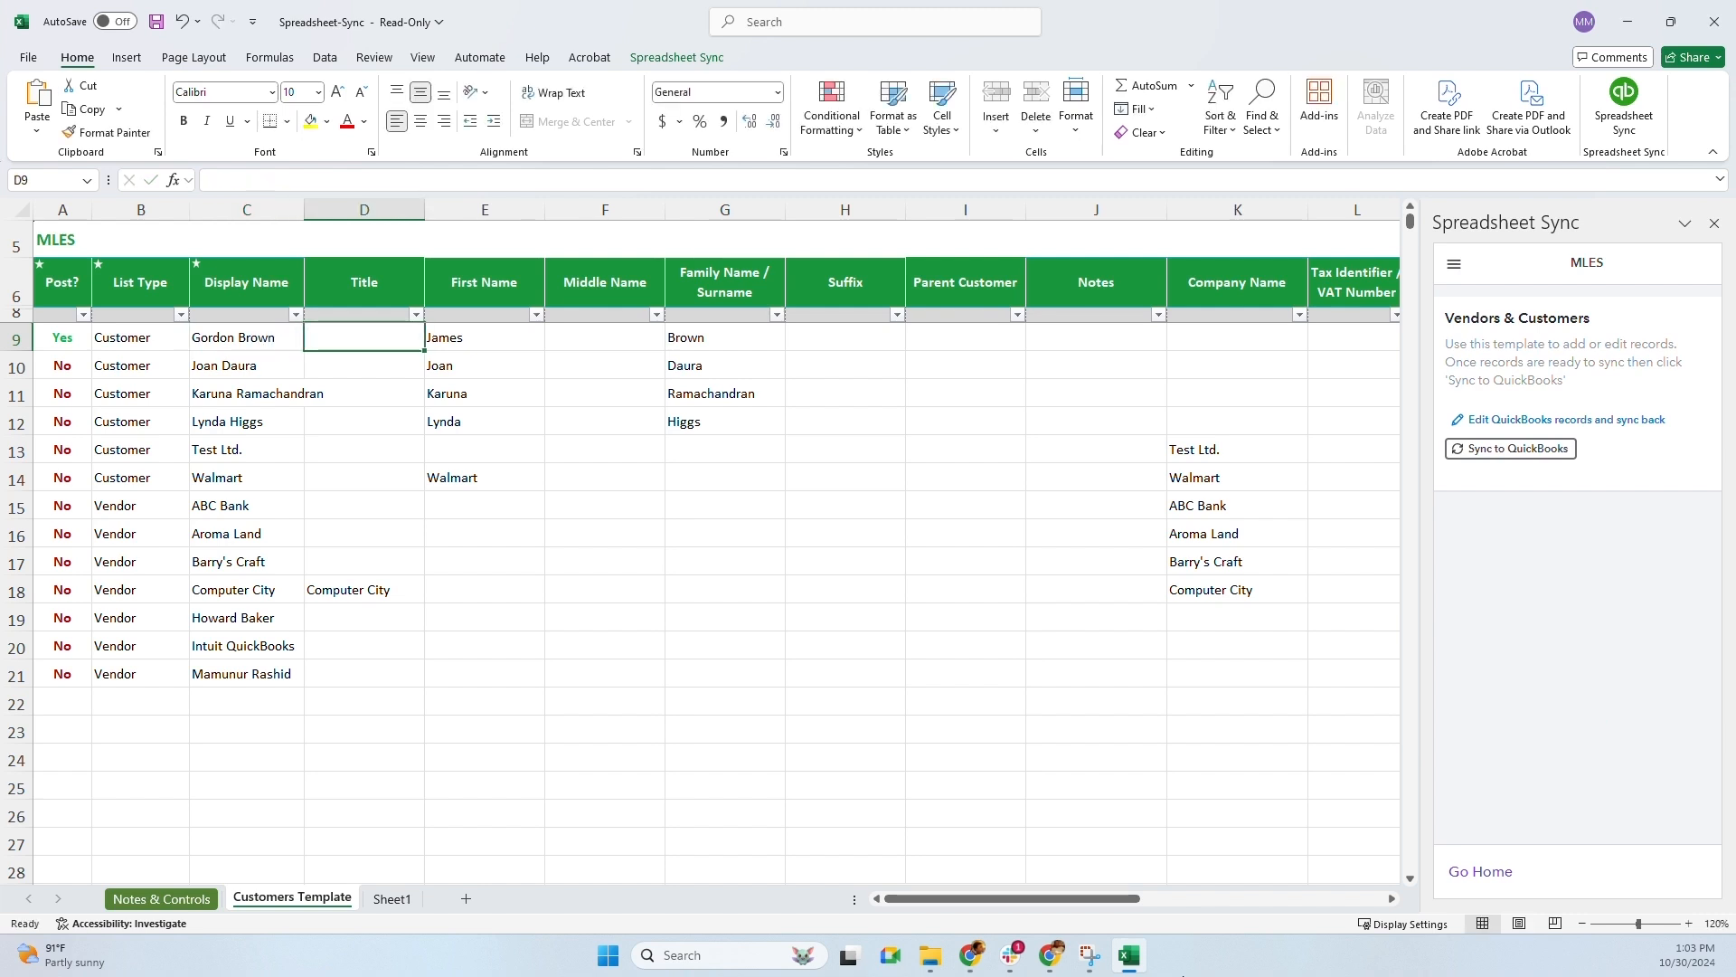
pyautogui.press('Tab')
pyautogui.write('Gordon')
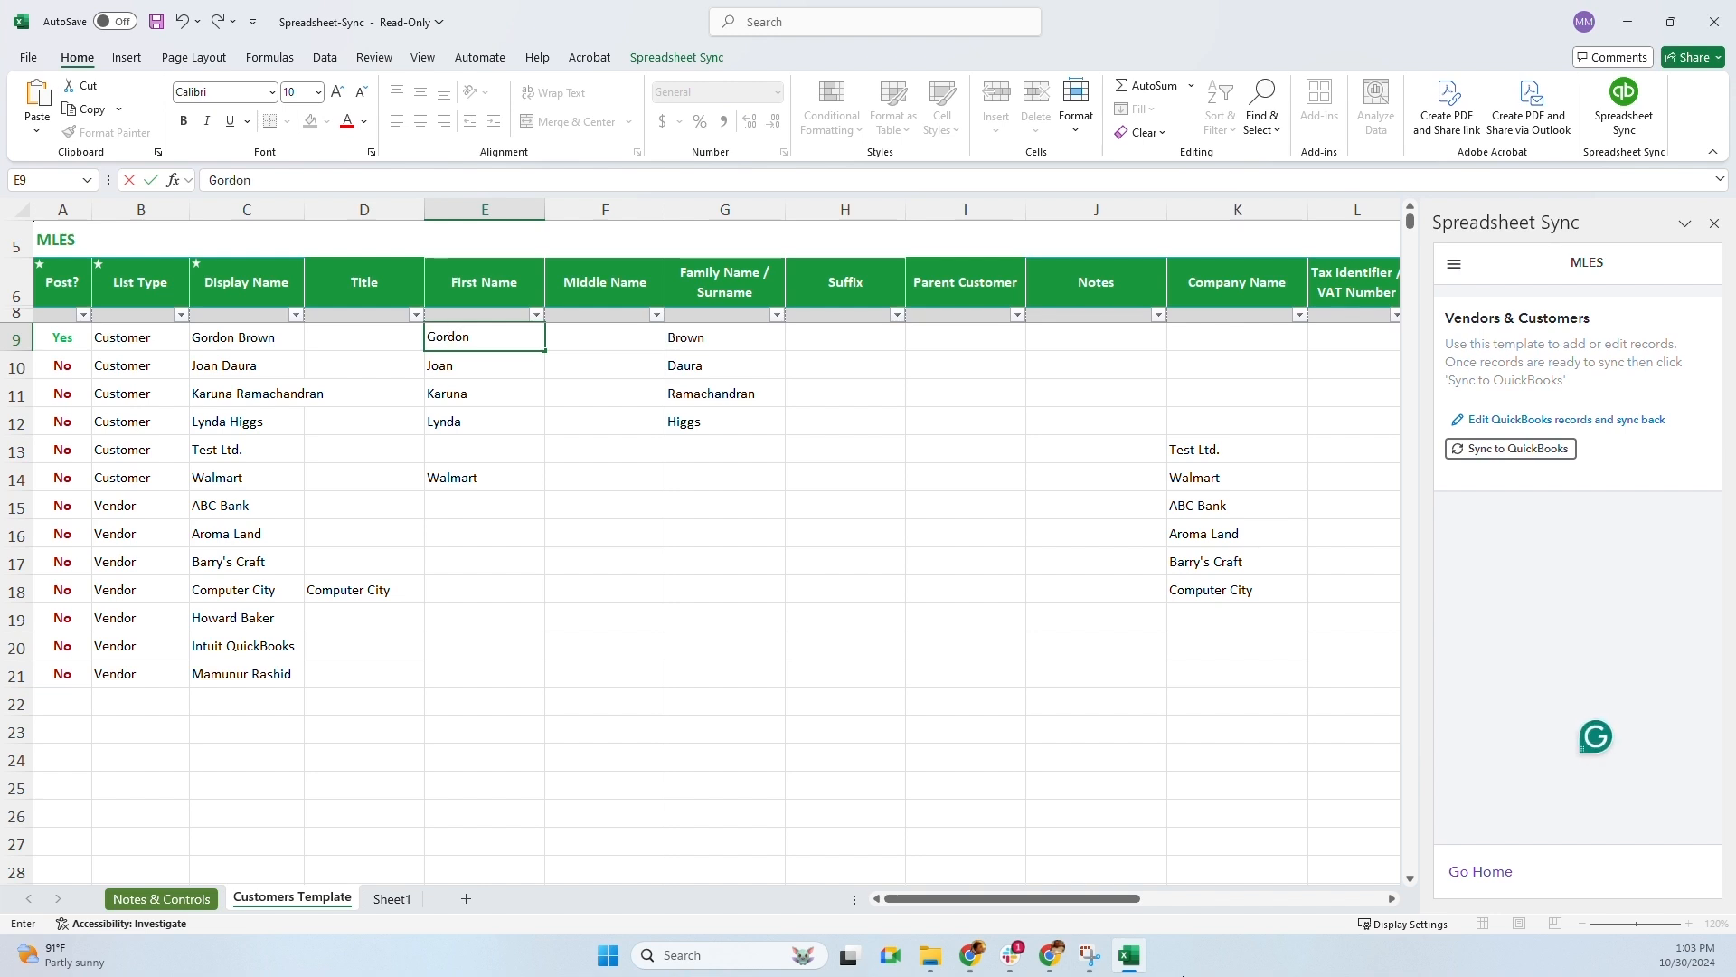
pyautogui.press('Tab')
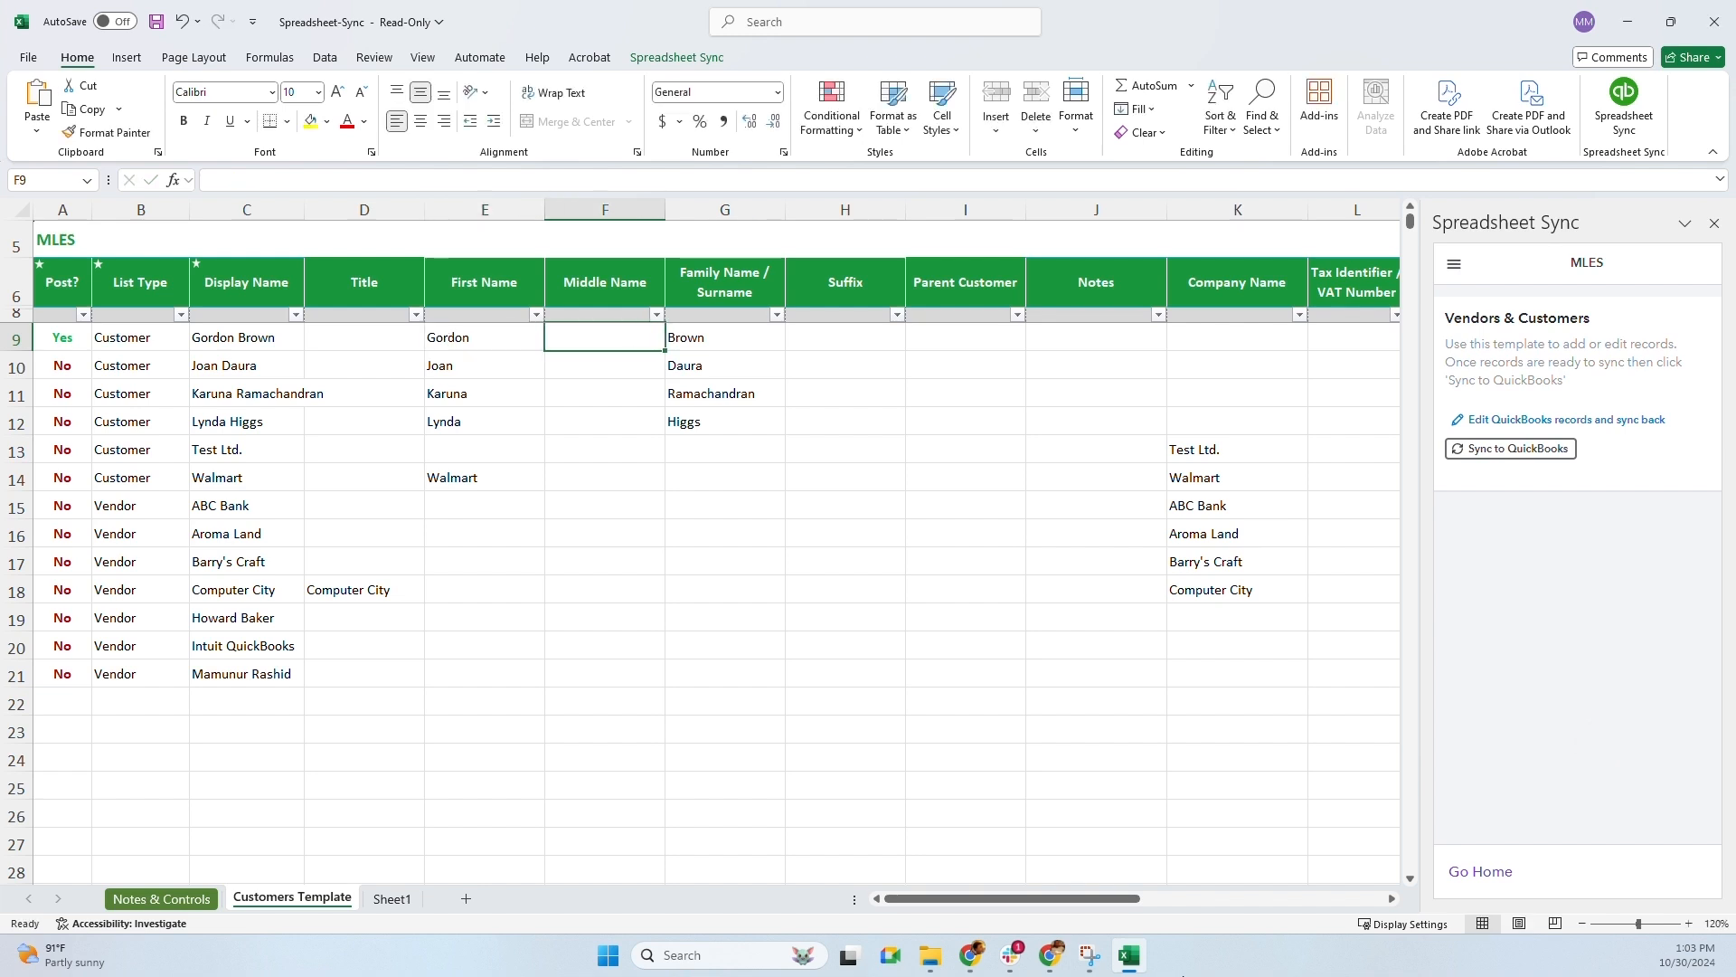
pyautogui.press('Tab')
pyautogui.press('Tab')
pyautogui.press('Tab')
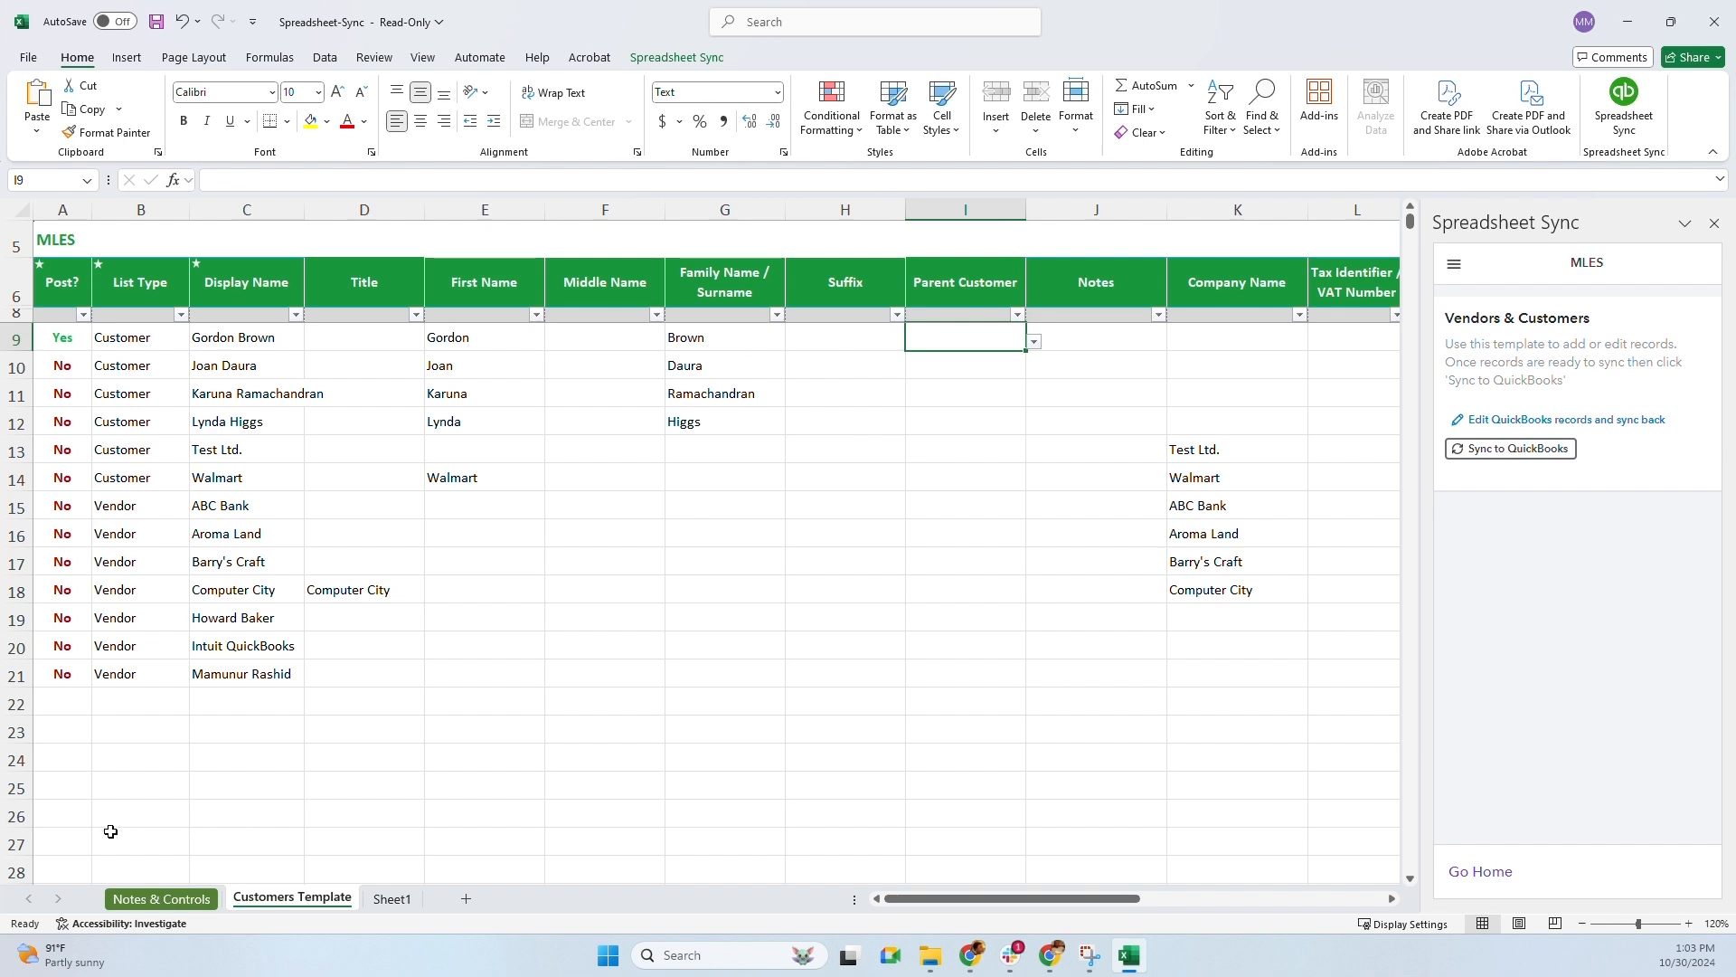
# Check the Post? values of the following rows, leaving row 10 unposted
pyautogui.click(63, 365)
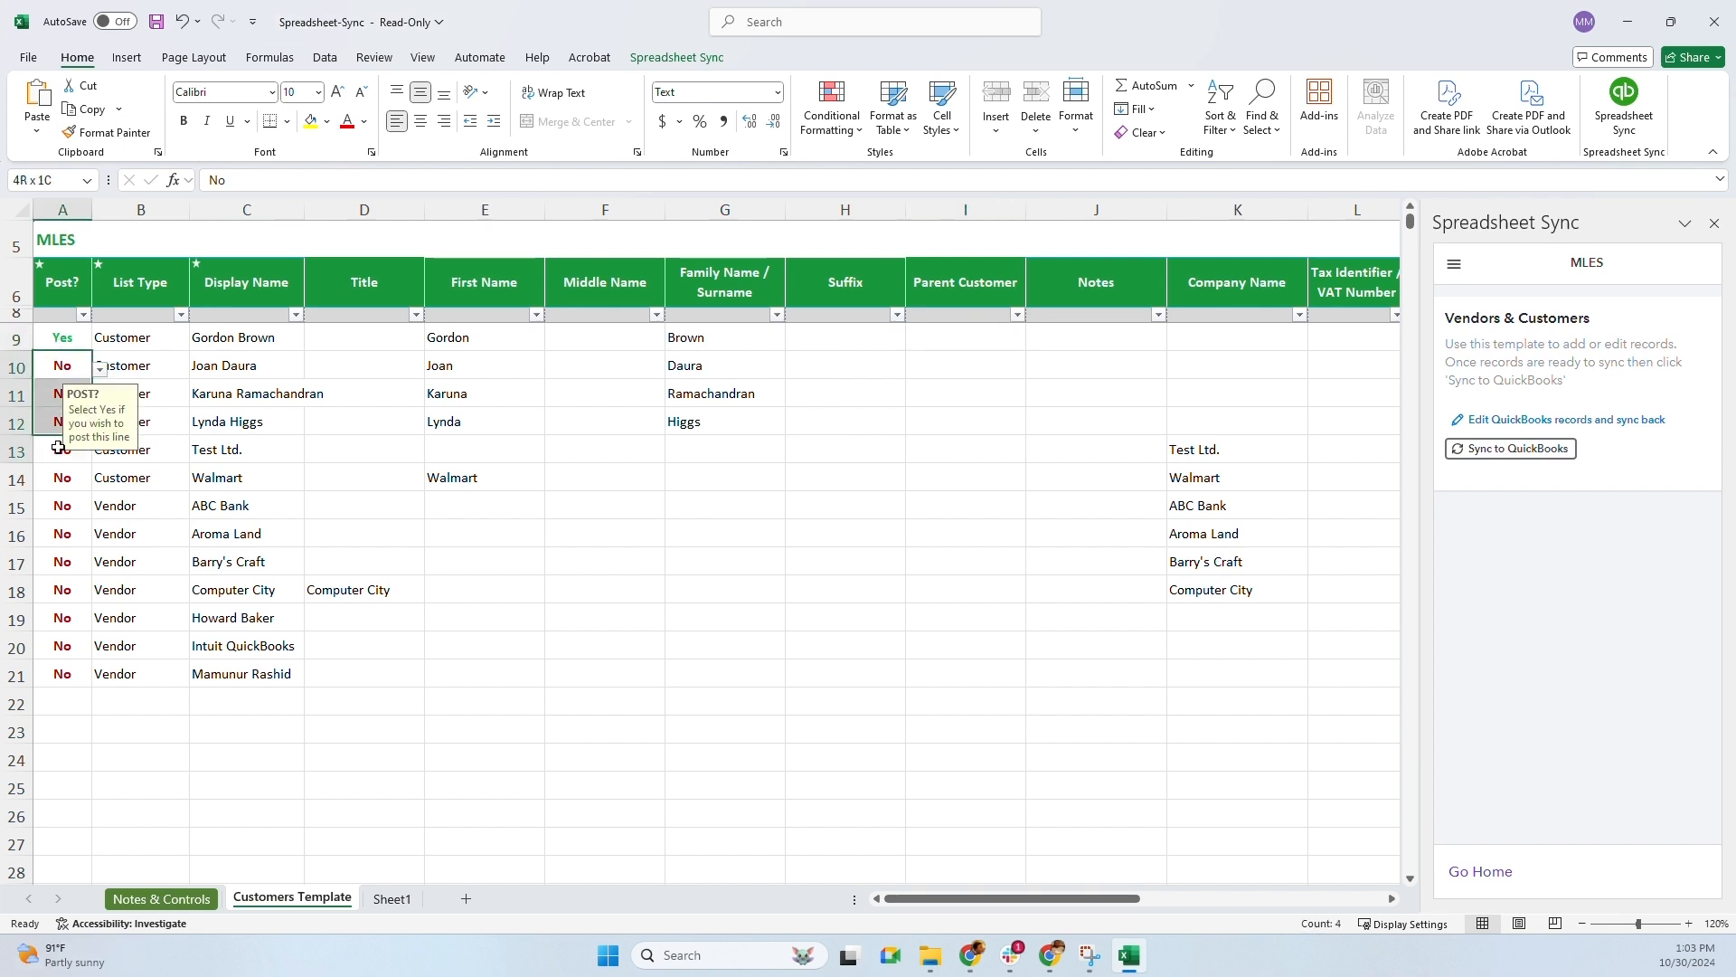
pyautogui.hotkey('shift', 'Down')
pyautogui.hotkey('shift', 'Down')
pyautogui.hotkey('shift', 'Down')
pyautogui.hotkey('shift', 'Down')
pyautogui.hotkey('shift', 'Down')
pyautogui.hotkey('shift', 'Down')
pyautogui.hotkey('shift', 'Down')
pyautogui.hotkey('shift', 'Down')
pyautogui.click(71, 362)
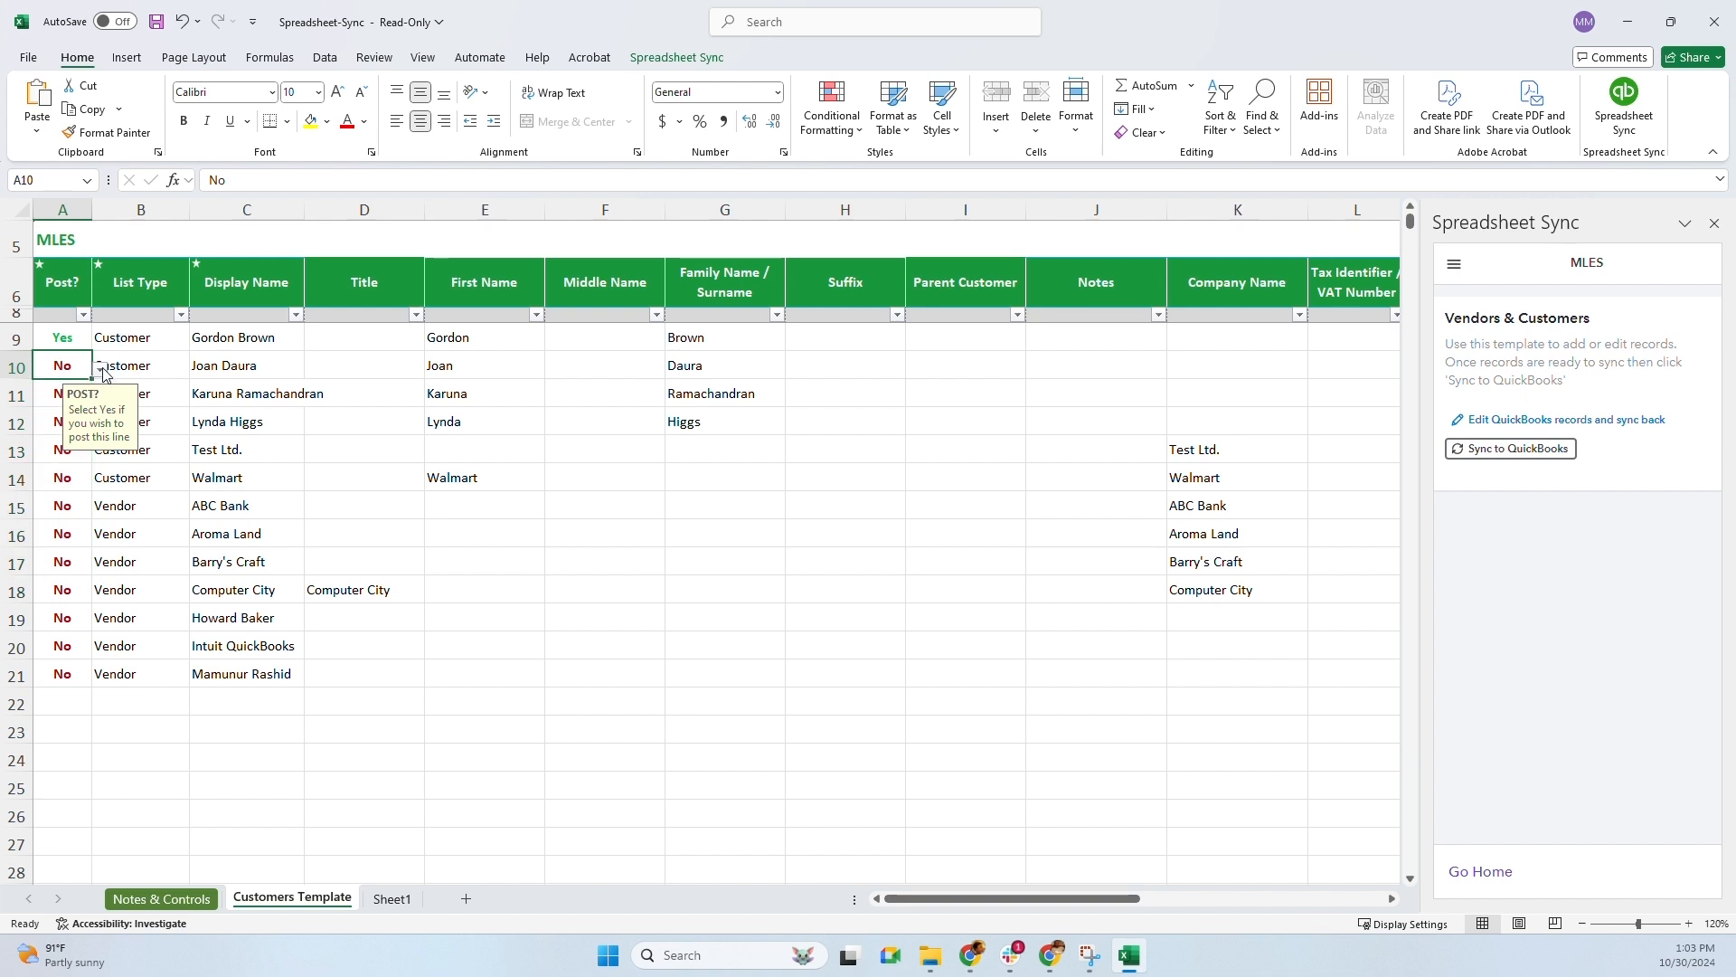
pyautogui.click(101, 369)
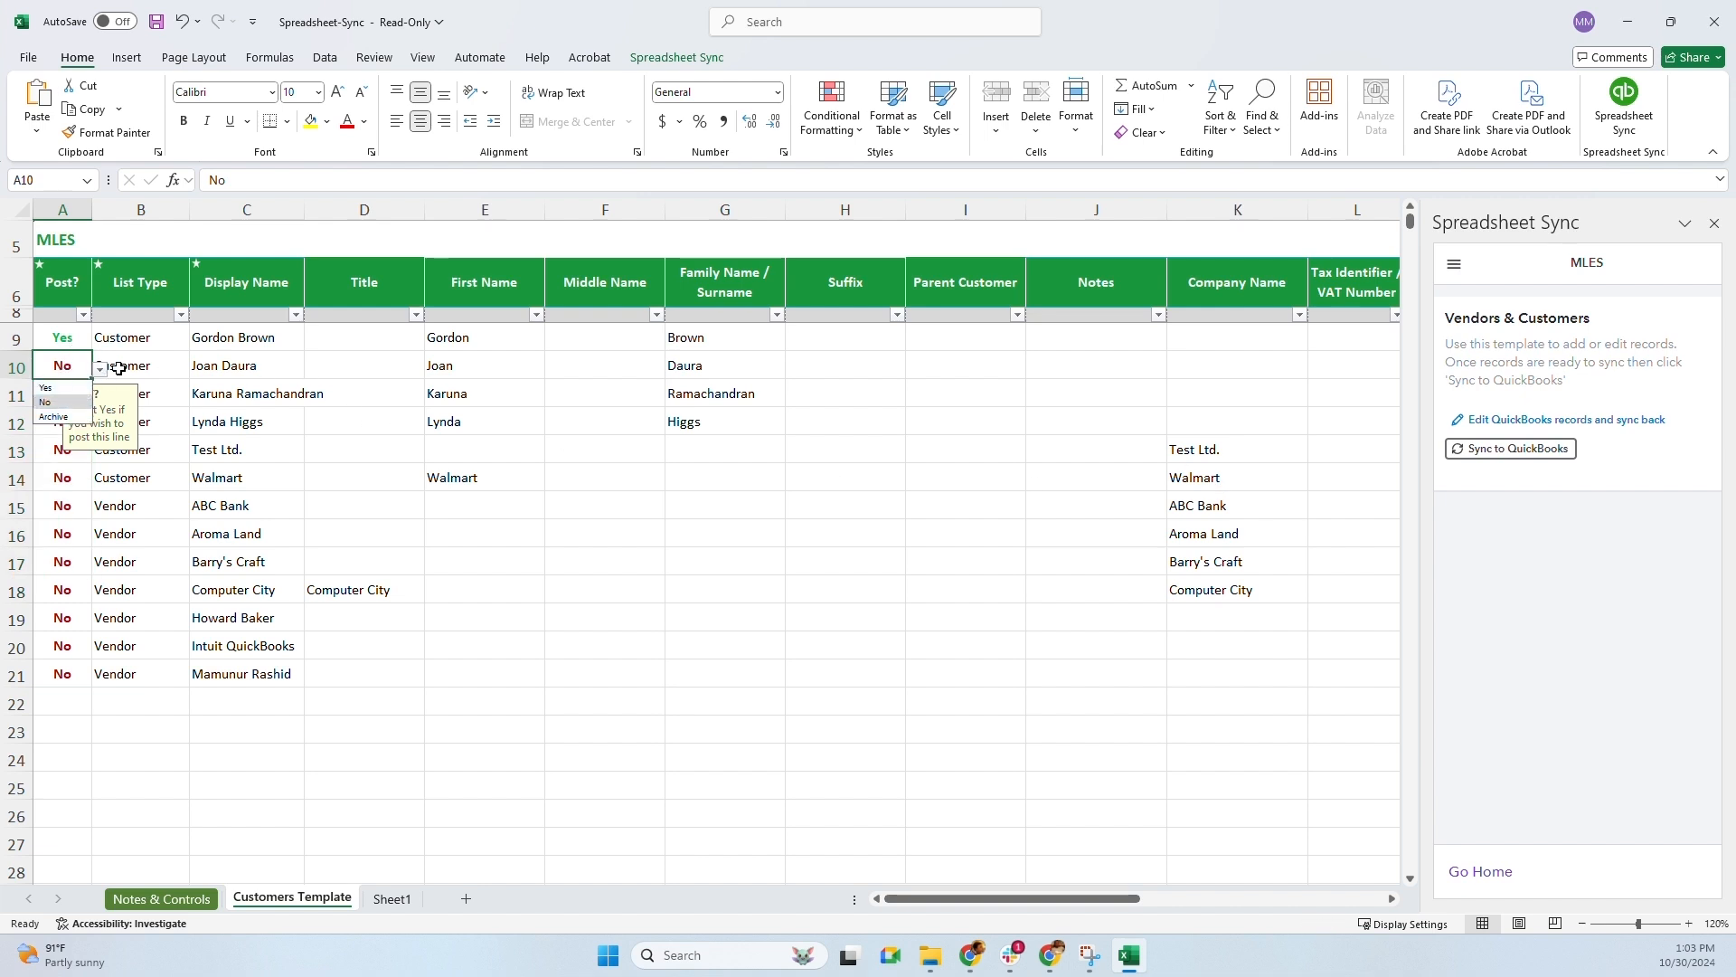
pyautogui.click(159, 360)
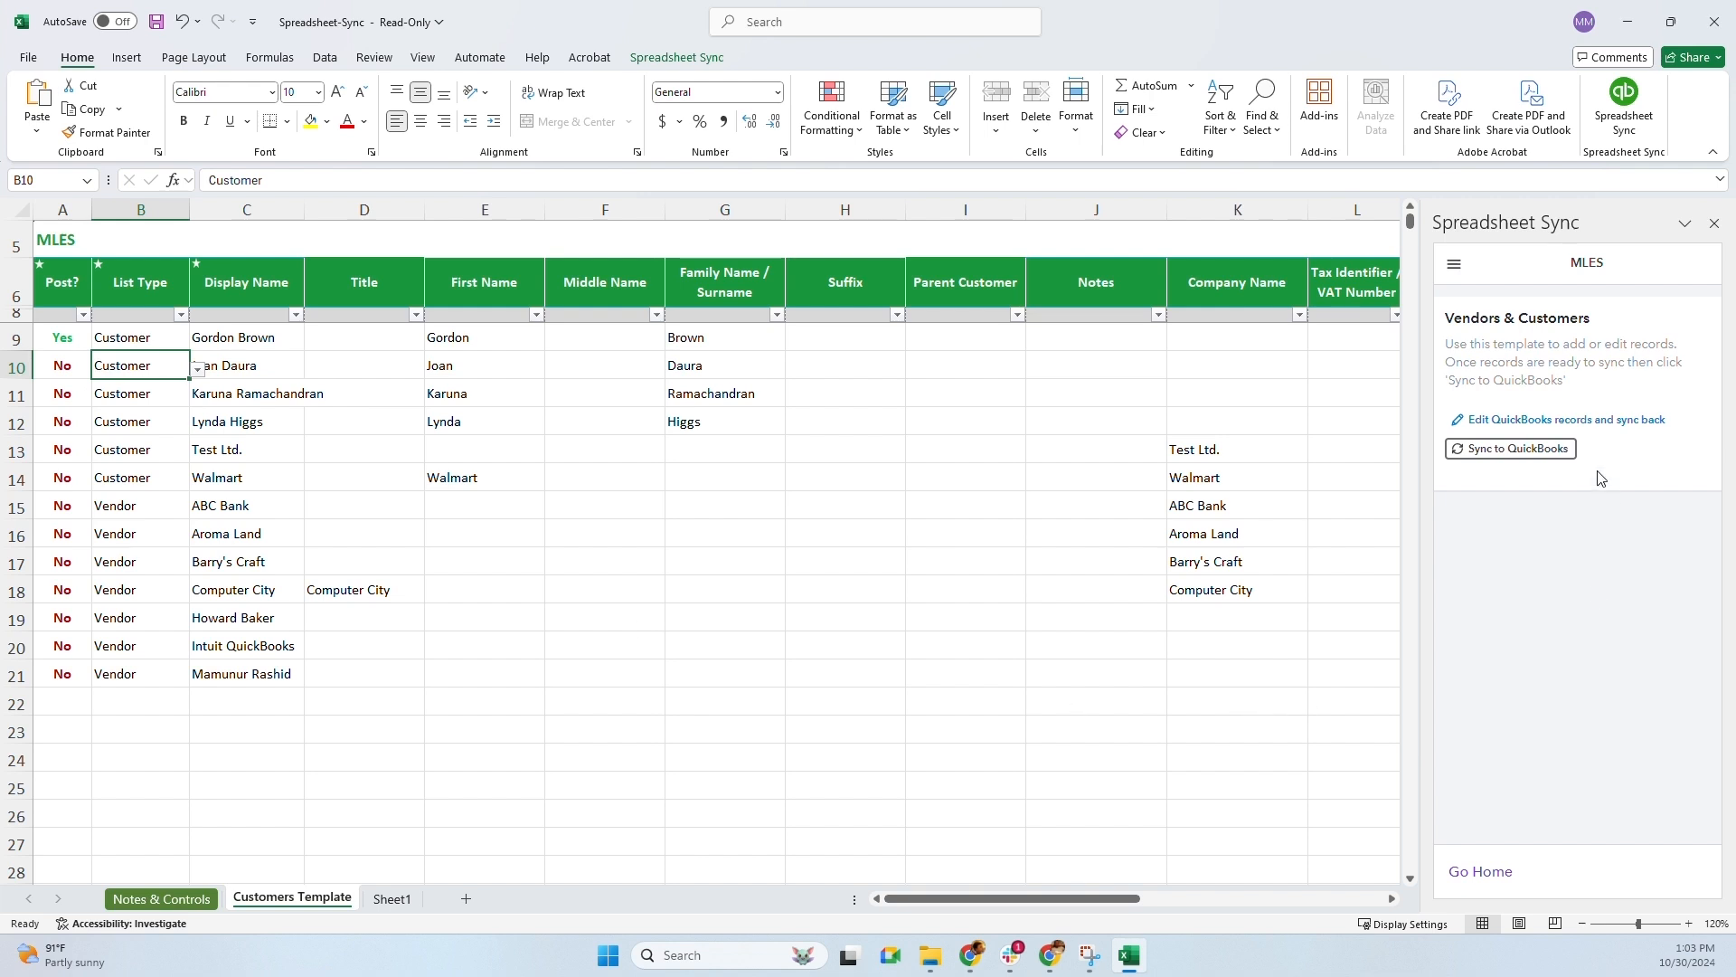
# Sync the renamed customer to QuickBooks and minimize Excel to reveal the Vendors list
pyautogui.click(1501, 449)
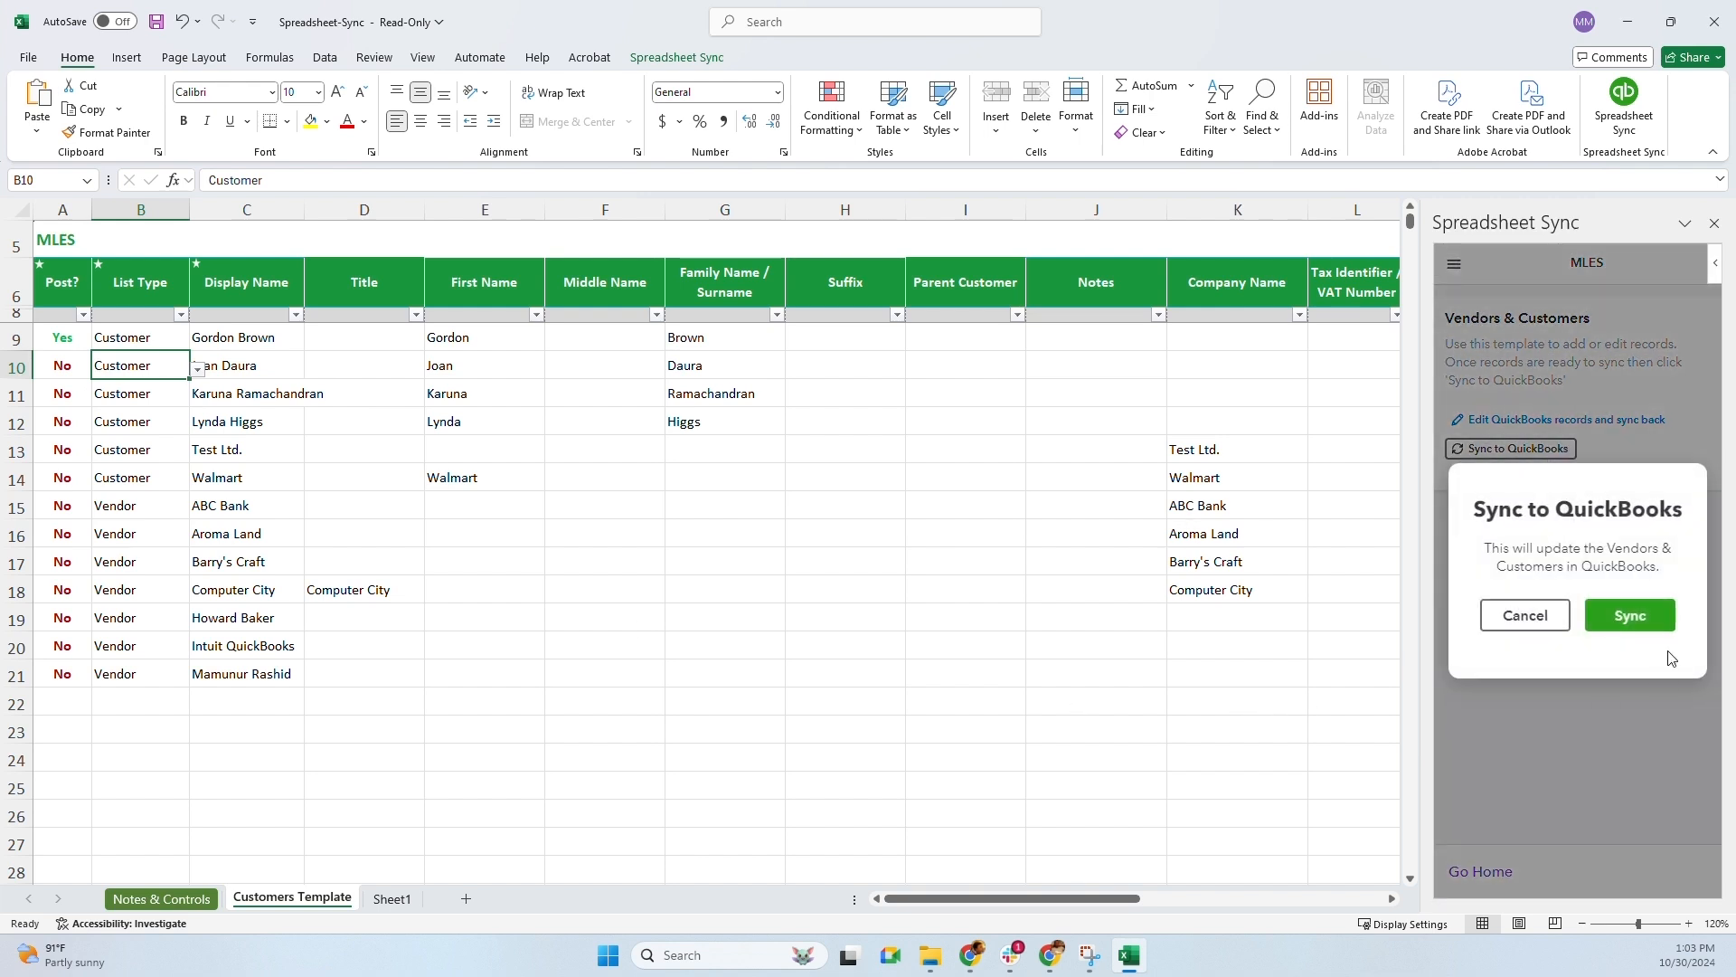
pyautogui.click(1632, 618)
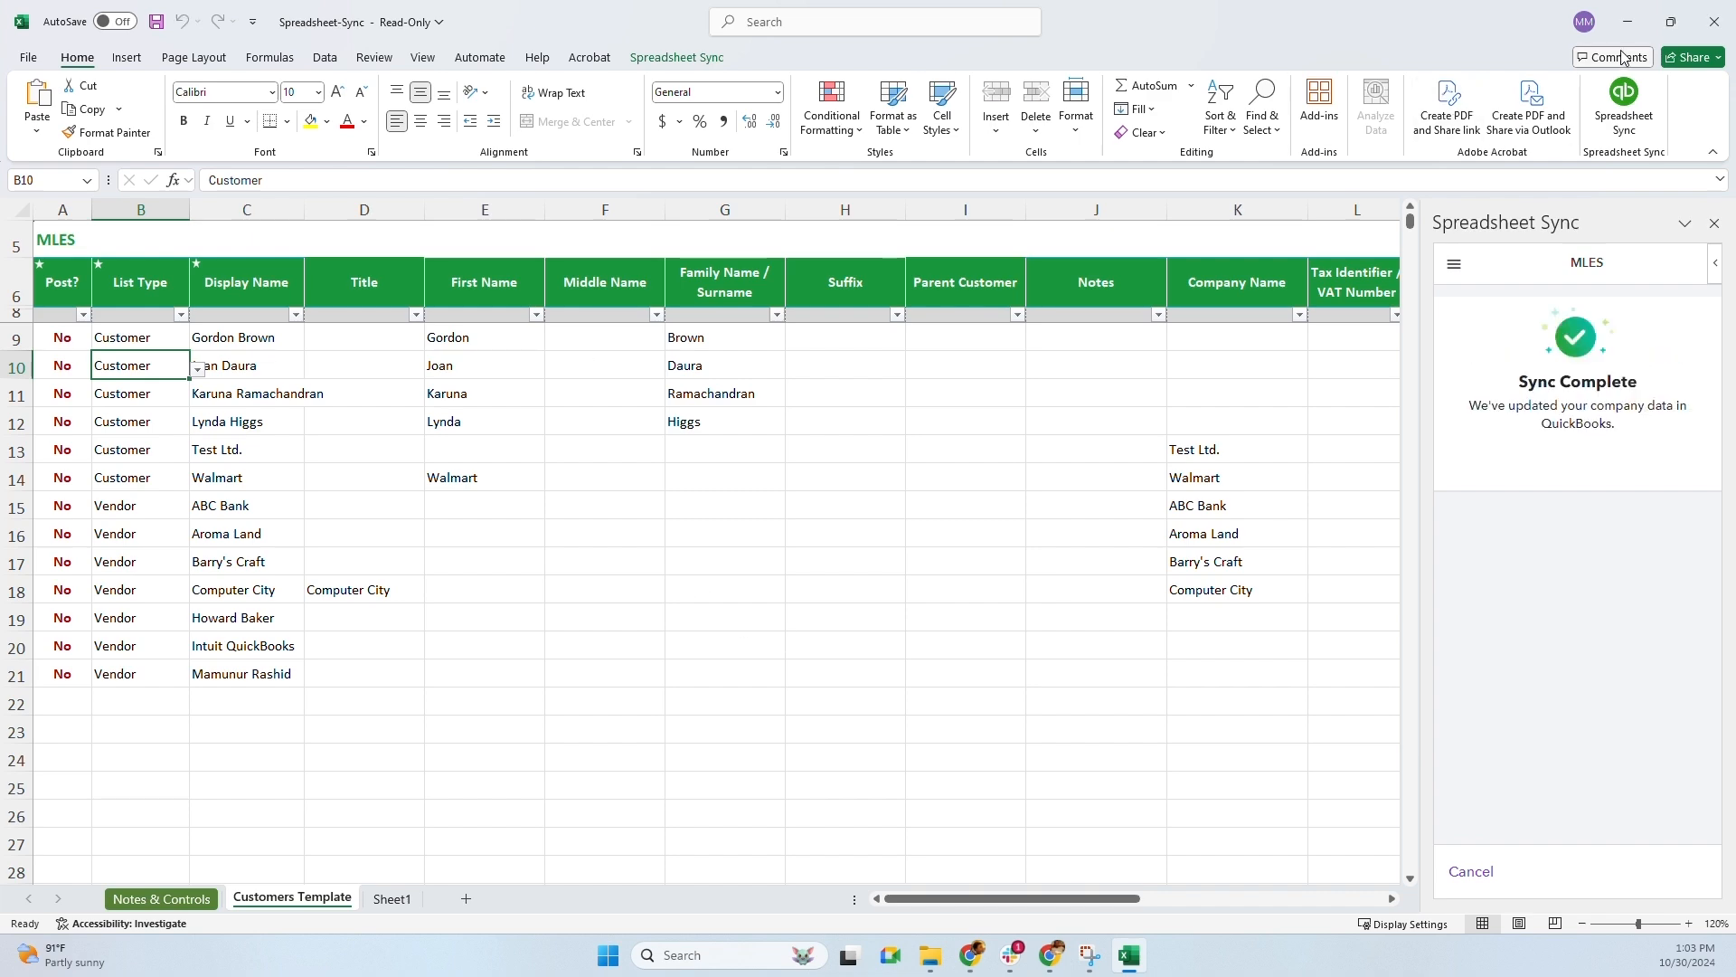
pyautogui.click(1630, 20)
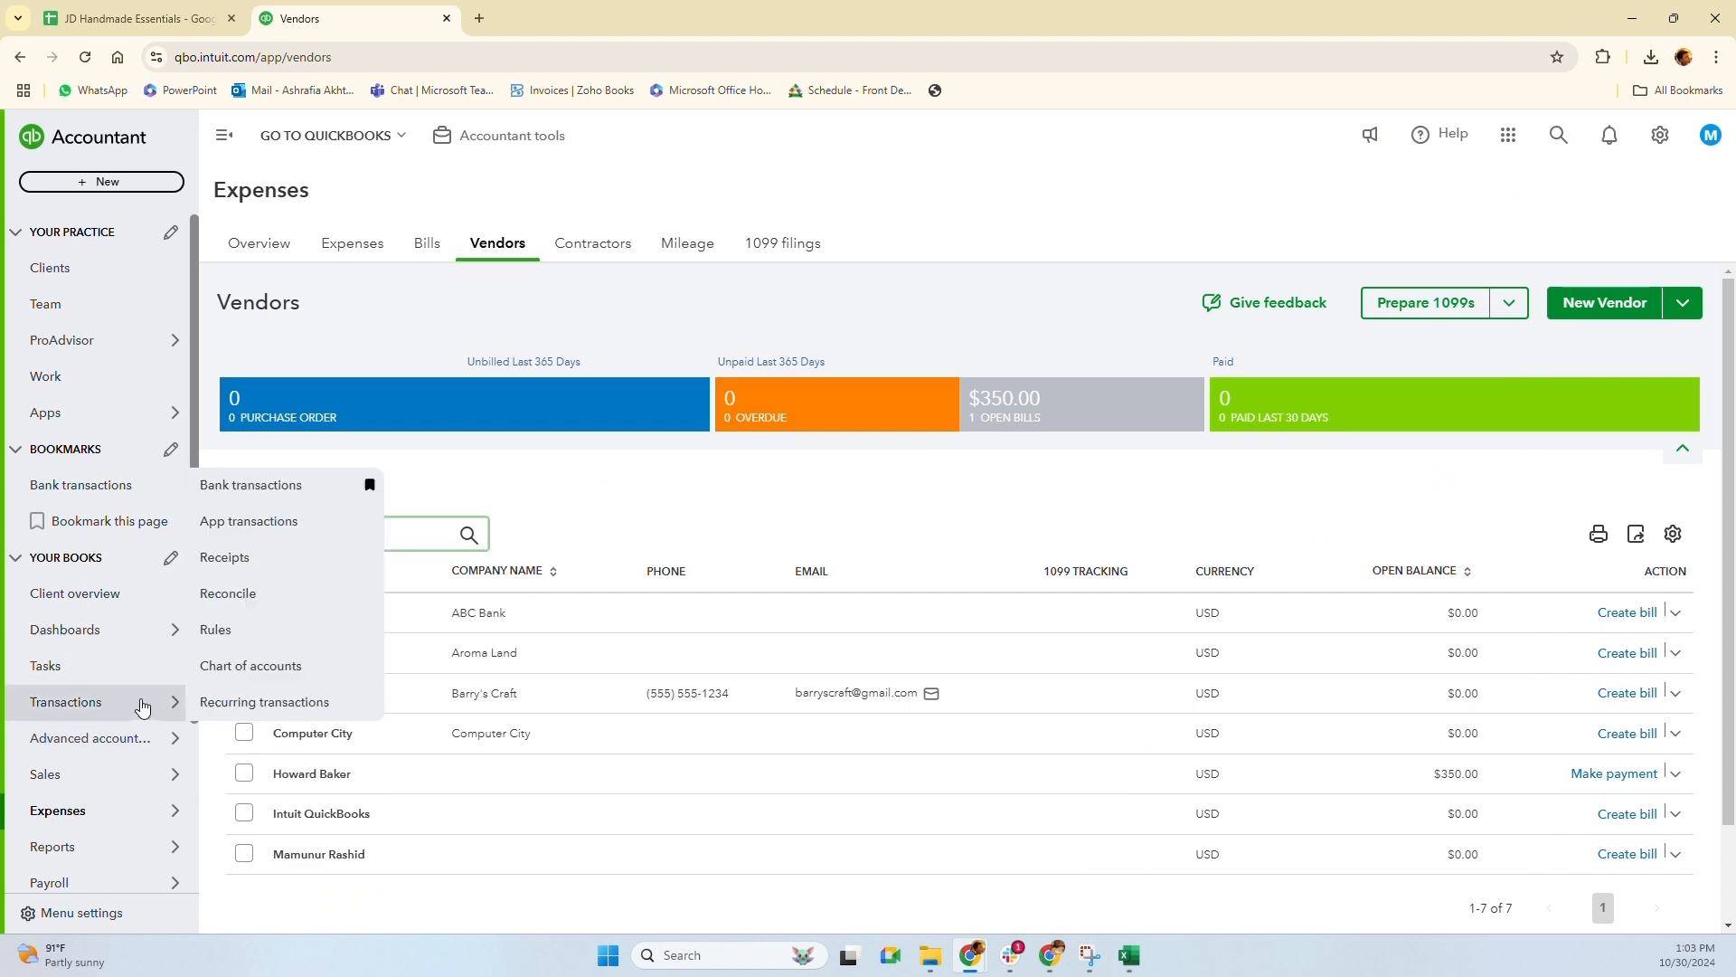
# Check the renamed customer in the Sales > Customers list, then return to the Excel workbook
pyautogui.moveTo(87, 799)
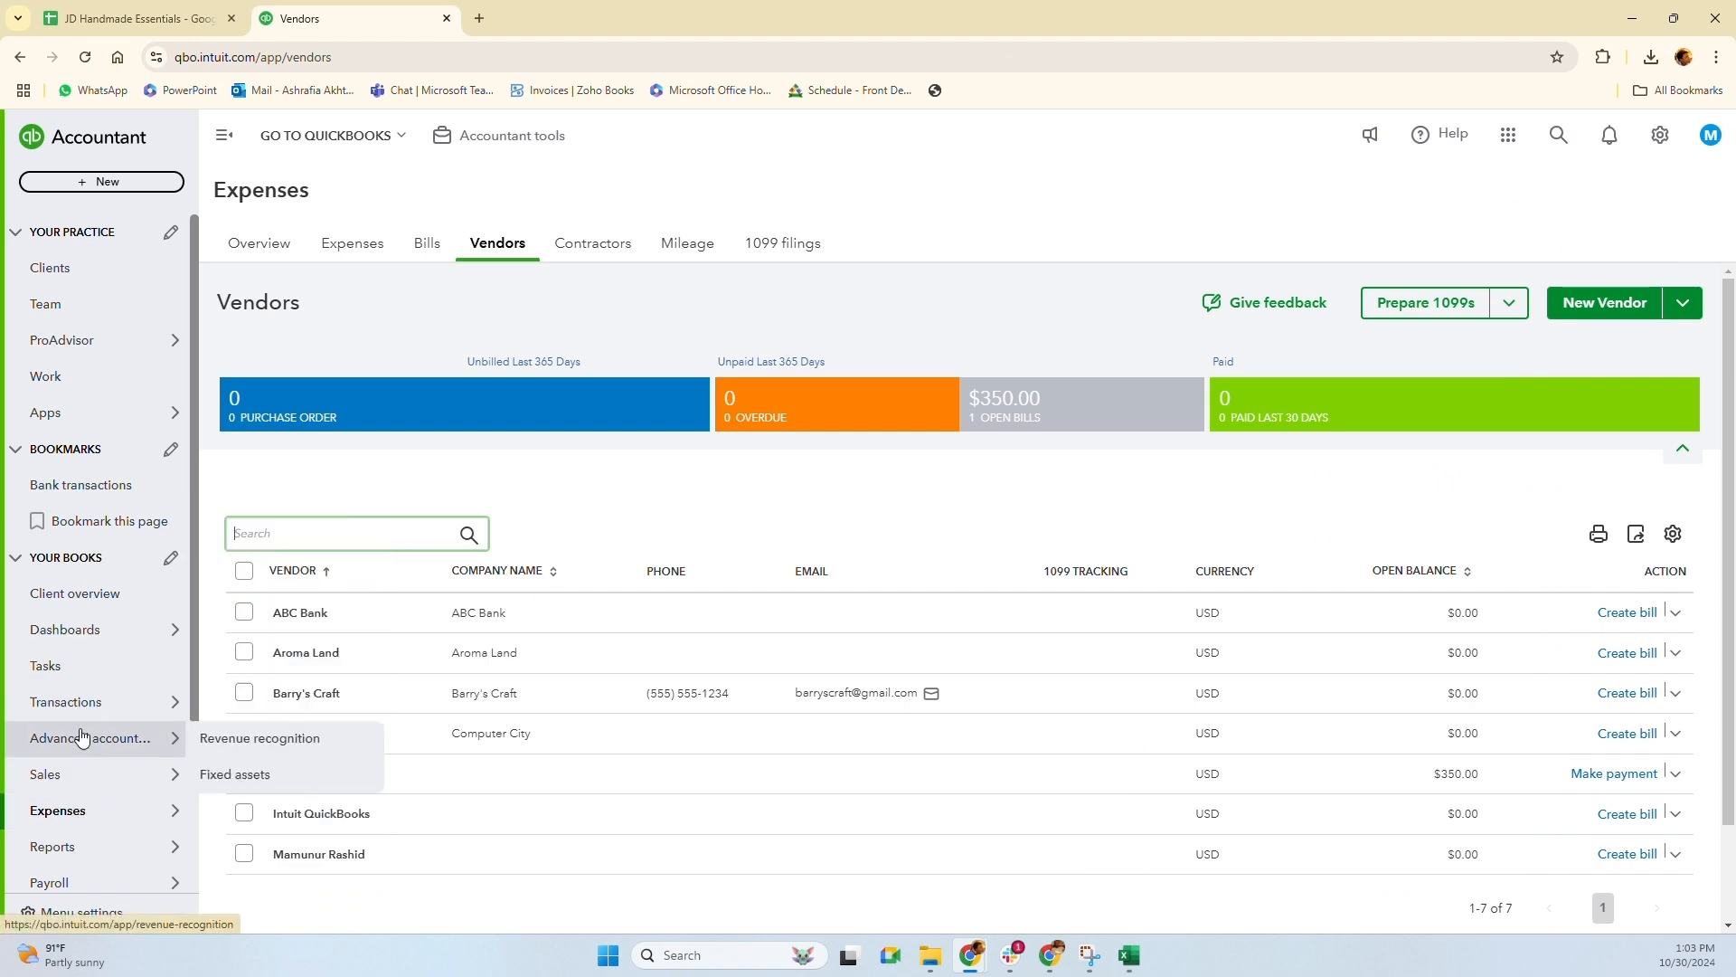
pyautogui.moveTo(77, 716)
pyautogui.moveTo(55, 774)
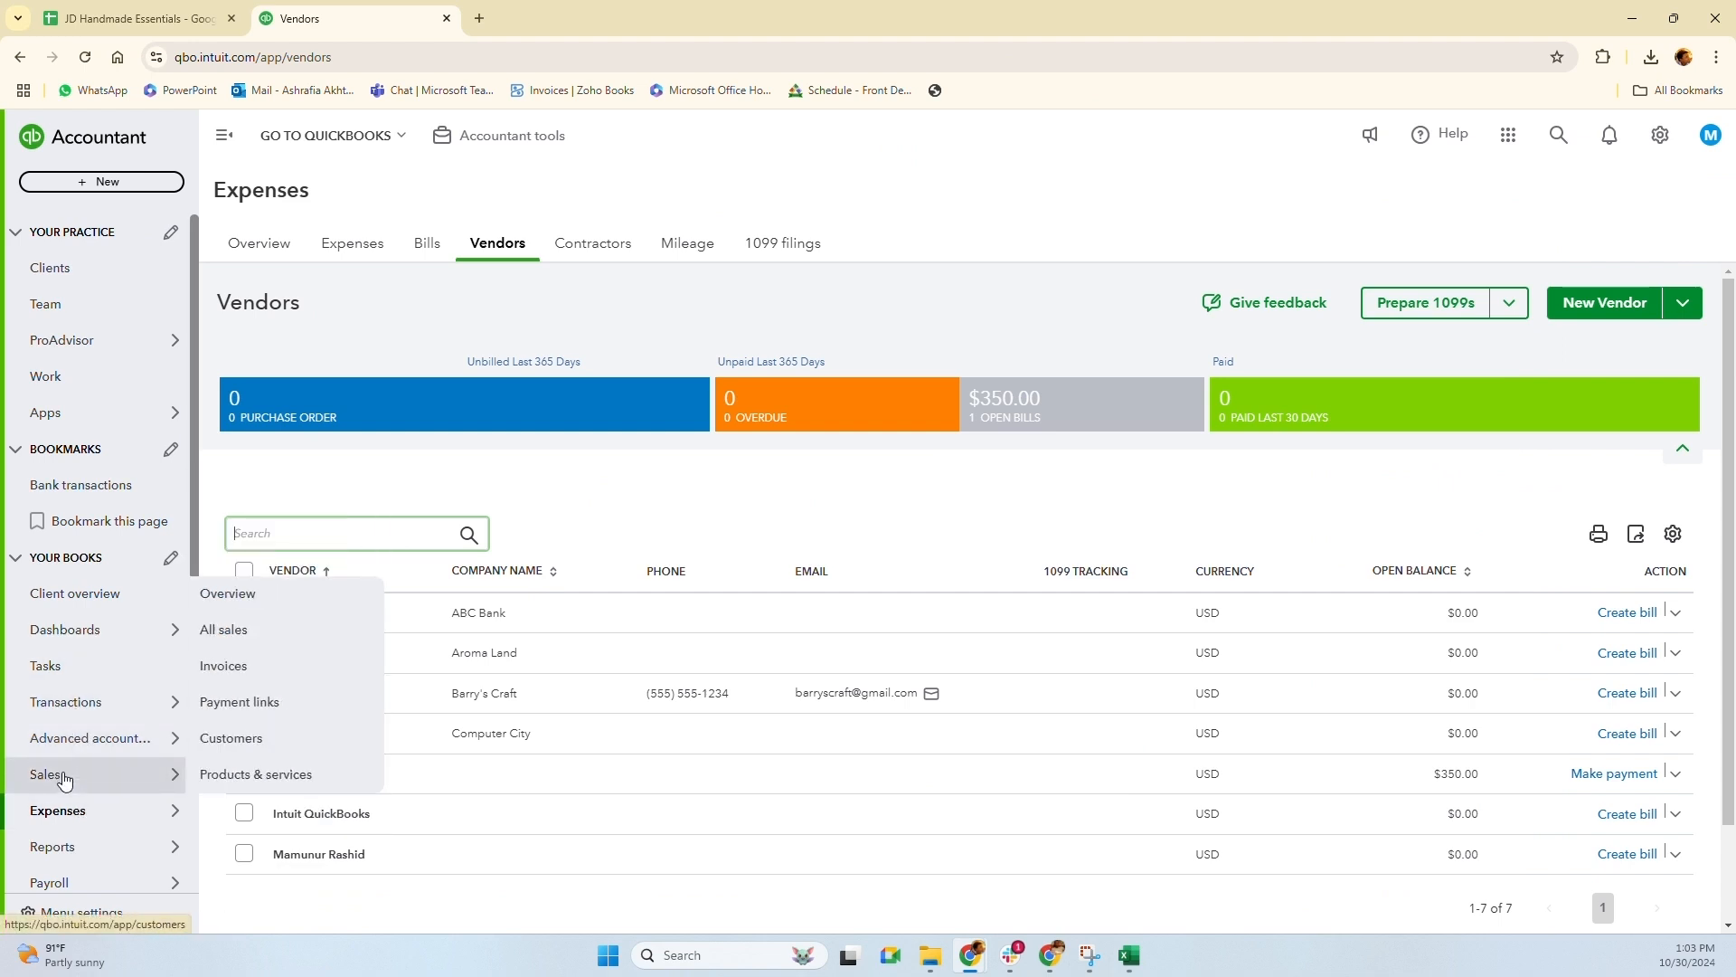
pyautogui.click(235, 740)
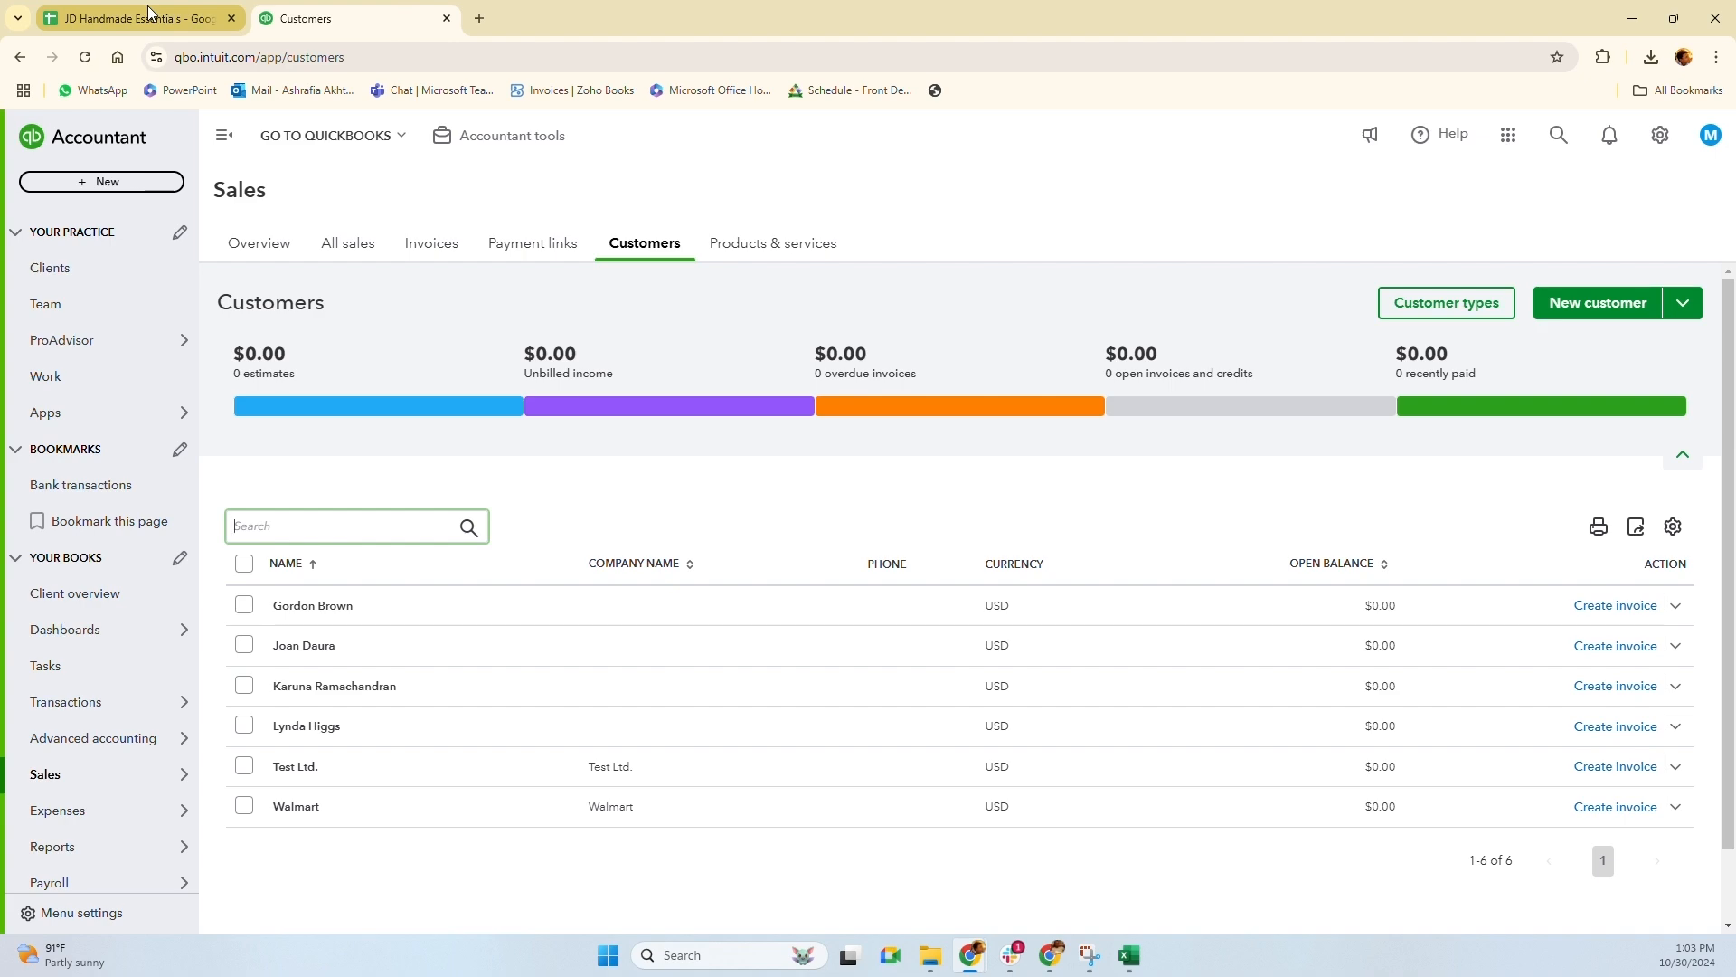
pyautogui.hotkey('alt', 'Tab')
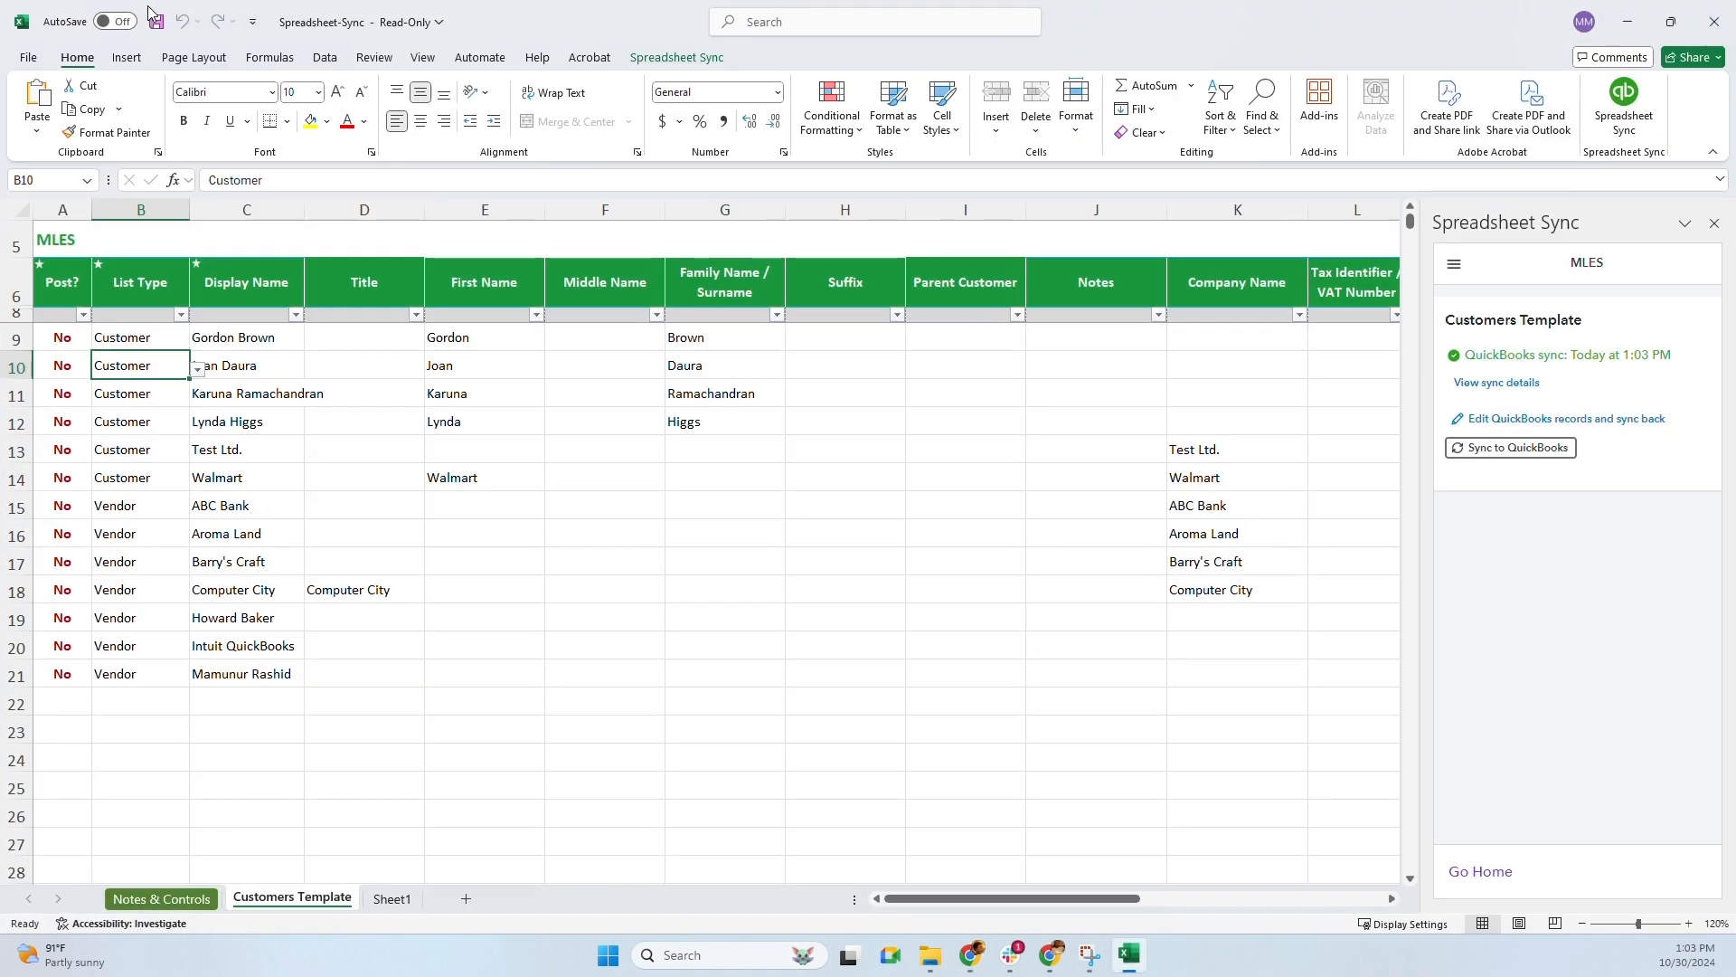
pyautogui.doubleClick(243, 335)
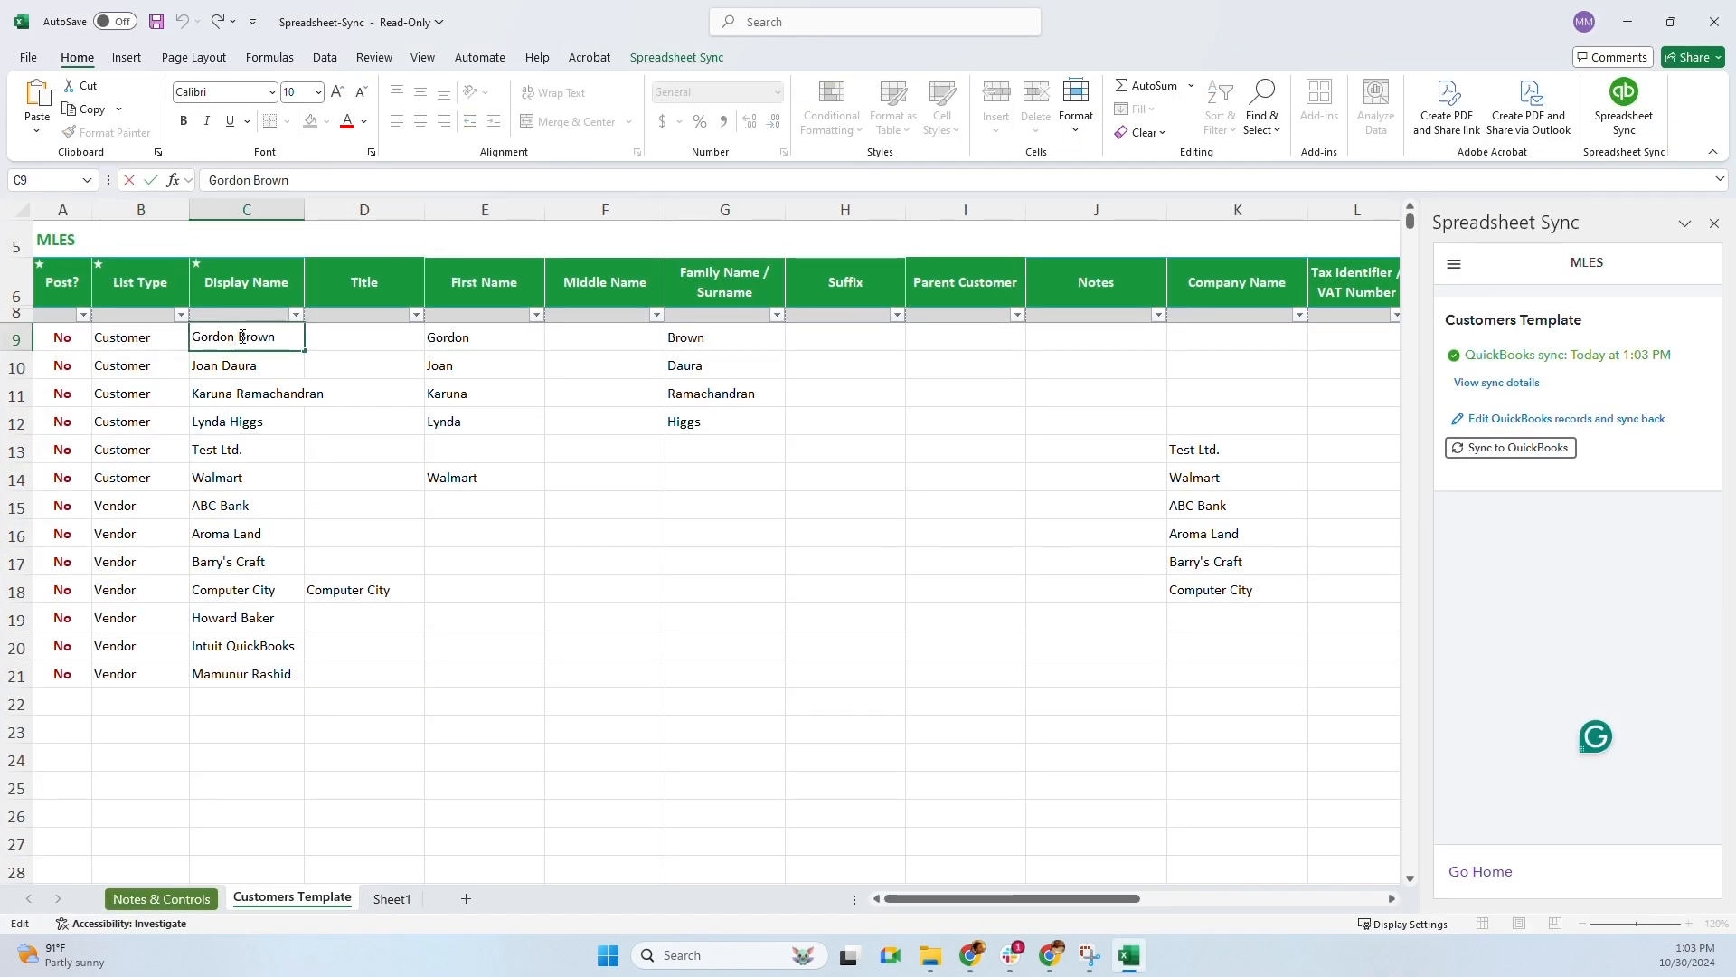
pyautogui.hotkey('shift', 'Left')
pyautogui.hotkey('shift', 'Left')
pyautogui.hotkey('shift', 'Left')
pyautogui.hotkey('shift', 'Left')
pyautogui.hotkey('shift', 'Left')
pyautogui.hotkey('shift', 'Left')
pyautogui.hotkey('shift', 'Left')
pyautogui.write('Jame3s')
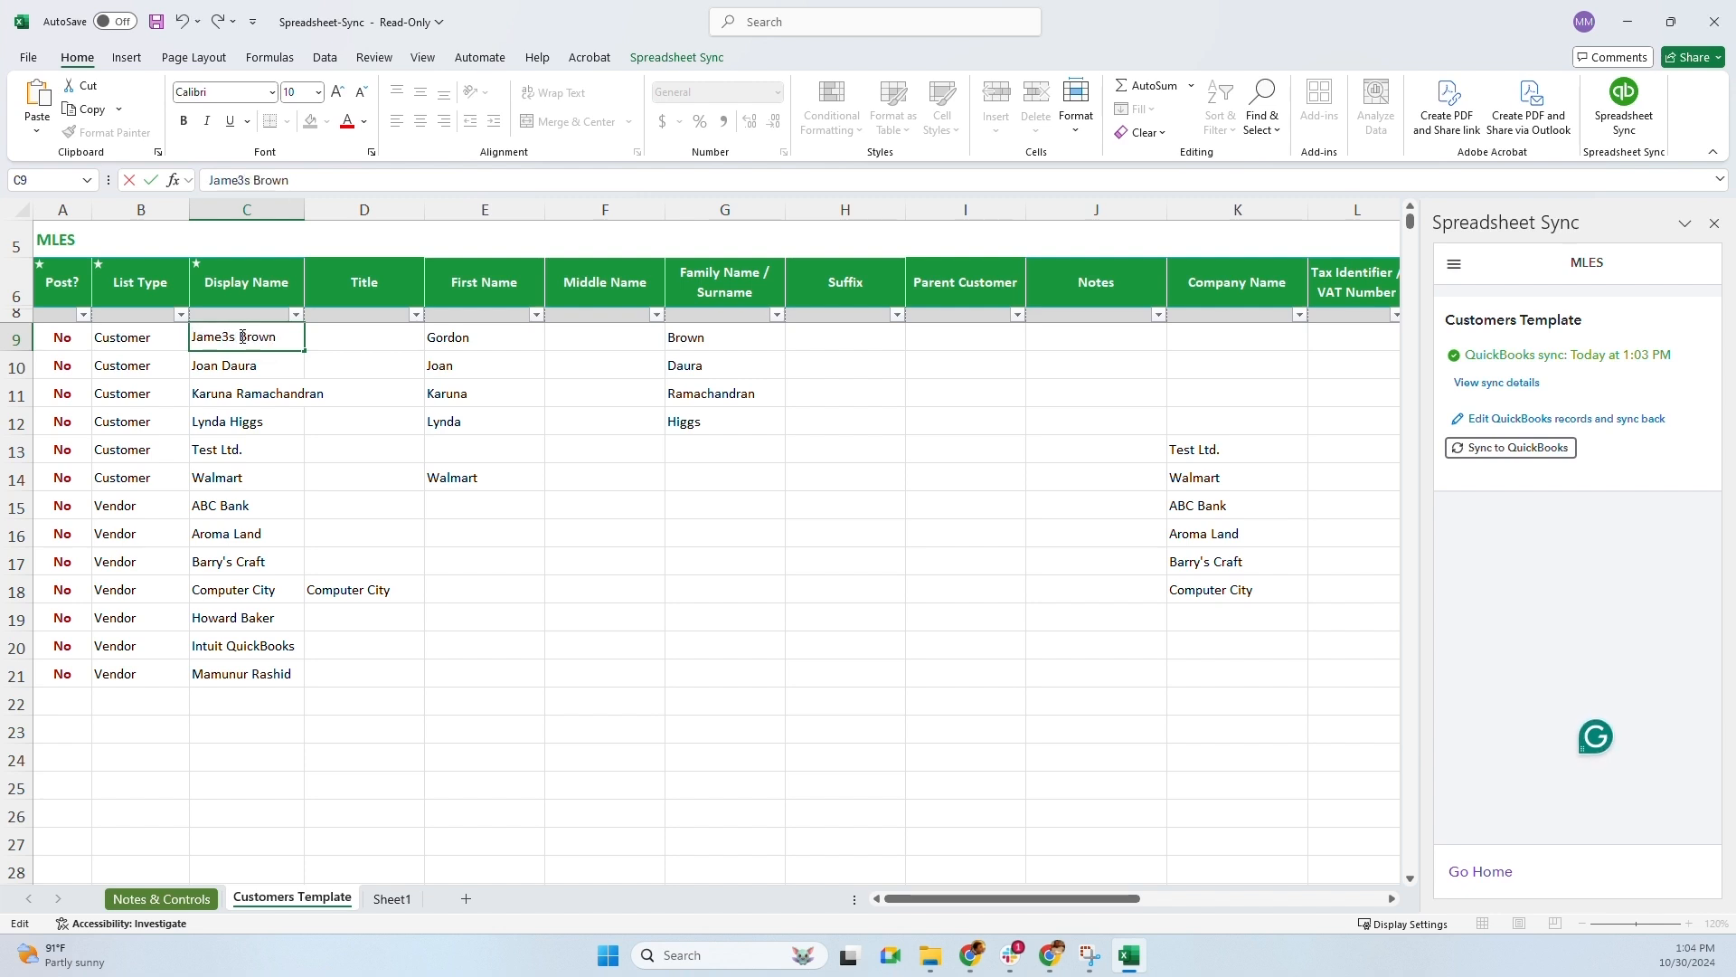
pyautogui.press('BackSpace')
pyautogui.press('BackSpace')
pyautogui.write('s')
pyautogui.press('Return')
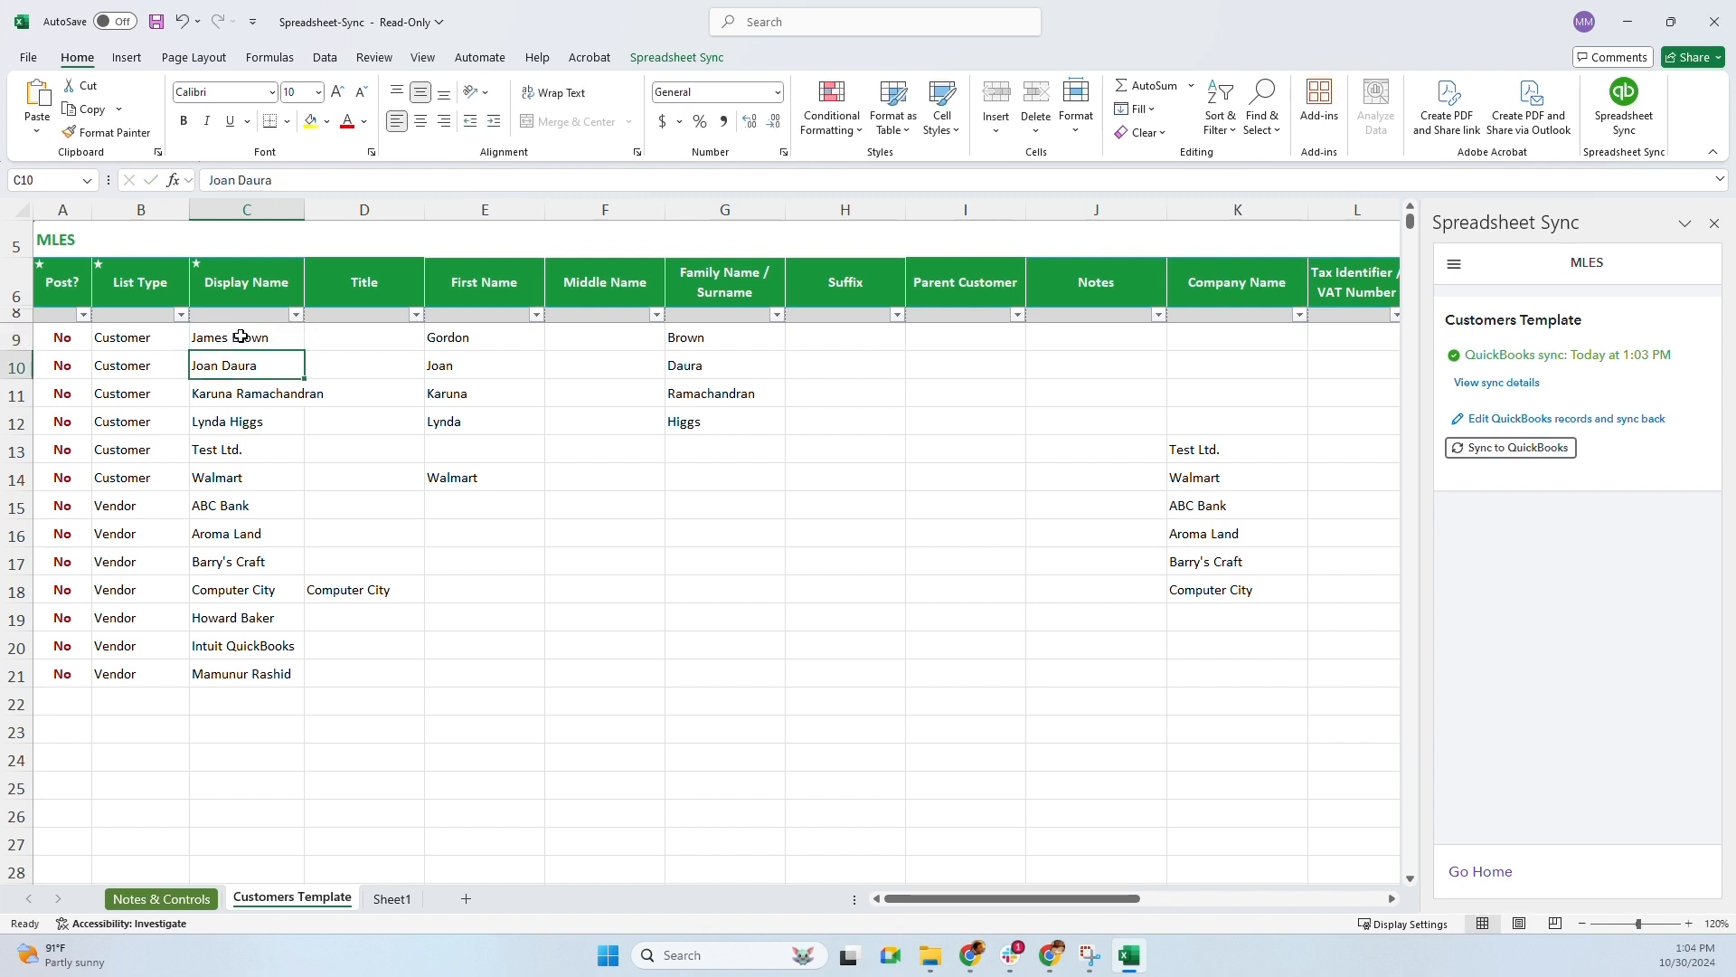
pyautogui.press('Up')
pyautogui.press('Right')
pyautogui.press('Right')
pyautogui.write('James')
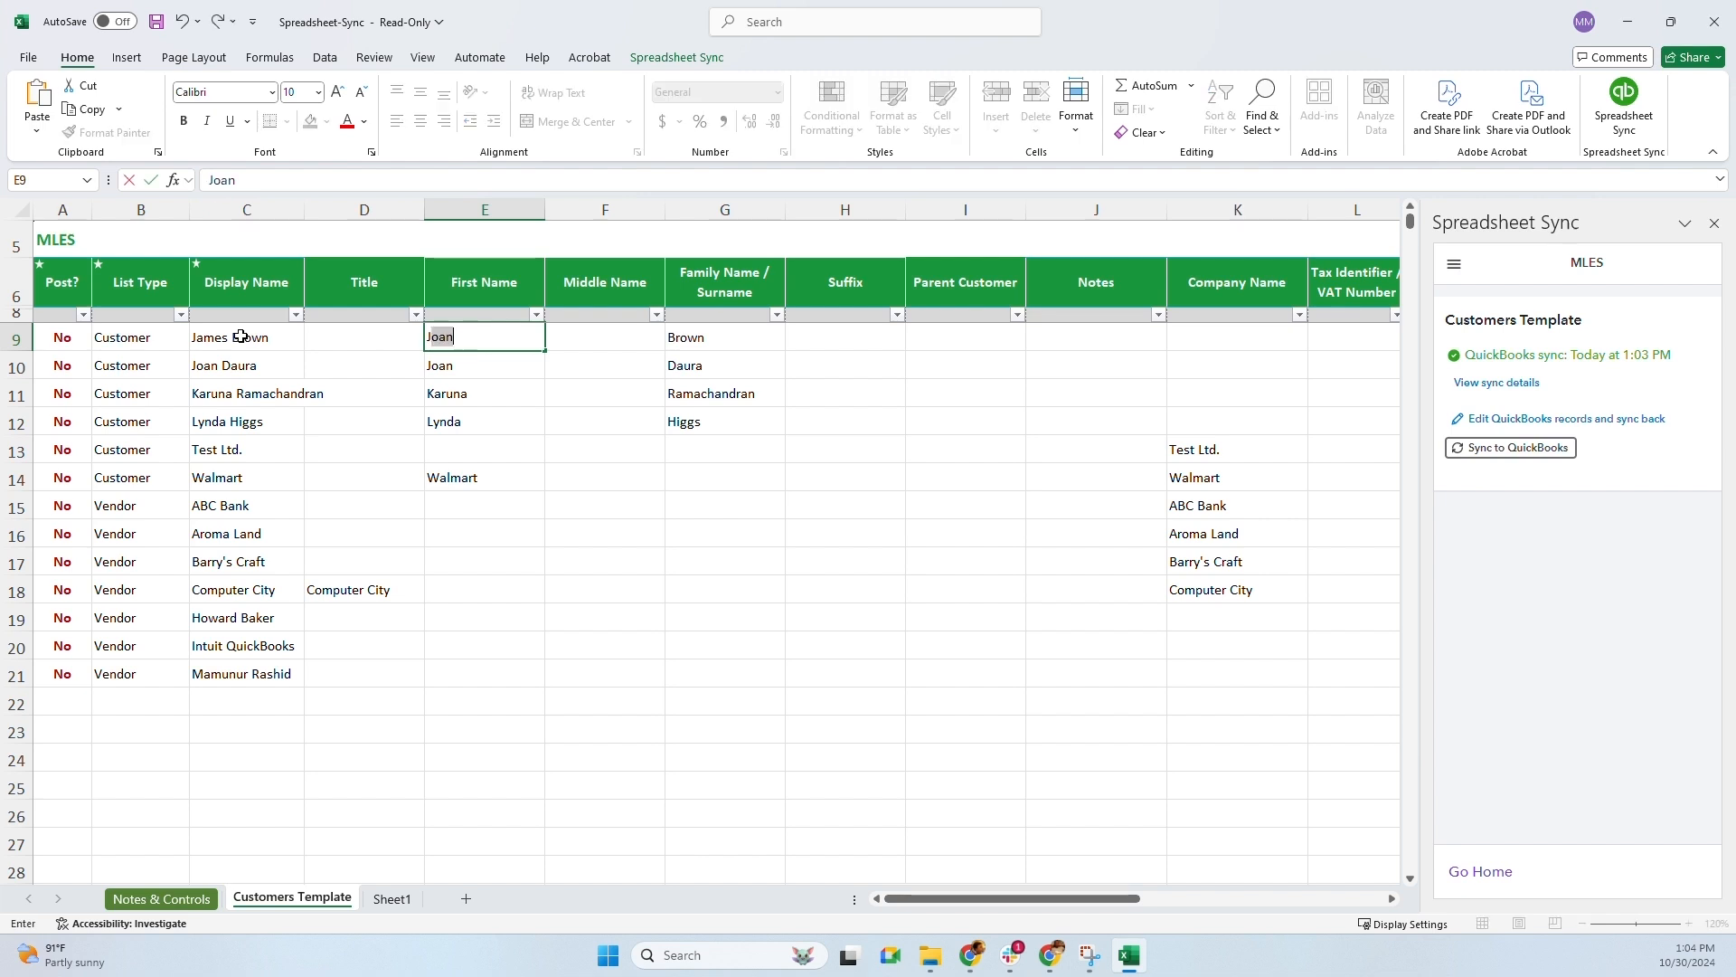
pyautogui.click(59, 339)
# Set row 9's Post? to Yes and sync it to QuickBooks
pyautogui.click(100, 342)
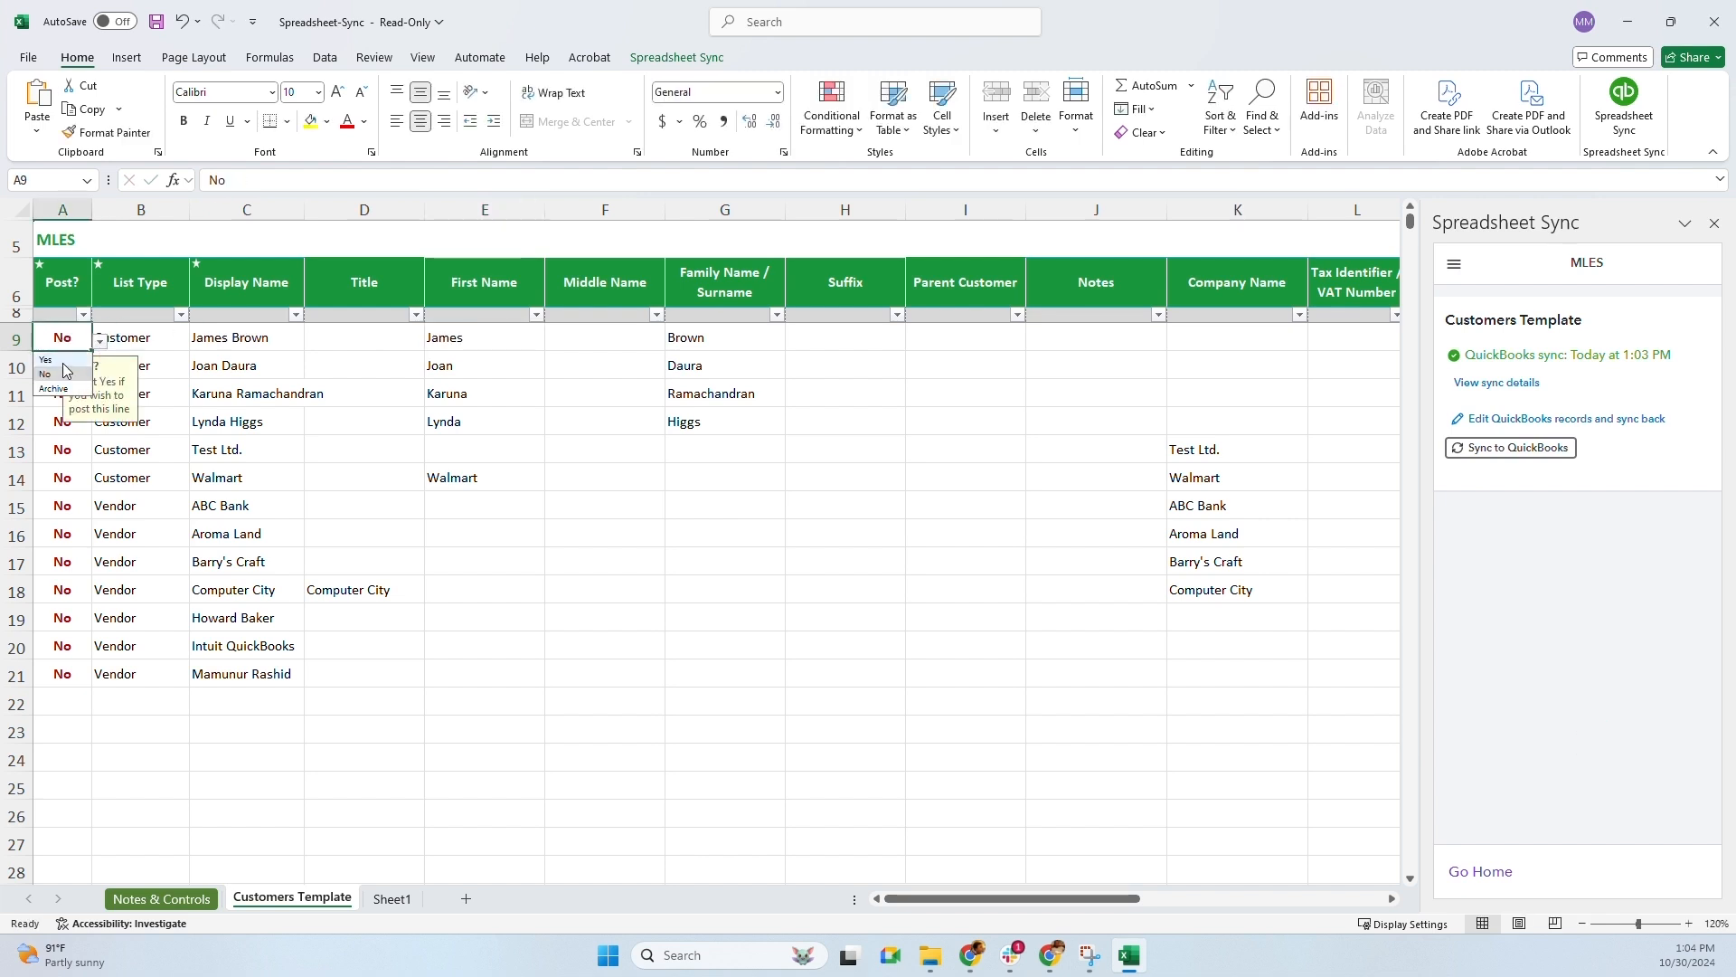
pyautogui.click(45, 360)
pyautogui.click(1508, 449)
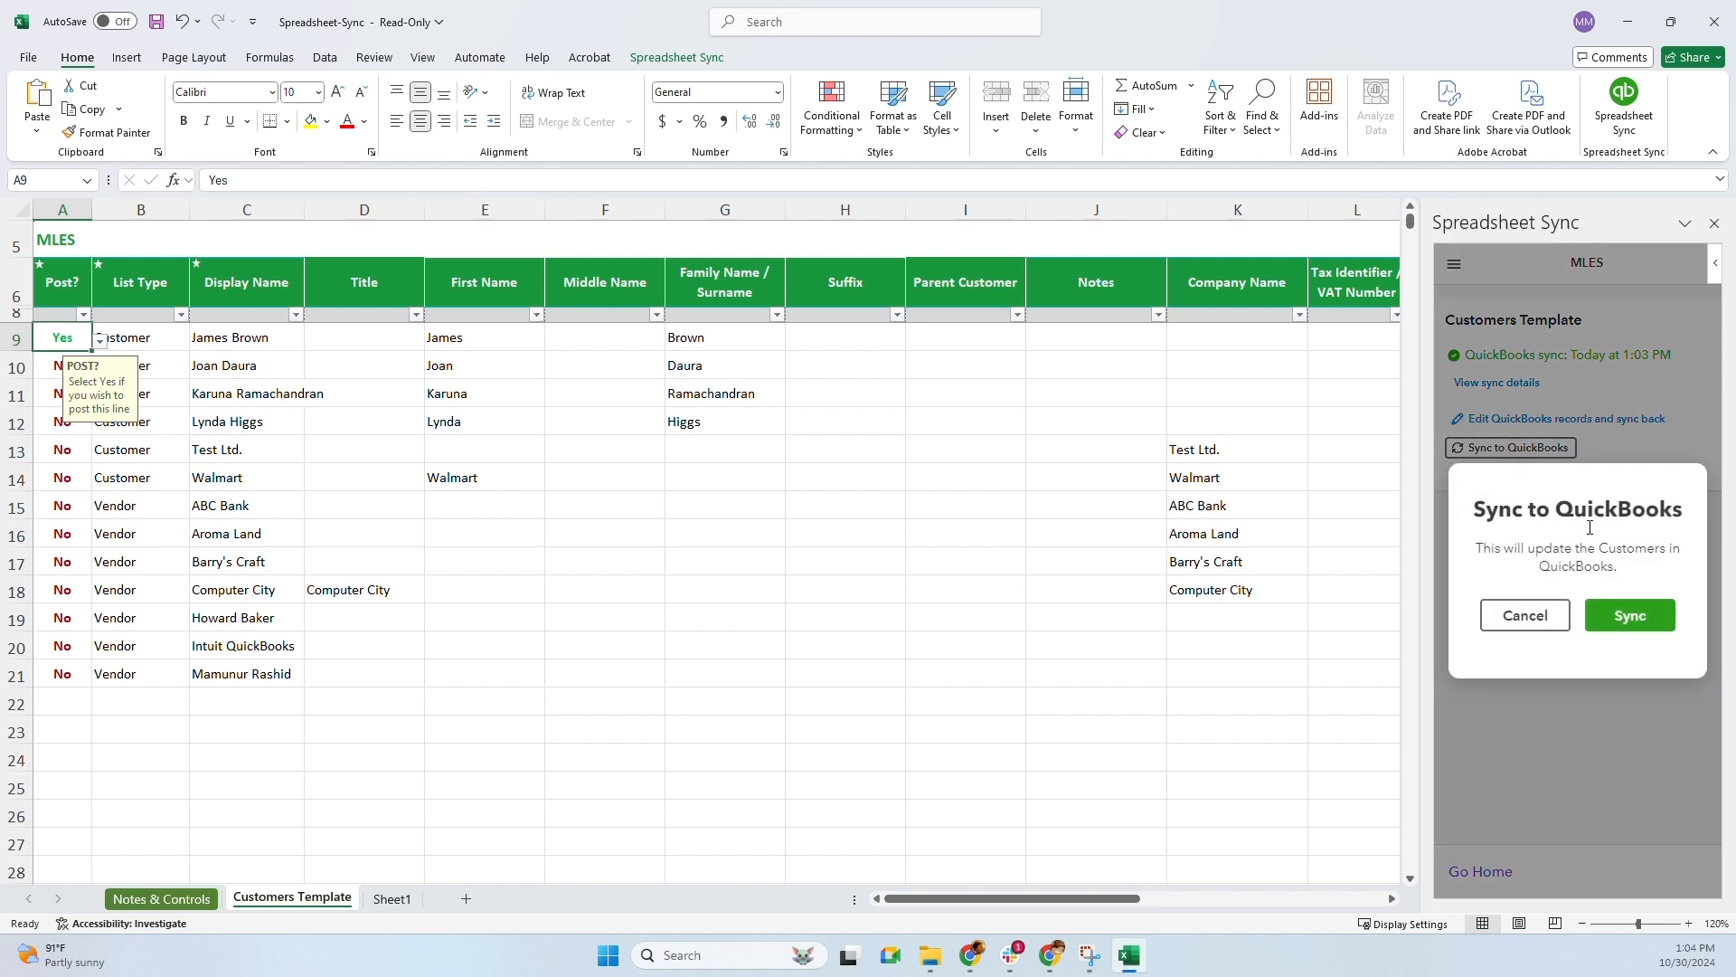
pyautogui.click(1636, 613)
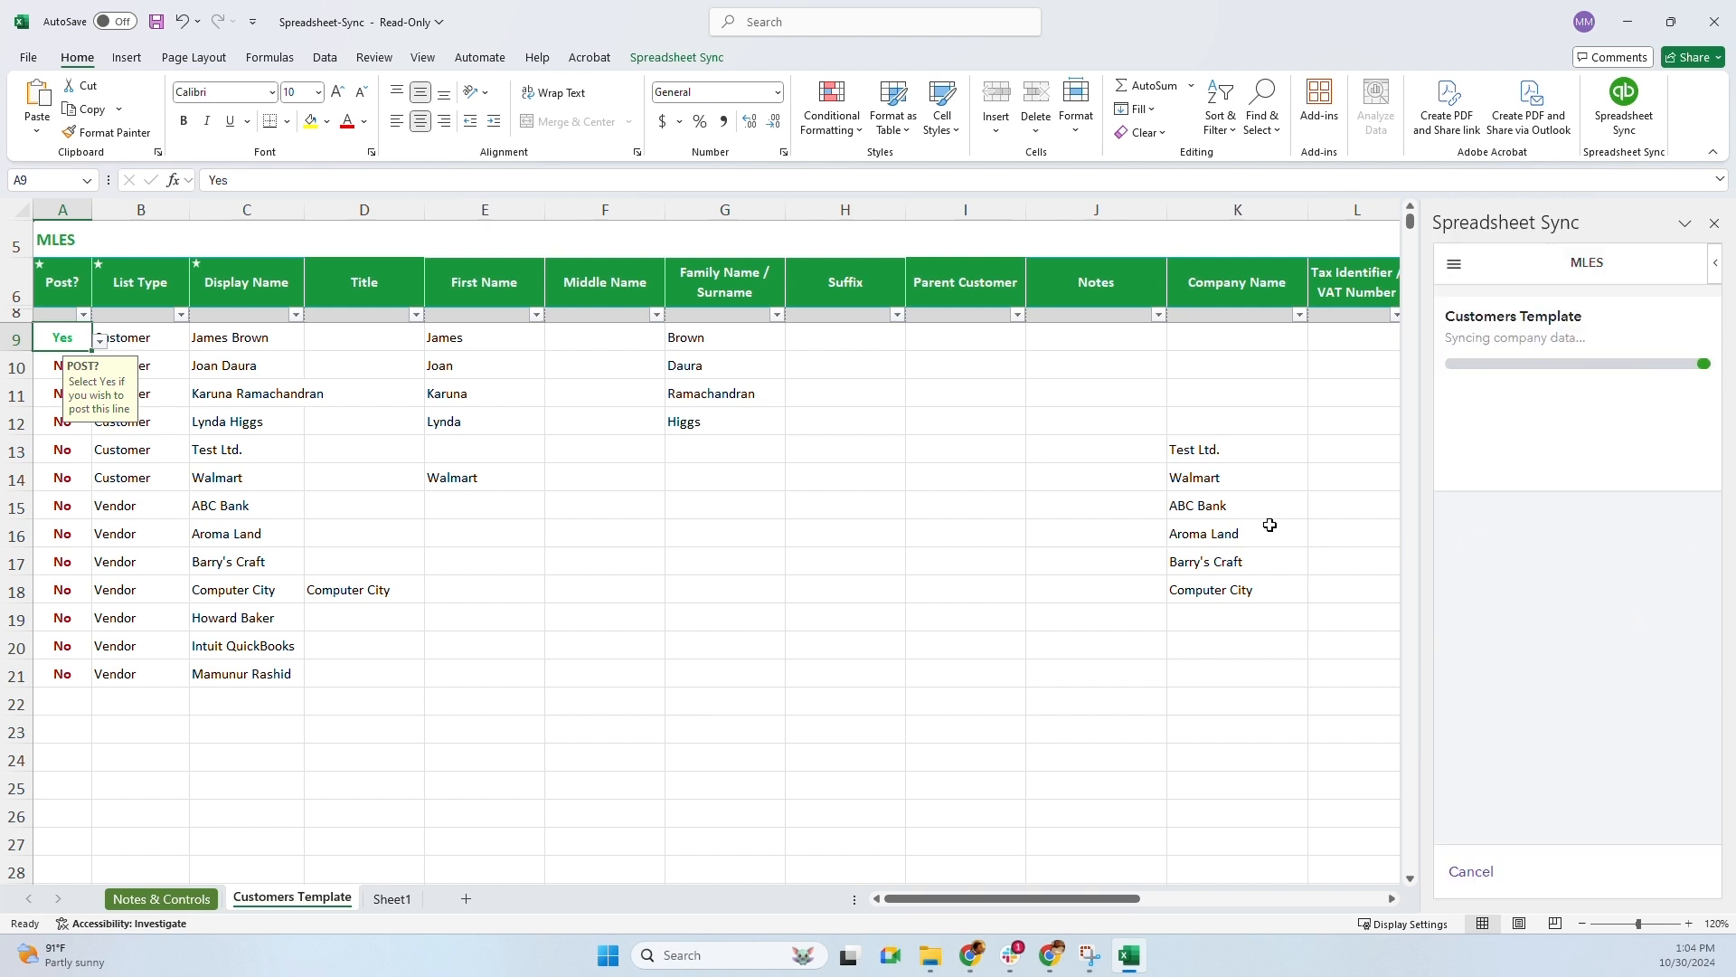
pyautogui.hotkey('alt', 'Tab')
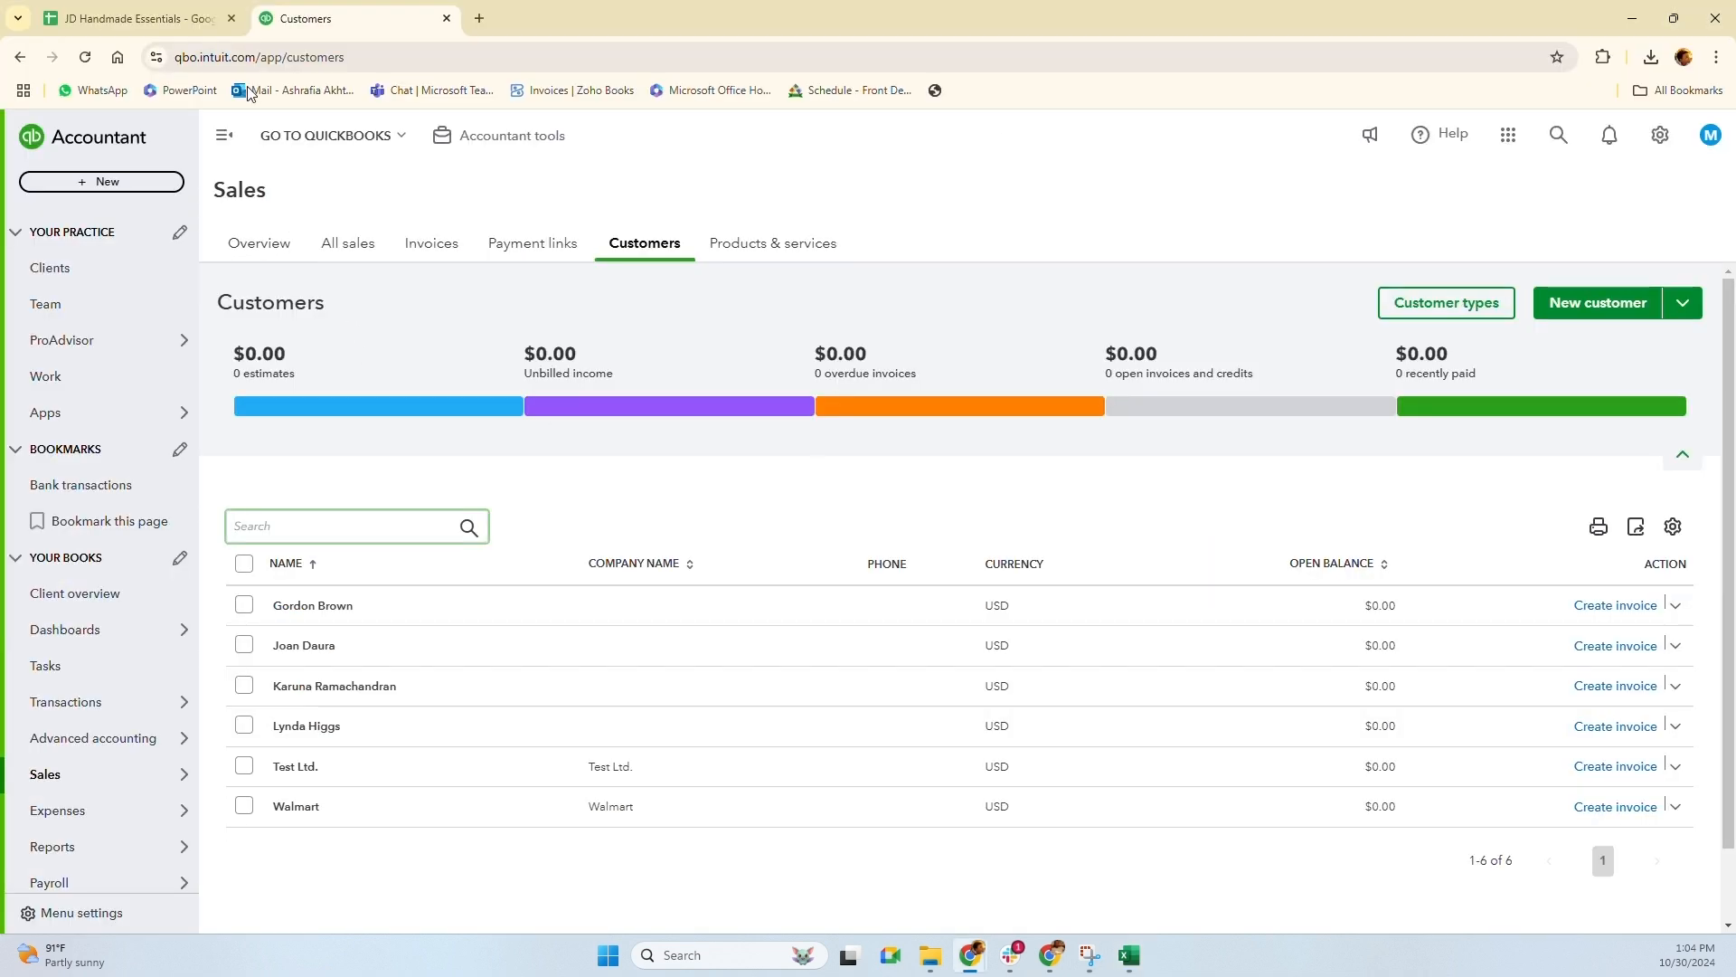
pyautogui.click(91, 52)
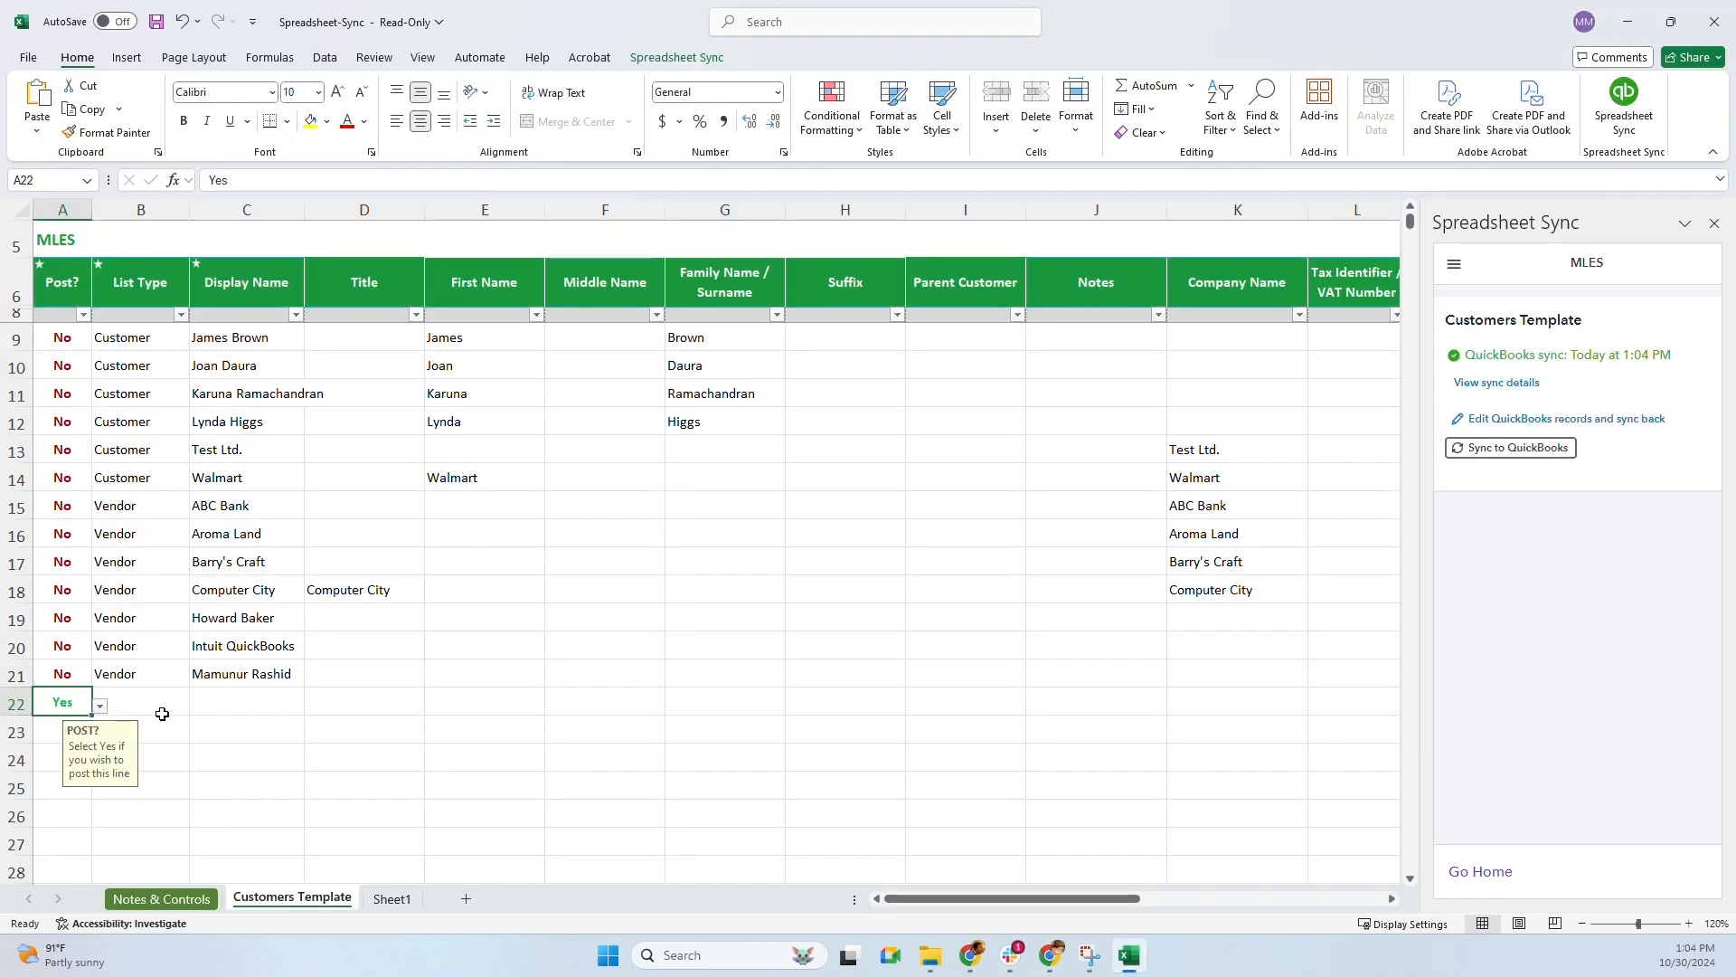
# Make row 22 a Vendor list entry with display name Costo
pyautogui.click(160, 703)
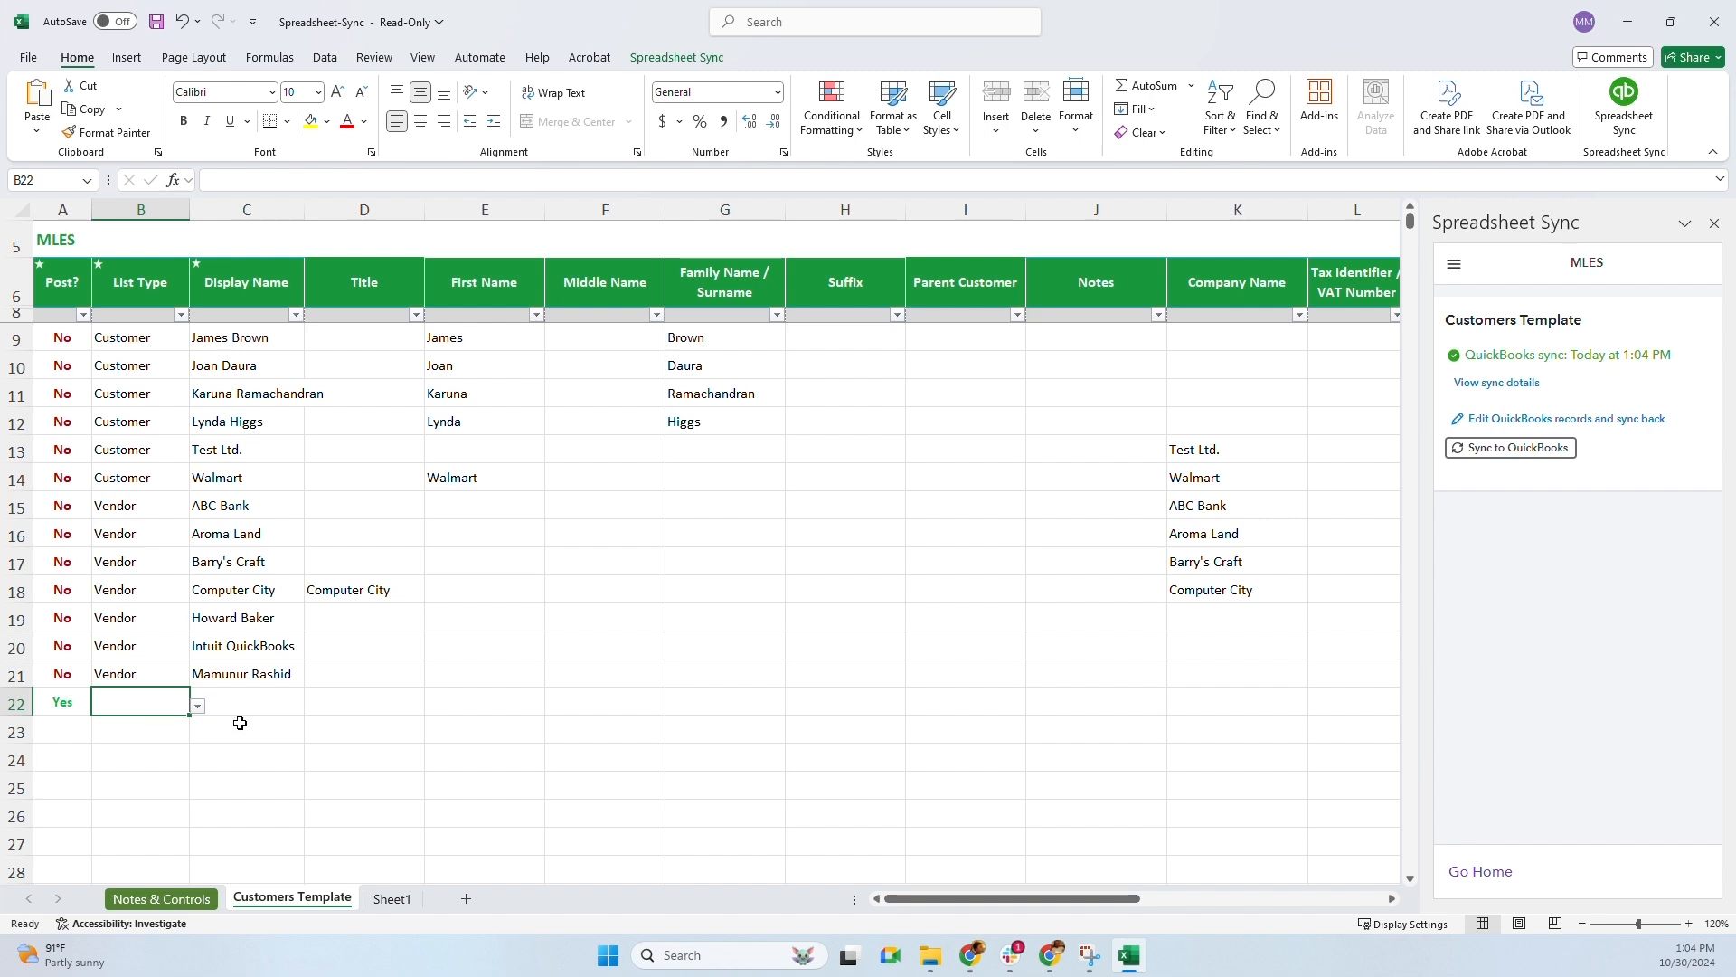
pyautogui.click(197, 706)
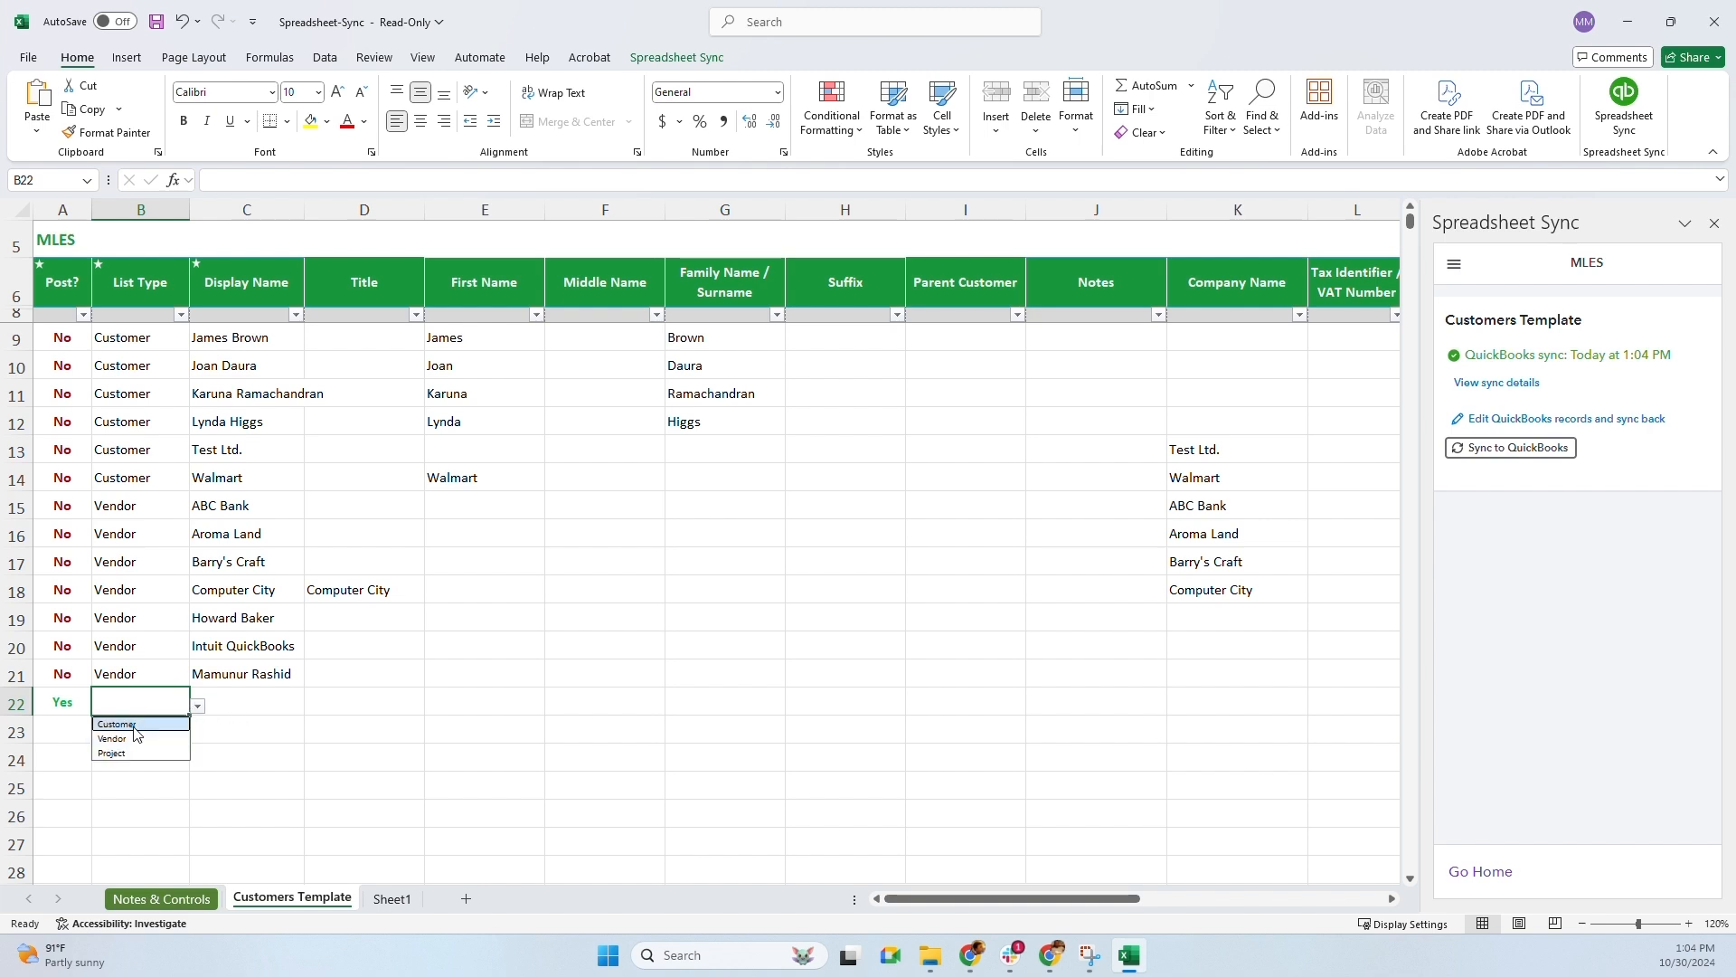
pyautogui.click(113, 738)
pyautogui.click(232, 711)
pyautogui.write('Costo')
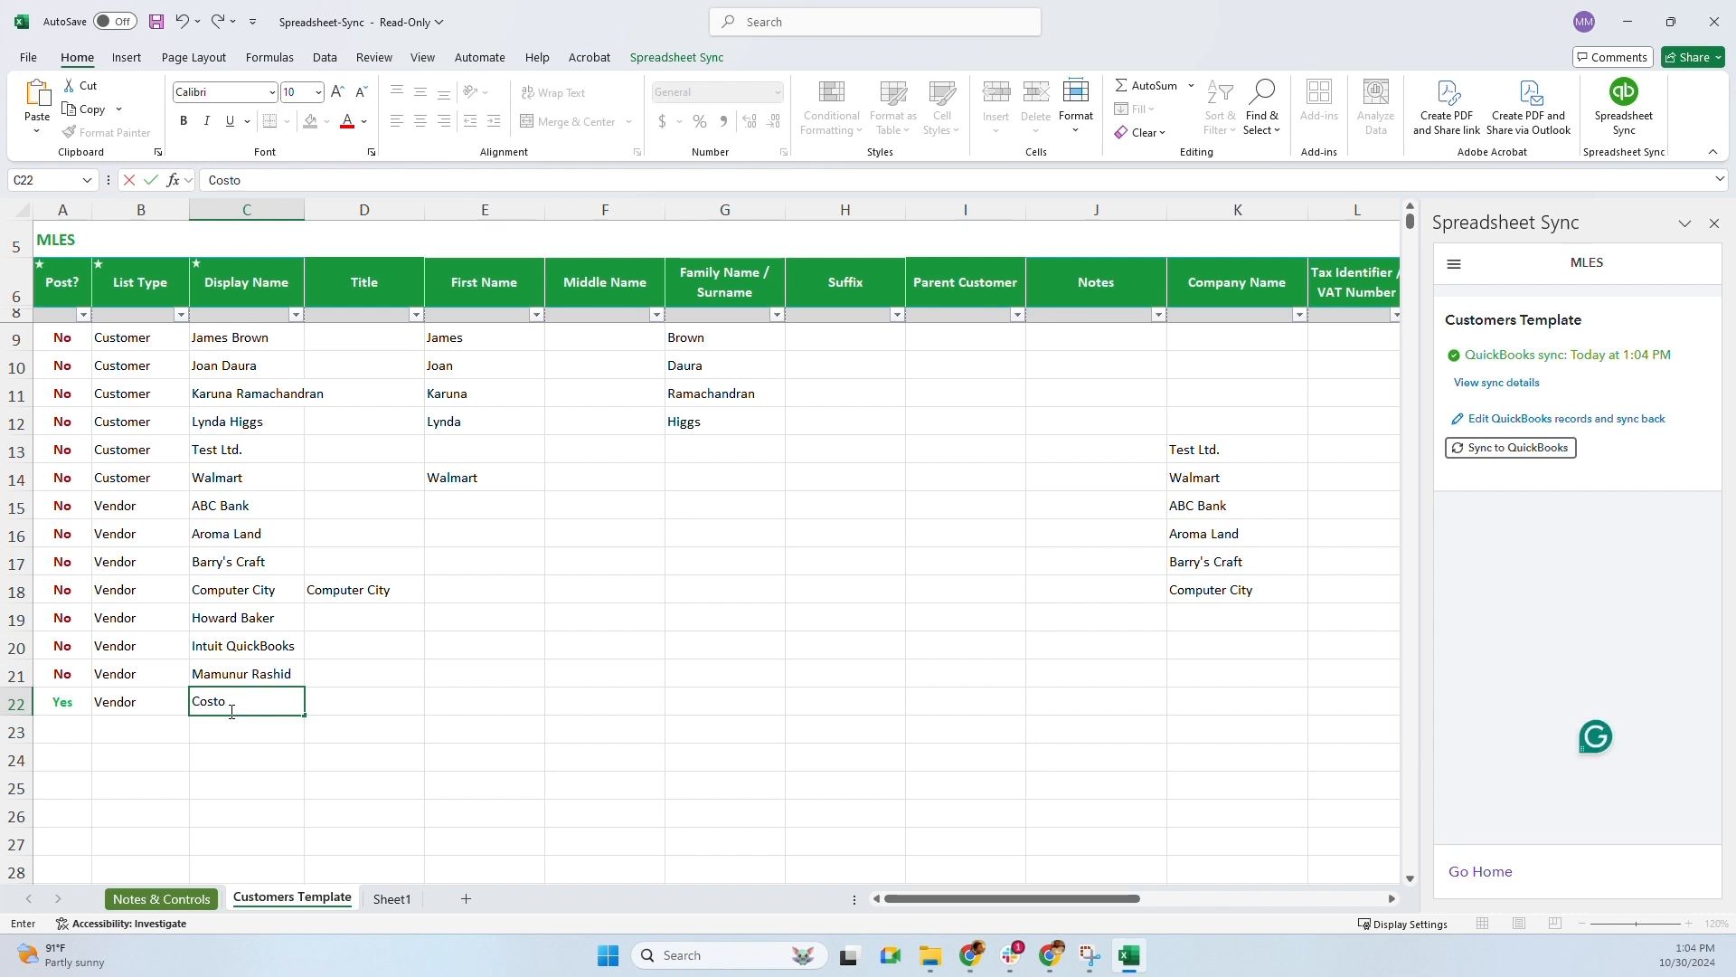
pyautogui.press('Tab')
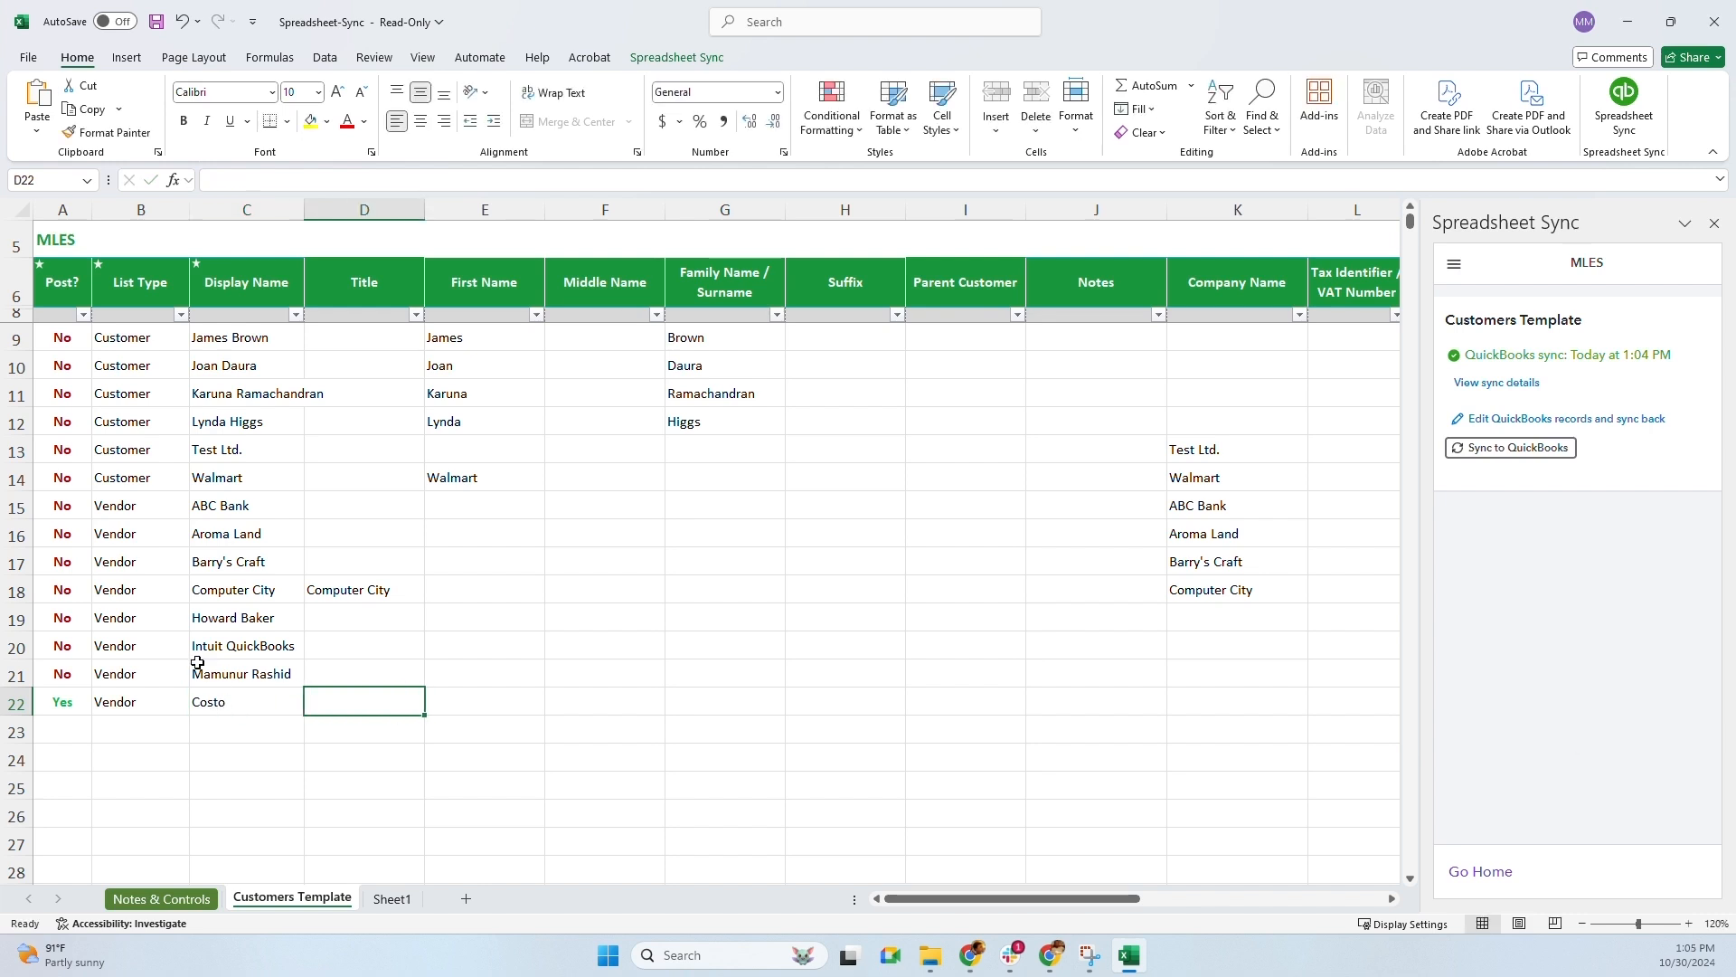
# Sync Costo to QuickBooks and confirm it in the Expenses > Vendors list
pyautogui.click(1501, 450)
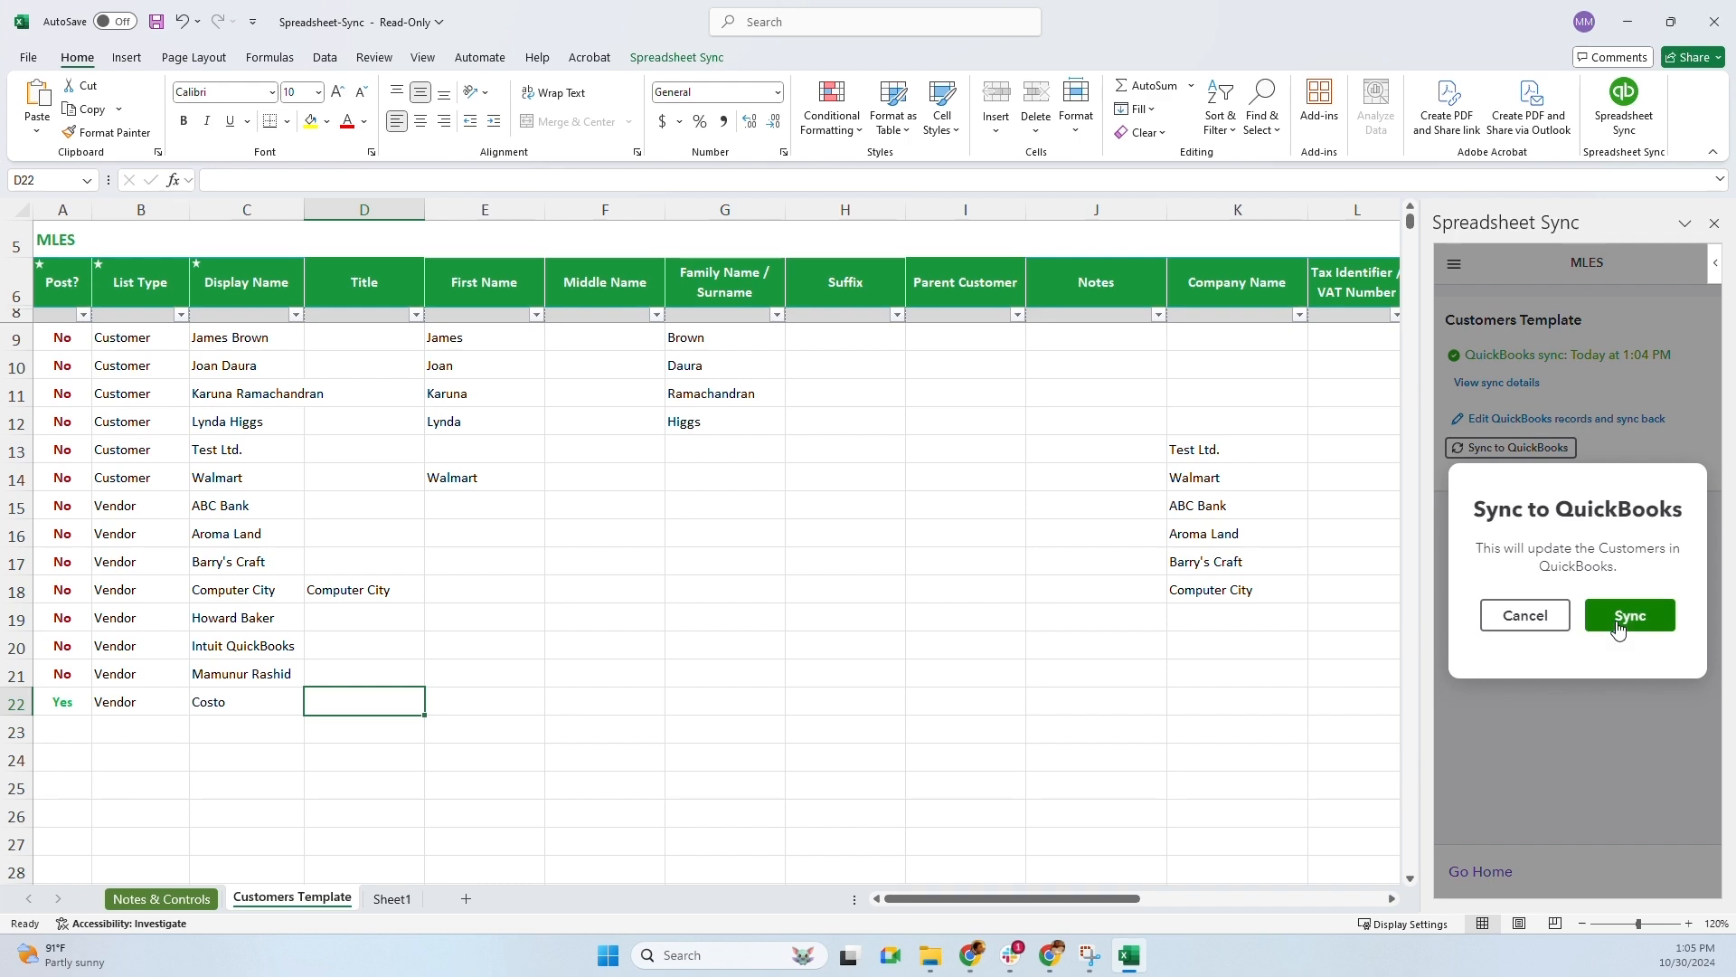
pyautogui.click(1621, 624)
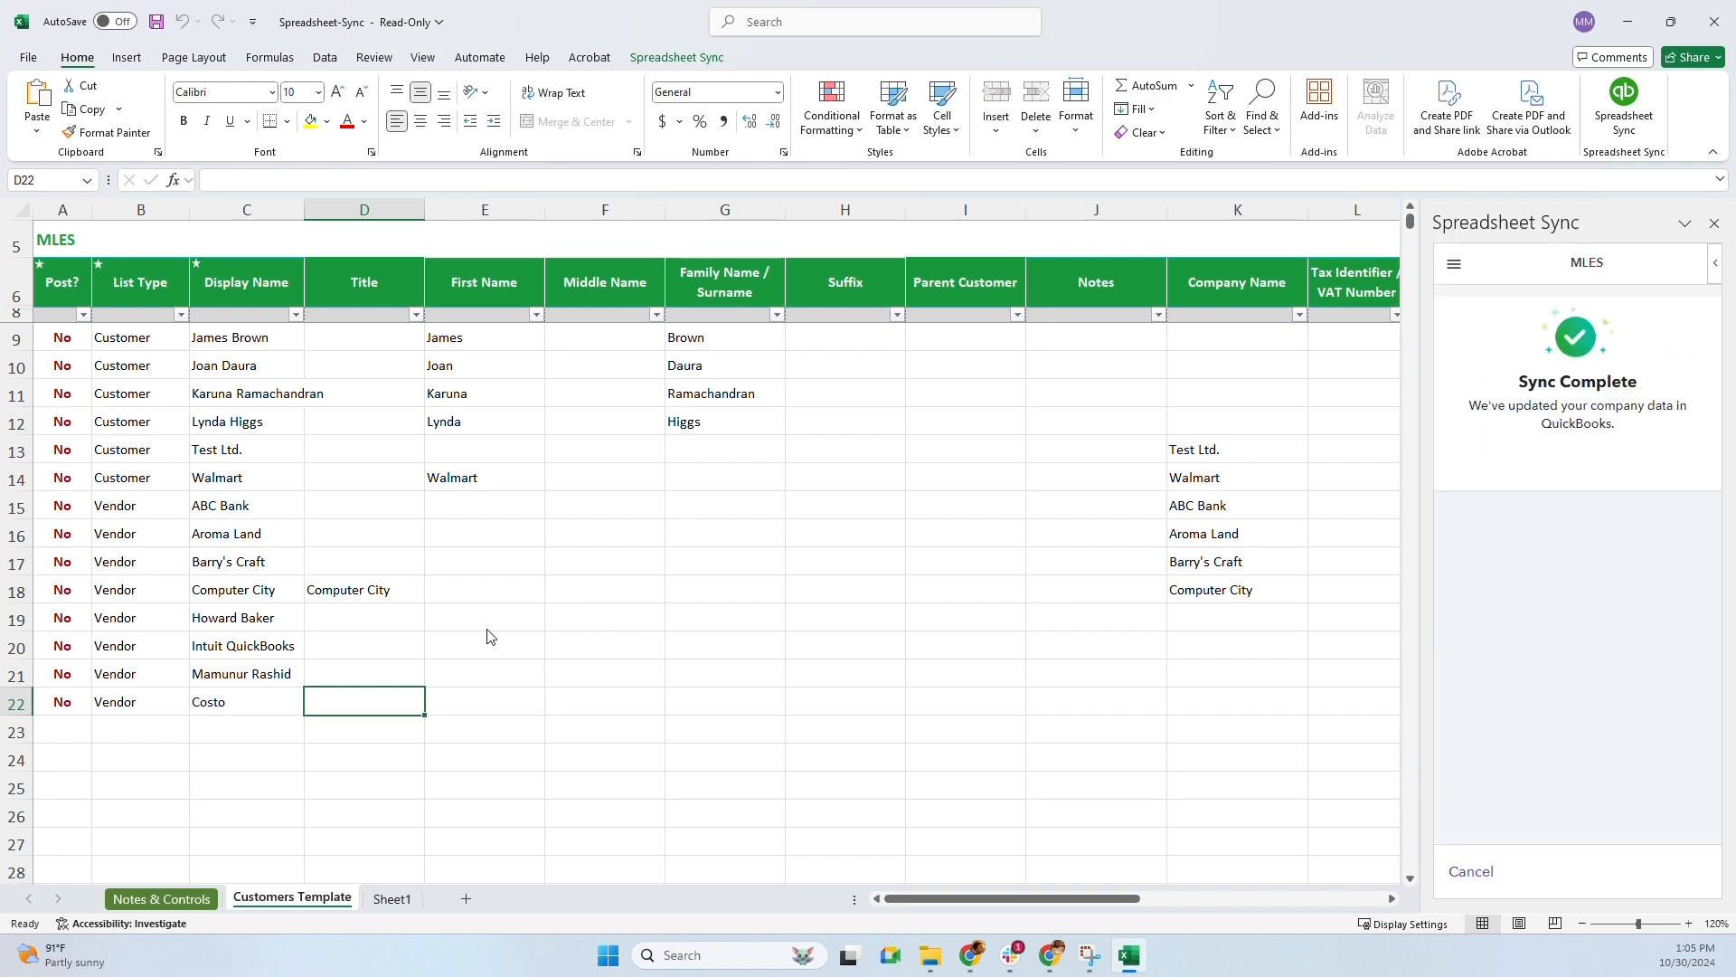
pyautogui.hotkey('alt', 'Tab')
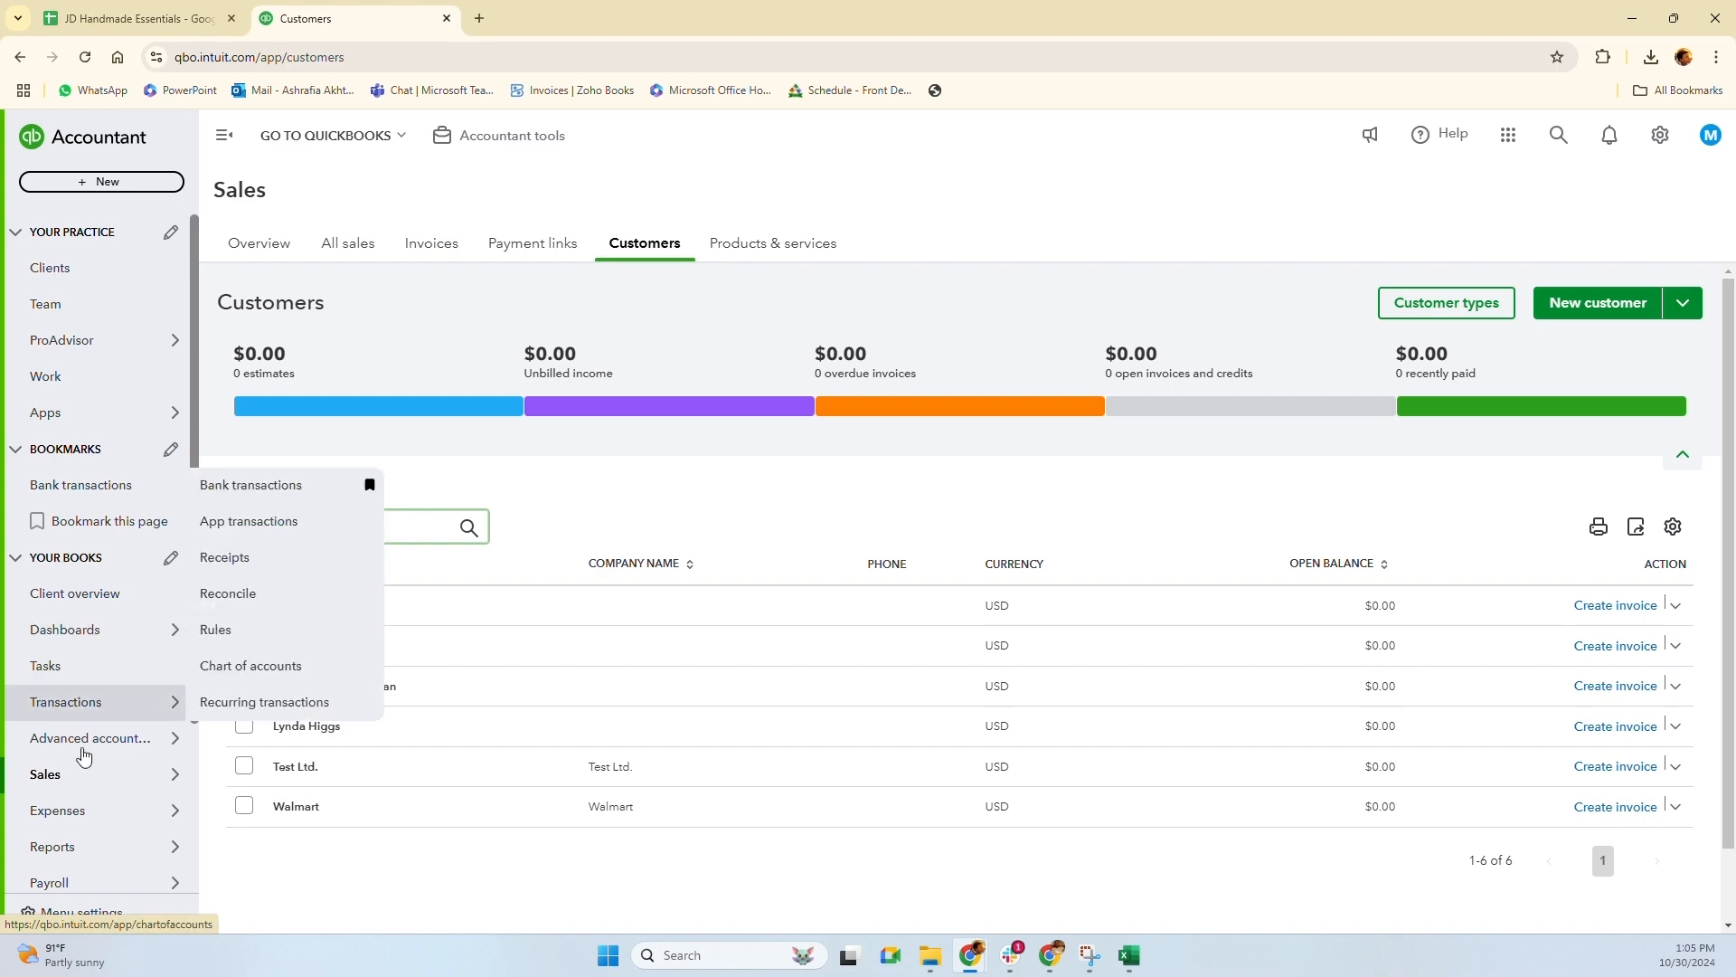
pyautogui.moveTo(86, 817)
pyautogui.click(233, 704)
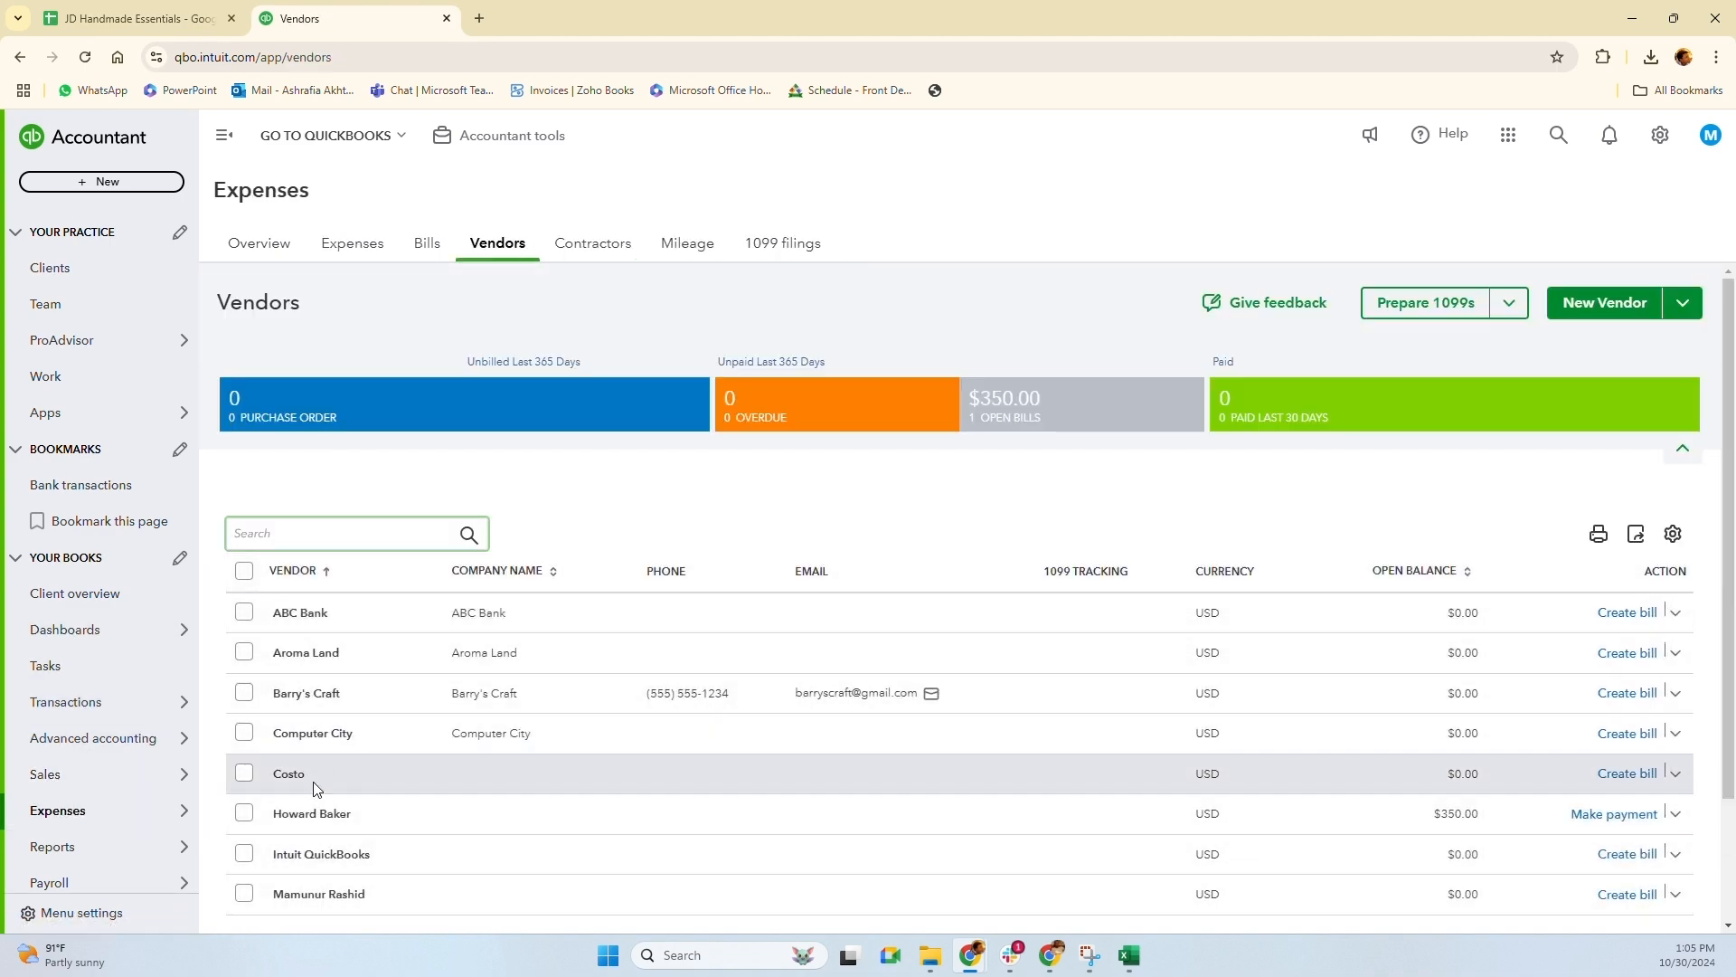
pyautogui.hotkey('alt', 'Tab')
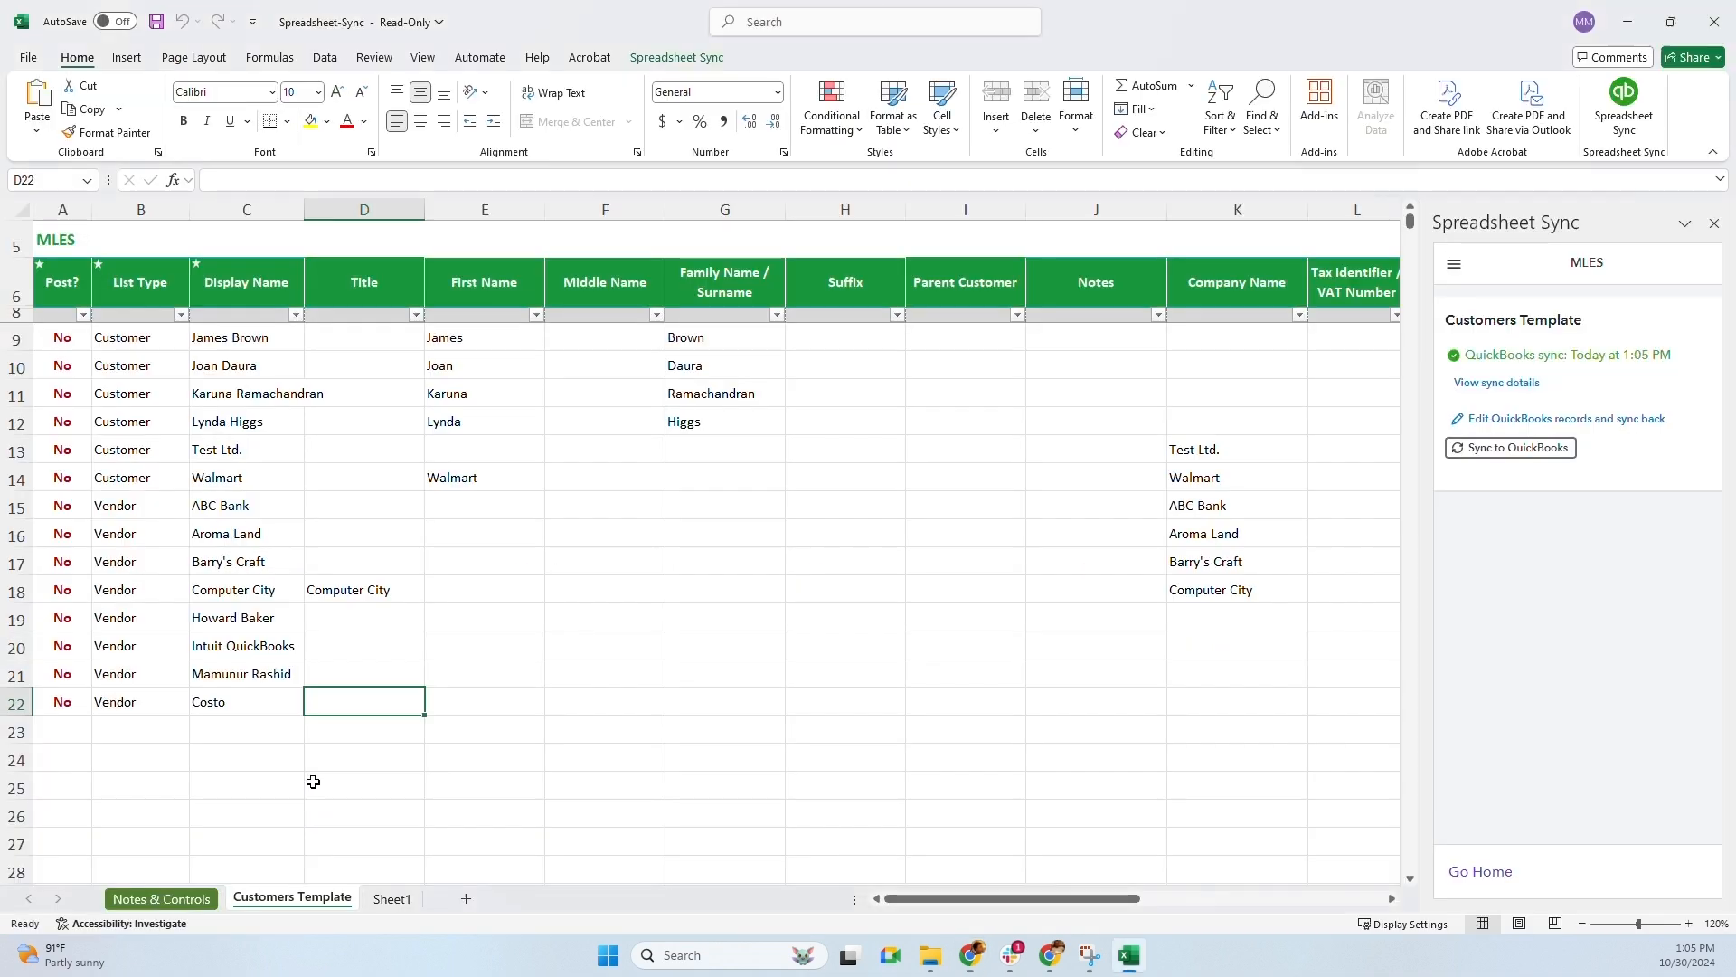
# Set Costo's Post? value to Archive and sync the change to QuickBooks
pyautogui.click(71, 705)
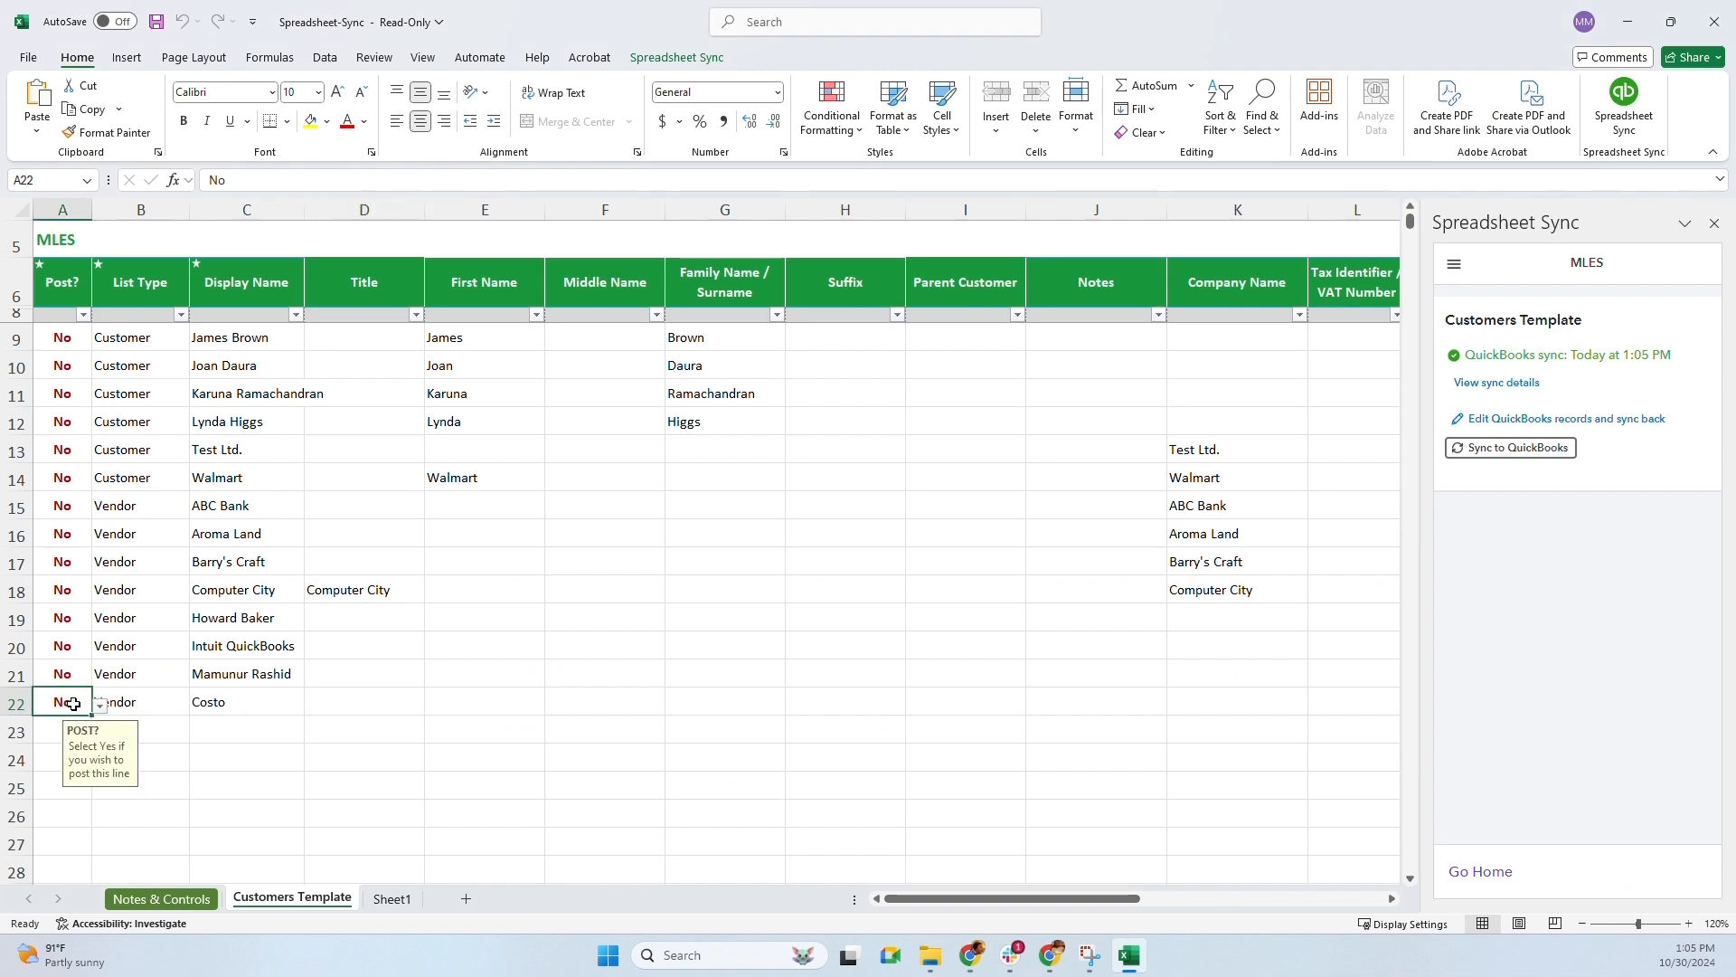
pyautogui.click(103, 710)
pyautogui.click(59, 753)
pyautogui.click(565, 704)
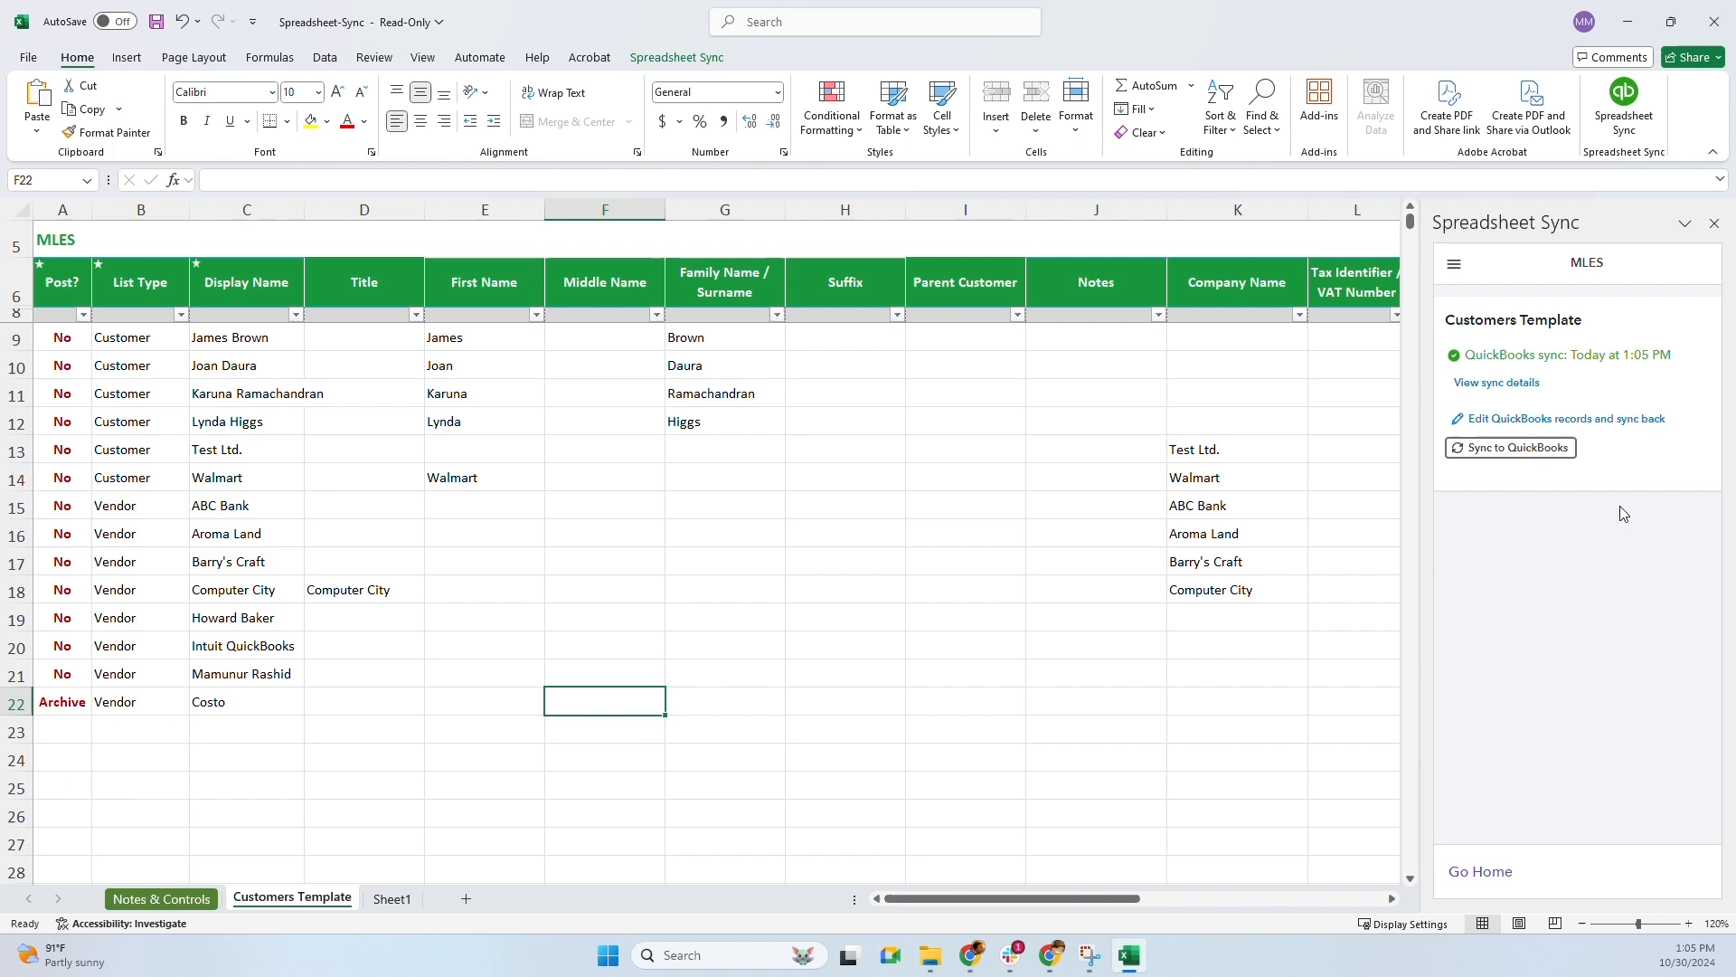
pyautogui.click(1511, 448)
pyautogui.click(1630, 616)
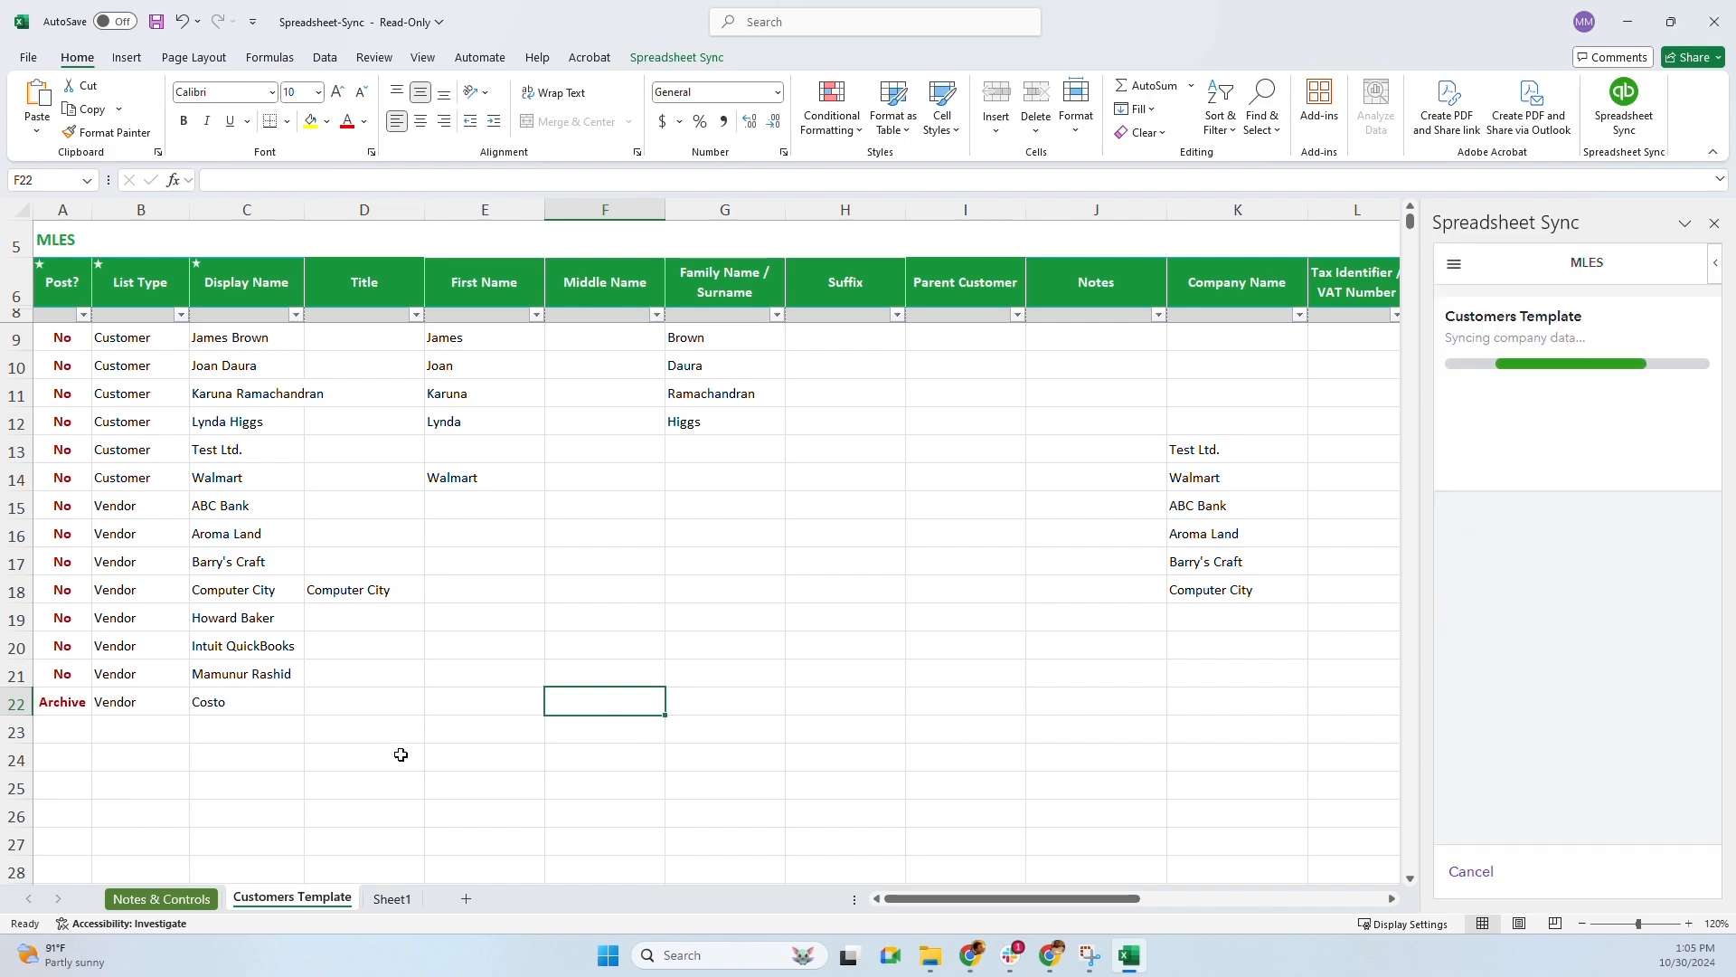
pyautogui.hotkey('alt', 'Tab')
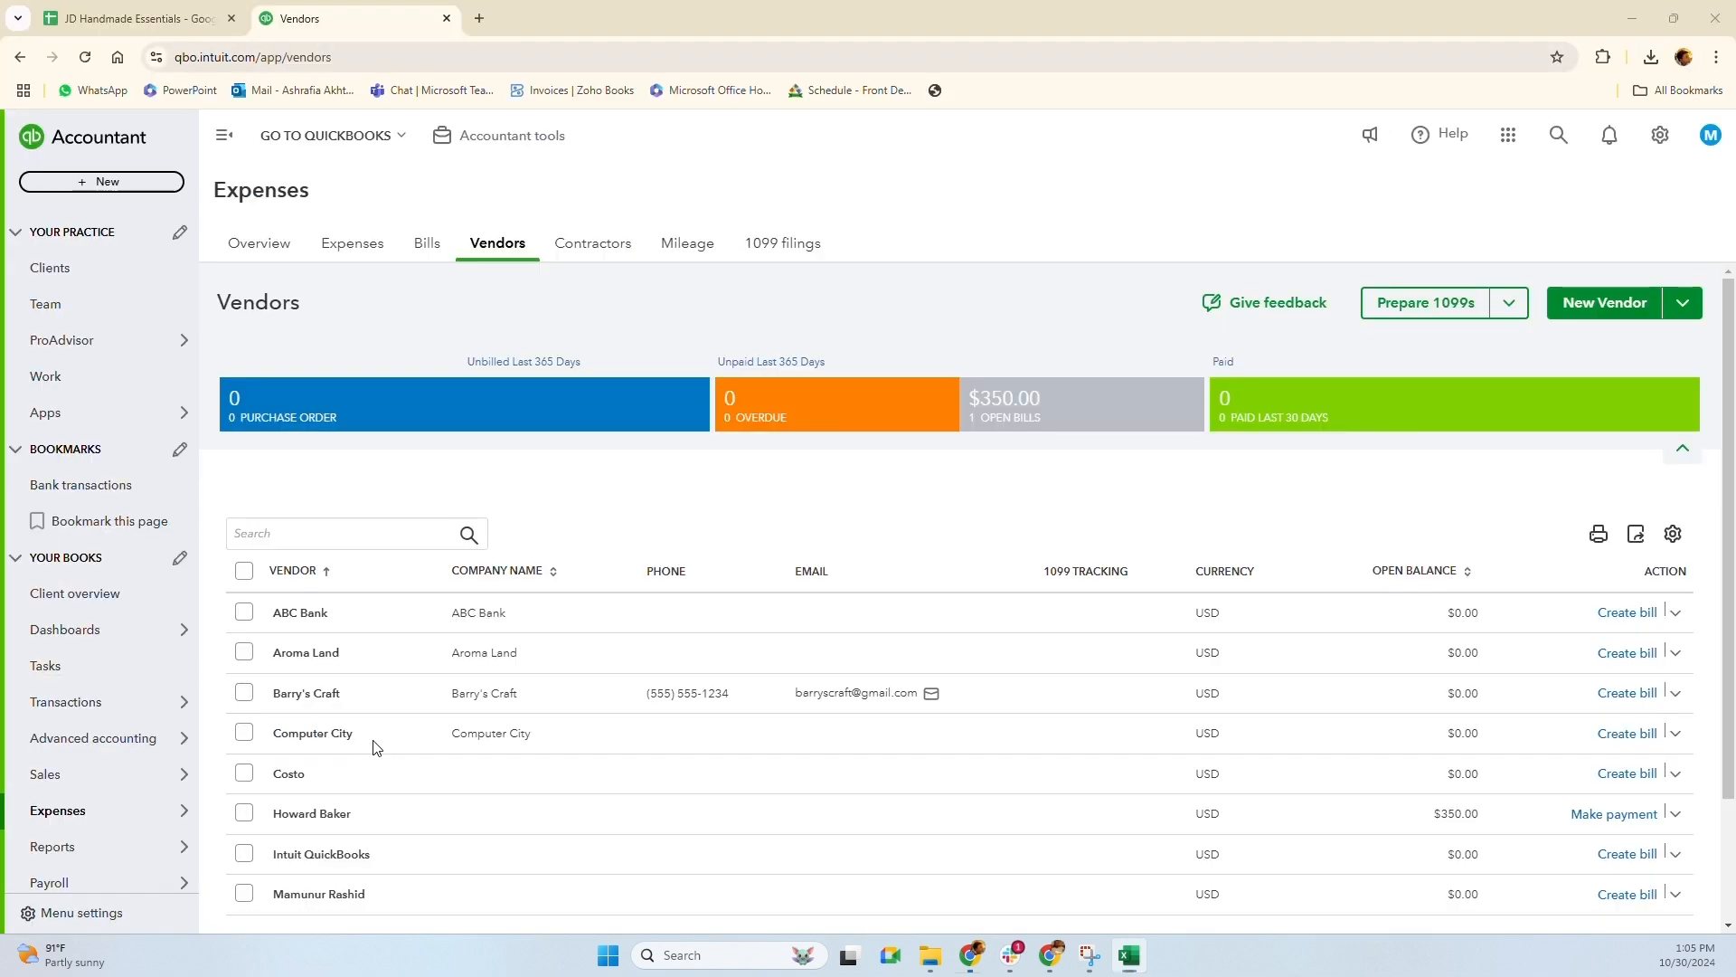
# Reload the Vendors list and include inactive vendors so the deleted Costo appears
pyautogui.click(86, 57)
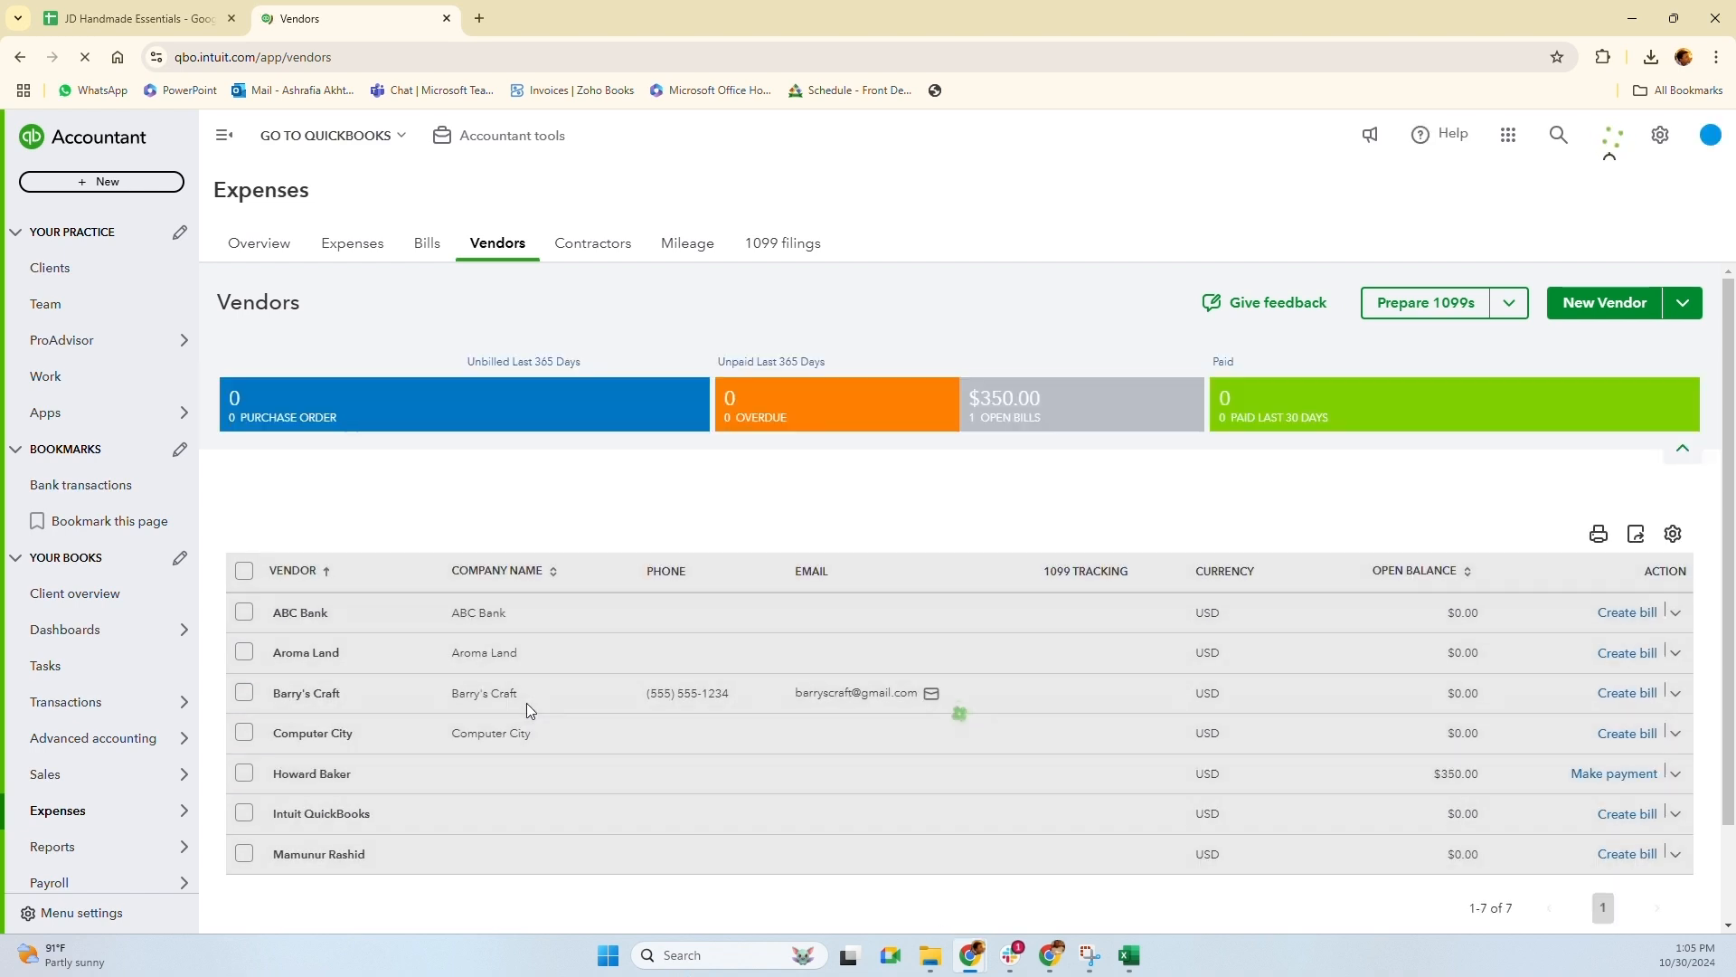
pyautogui.click(1672, 534)
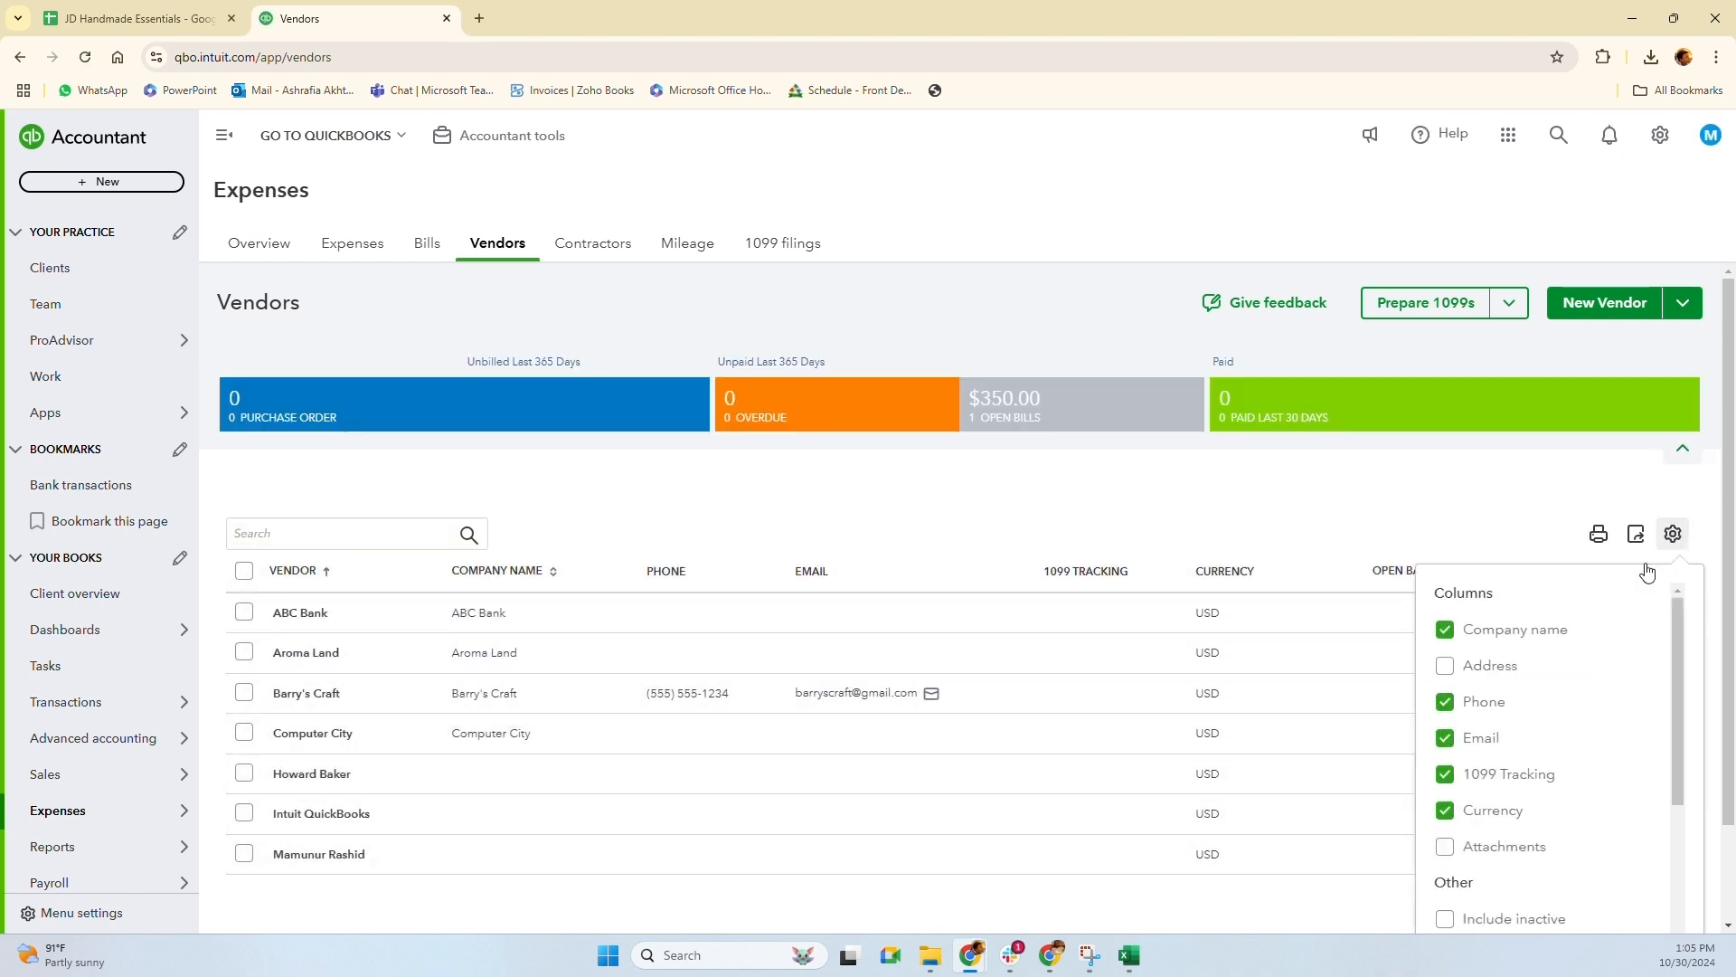
pyautogui.scroll(-3, 1500, 709)
pyautogui.click(1446, 740)
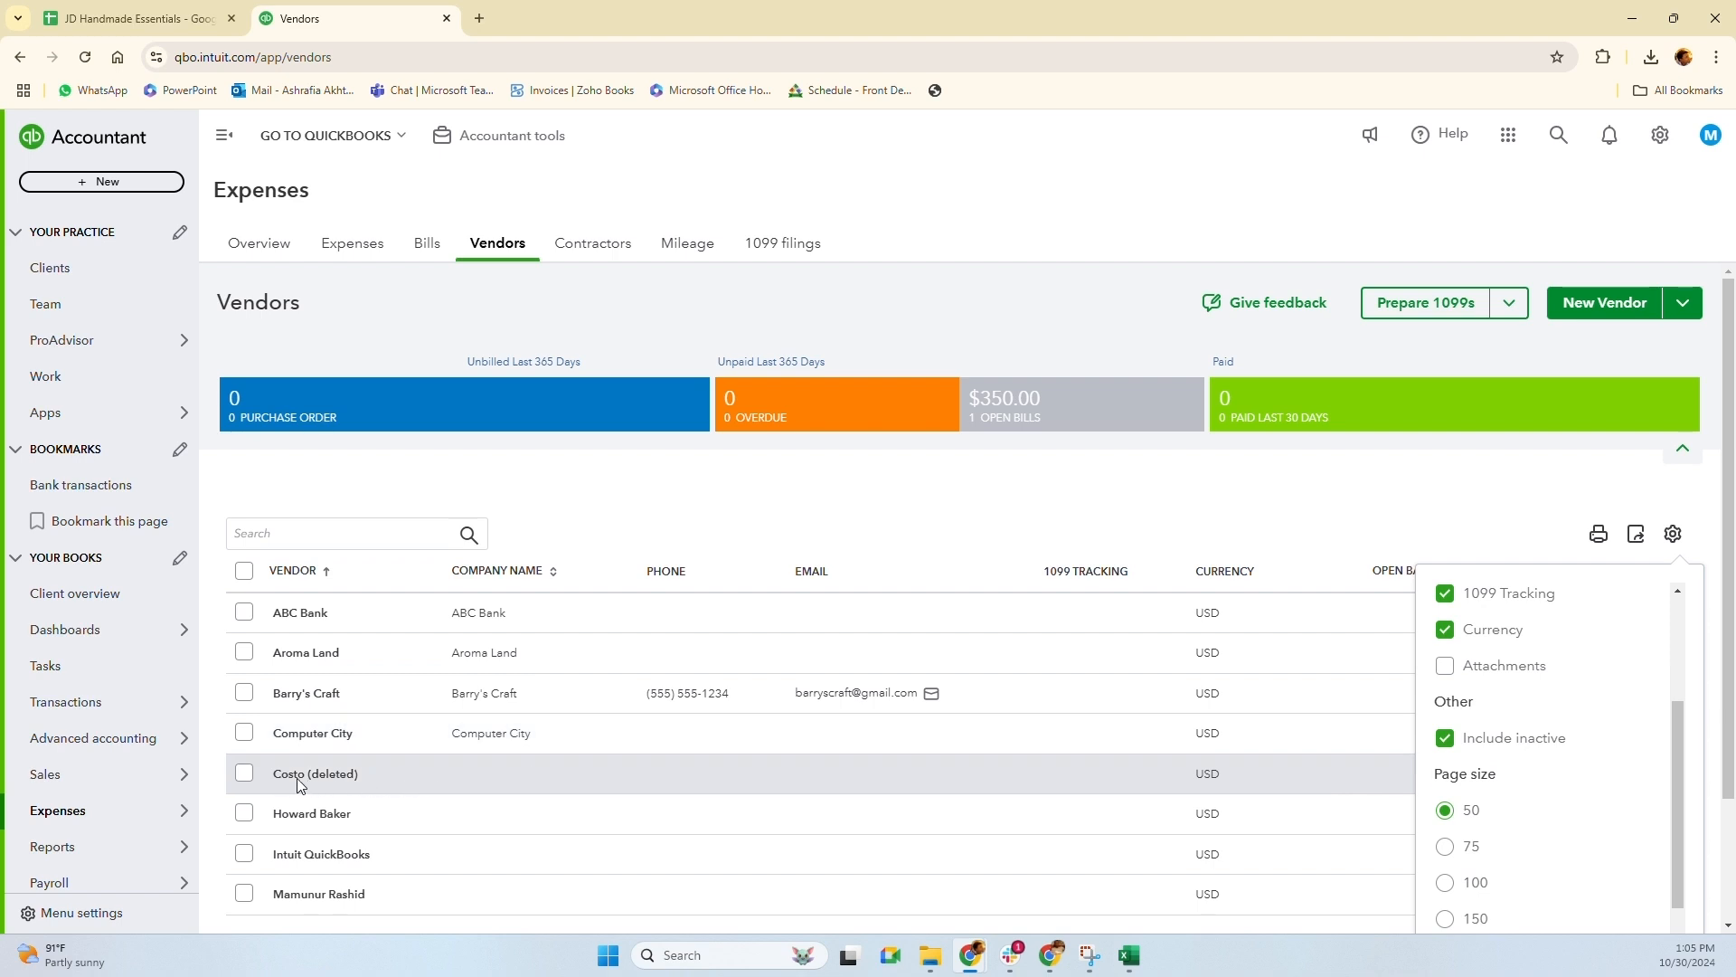
pyautogui.click(1491, 509)
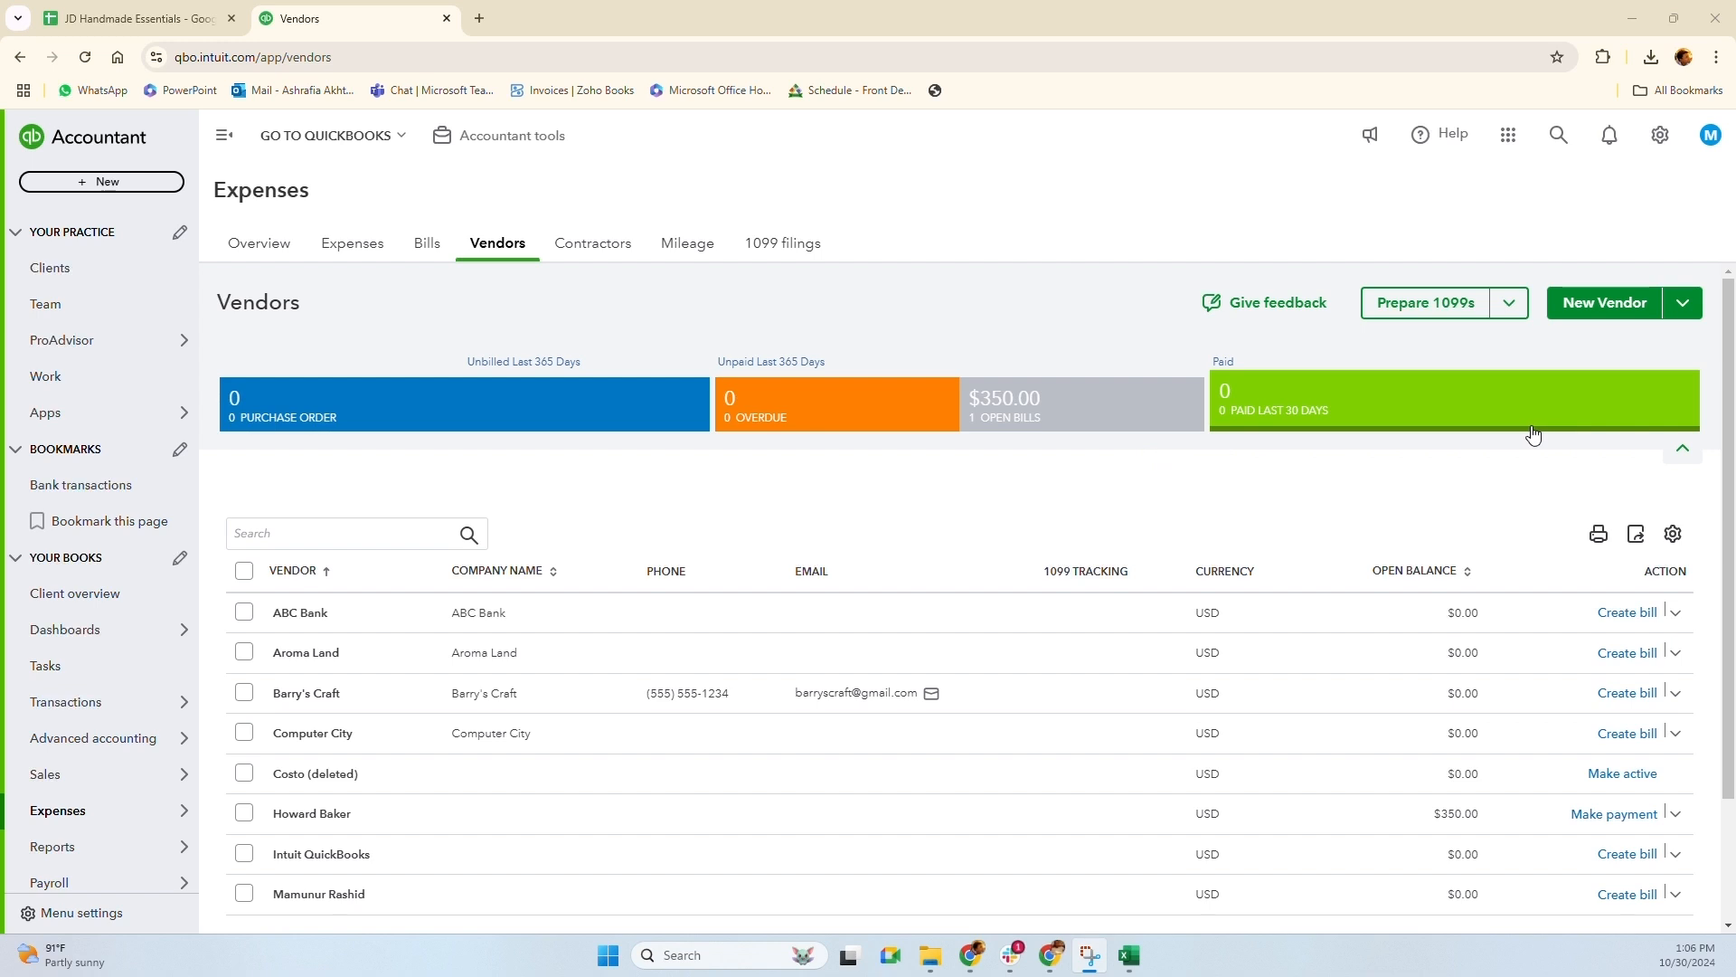
pyautogui.click(1606, 305)
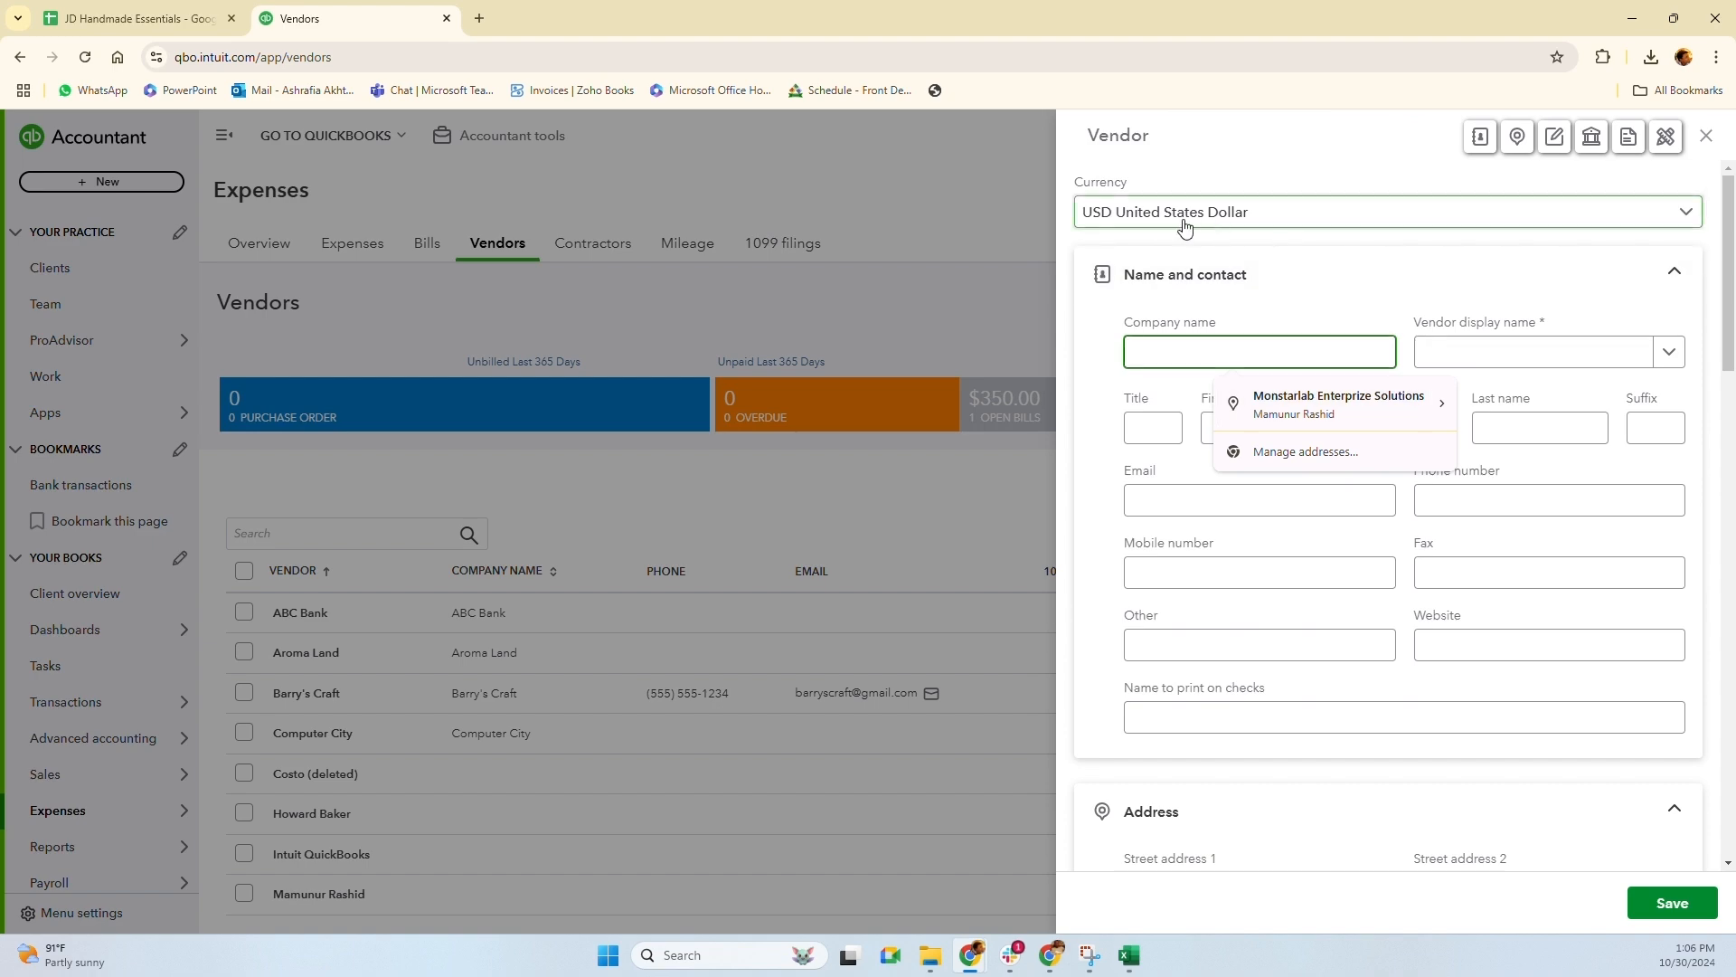
pyautogui.scroll(-20, 1235, 491)
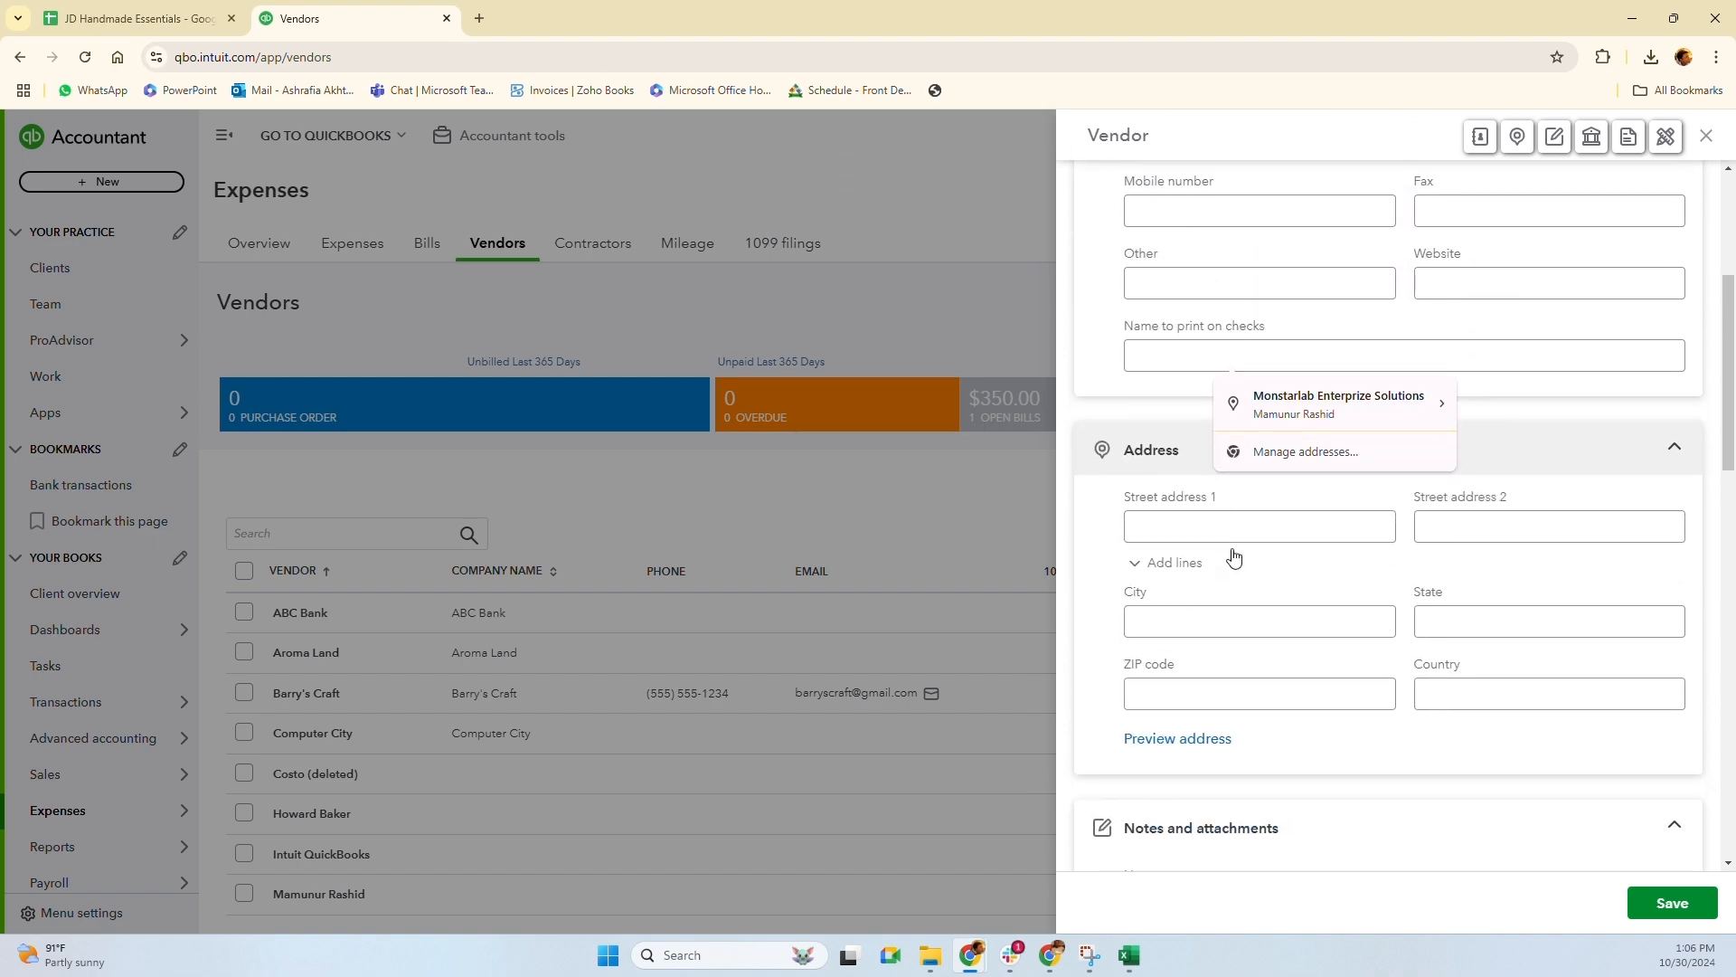
pyautogui.scroll(20, 1228, 616)
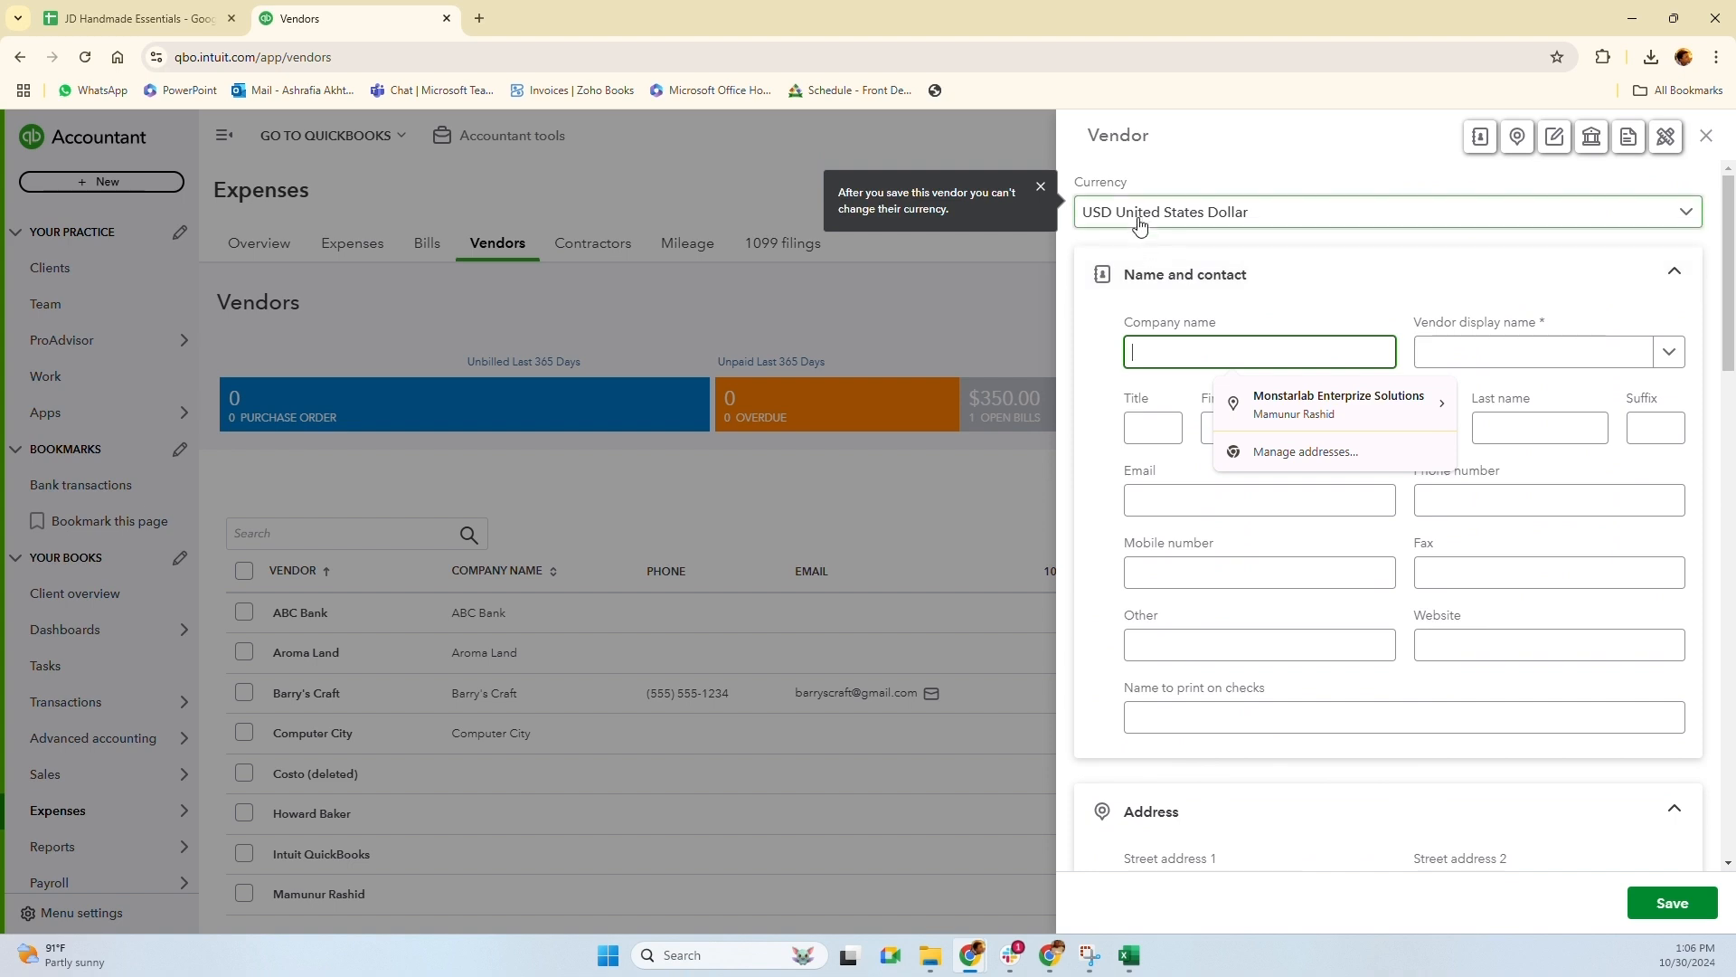
pyautogui.click(1138, 220)
pyautogui.click(1243, 346)
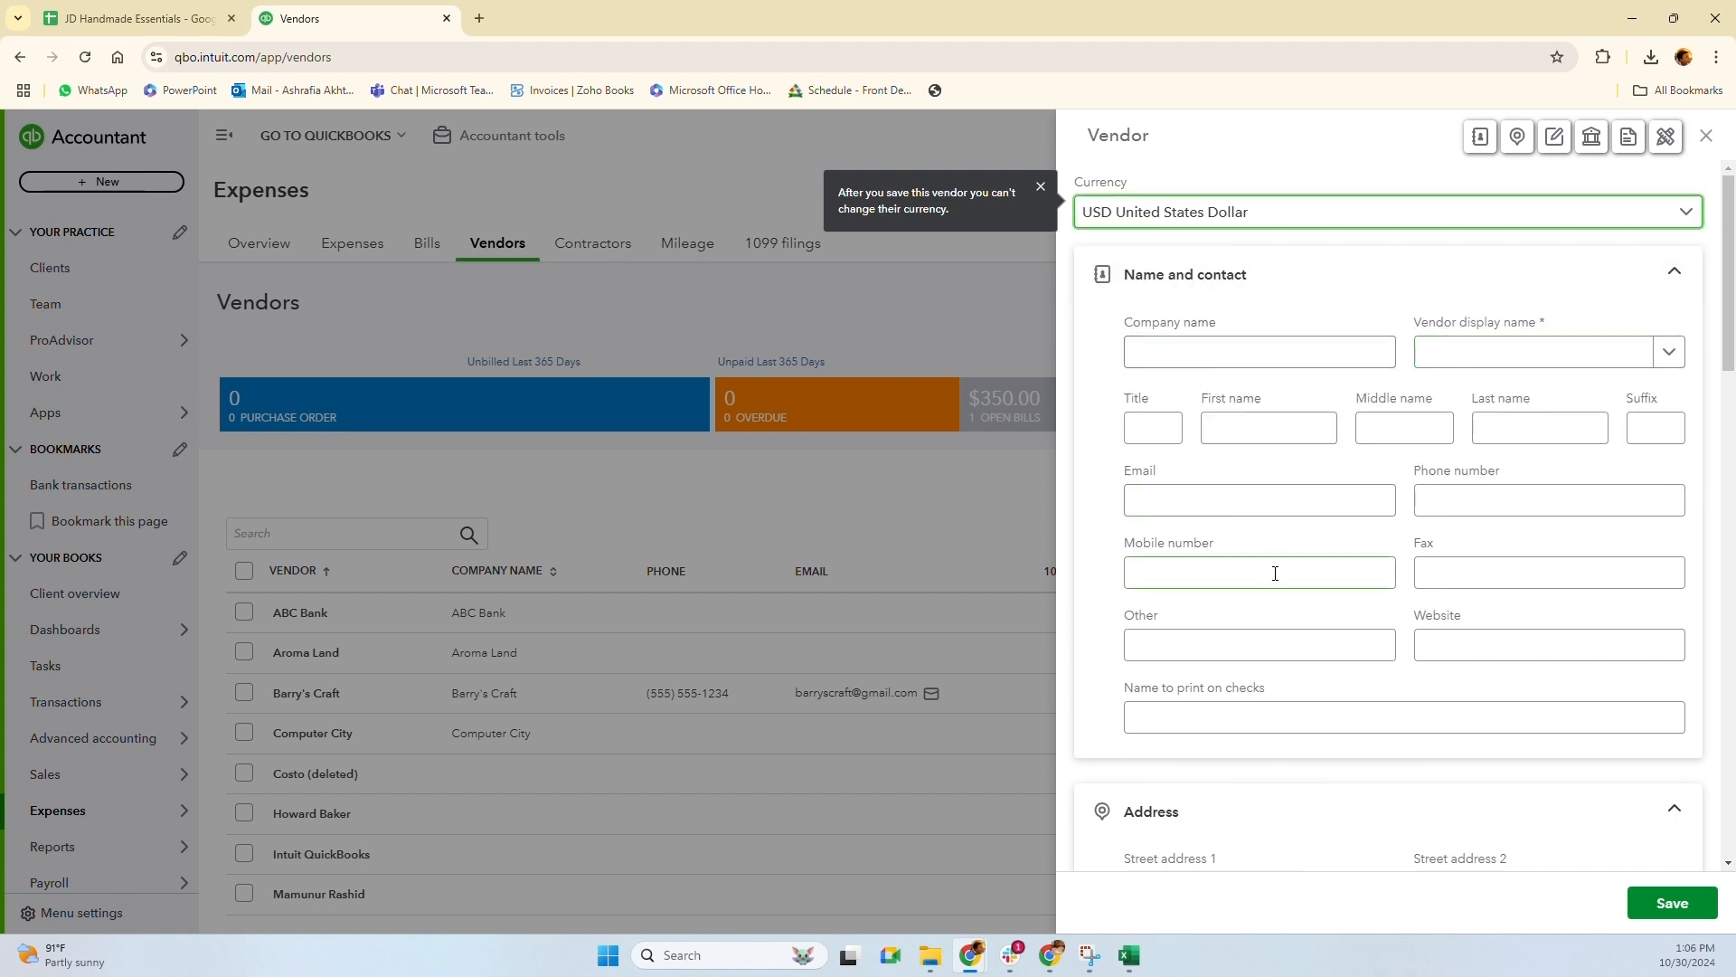
pyautogui.scroll(-3, 1278, 583)
pyautogui.scroll(-9, 1277, 588)
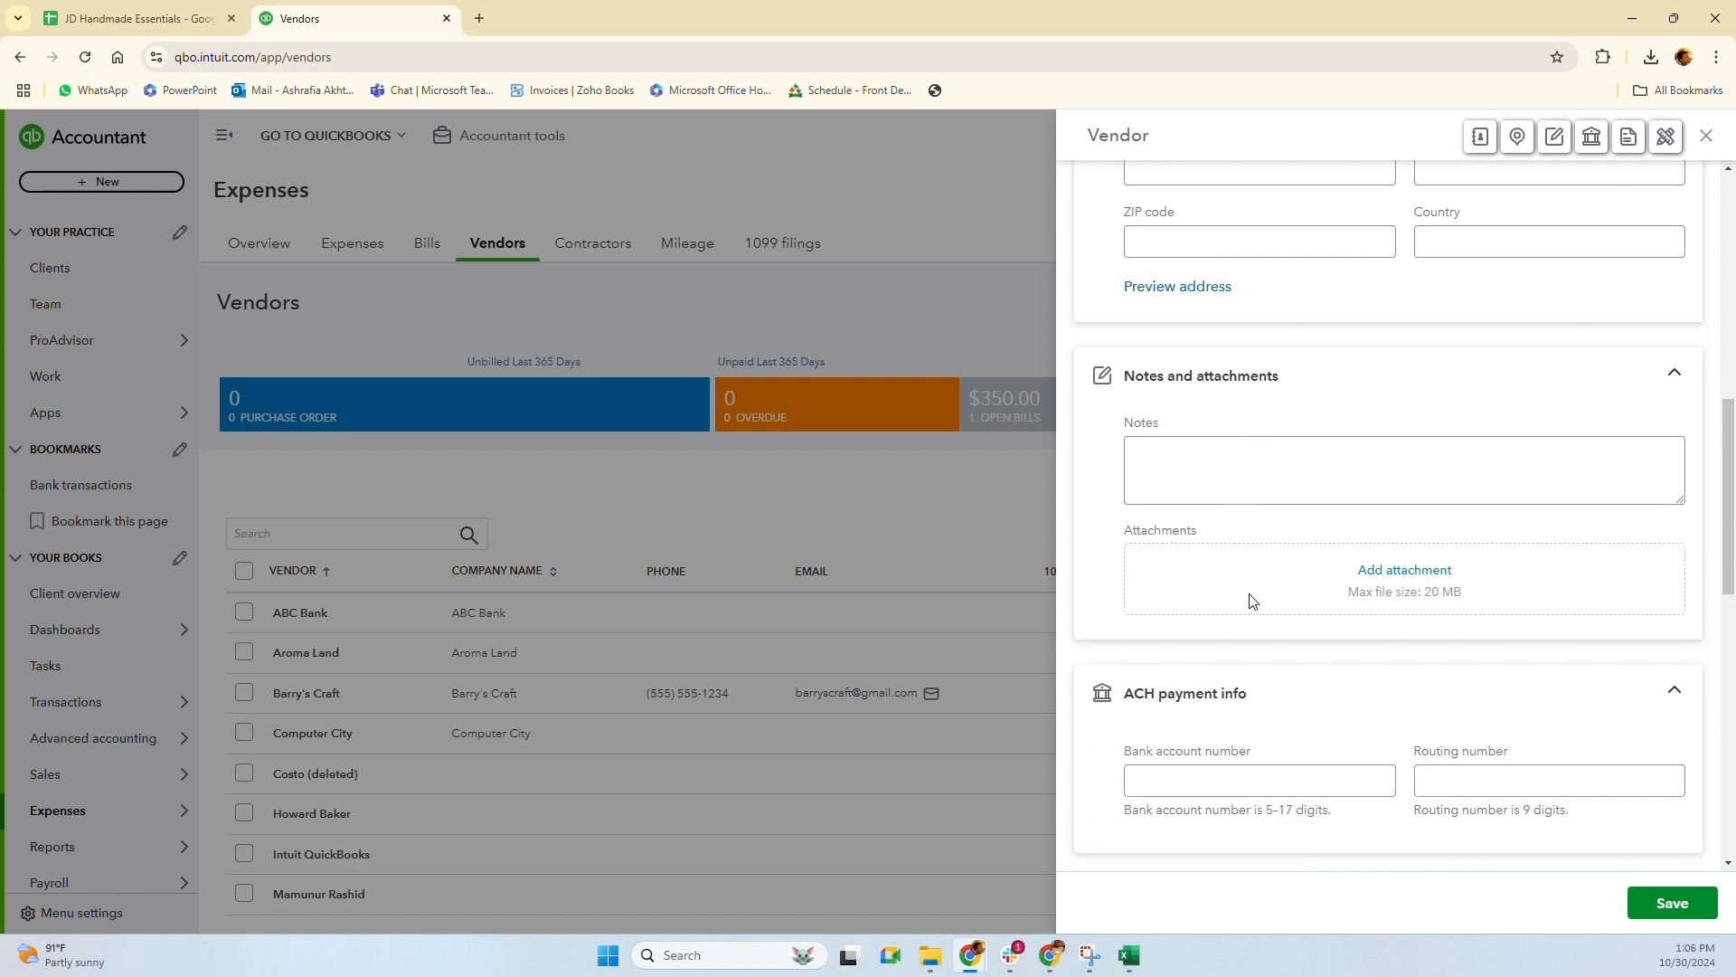
pyautogui.scroll(-4, 1411, 570)
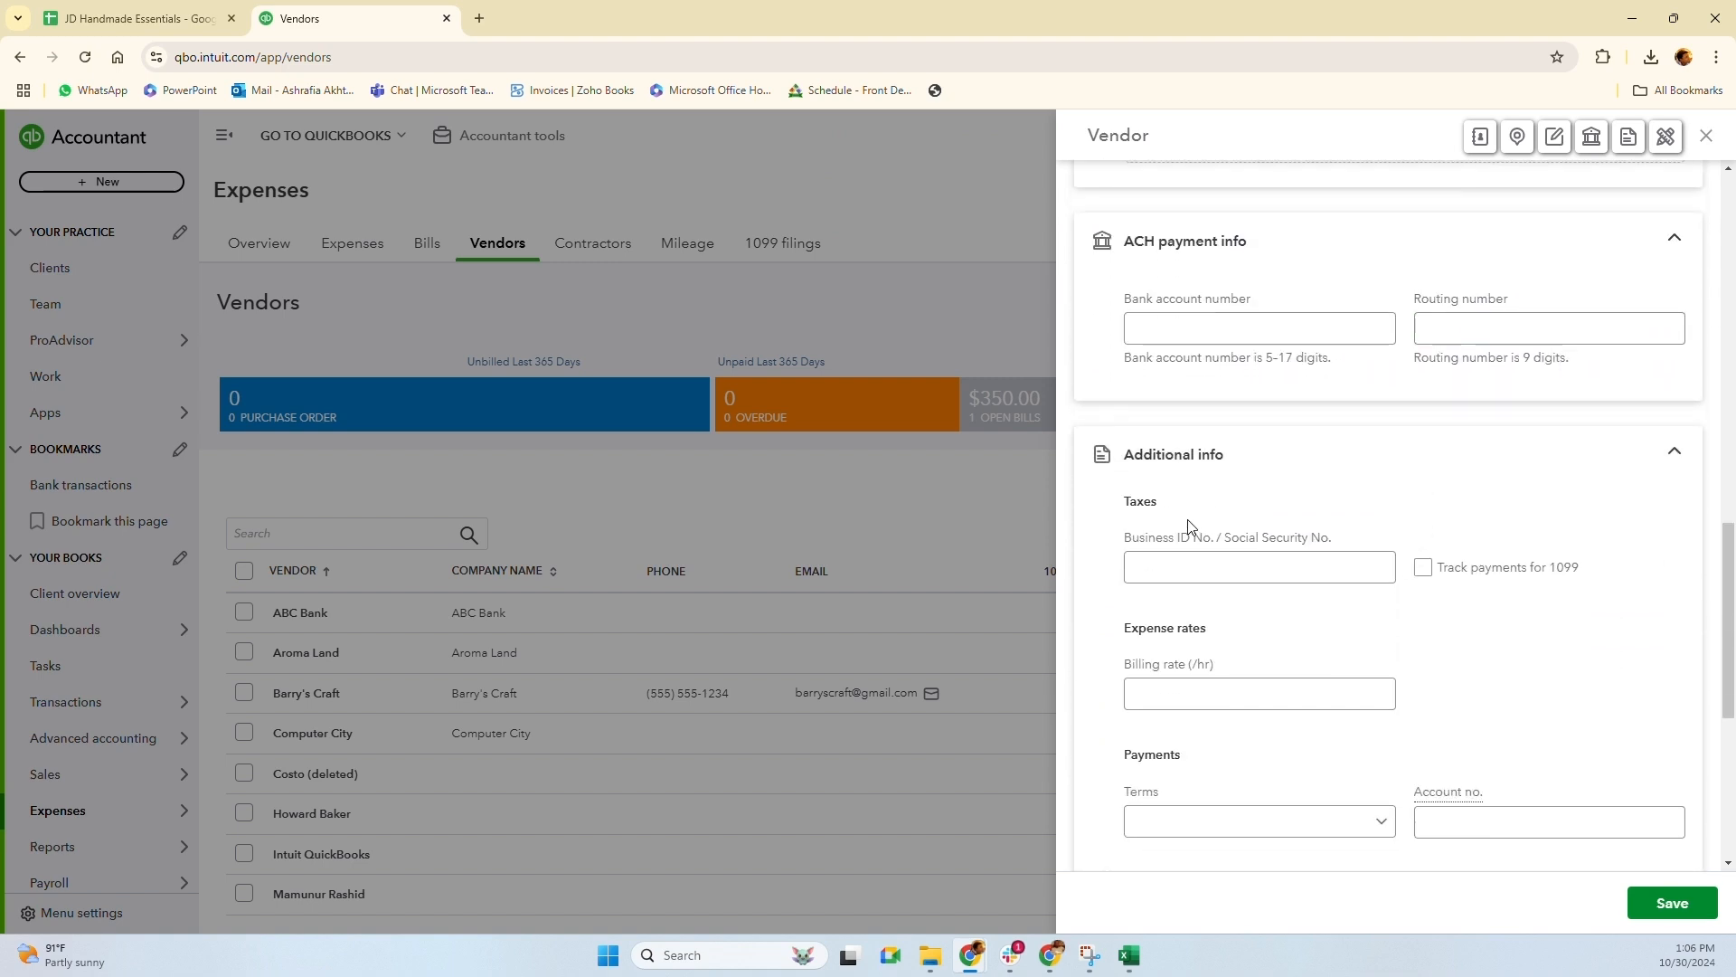
pyautogui.scroll(-1, 1381, 567)
pyautogui.scroll(-2, 1419, 452)
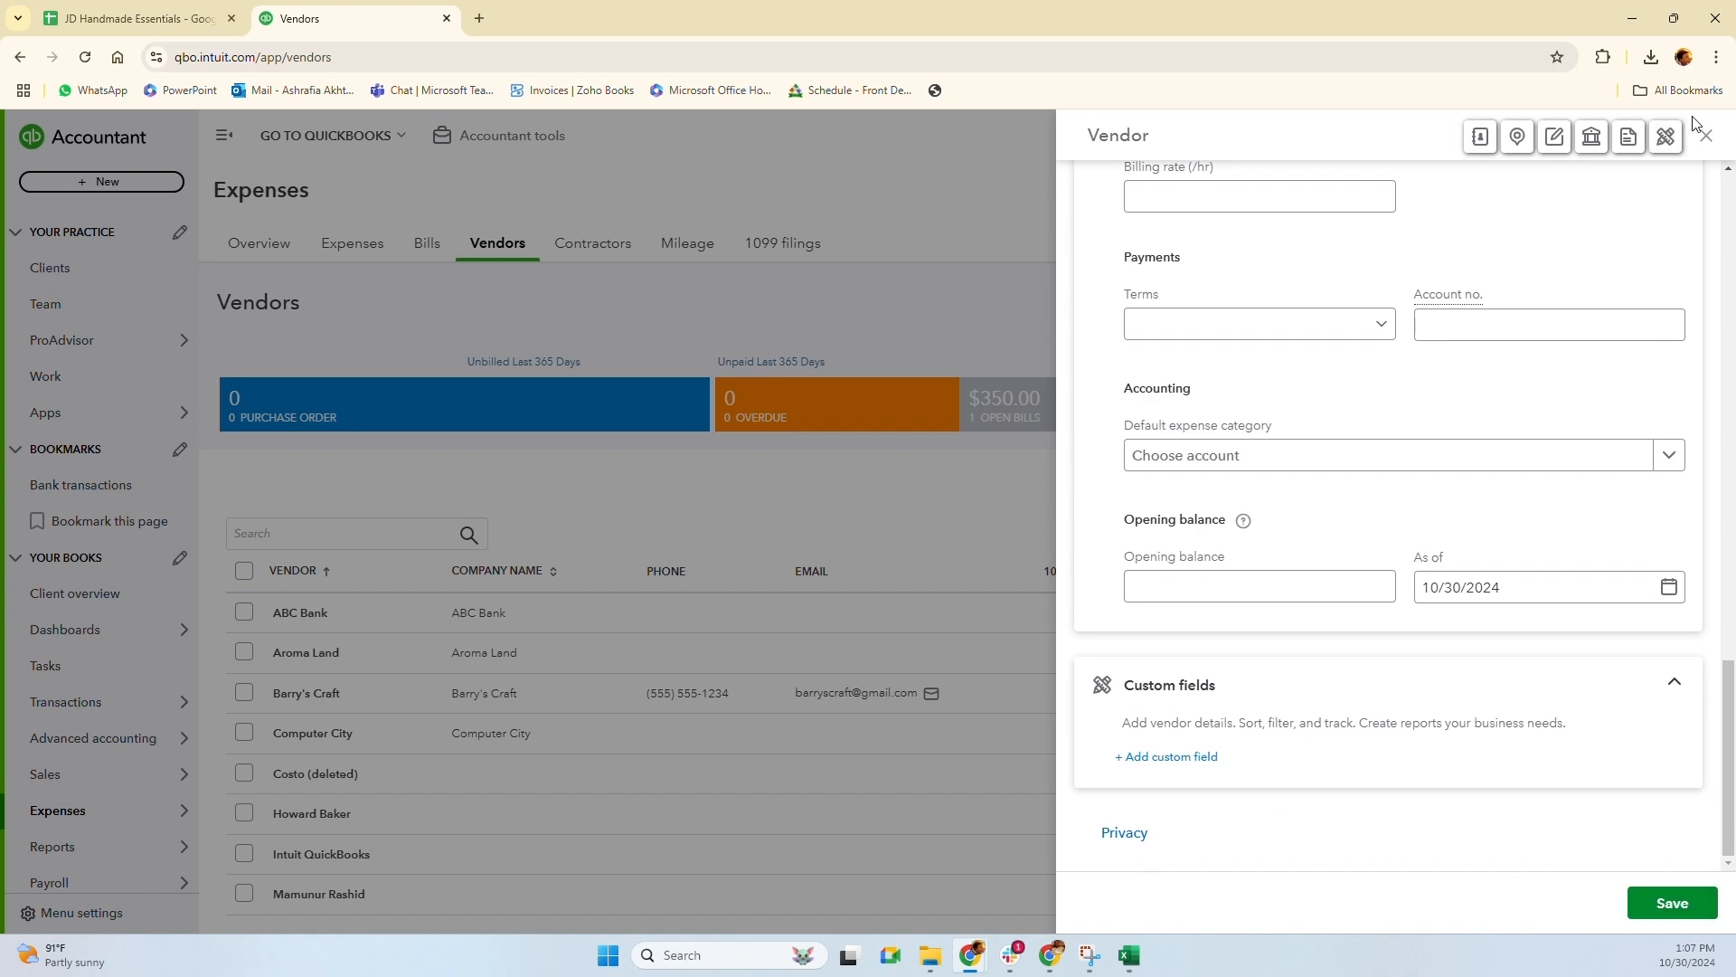
pyautogui.scroll(6, 1350, 509)
pyautogui.scroll(10, 1353, 504)
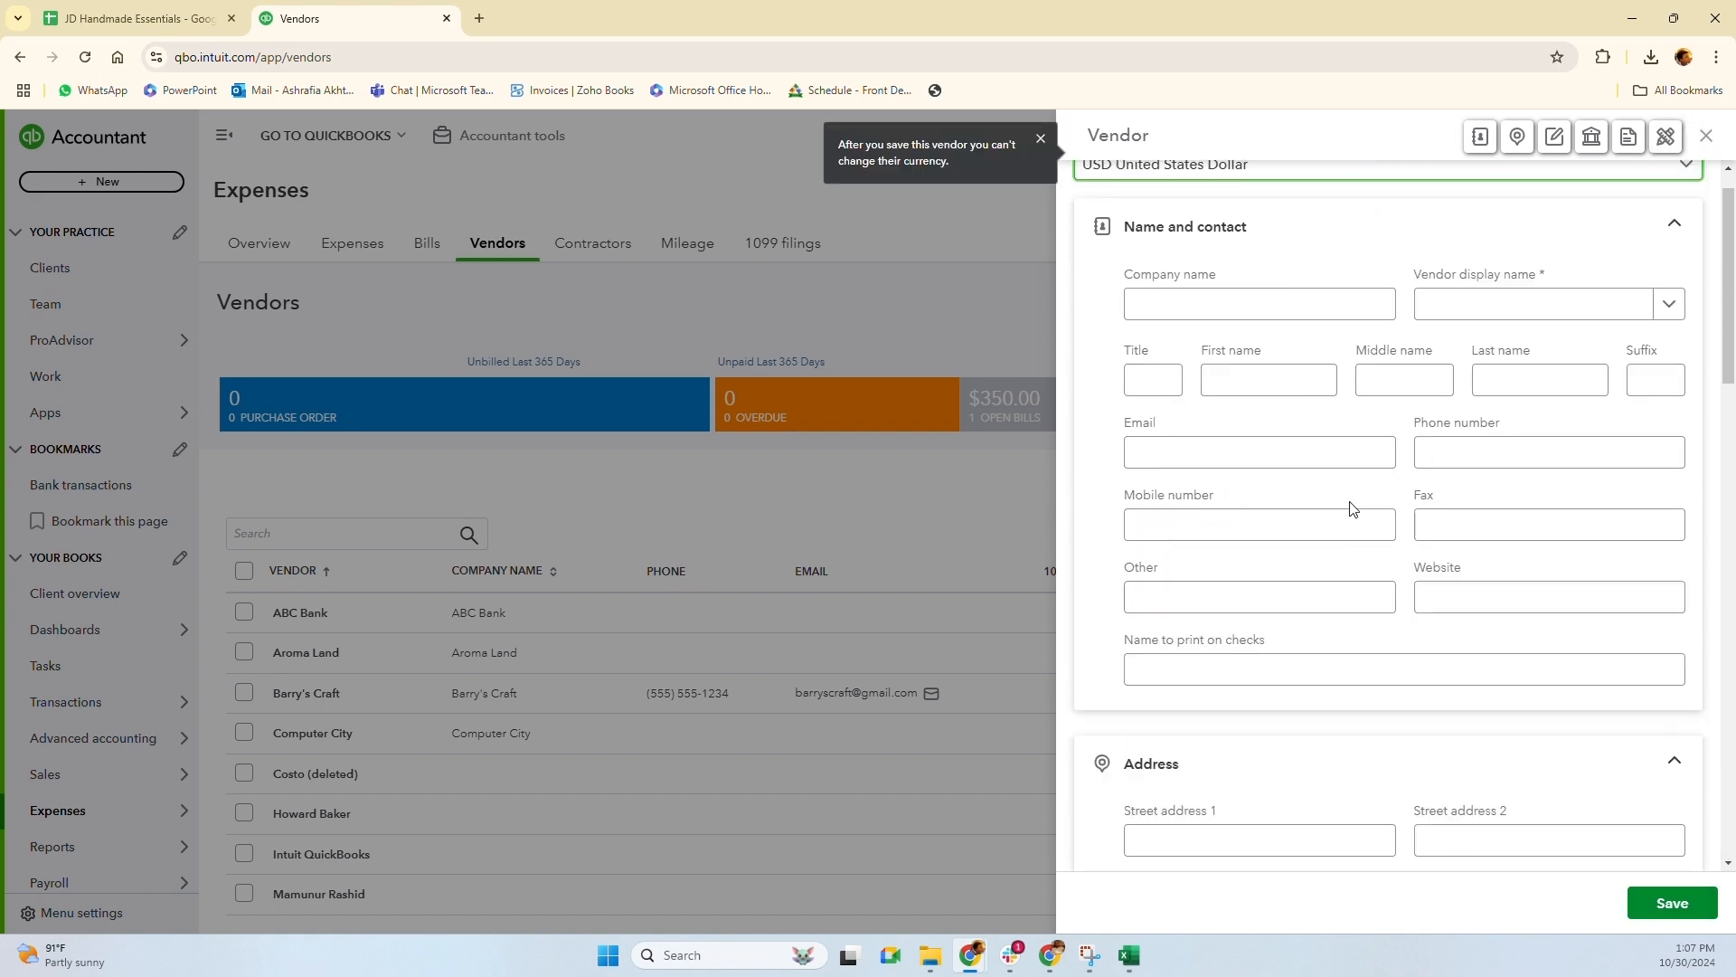
pyautogui.click(1706, 136)
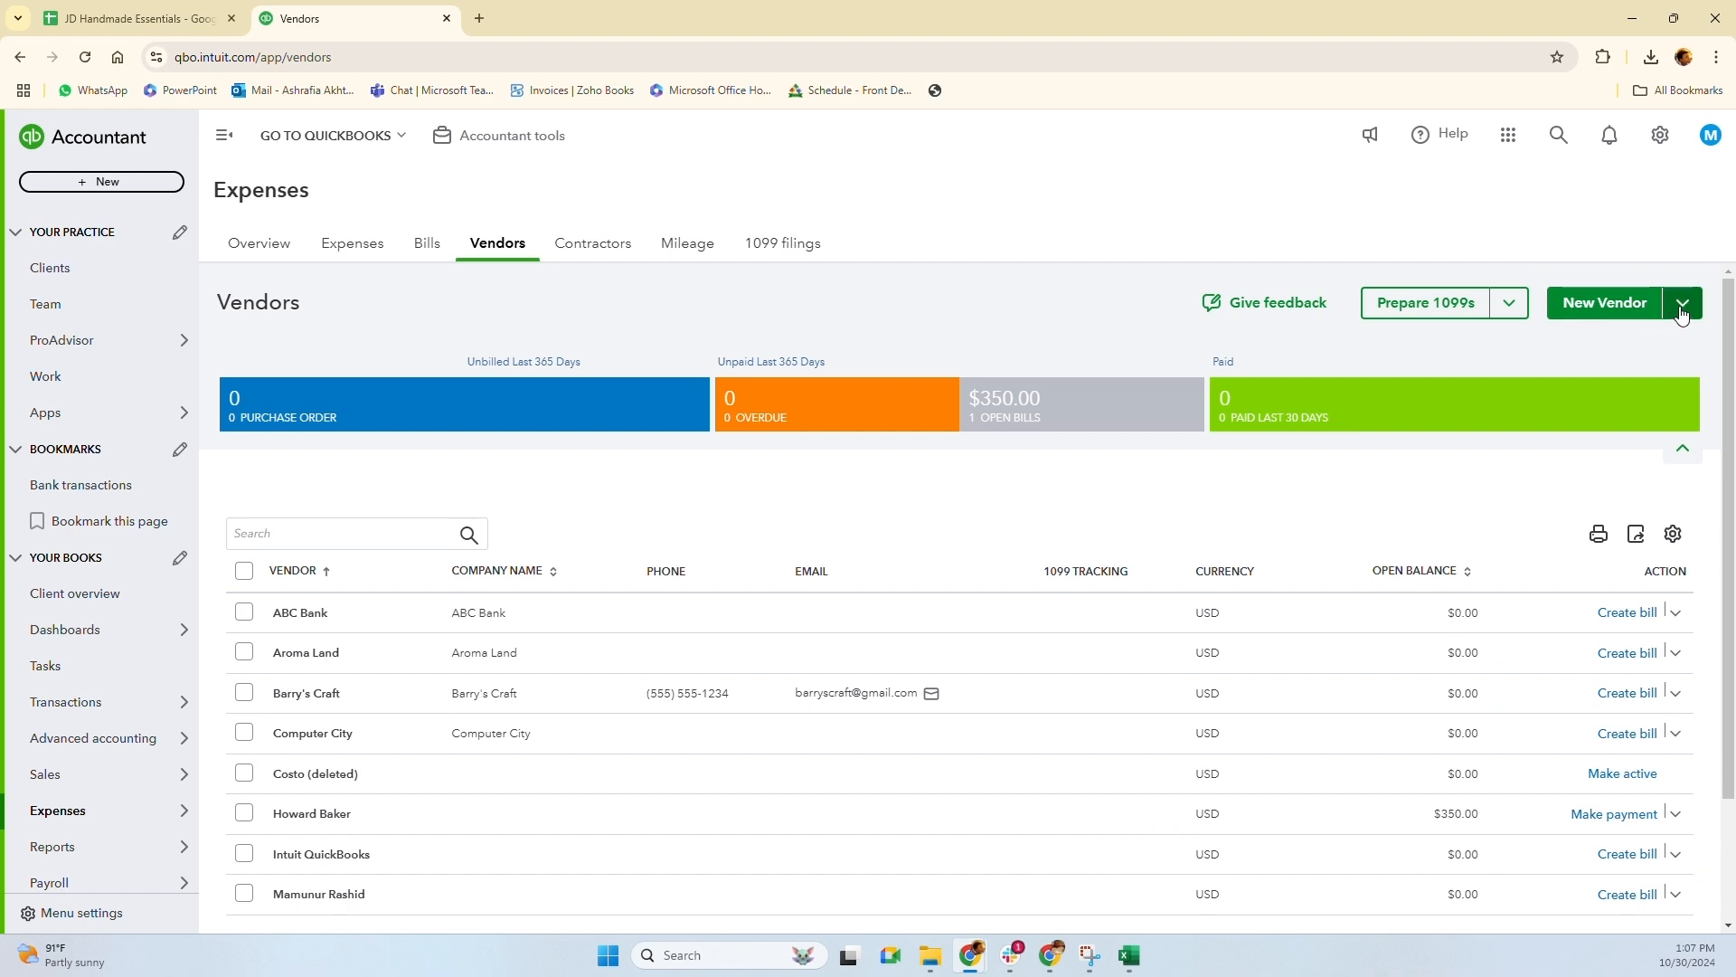
# Preview the Import vendors page, then open the multiple-vendor entry grid from New Vendor
pyautogui.click(1682, 312)
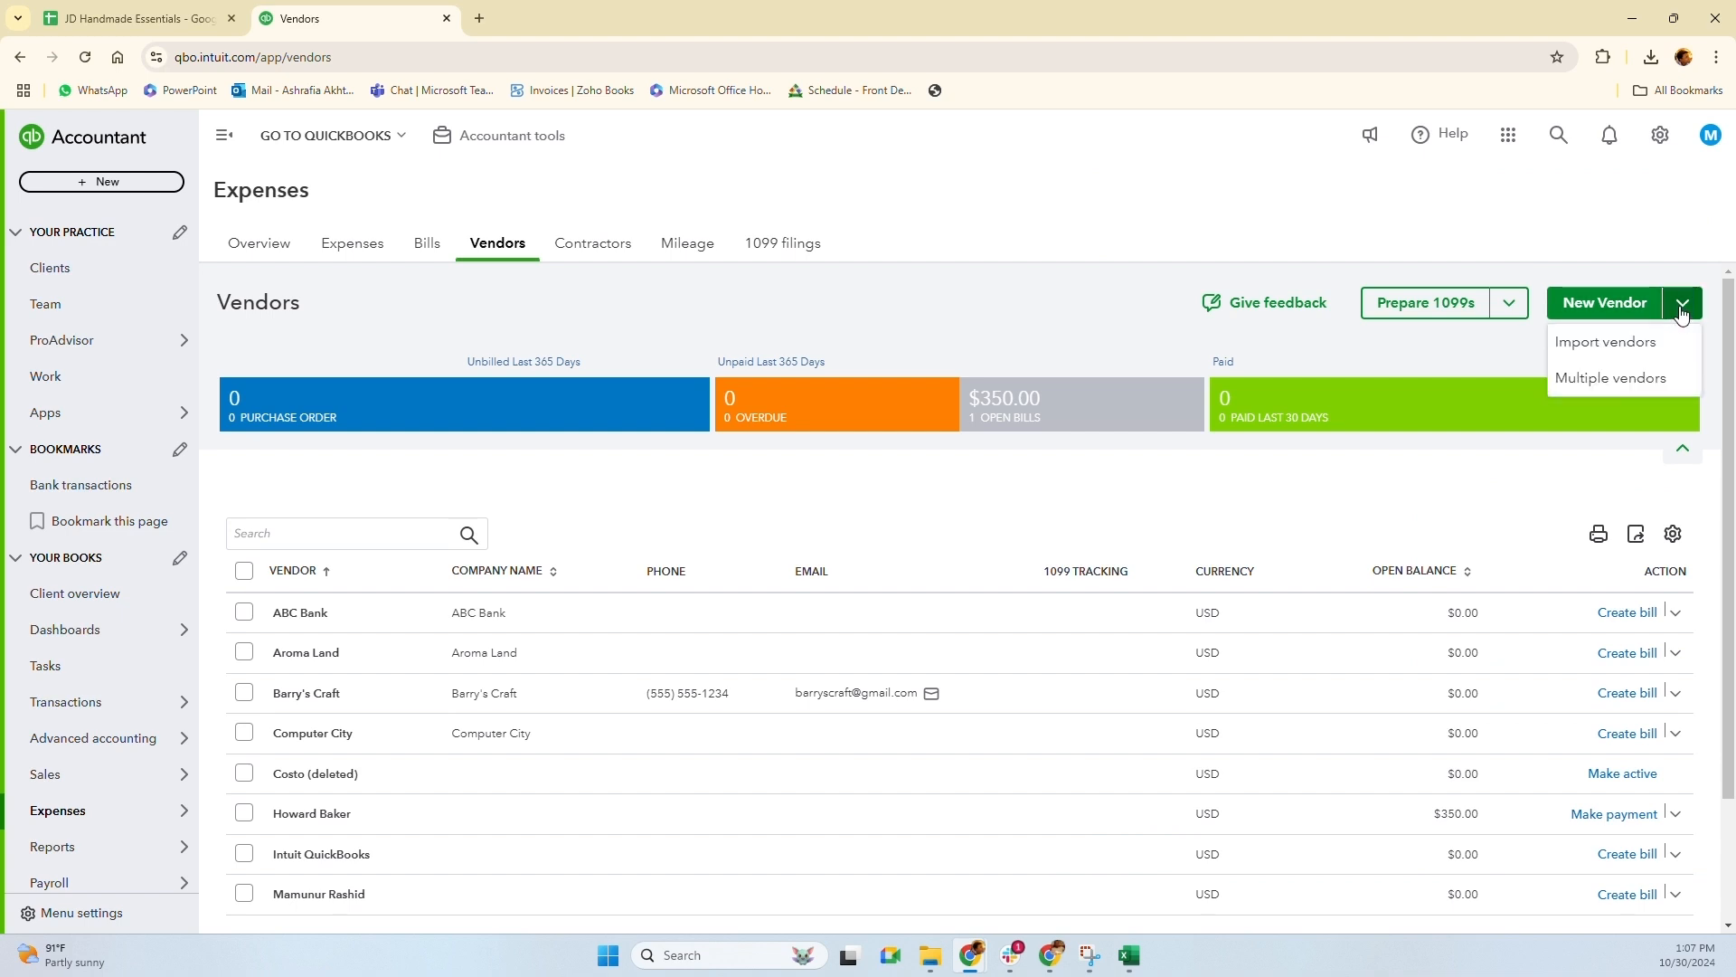
pyautogui.click(1641, 352)
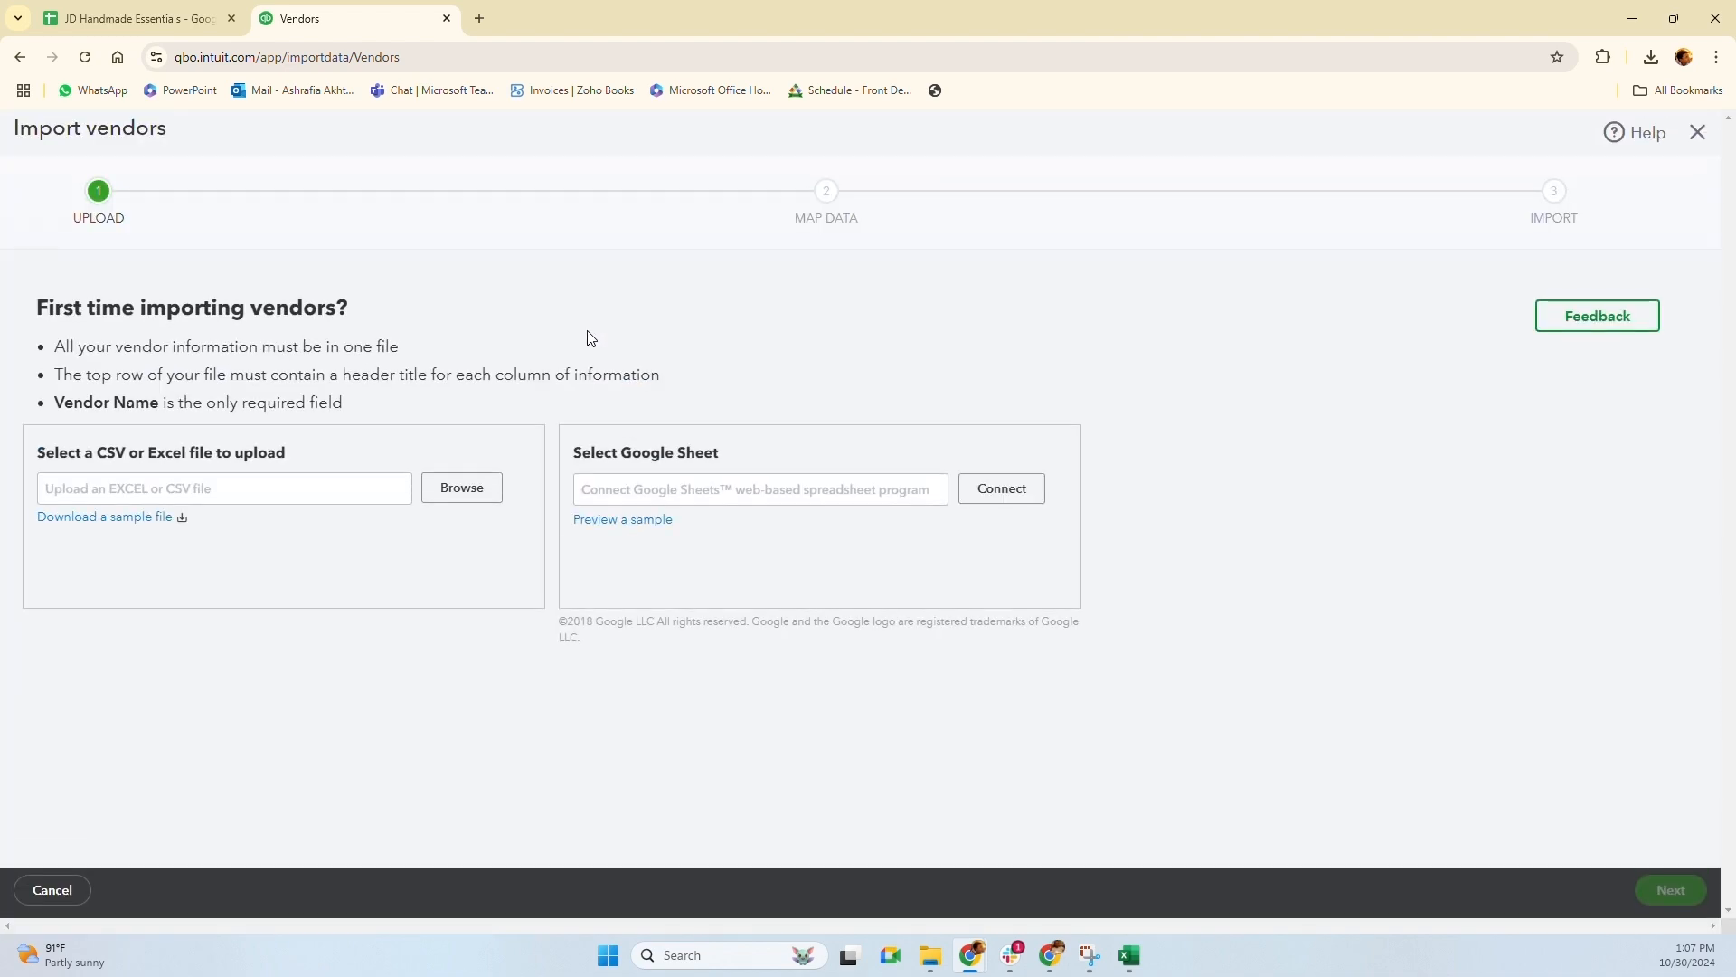
pyautogui.click(1694, 129)
pyautogui.click(1683, 302)
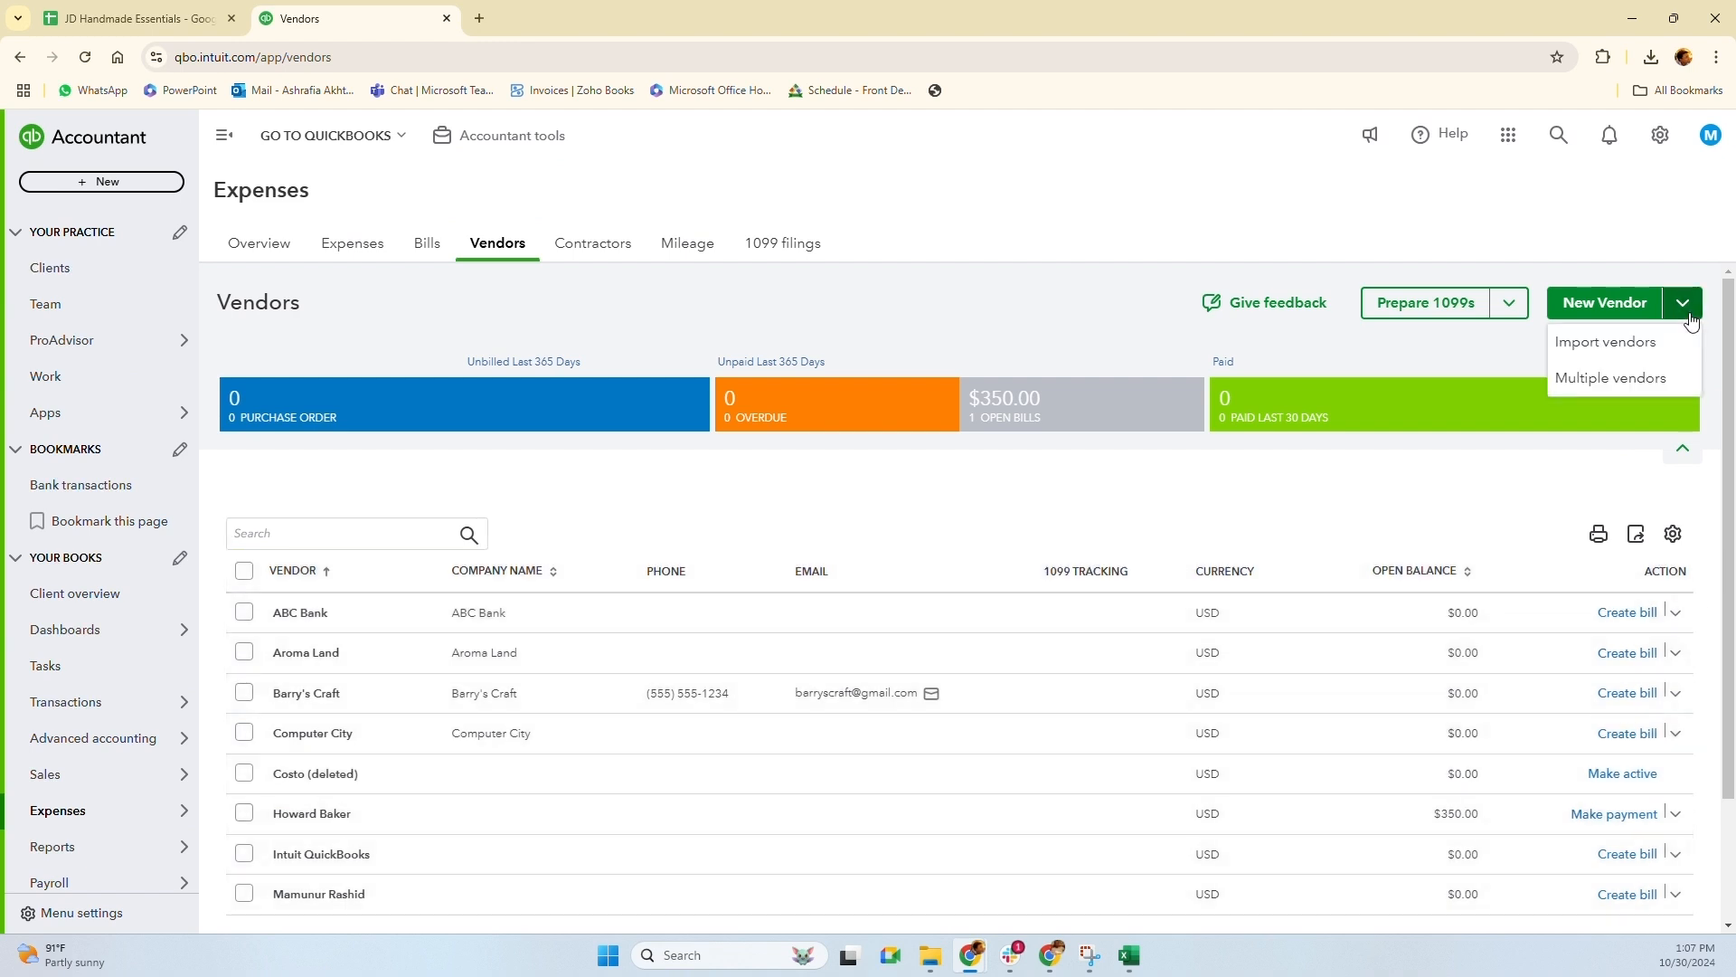
pyautogui.click(1642, 378)
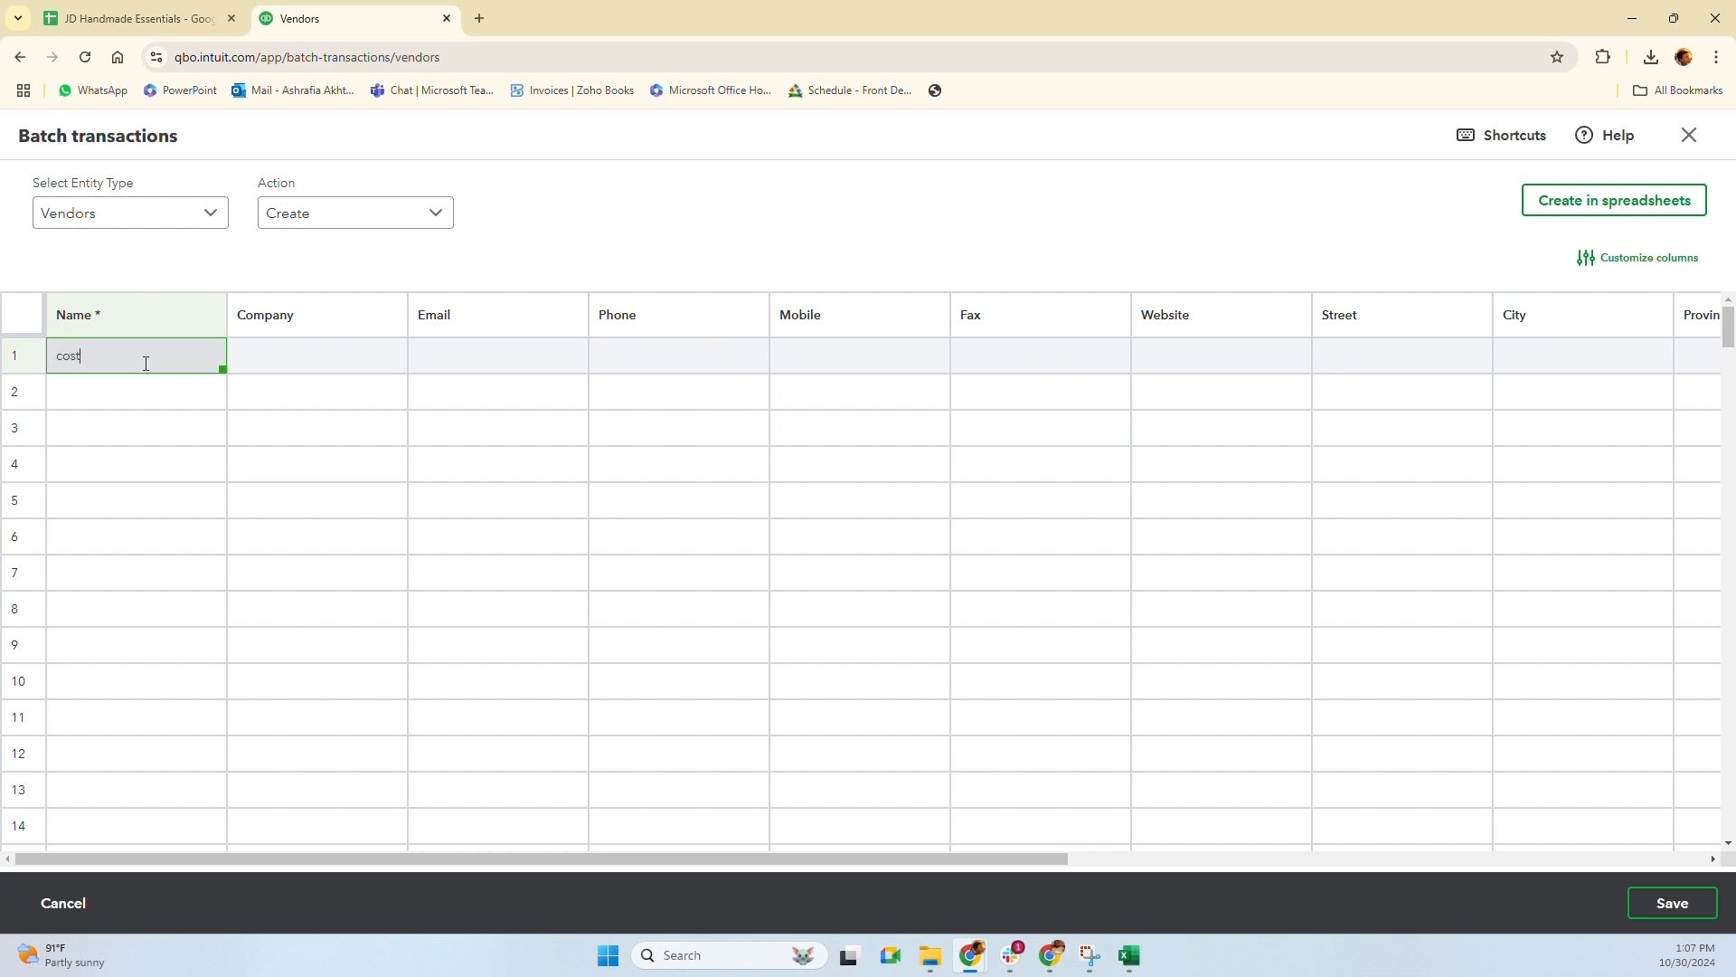
# Enter vendor names costo and bath & Haven in the batch grid, then close it
pyautogui.press('Tab')
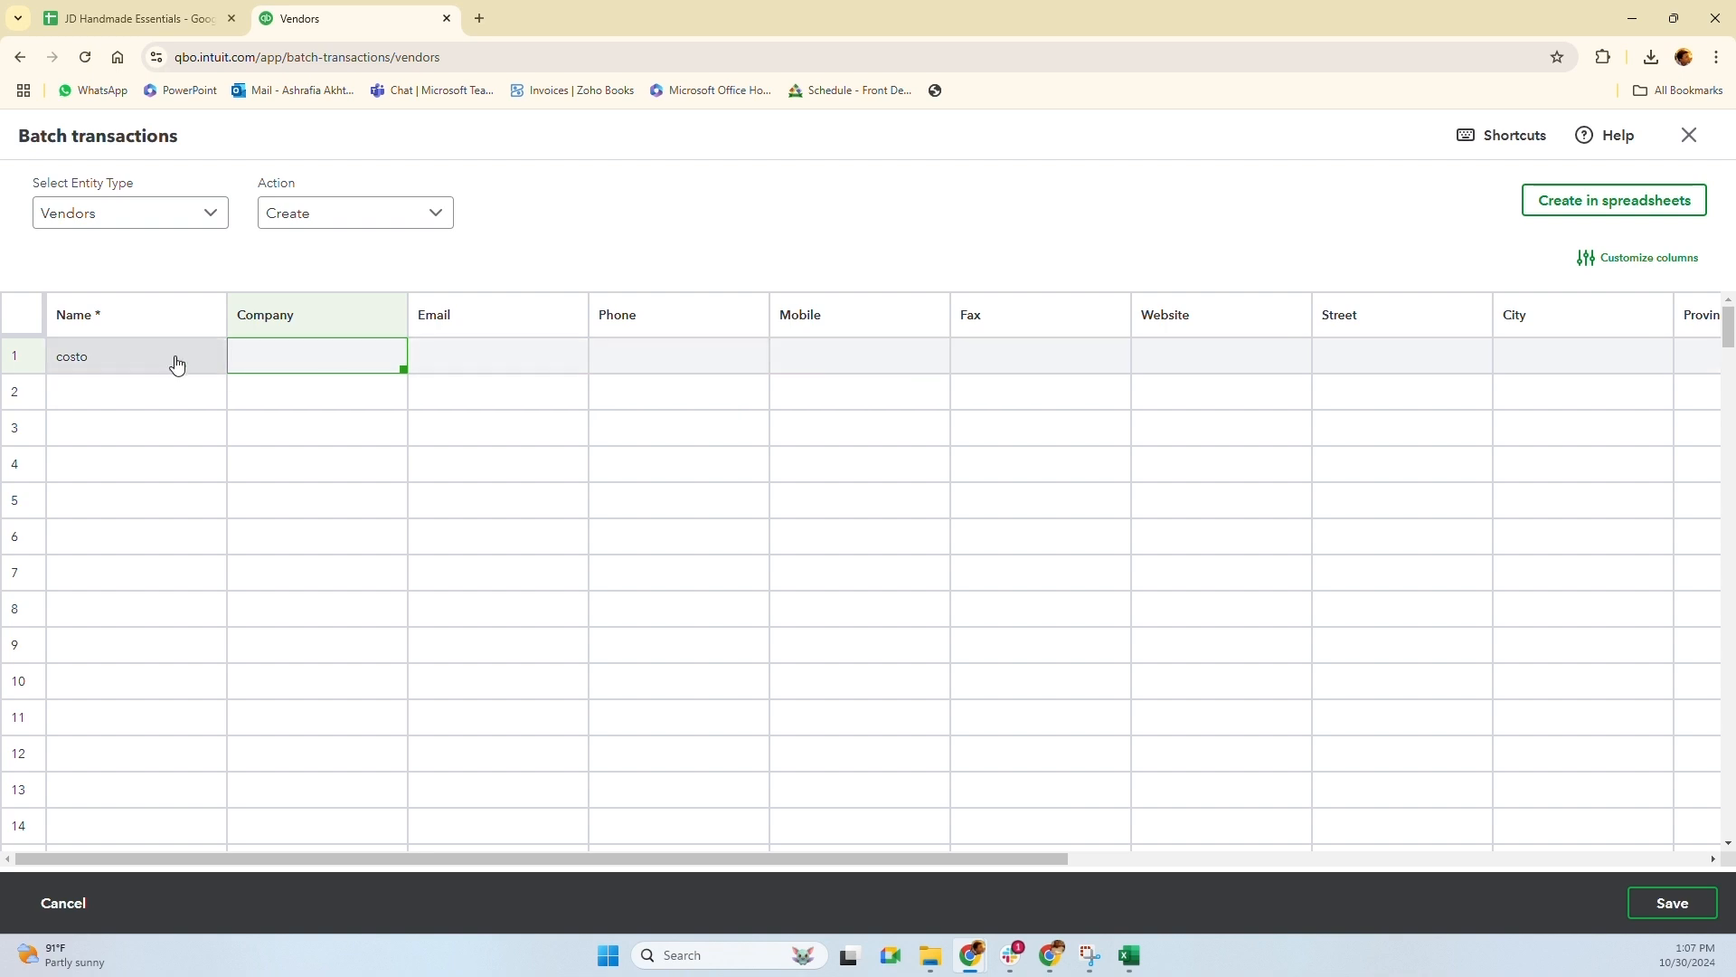
pyautogui.click(91, 326)
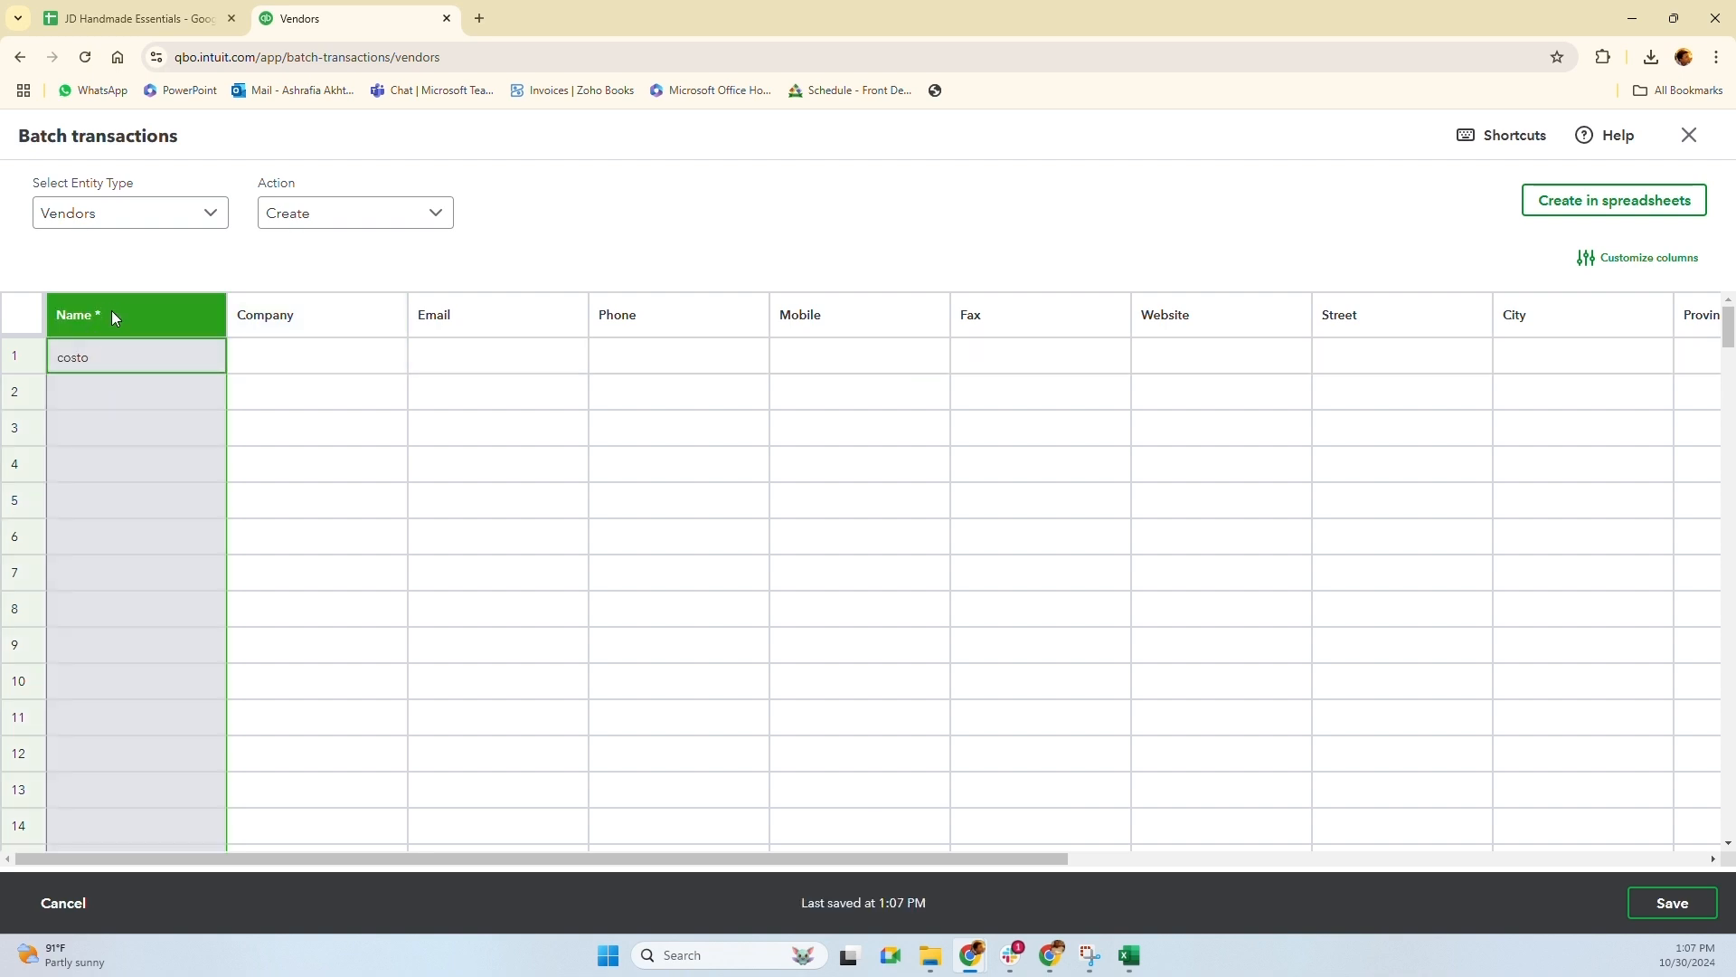
pyautogui.click(96, 392)
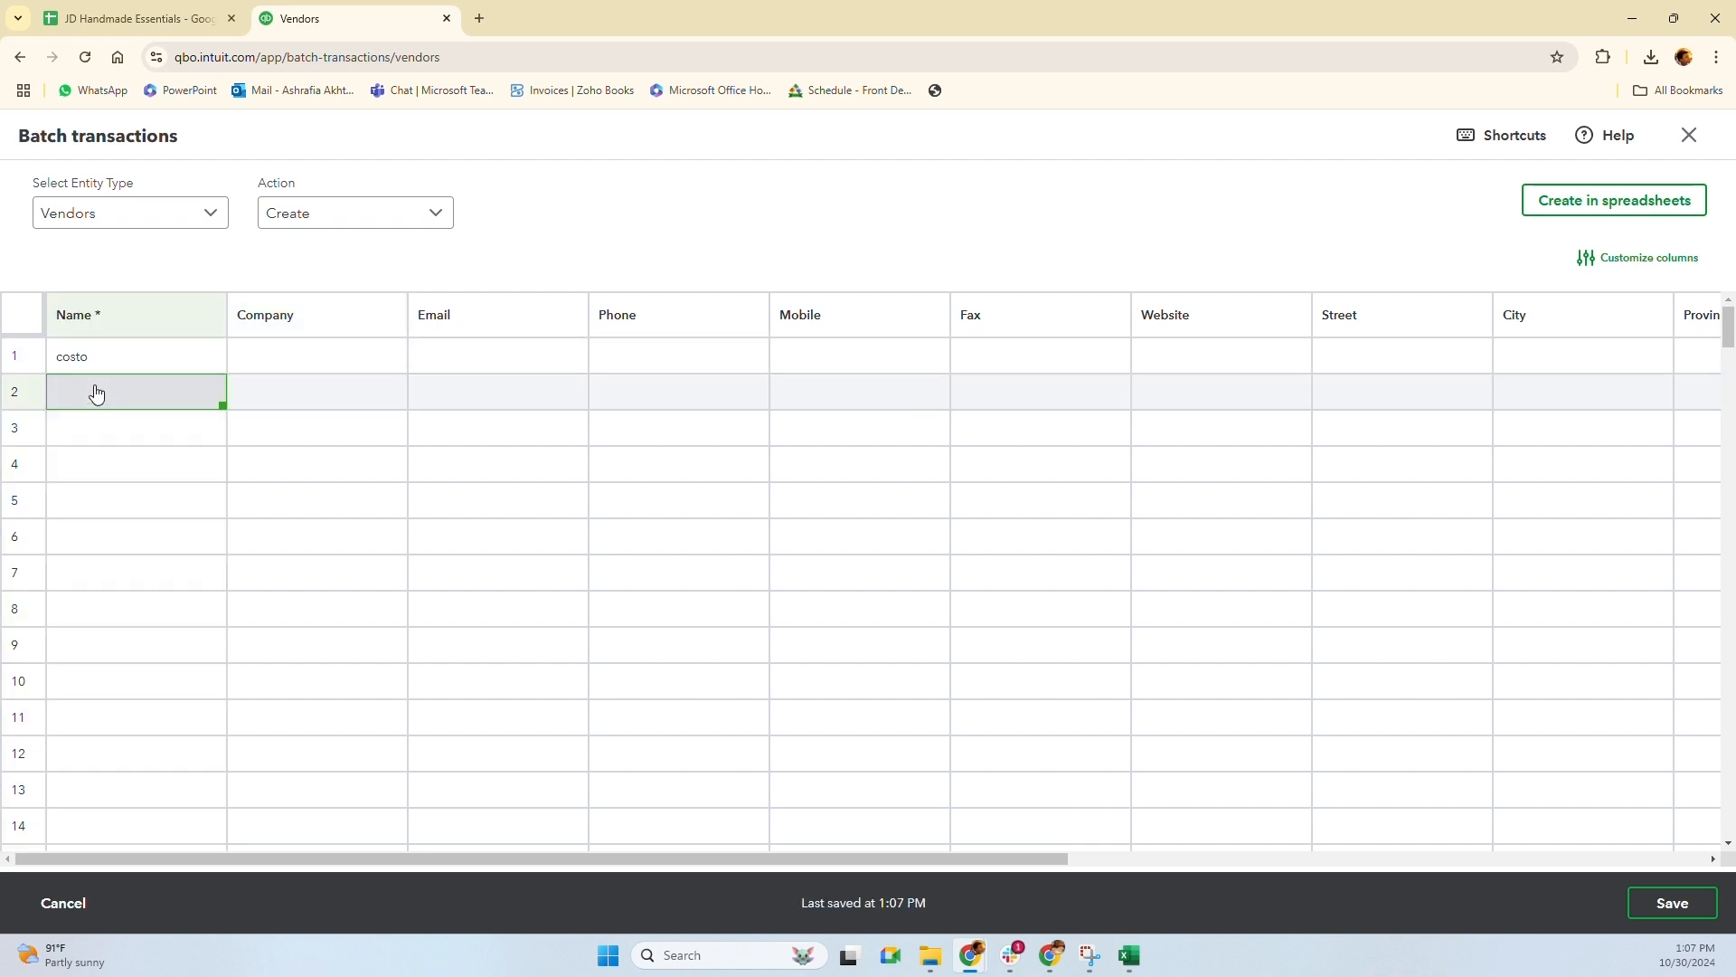
pyautogui.scroll(-5, 96, 391)
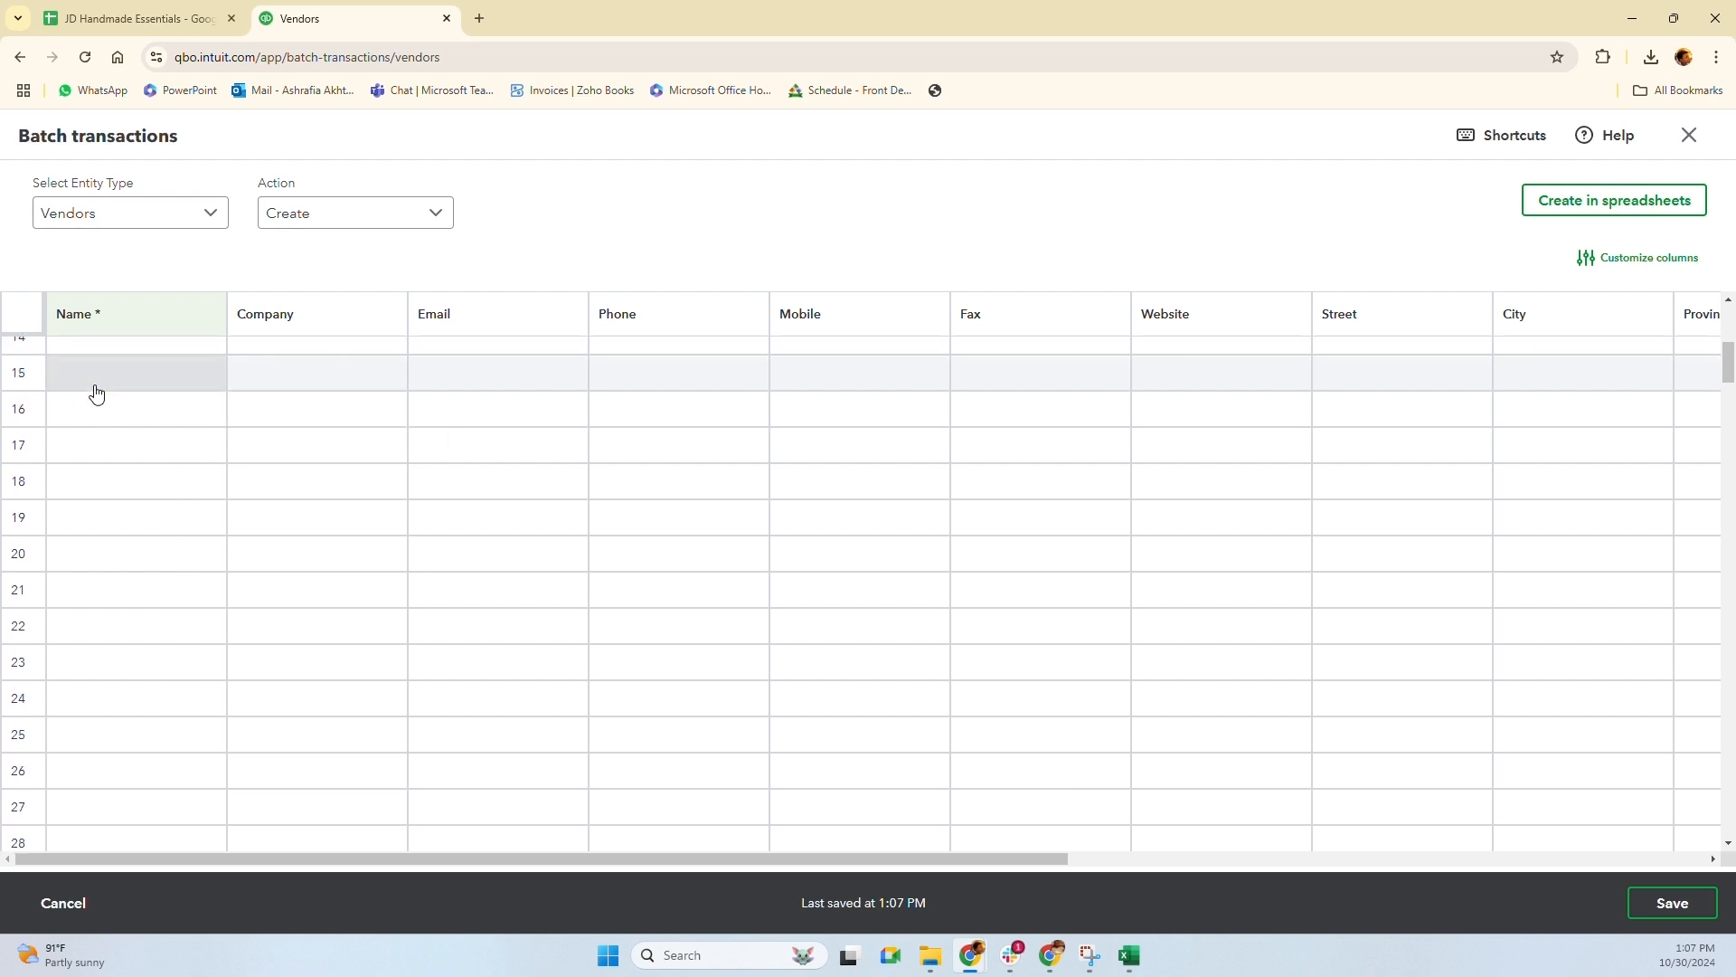
pyautogui.scroll(5, 96, 391)
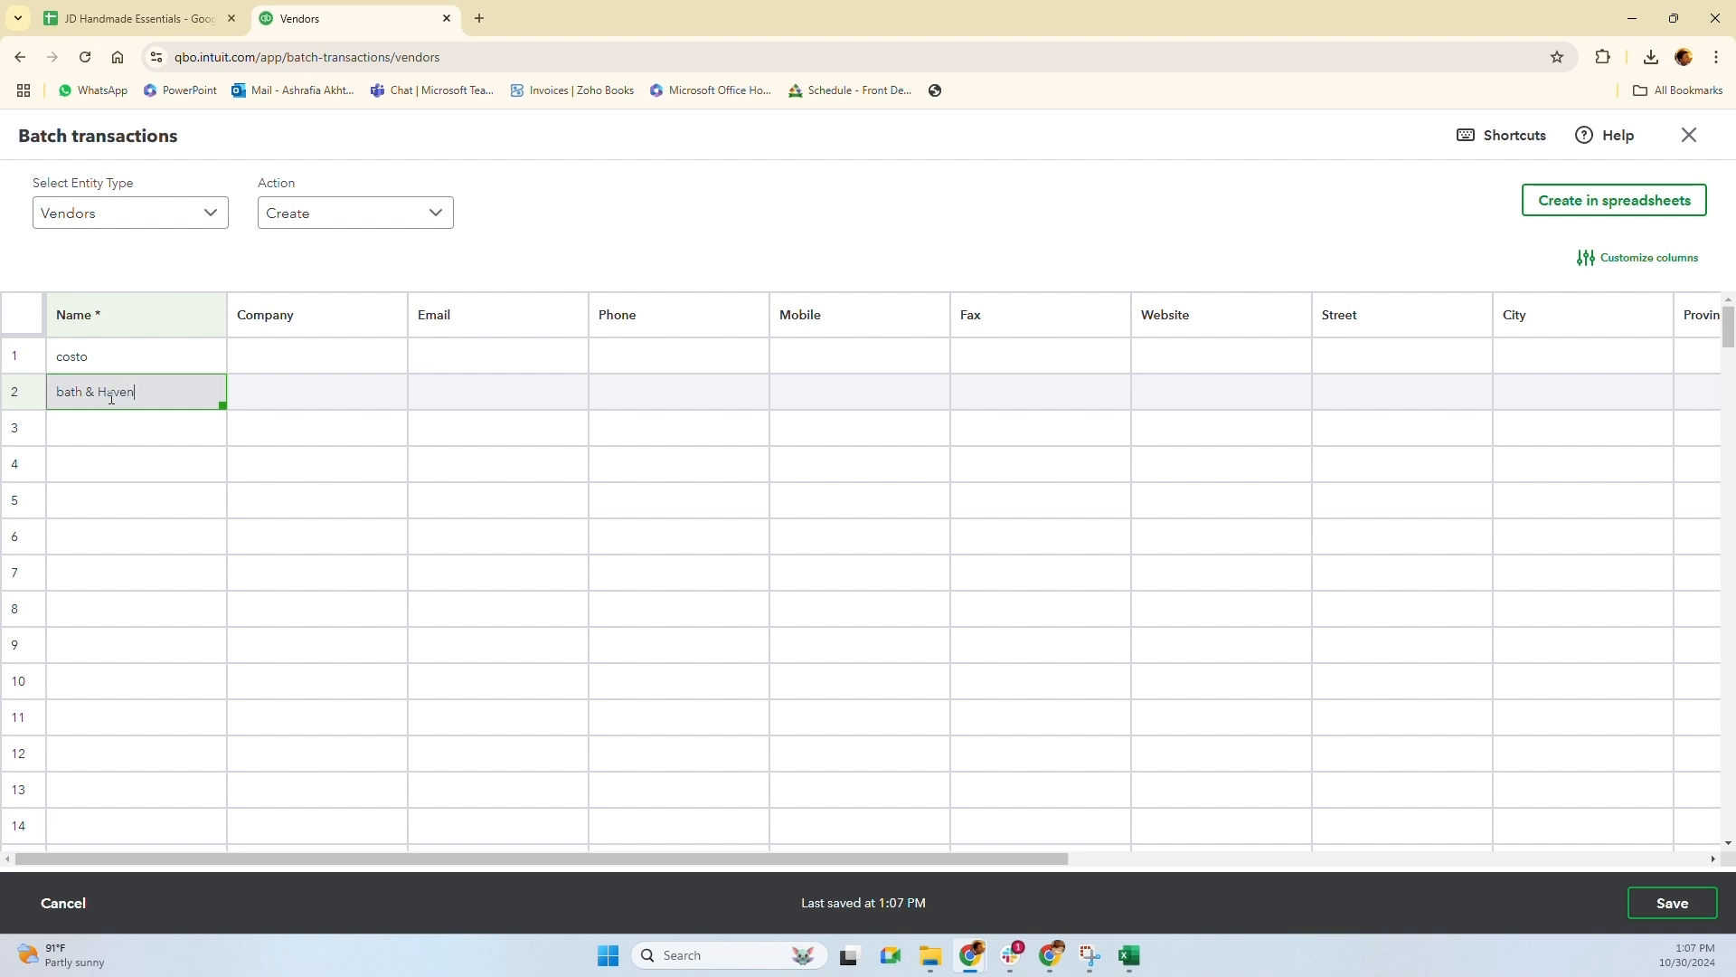
pyautogui.click(144, 432)
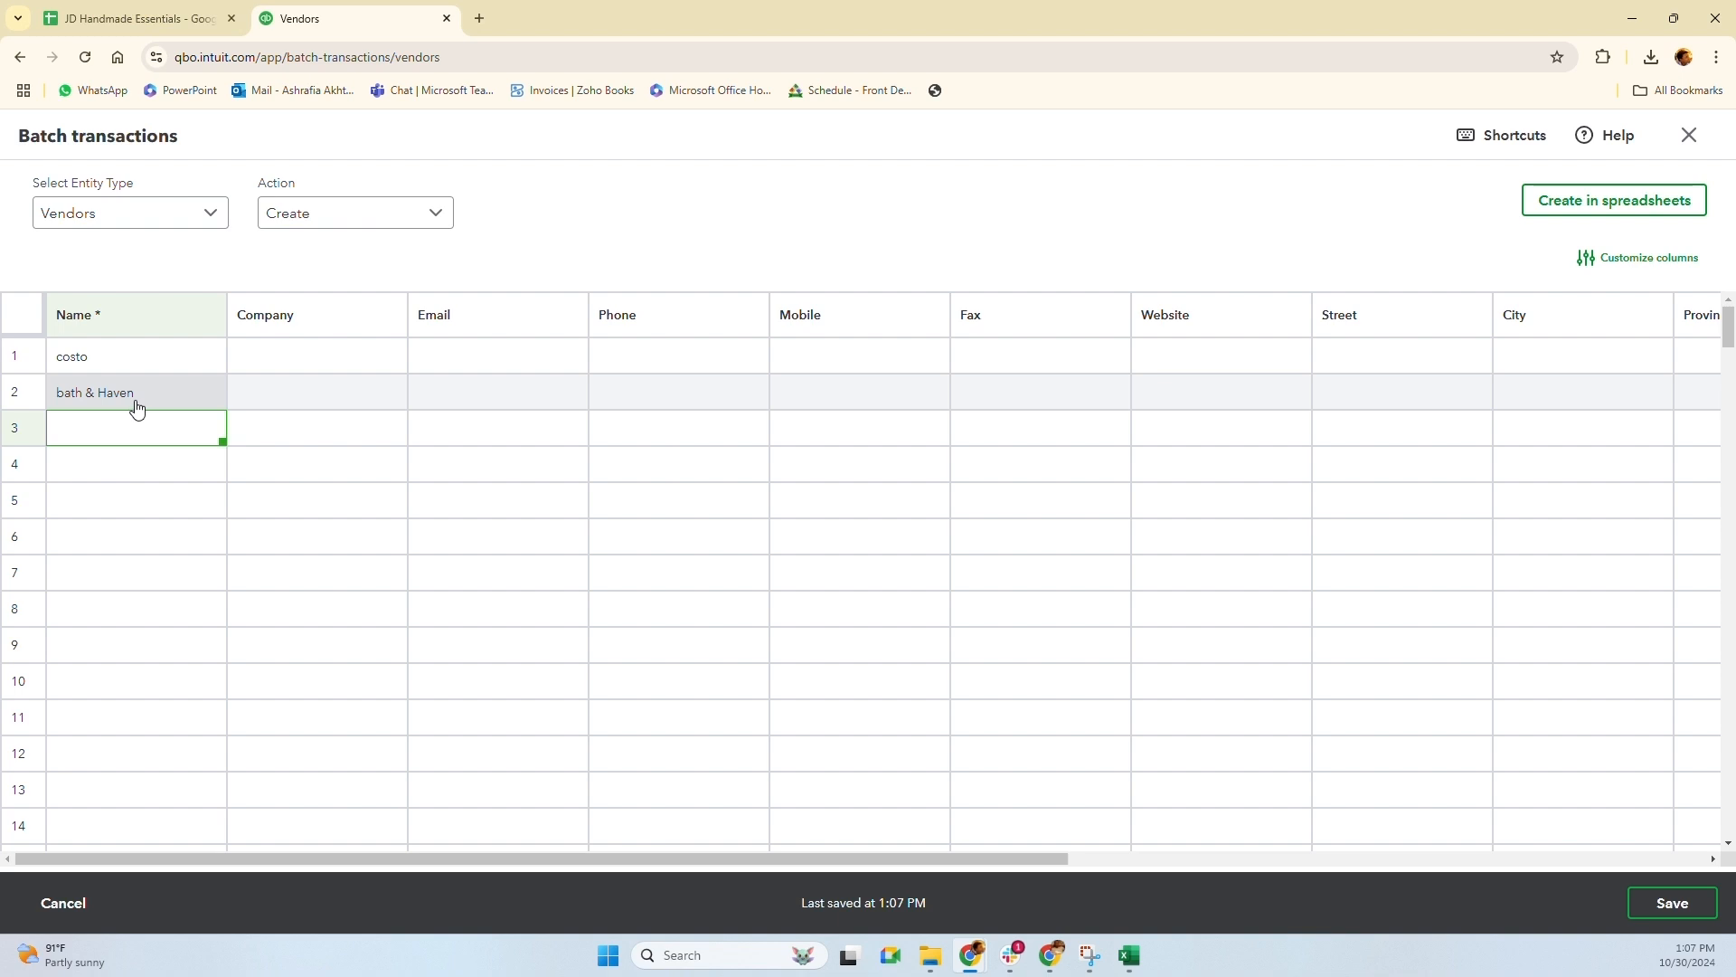
pyautogui.click(1688, 136)
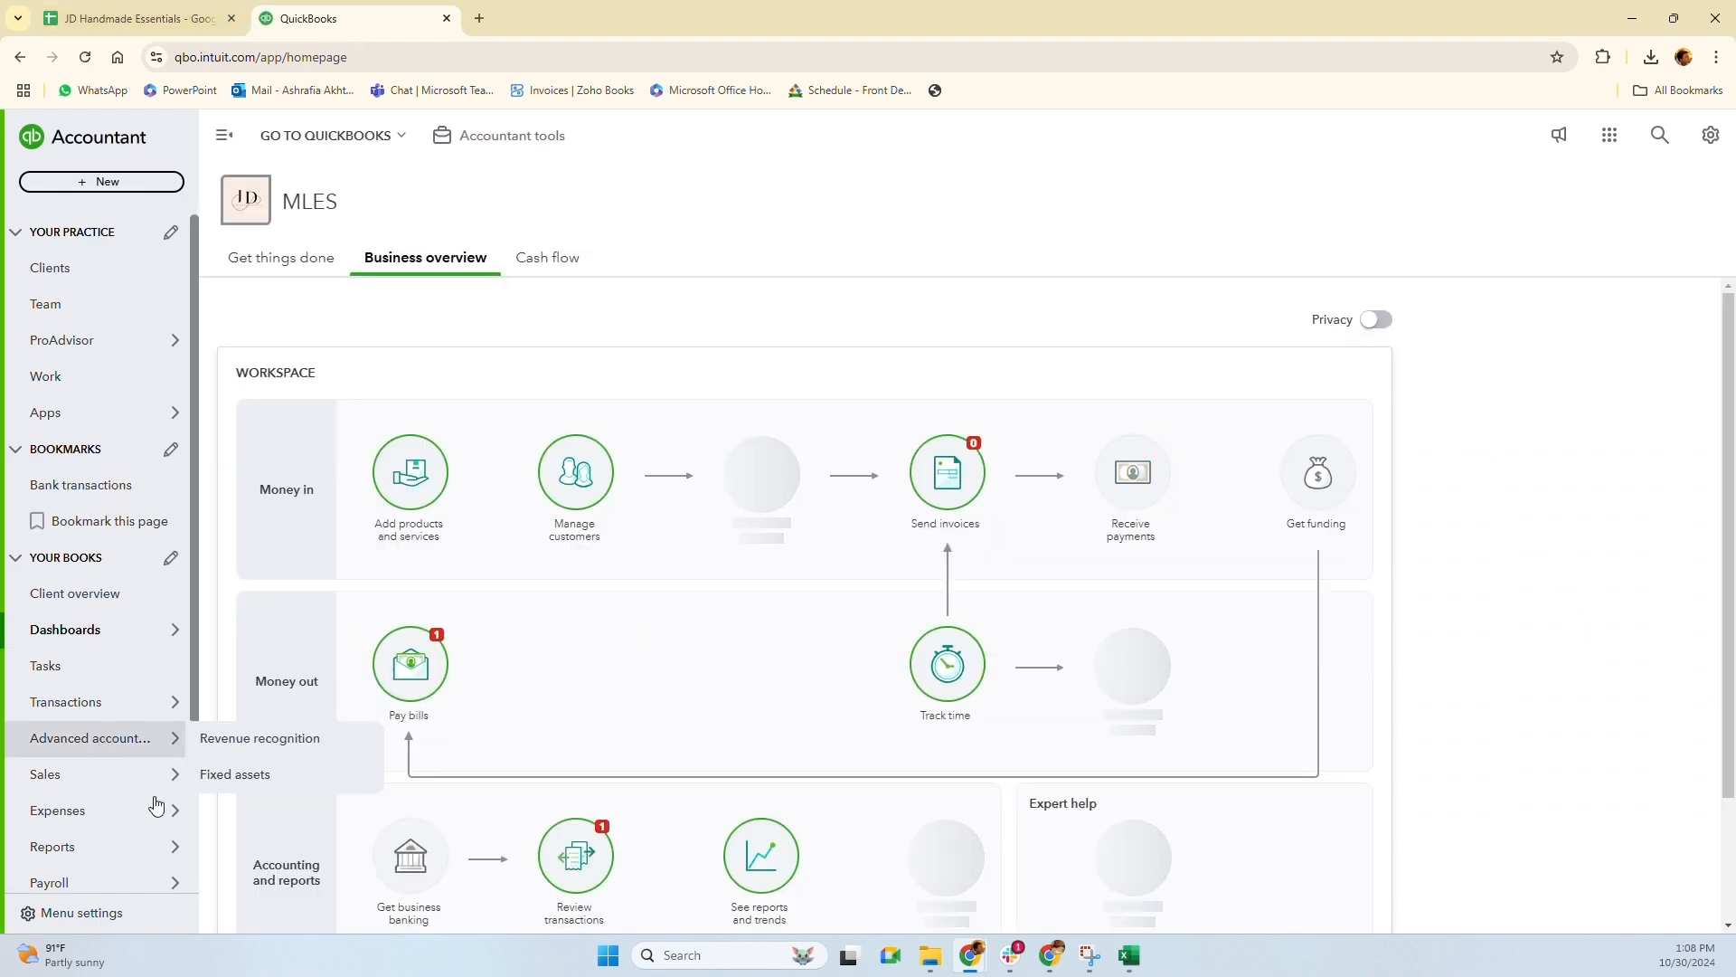
# In Sales > Customers, open and discard a blank new customer, then expand the New customer dropdown
pyautogui.scroll(-1, 94, 812)
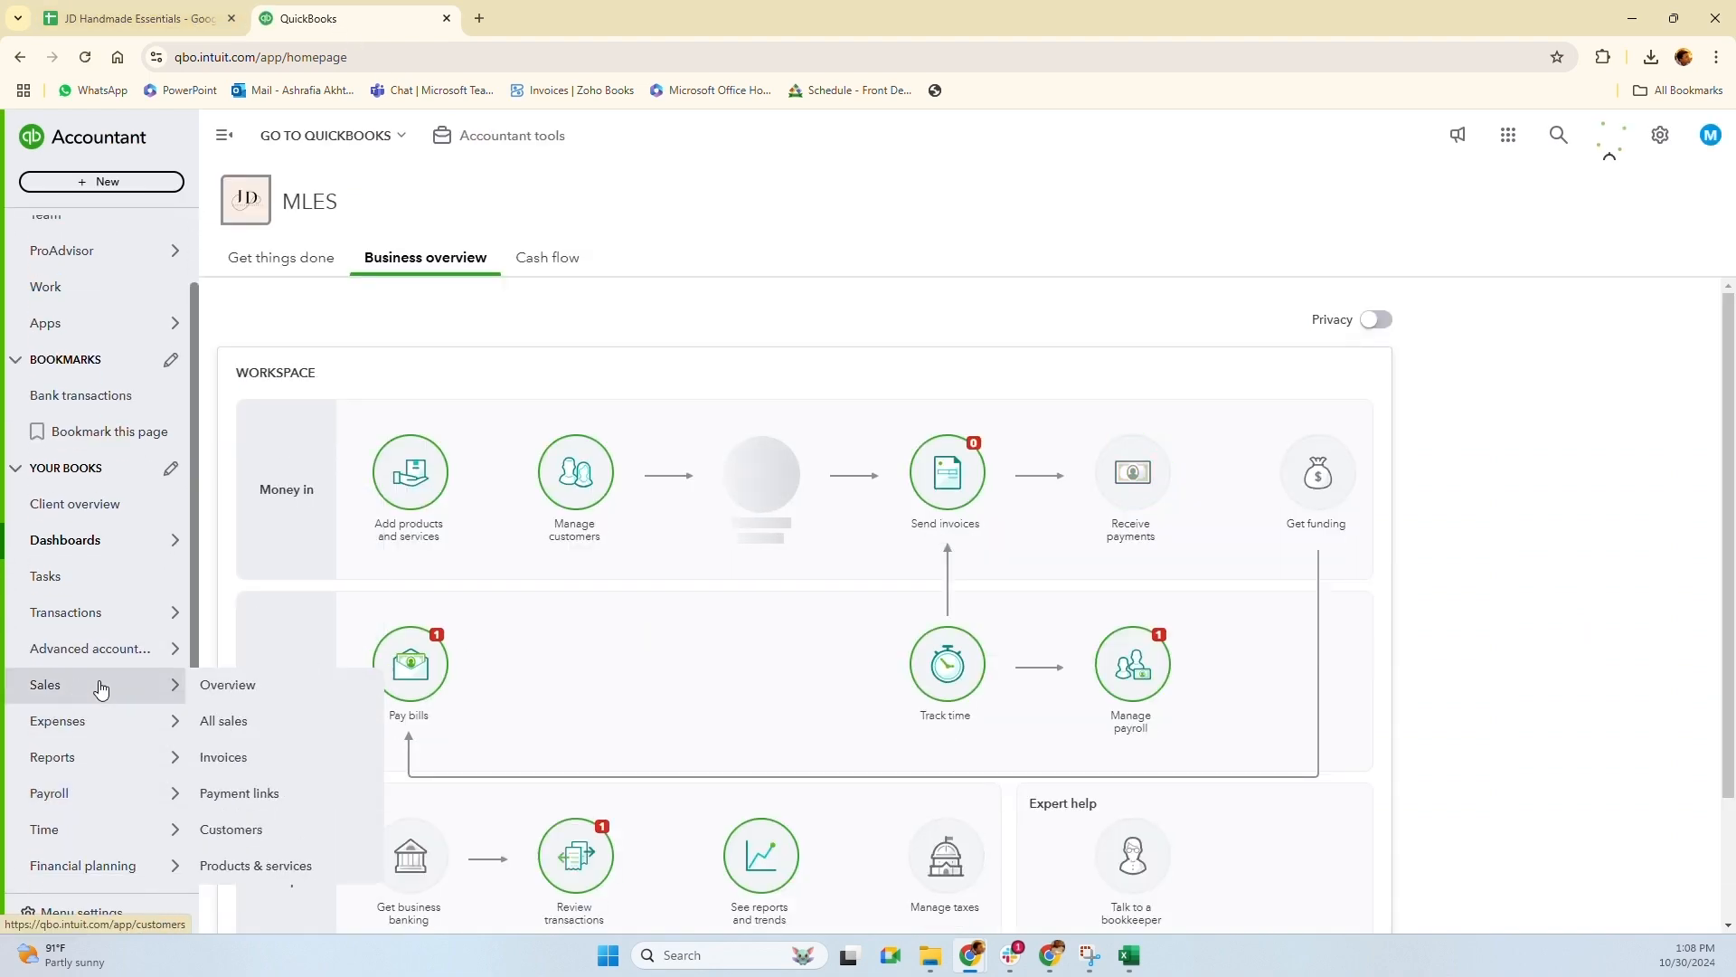
pyautogui.click(244, 830)
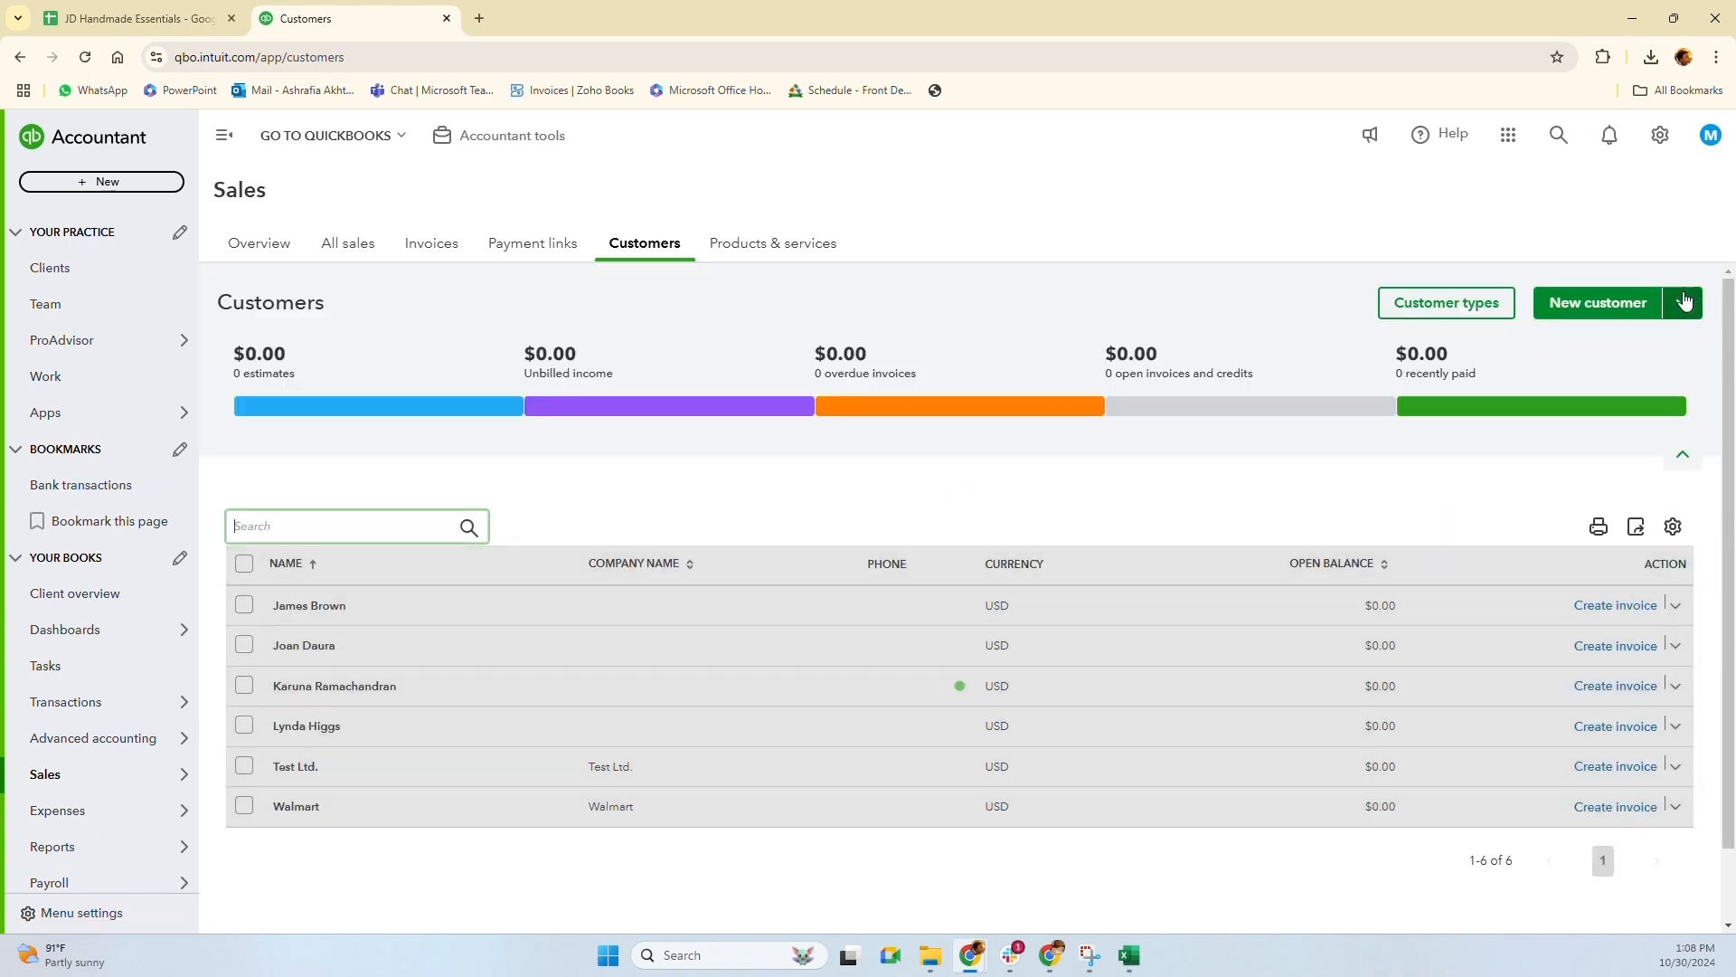
pyautogui.click(1601, 315)
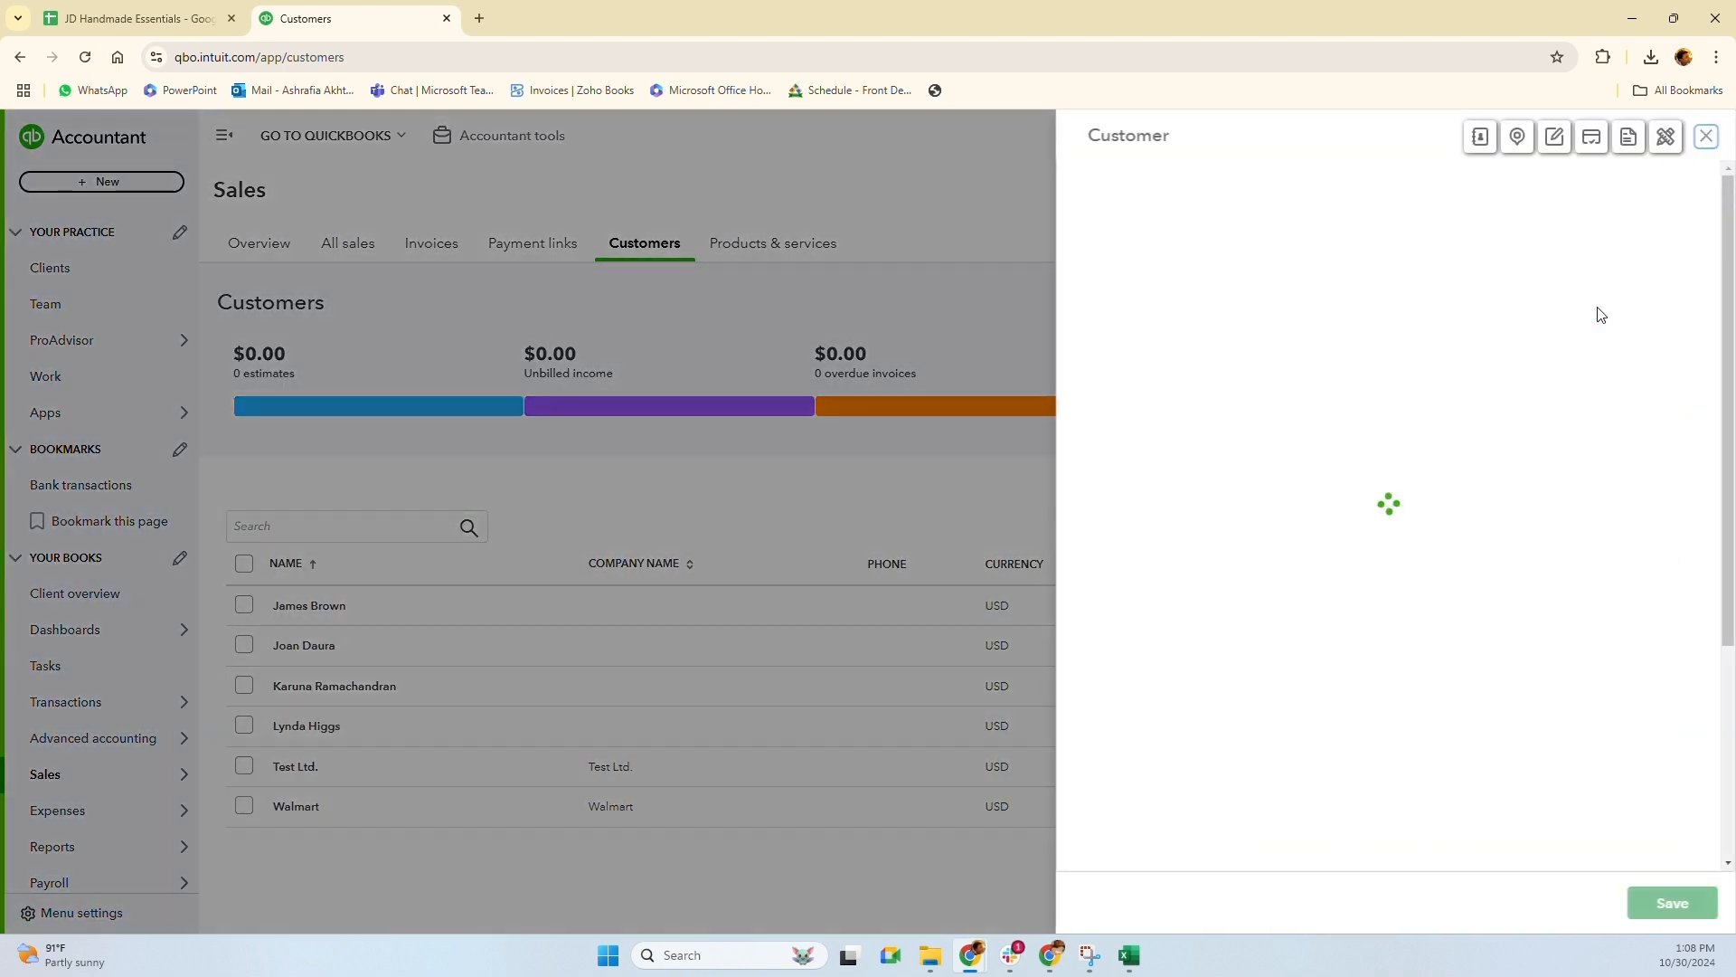
pyautogui.click(1707, 135)
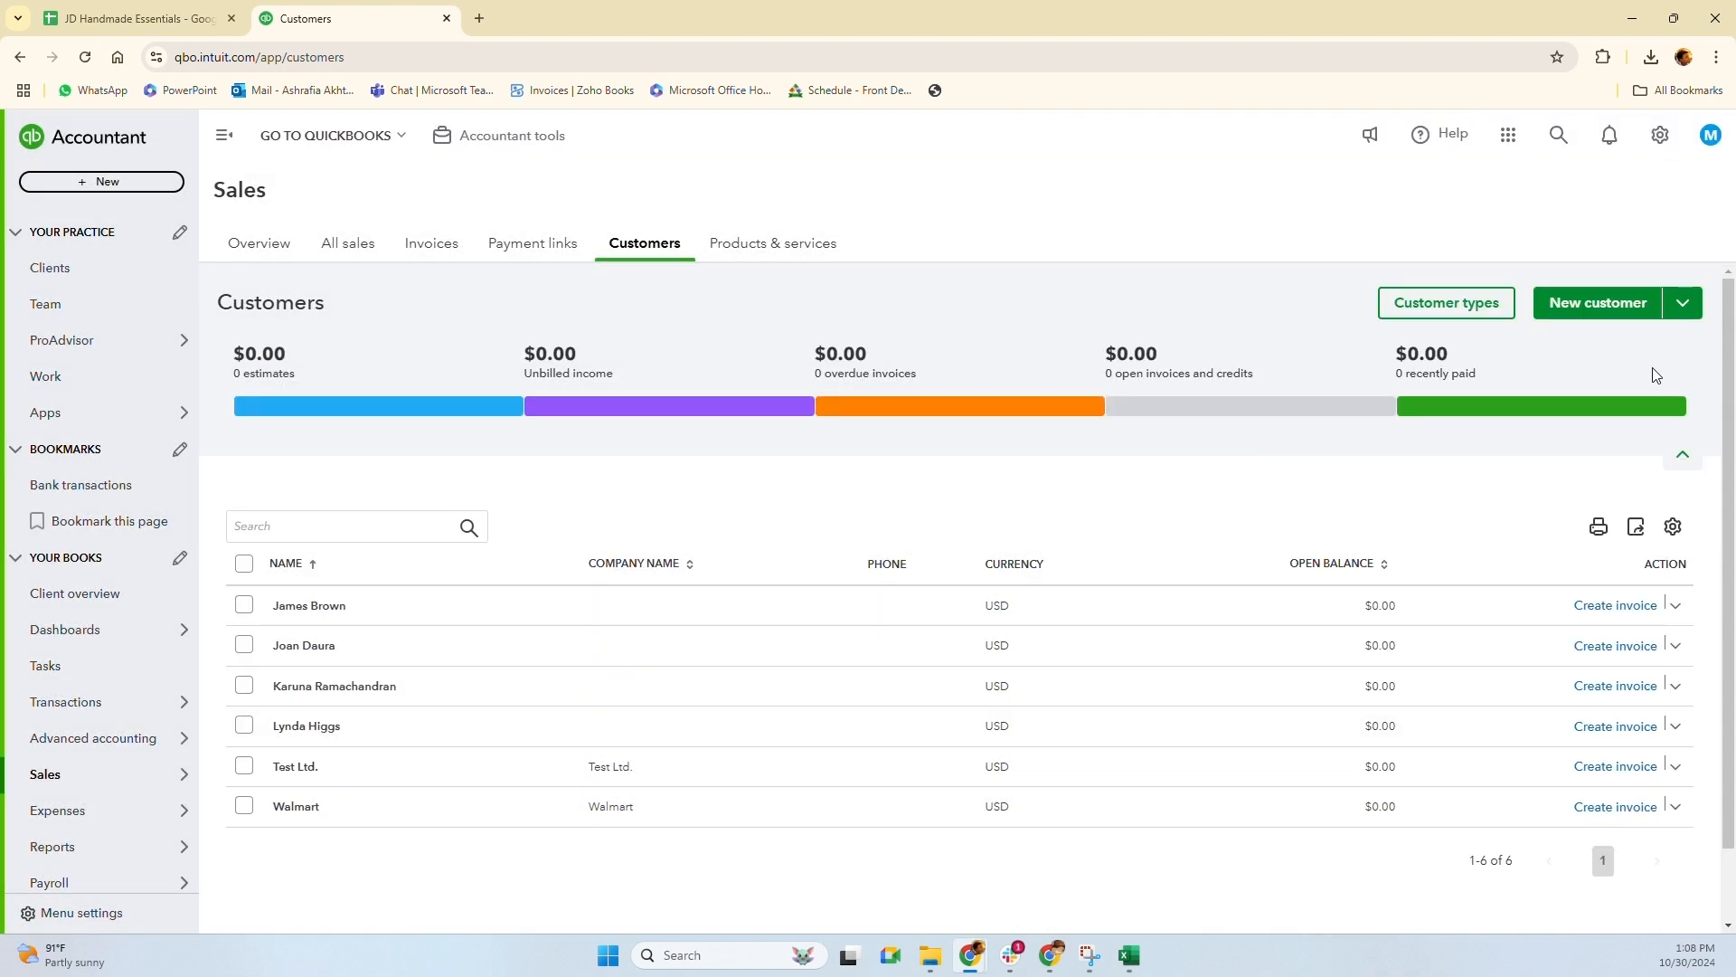
pyautogui.click(1682, 303)
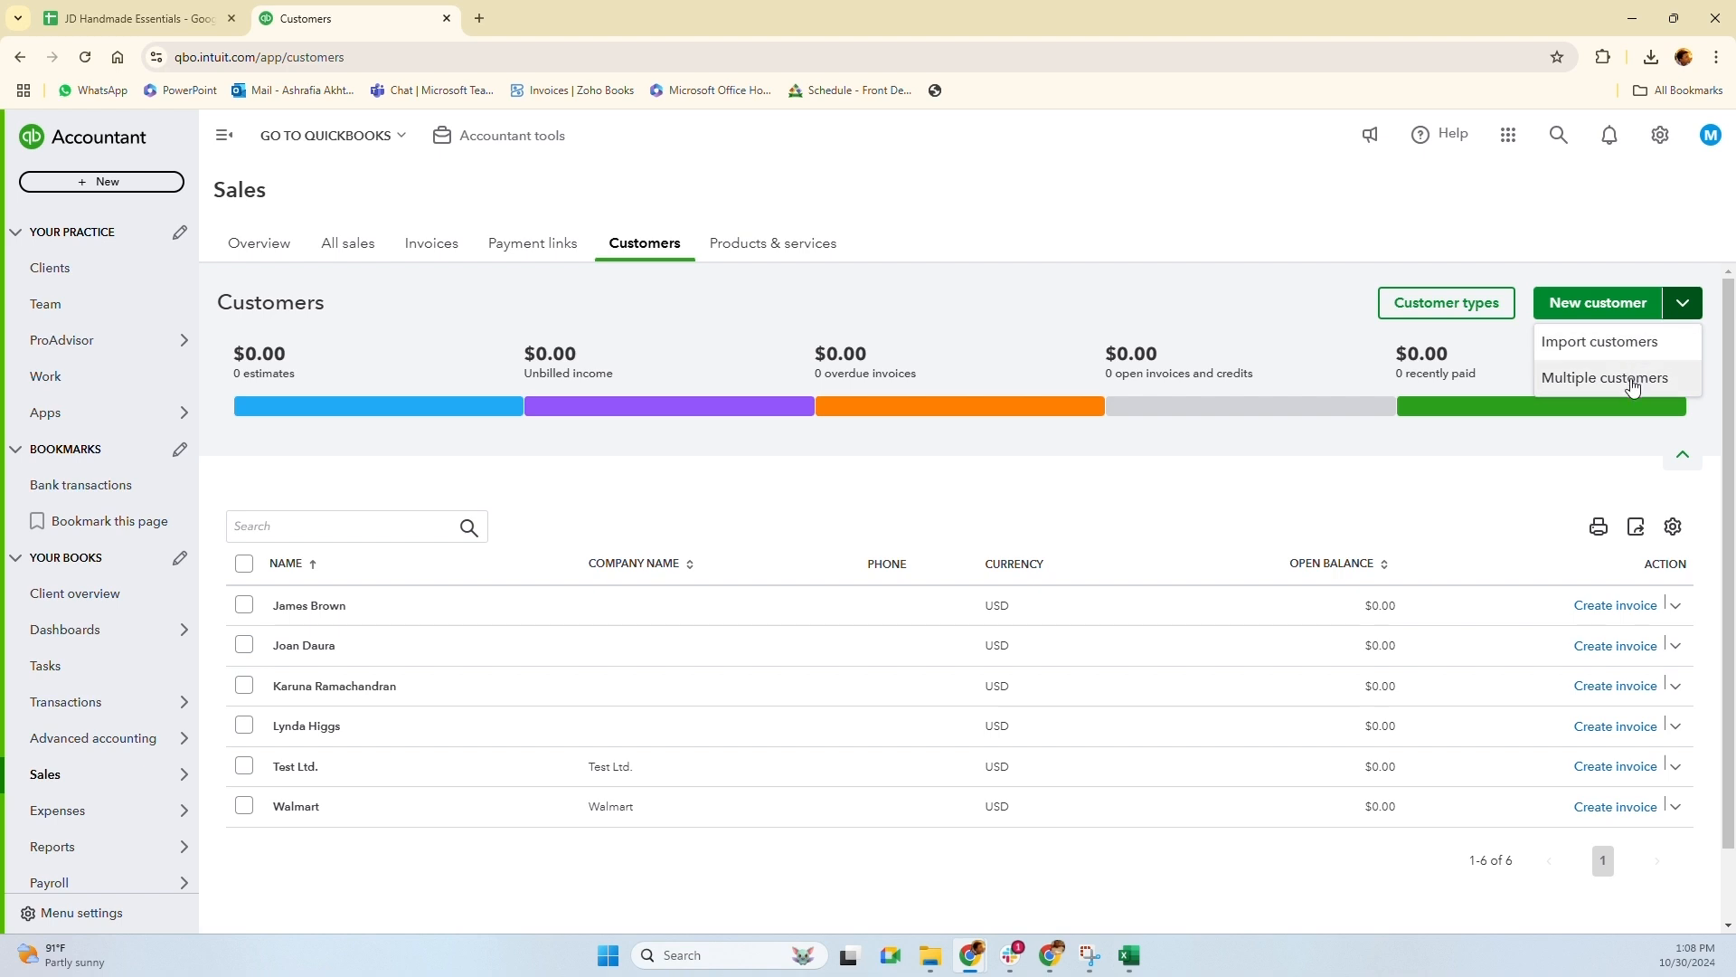